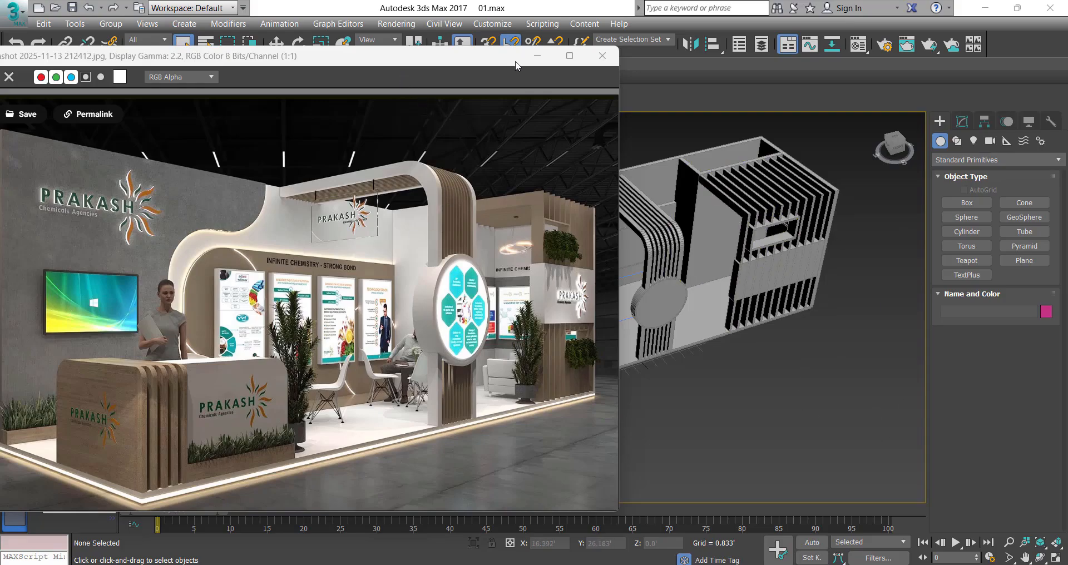
Step: Examine the booth reference image up close and in full, enlarging its window to show the counter, wall graphics and arch
drag(622, 47, 404, 114)
scroll(242, 251, down, 1)
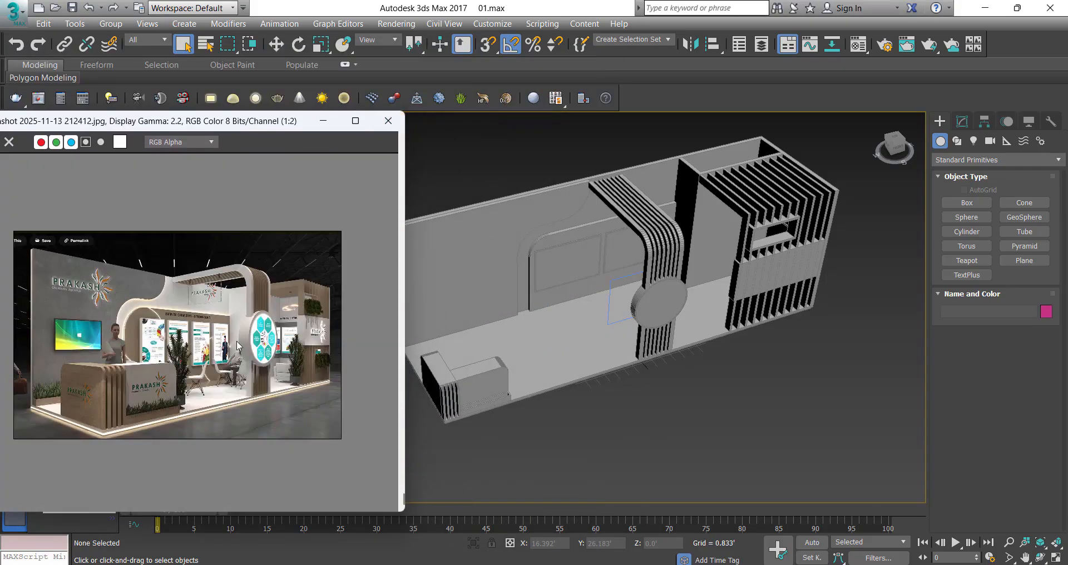
drag(261, 113, 290, 127)
scroll(234, 291, up, 1)
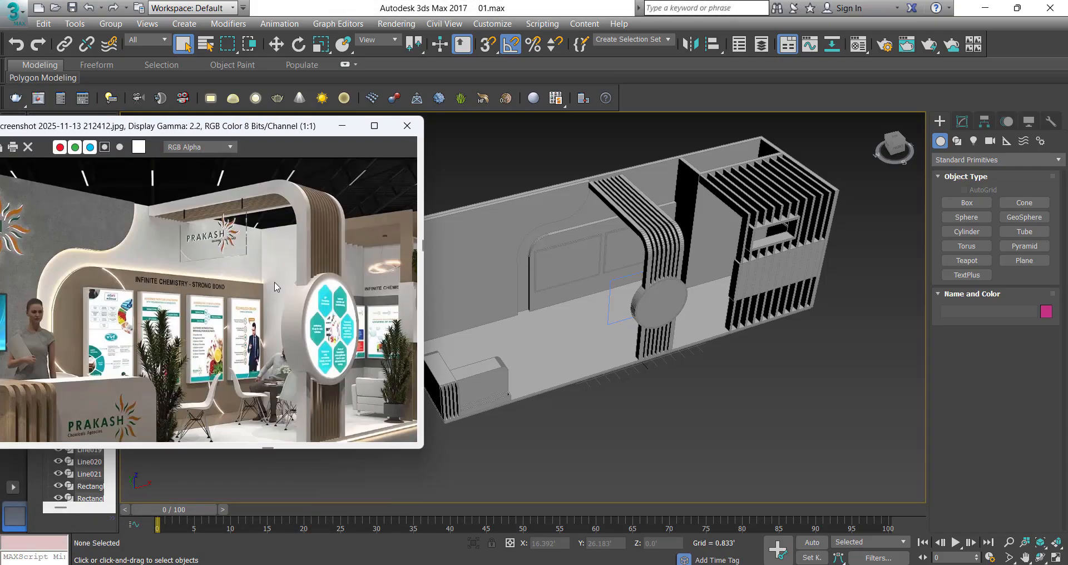
middle_drag(196, 251, 274, 210)
drag(281, 137, 328, 136)
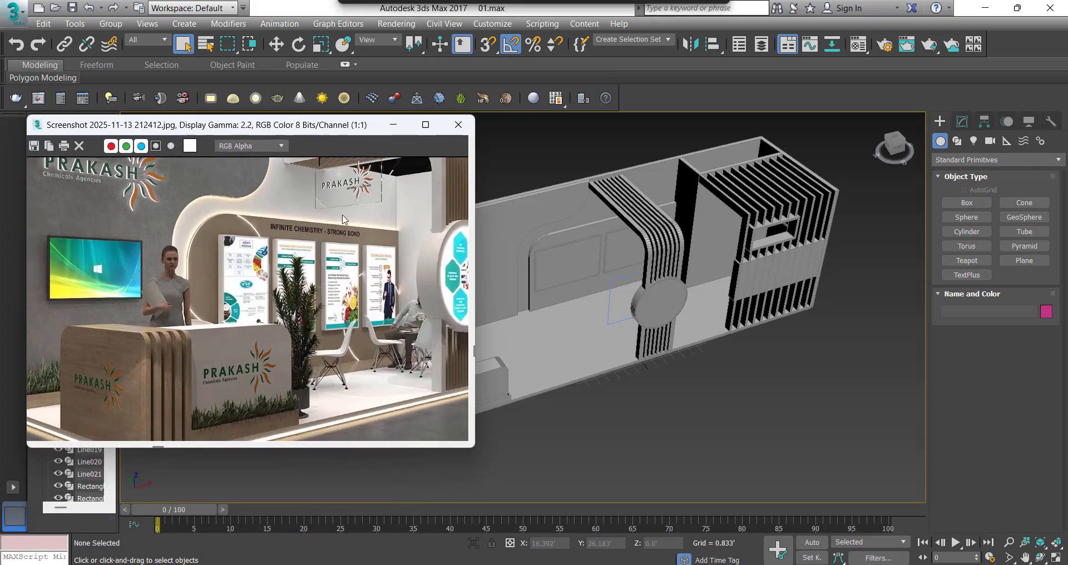
drag(472, 443, 511, 449)
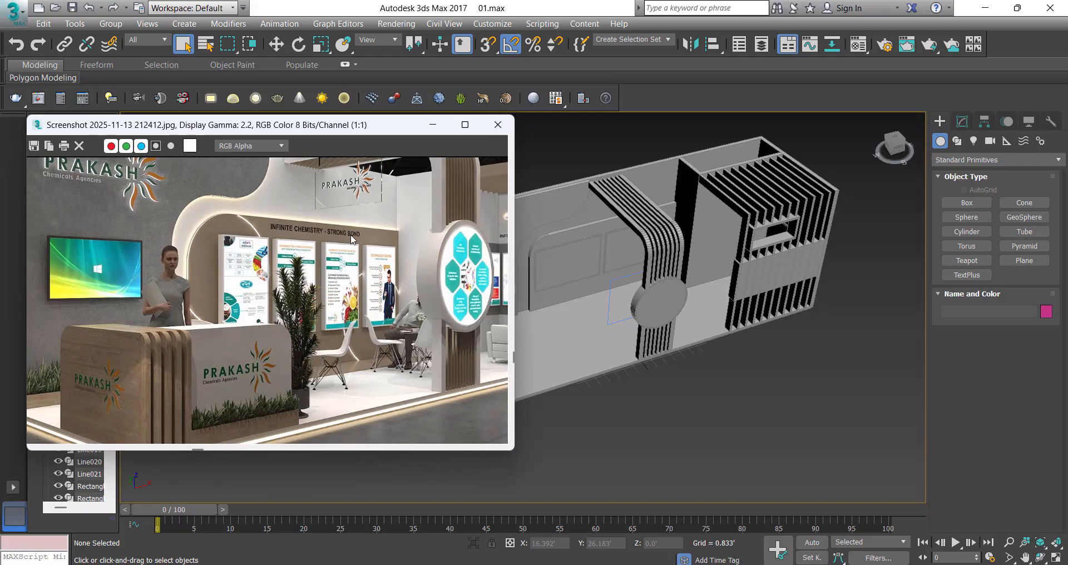
drag(319, 118, 282, 129)
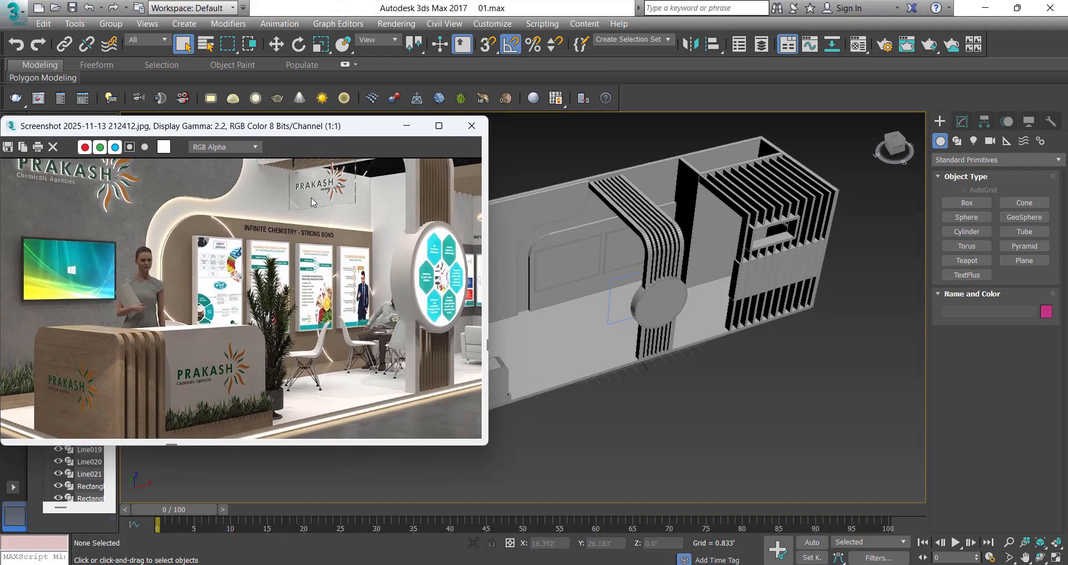
scroll(308, 208, down, 1)
scroll(278, 252, up, 1)
scroll(332, 320, down, 1)
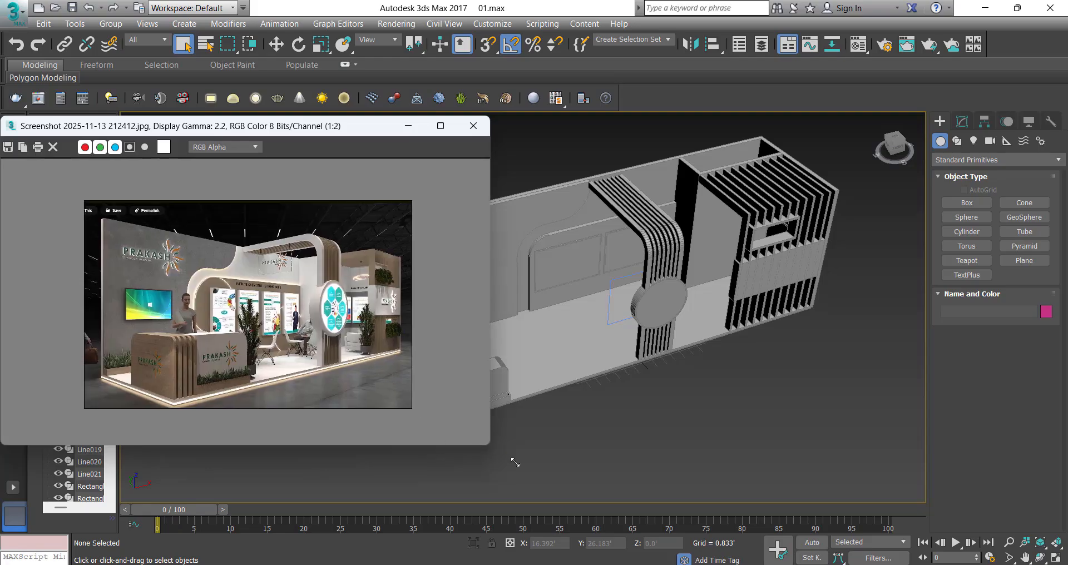
drag(486, 445, 531, 484)
scroll(338, 342, up, 1)
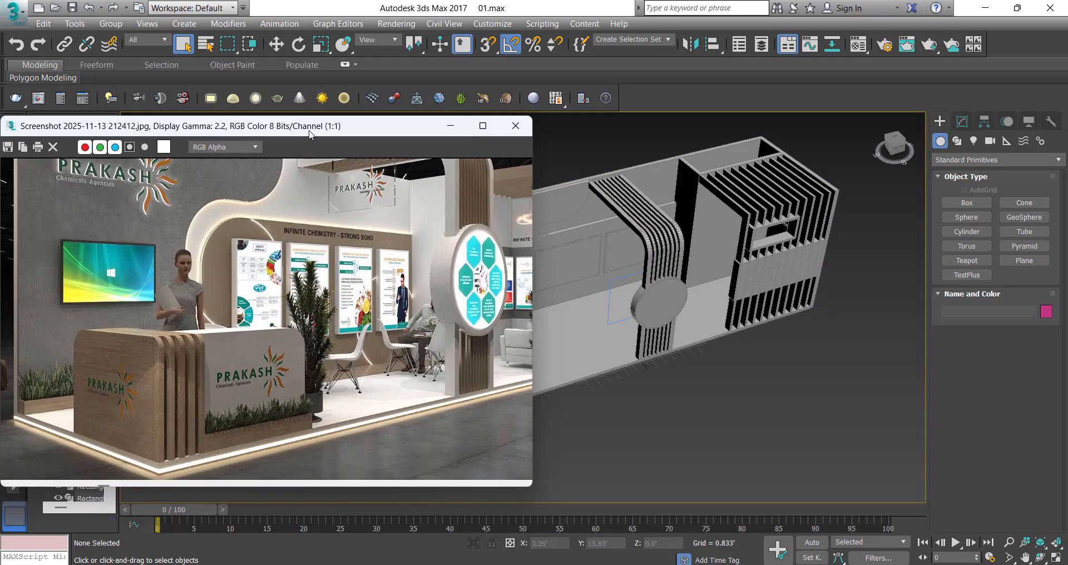
Step: Narrow the reference image window and place it beside the booth model with the whole picture in view
drag(310, 134, 299, 55)
scroll(250, 228, down, 1)
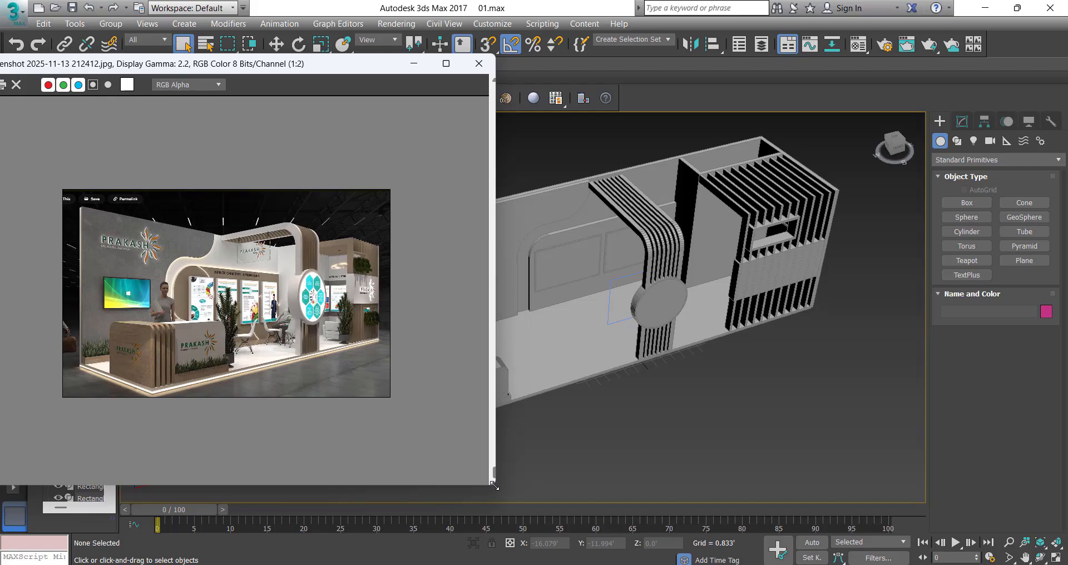
drag(492, 485, 352, 510)
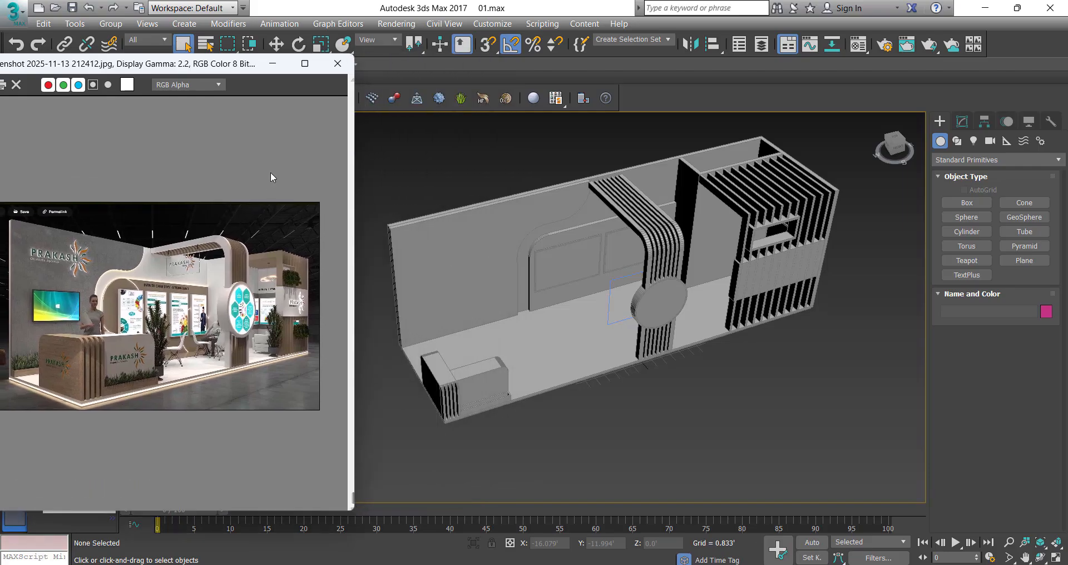
Step: Open the Material Editor and activate the 03 - Default sample slot
mouse_move(571, 279)
alt+middle_down()
mouse_move(553, 288)
mouse_move(567, 291)
mouse_move(562, 315)
mouse_move(611, 312)
mouse_move(620, 331)
mouse_move(624, 307)
mouse_move(587, 278)
alt+middle_up()
scroll(582, 317, up, 3)
scroll(587, 277, down, 3)
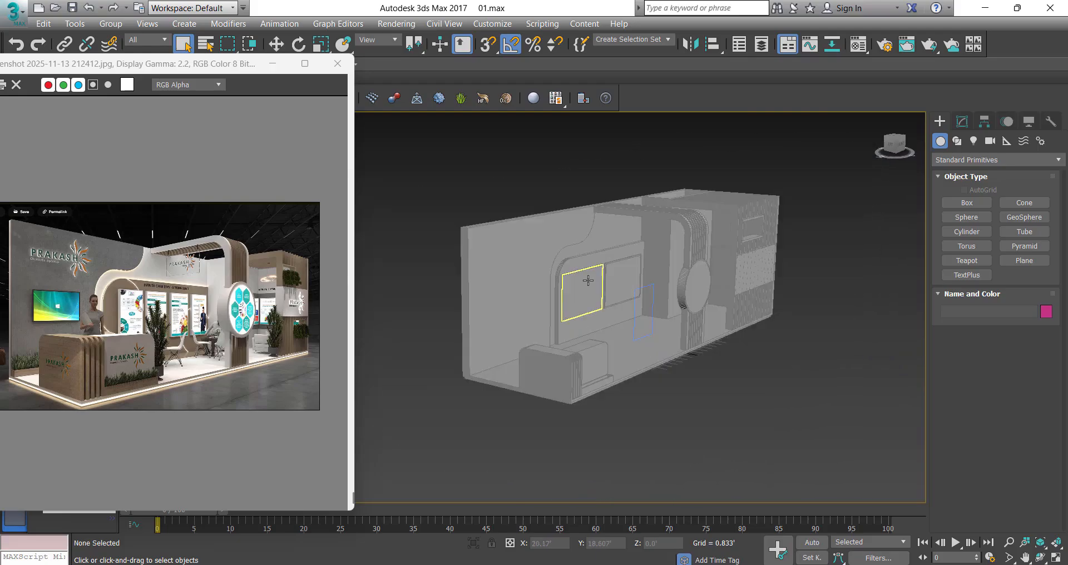
key(m)
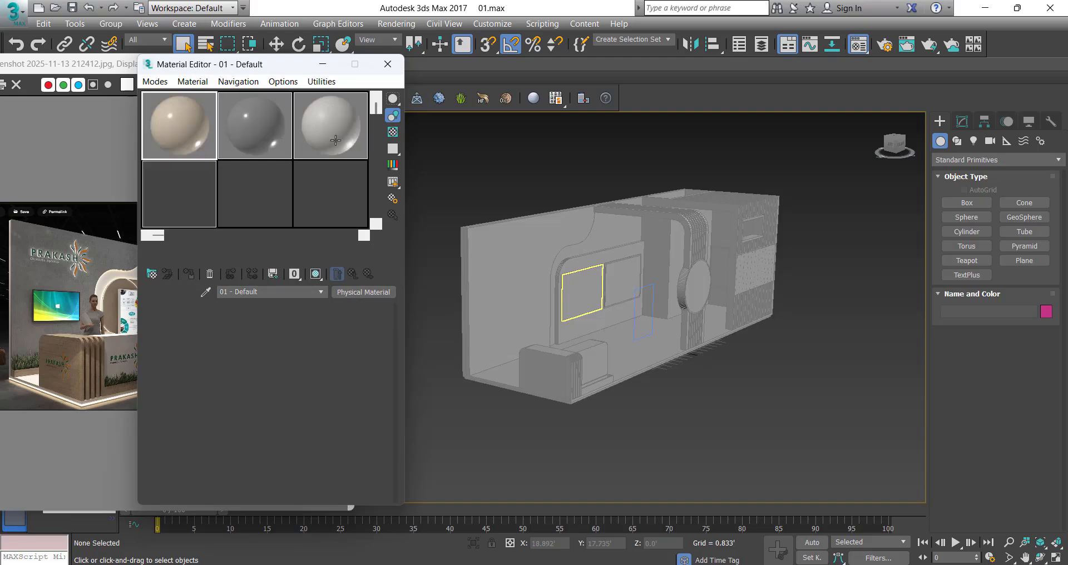
click(288, 141)
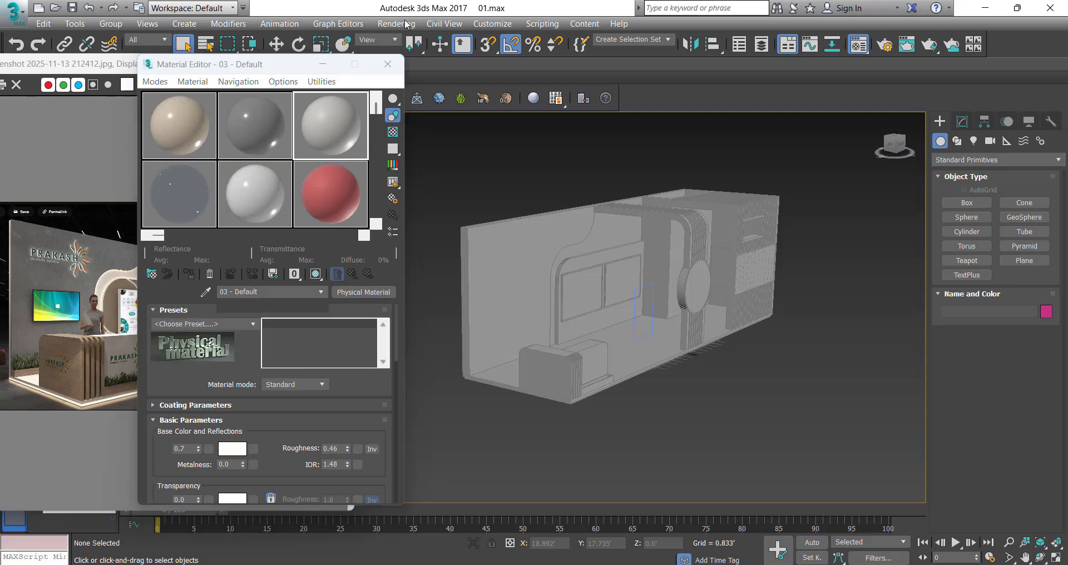
Step: Set the production renderer to V-Ray Adv 3.40.01 in Render Setup and close the dialog
click(405, 24)
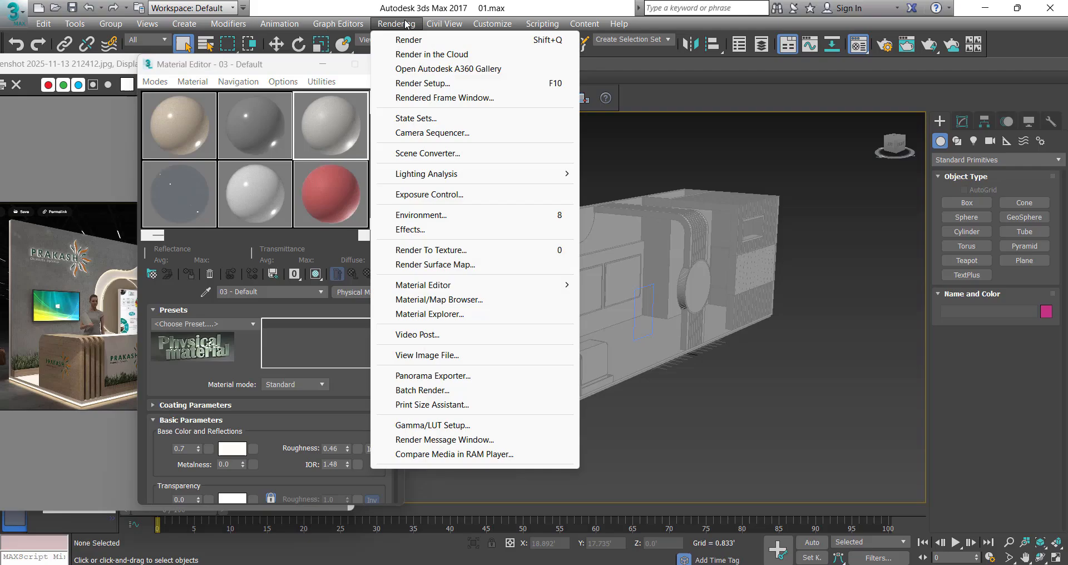
click(433, 86)
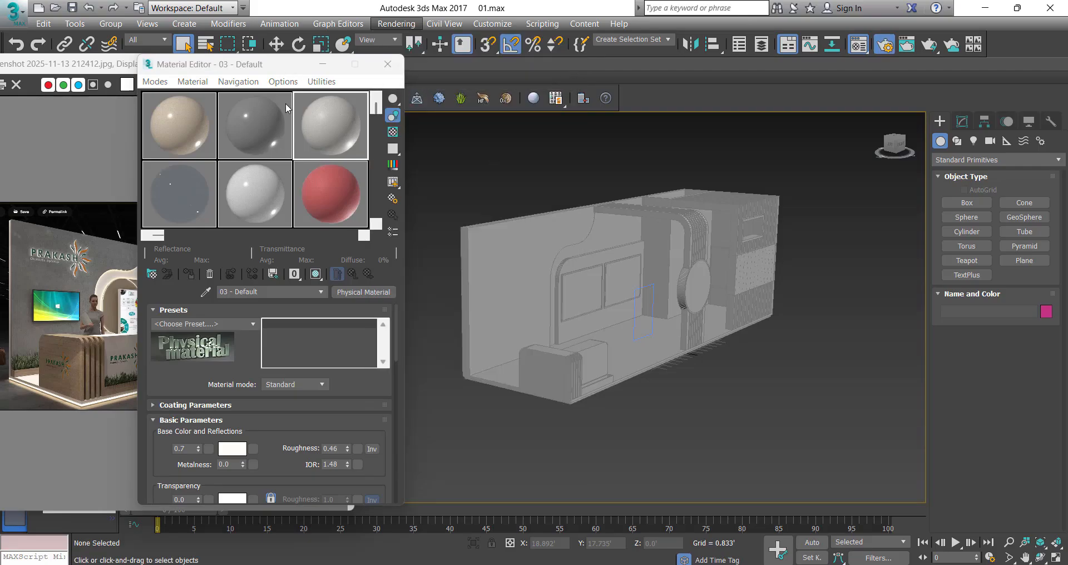
mouse_move(420, 25)
mouse_down()
mouse_move(421, 53)
mouse_move(421, 12)
mouse_up()
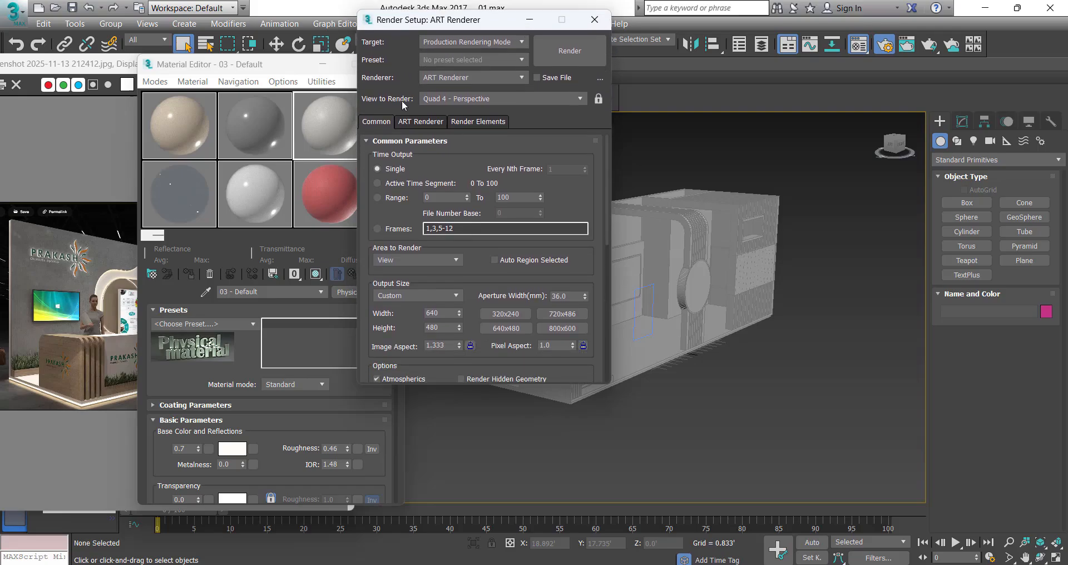
click(451, 77)
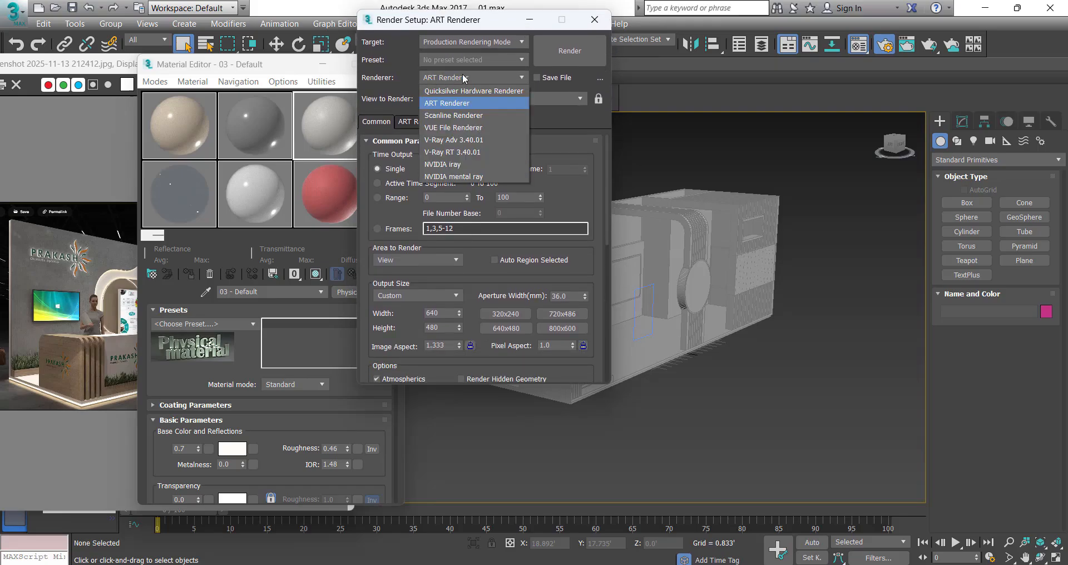
click(452, 140)
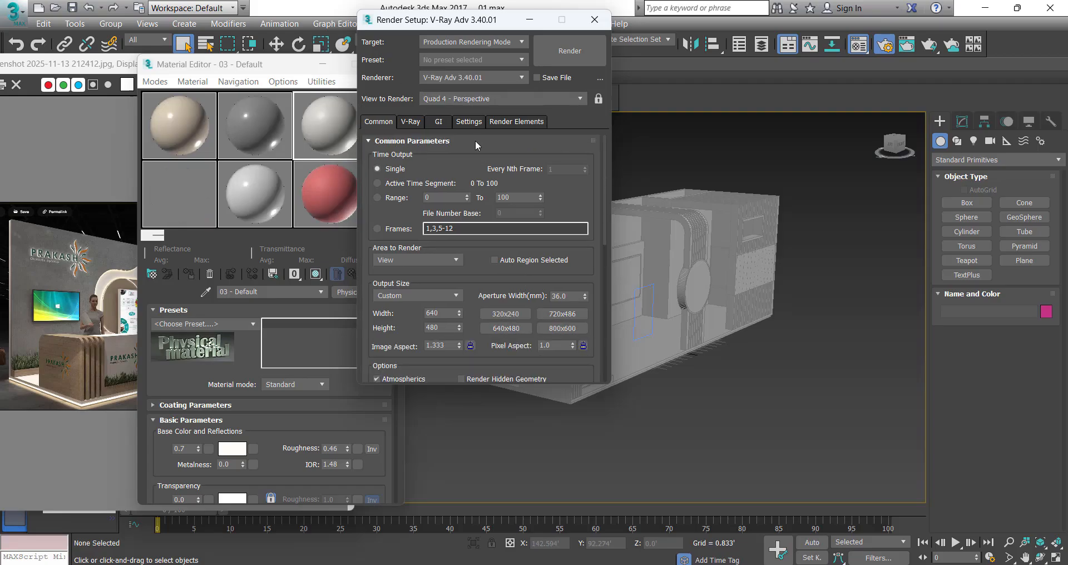
click(604, 20)
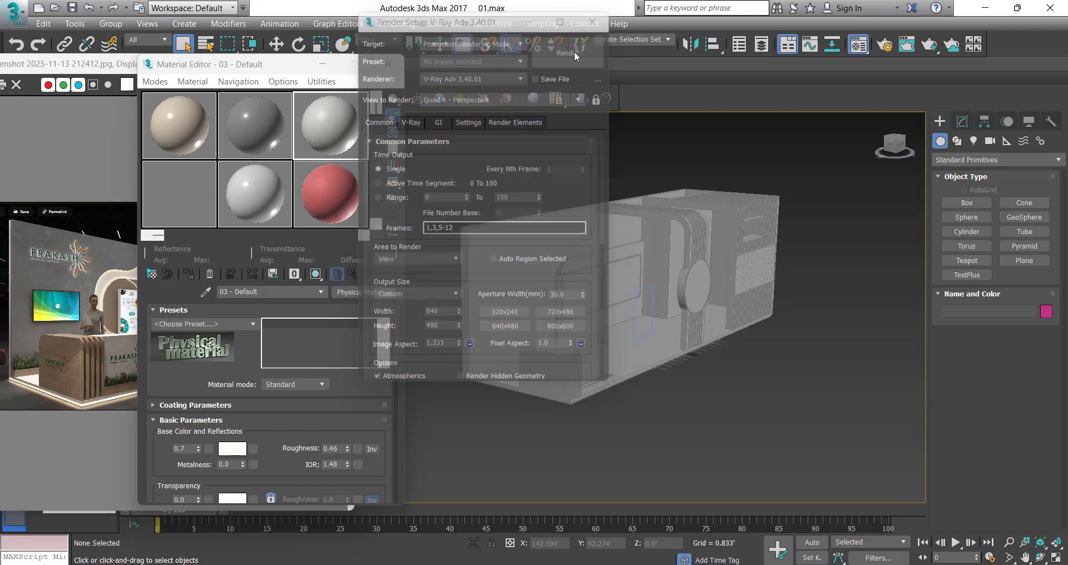
Step: Move the Material Editor off the reference image and show its slots as 6 X 4 sample windows
drag(232, 64, 477, 62)
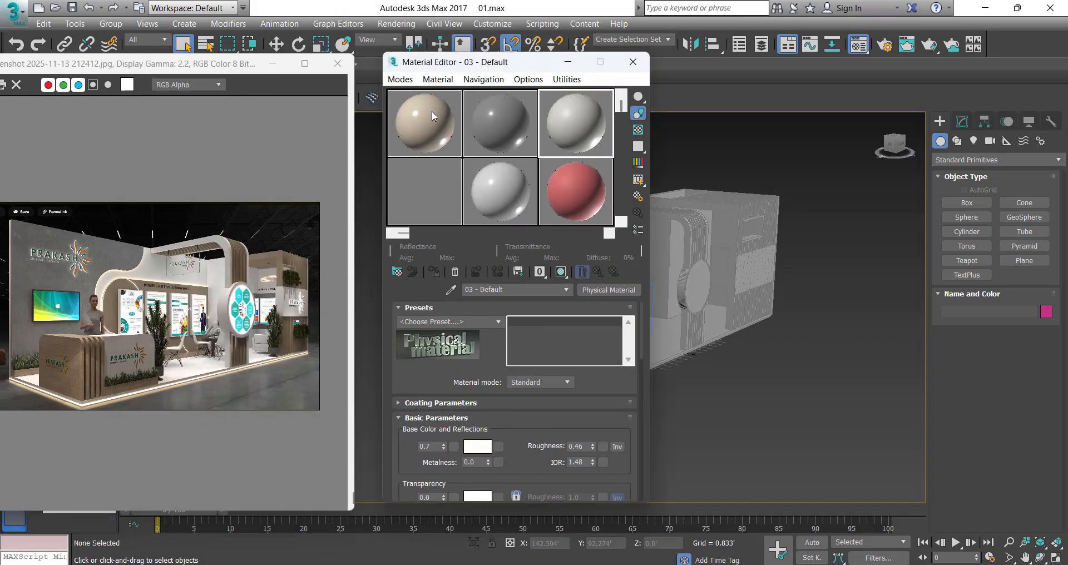
click(433, 116)
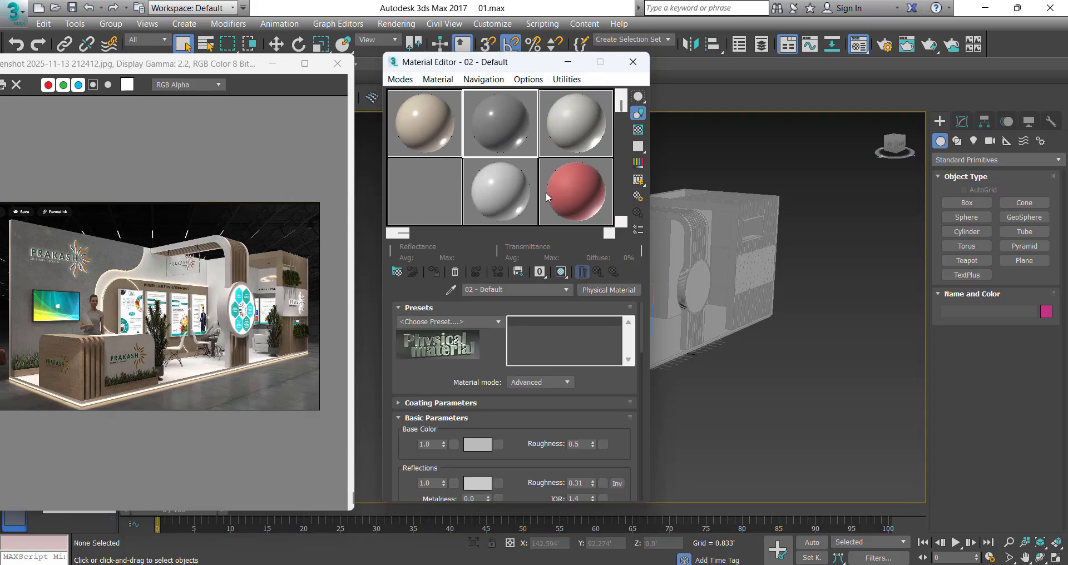
click(447, 115)
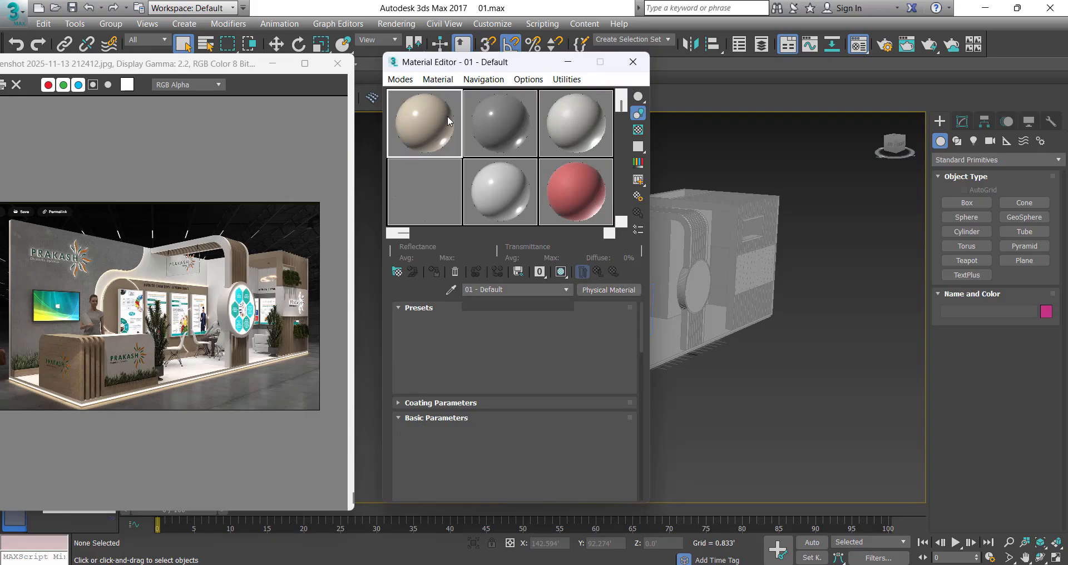
right_click(447, 116)
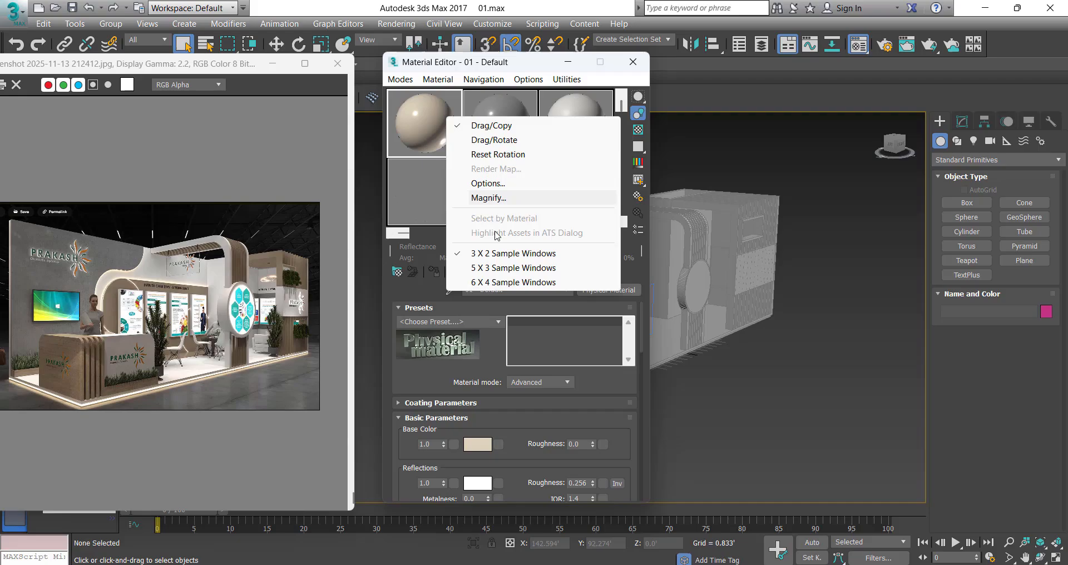
click(503, 283)
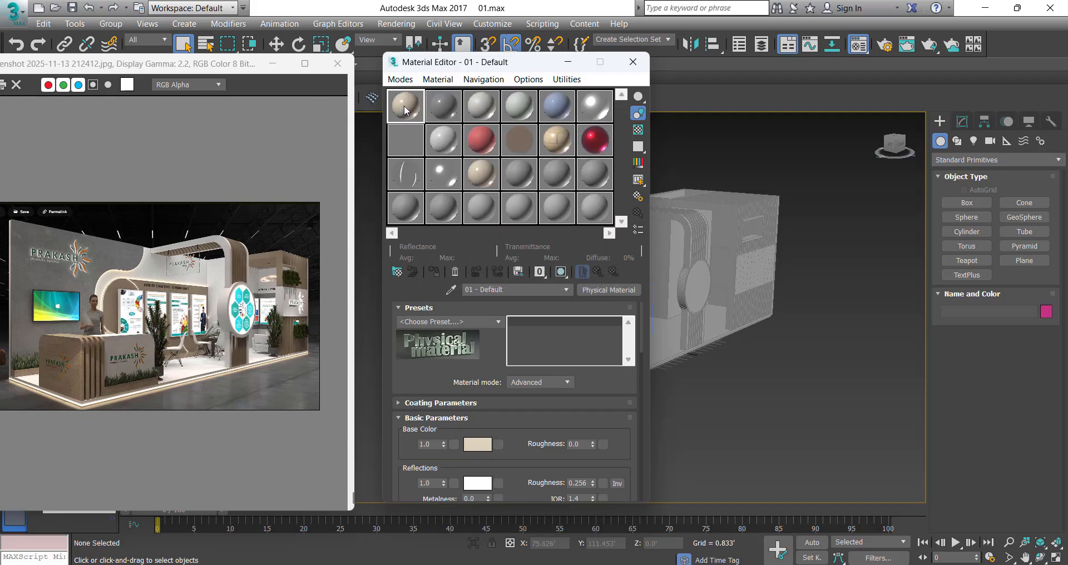
Step: Change the type of the 01 - Default material in the first slot to VRayMtl
click(445, 103)
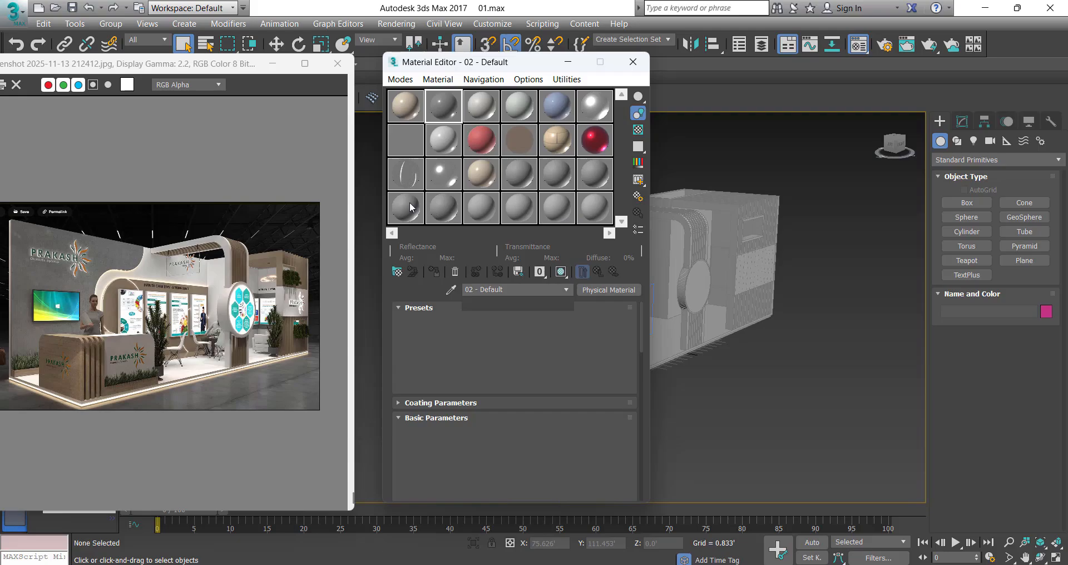
click(404, 100)
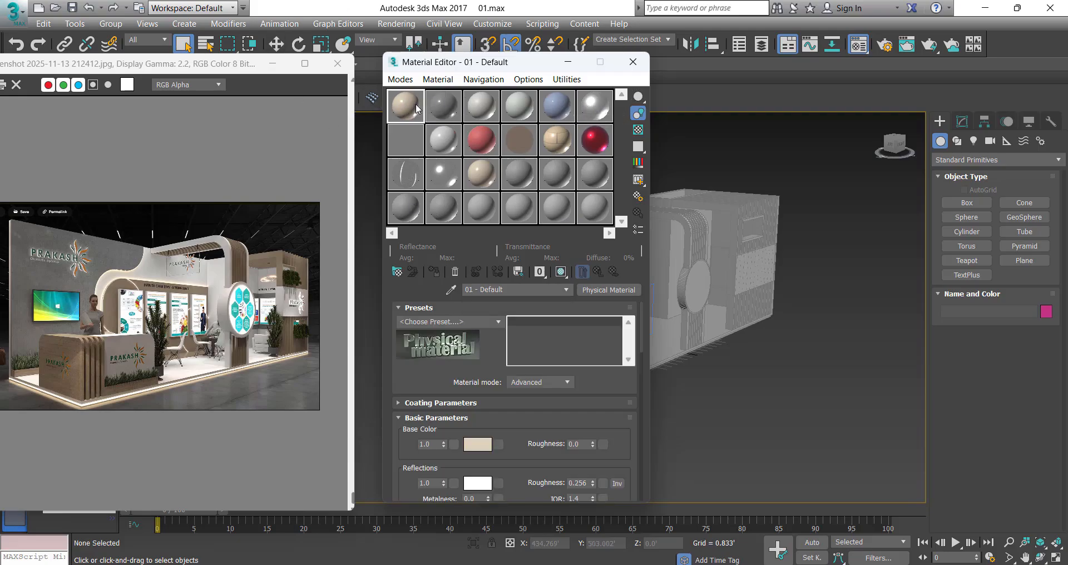
click(607, 287)
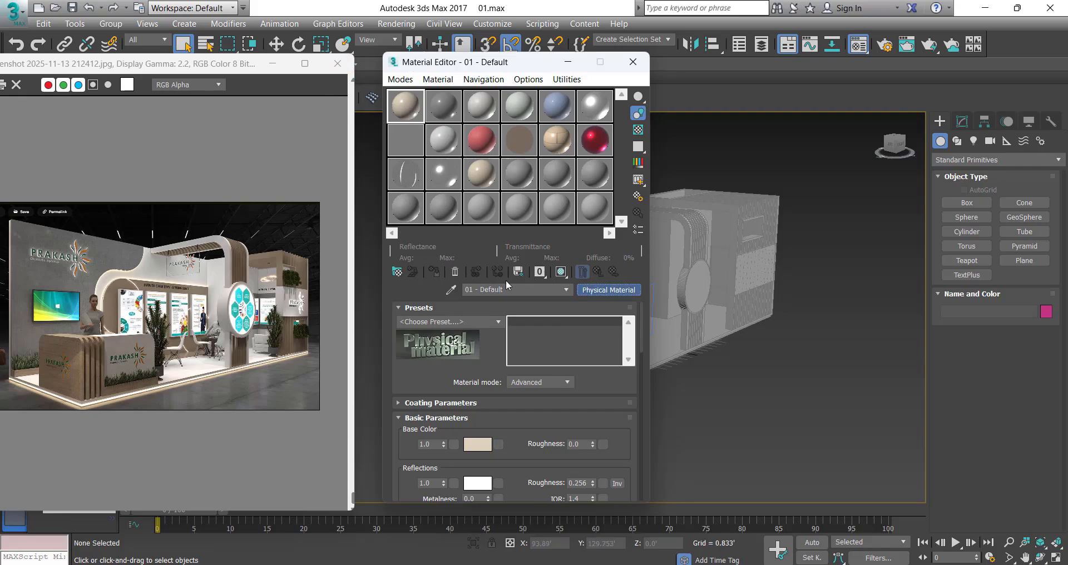
click(431, 307)
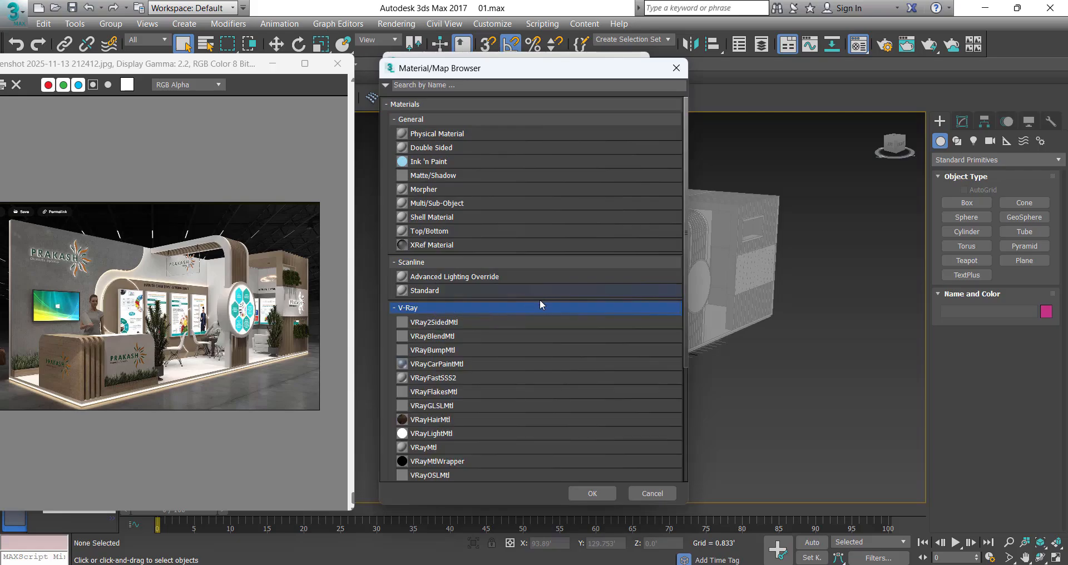
scroll(540, 305, down, 3)
double_click(445, 352)
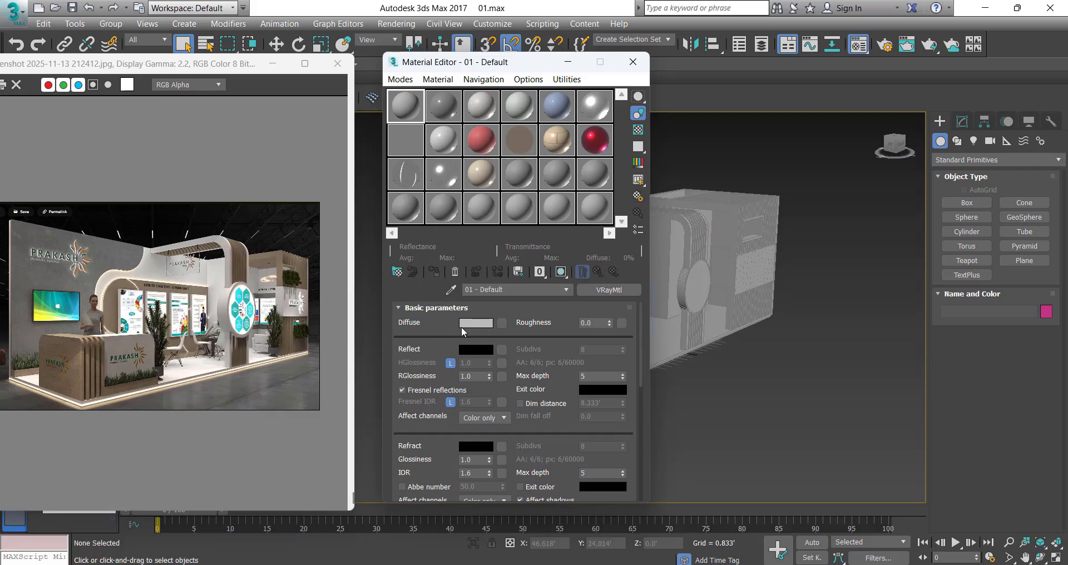
Step: Set the 01 - Default material's diffuse color to white with RGB values of 254
click(476, 322)
click(360, 184)
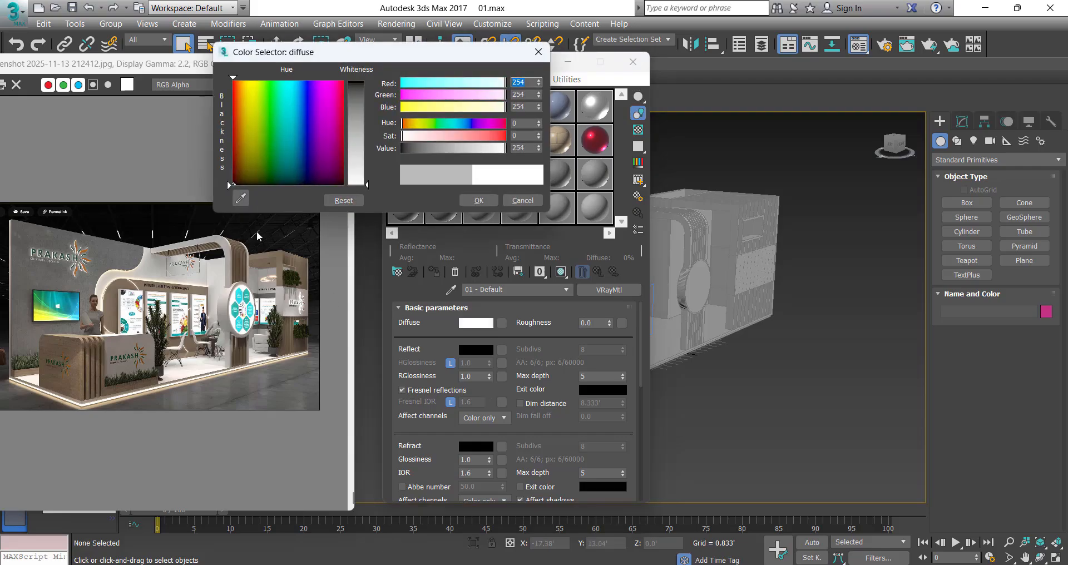
click(478, 200)
Step: Check the arch and wall finishes in the reference image and move the Material Editor away from the booth's front
scroll(201, 259, up, 3)
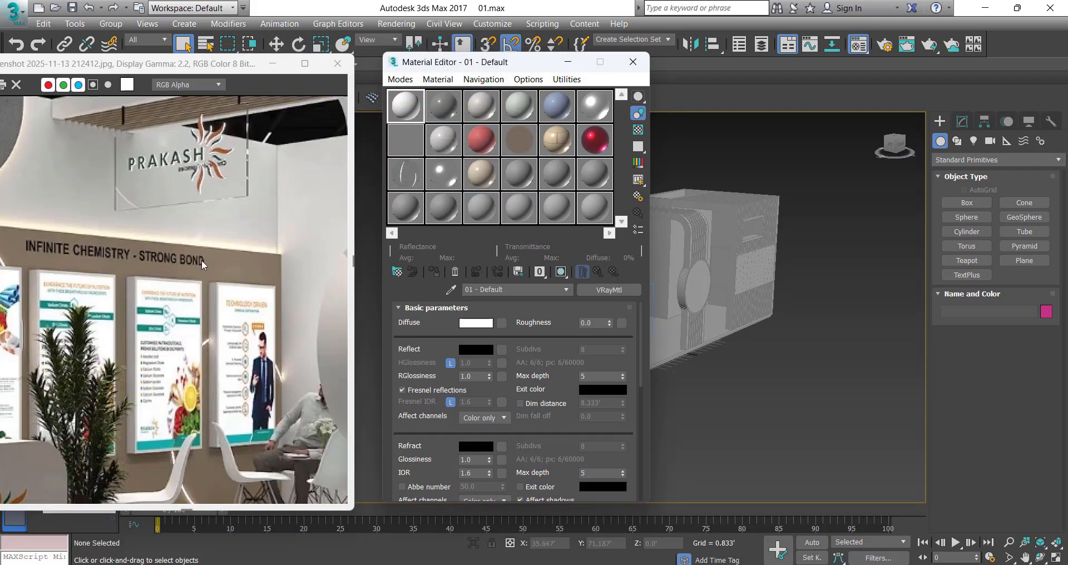
scroll(99, 197, down, 3)
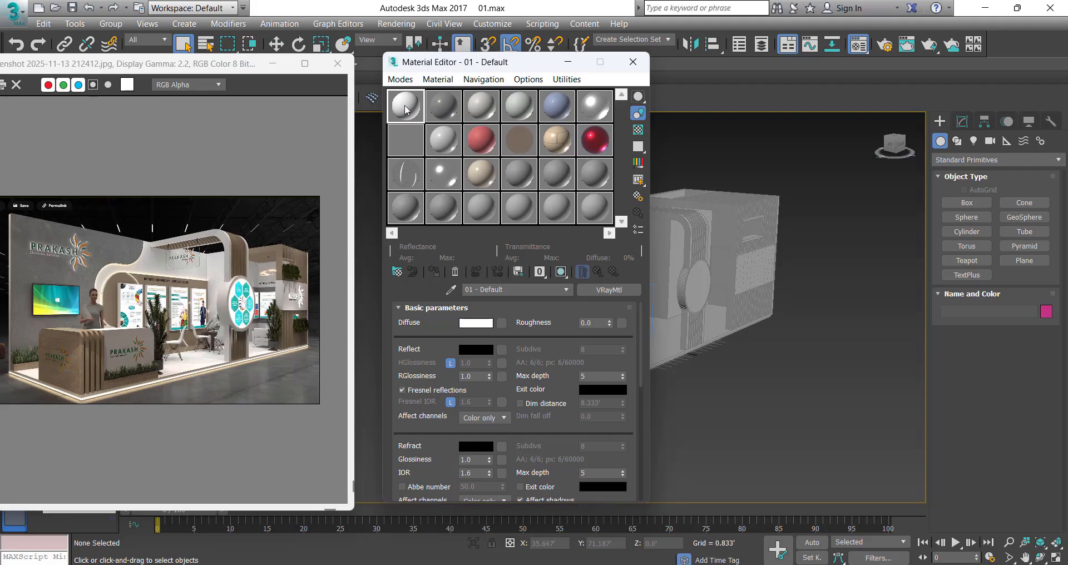
drag(442, 66, 758, 88)
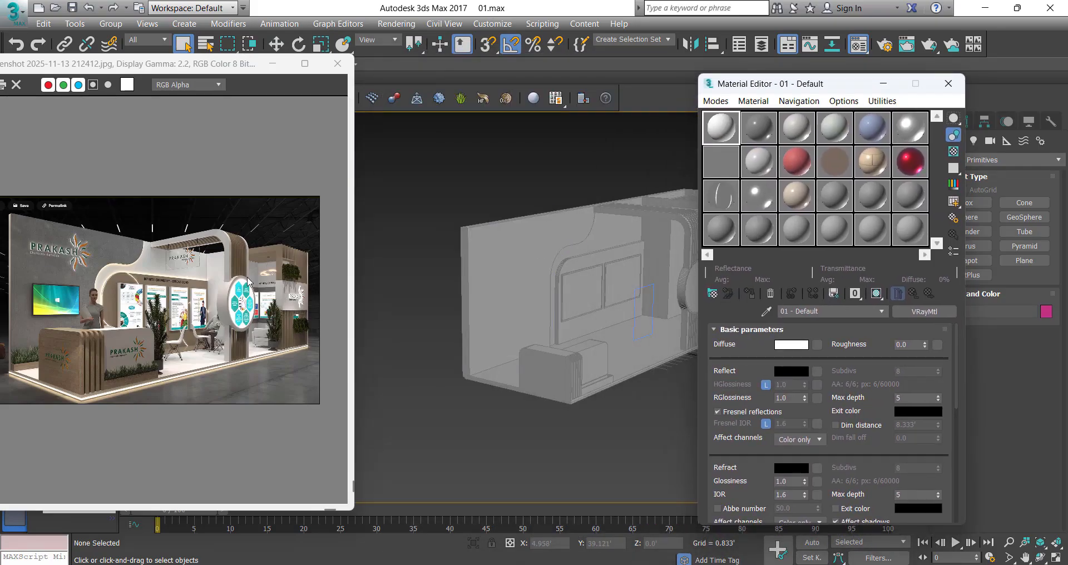
scroll(156, 279, up, 3)
scroll(156, 280, down, 3)
Step: Assign the white 01 - Default material to the arch's two outer ribs and the round disc on its column
middle_drag(558, 261, 617, 289)
click(565, 248)
key(w)
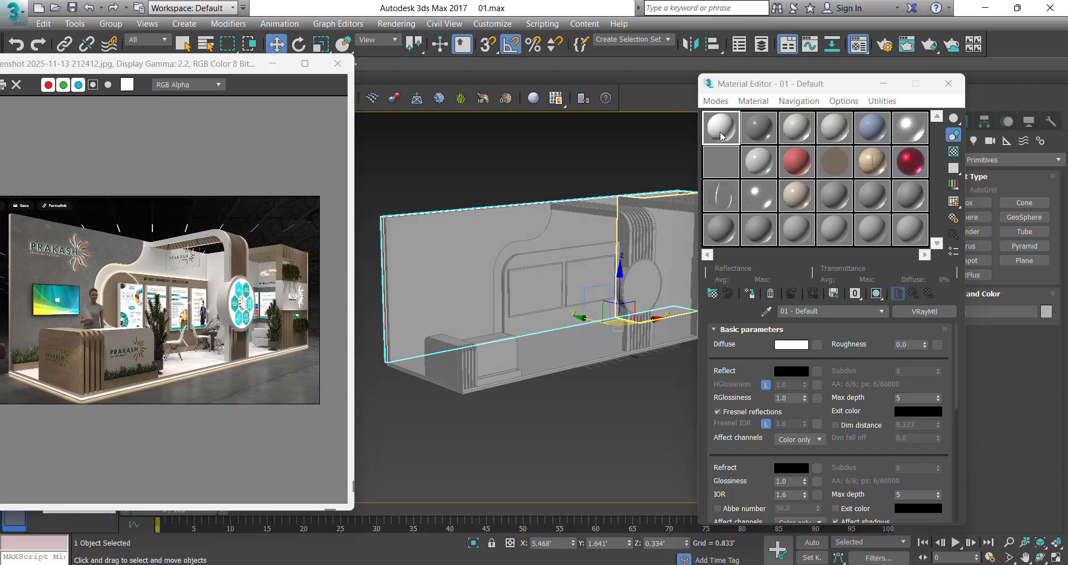
mouse_move(584, 256)
alt+middle_down()
mouse_move(563, 252)
mouse_move(576, 254)
alt+middle_up()
scroll(566, 202, up, 4)
click(571, 206)
alt+middle_drag(571, 209, 472, 258)
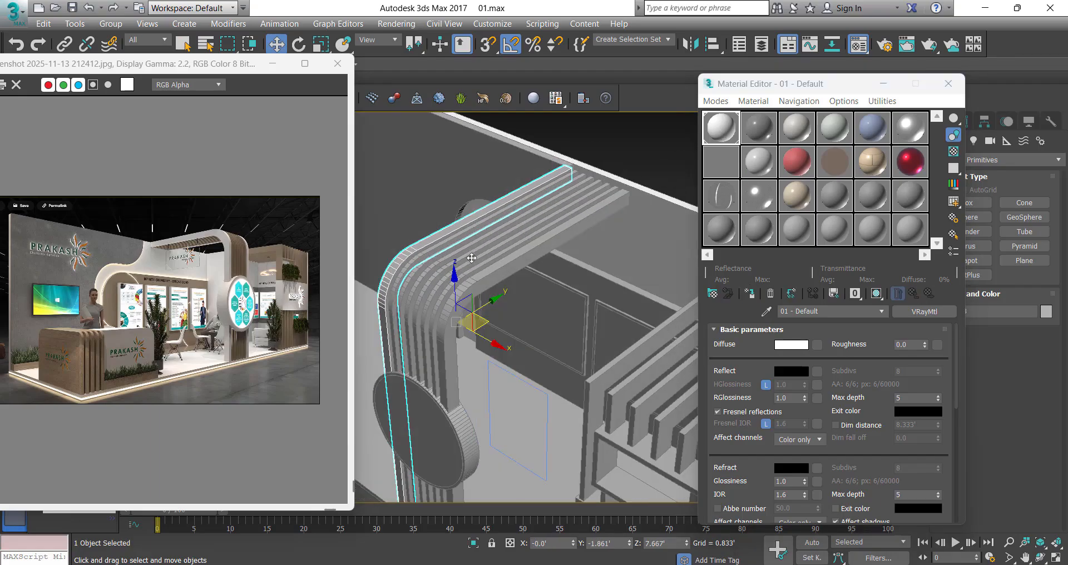
ctrl+click(480, 283)
middle_drag(480, 409, 571, 303)
scroll(486, 283, up, 3)
ctrl+click(478, 275)
click(750, 299)
scroll(524, 266, down, 5)
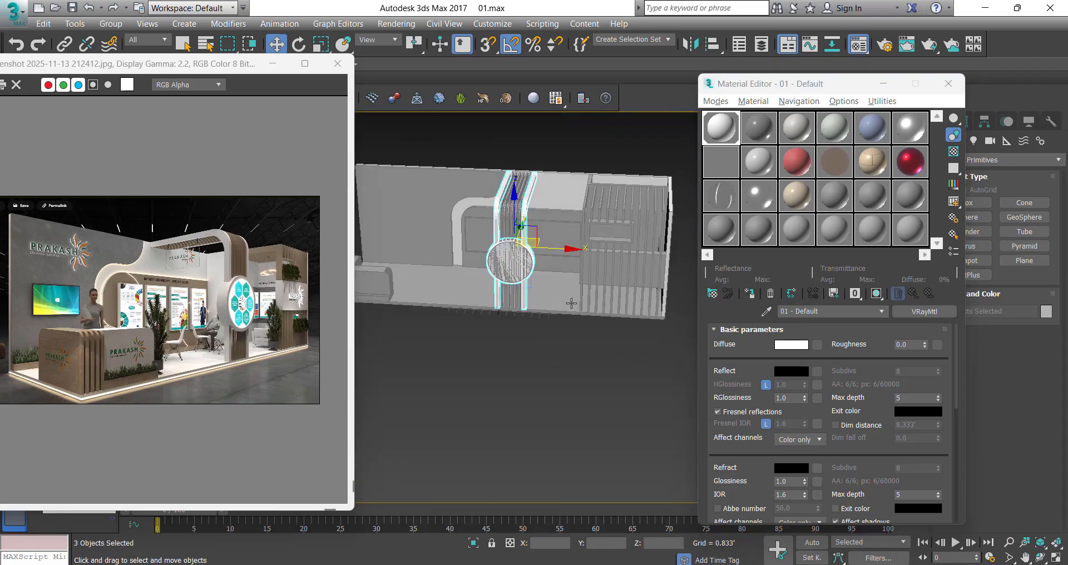
Step: Assign the white 01 - Default material to the partition wall block between the arch column and the slatted end wall
click(543, 358)
scroll(565, 224, up, 3)
alt+middle_drag(565, 224, 570, 172)
scroll(570, 172, up, 2)
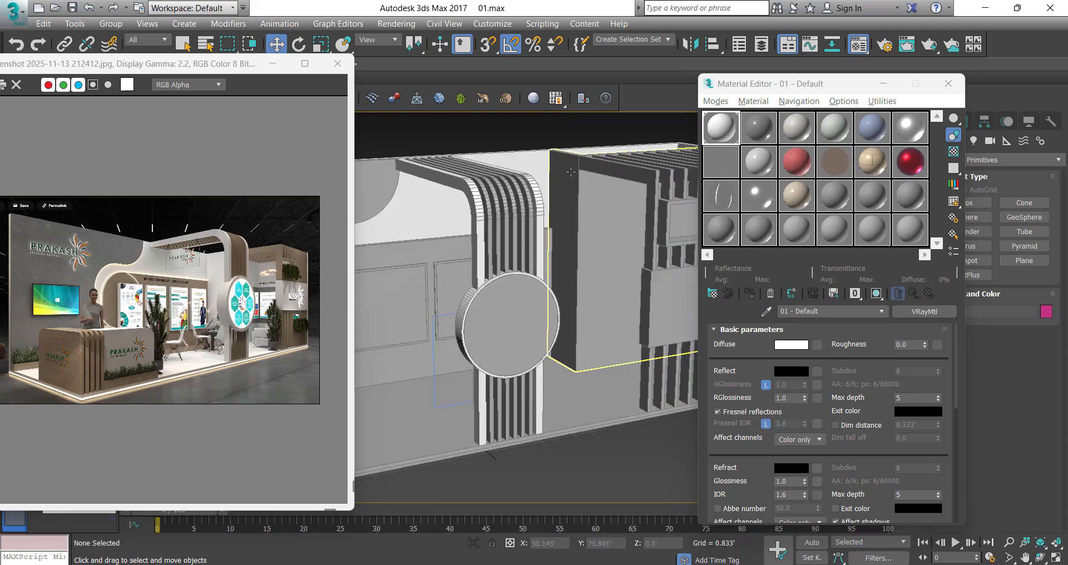
click(577, 190)
click(752, 293)
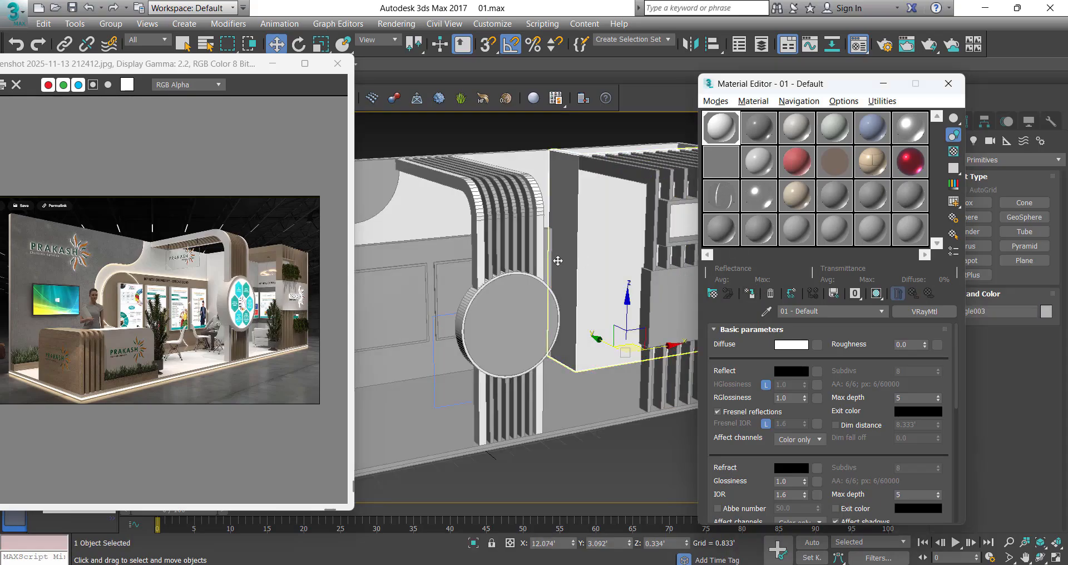
Step: Assign the white 01 - Default material to the side section of the reception counter
alt+middle_drag(557, 259, 570, 211)
scroll(571, 211, down, 3)
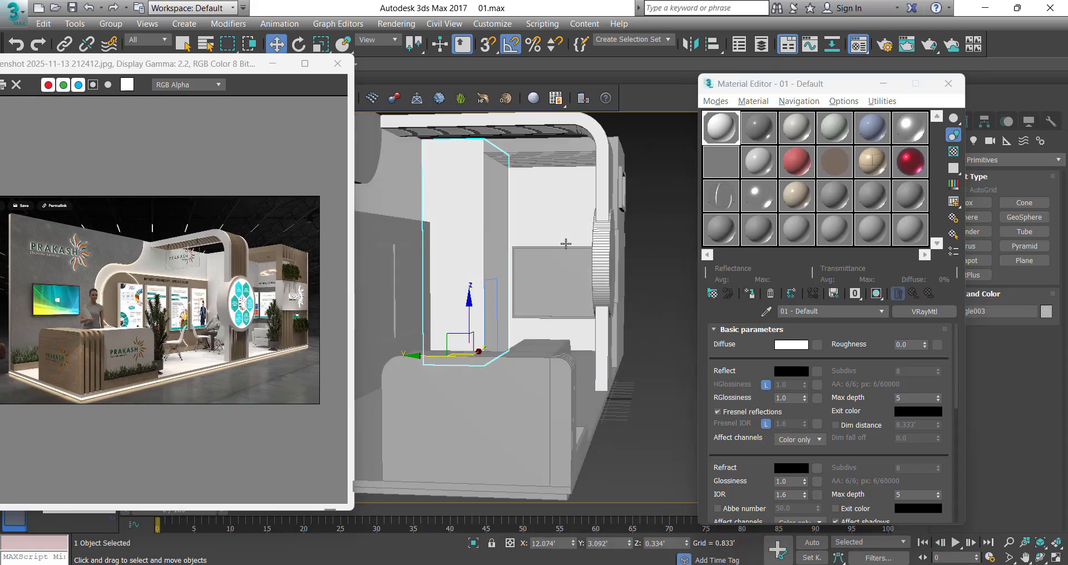
scroll(448, 253, down, 2)
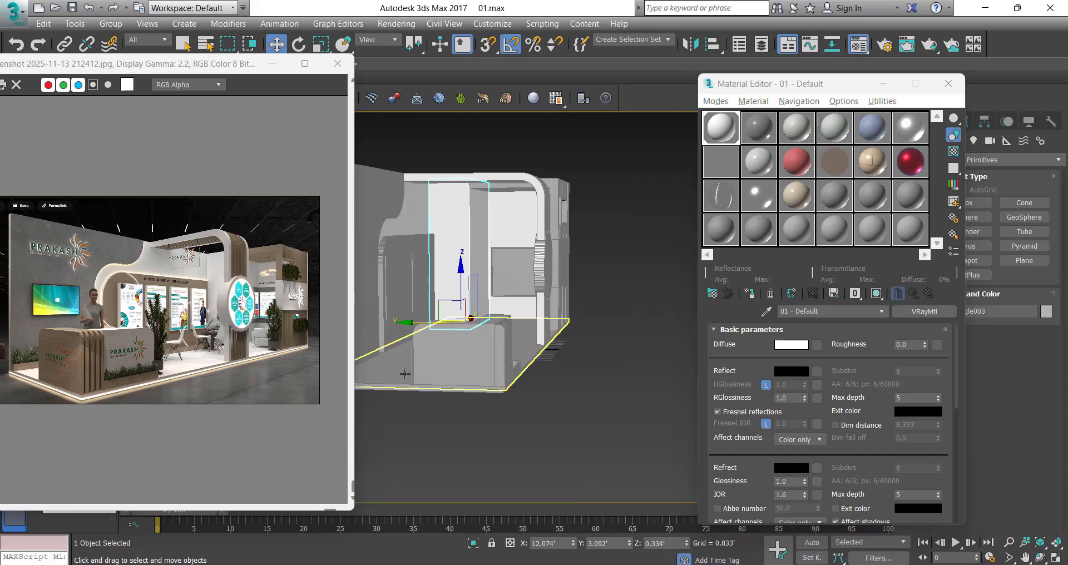
alt+middle_drag(514, 346, 557, 369)
click(453, 368)
click(751, 293)
scroll(524, 350, up, 2)
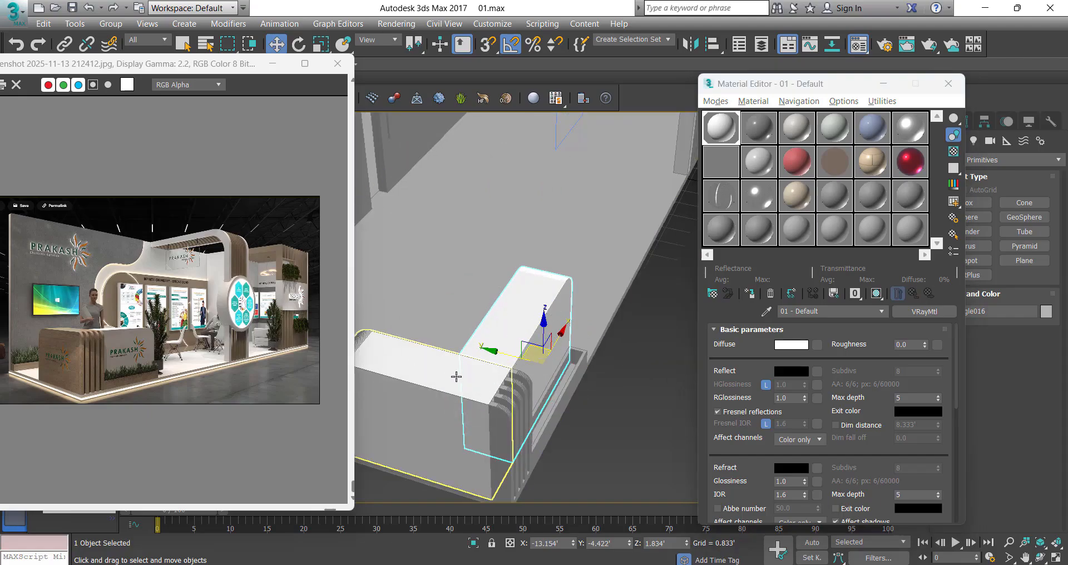
Step: Move the Material Editor aside and examine the extruded front and side sections of the reception counter
drag(801, 95, 712, 116)
click(451, 355)
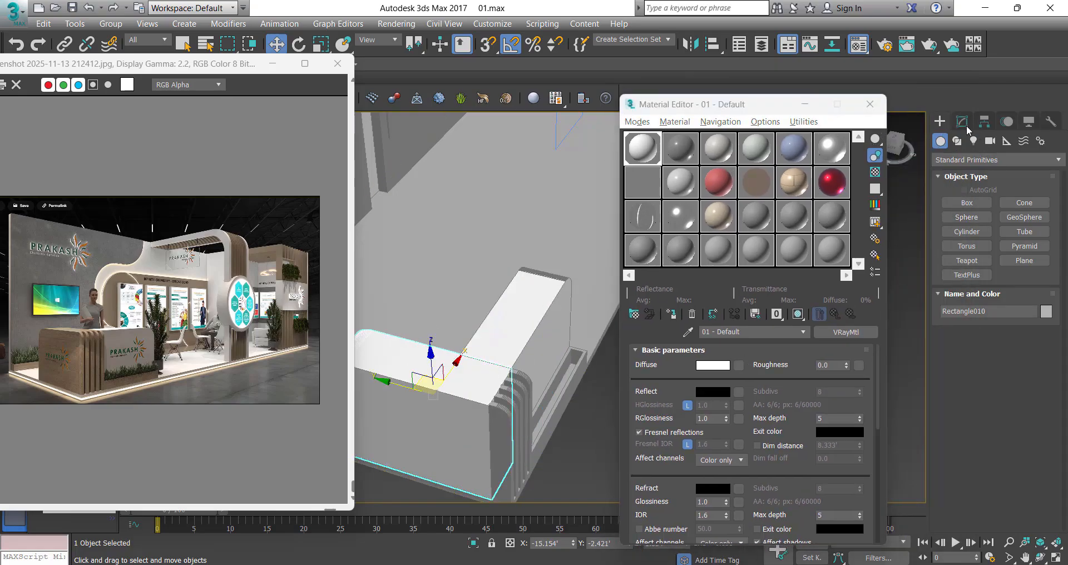
click(965, 126)
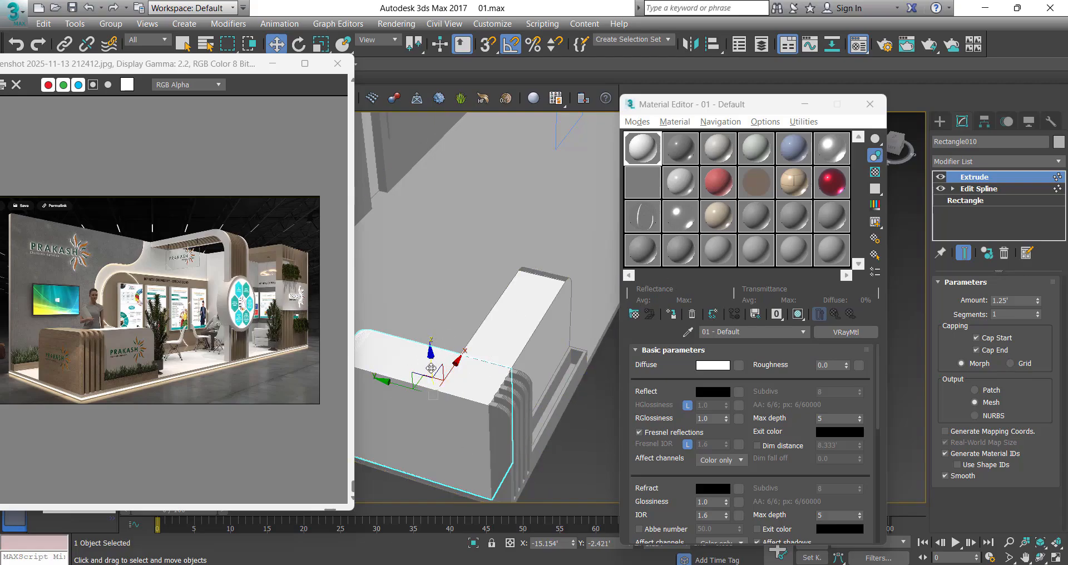
click(491, 352)
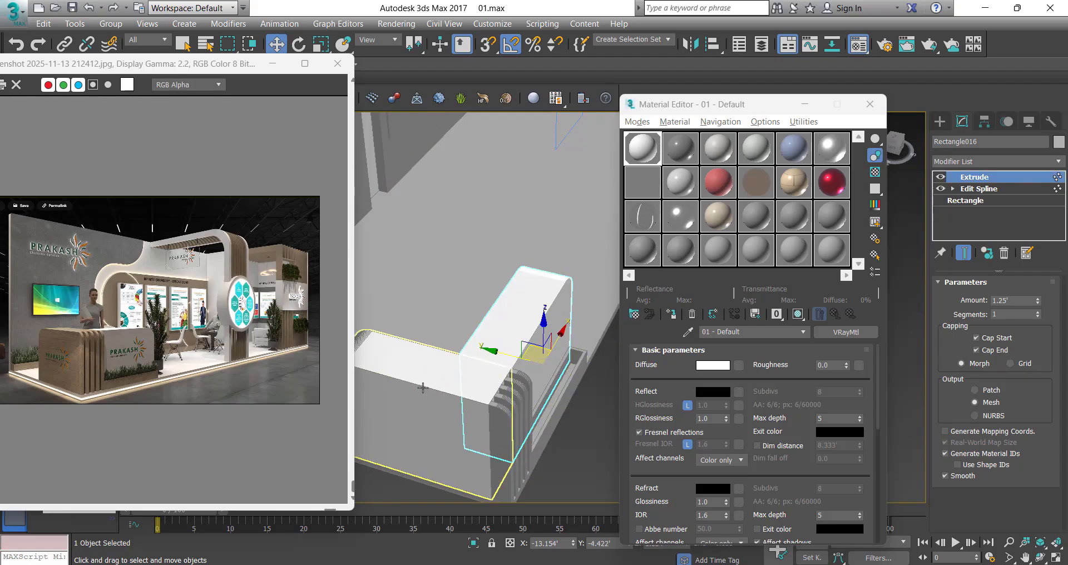
click(403, 371)
scroll(422, 322, down, 2)
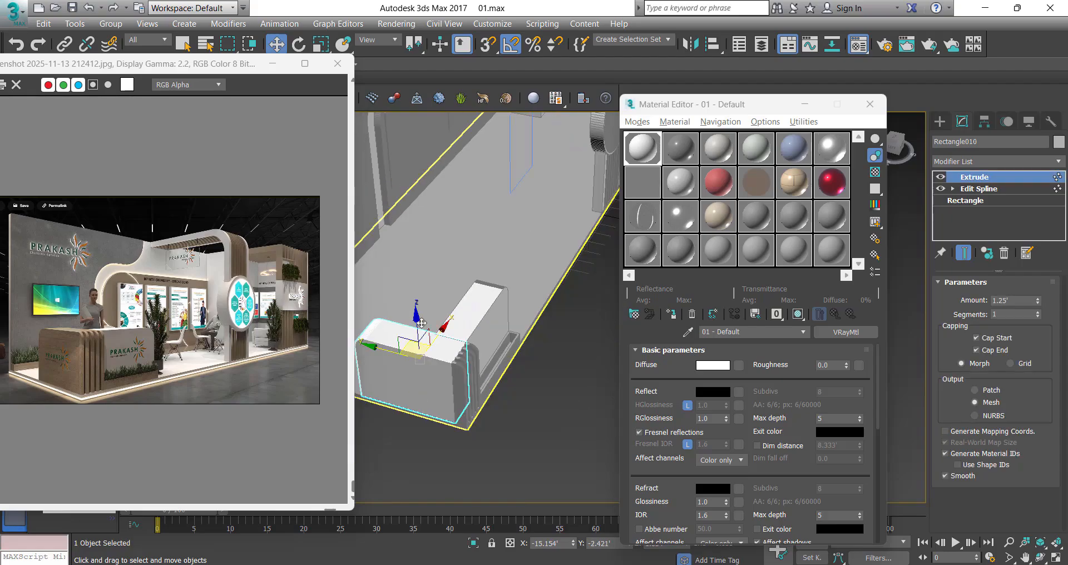
scroll(498, 367, up, 2)
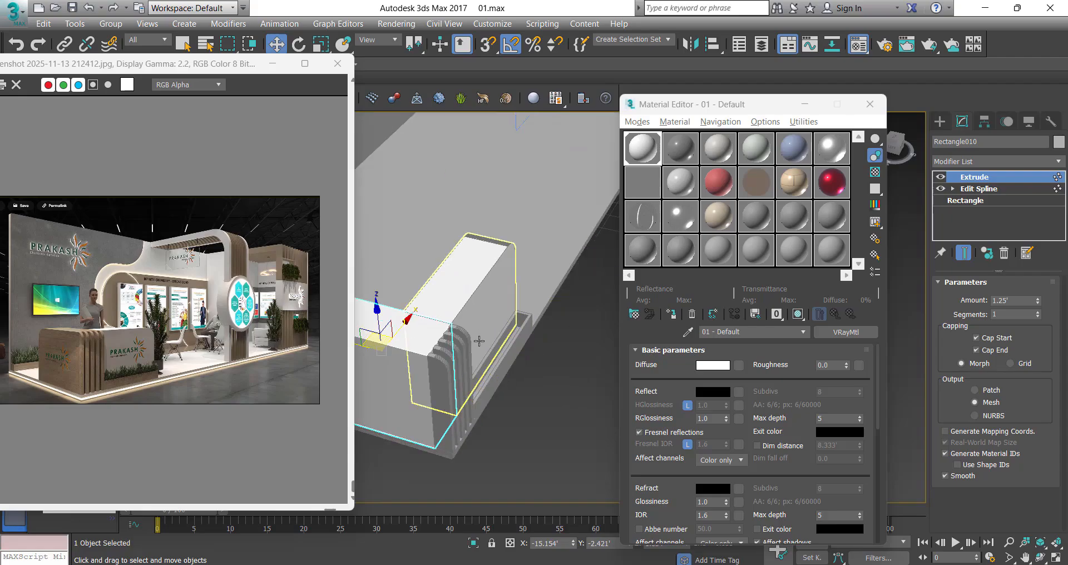
scroll(483, 342, down, 2)
alt+middle_drag(521, 363, 484, 327)
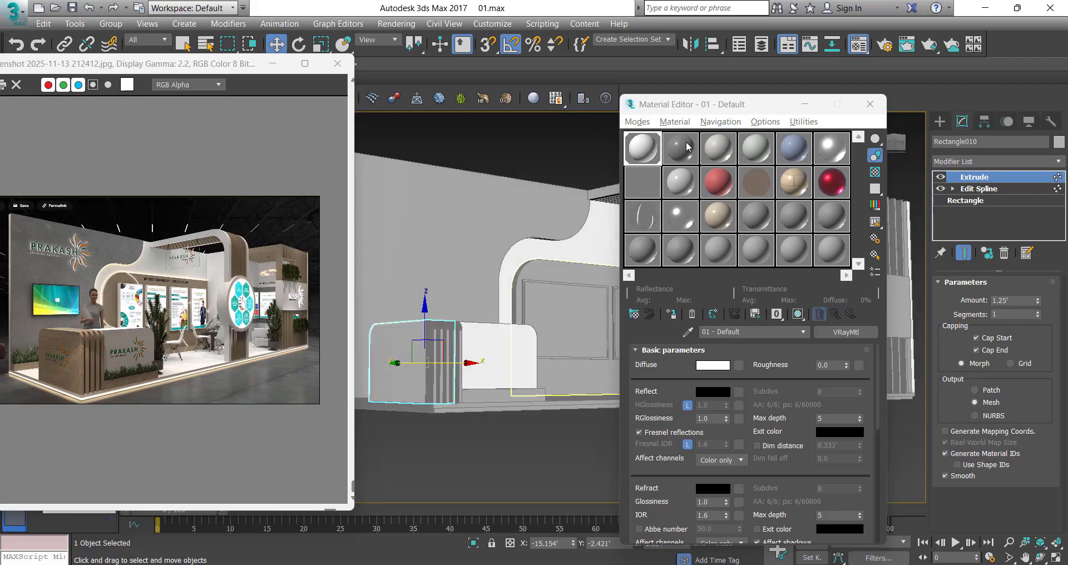
Step: Move the Material Editor clear of the booth and assign the white 01 - Default material to the box projecting from the slatted end wall
drag(700, 107, 925, 154)
scroll(629, 267, down, 3)
alt+middle_drag(629, 267, 671, 365)
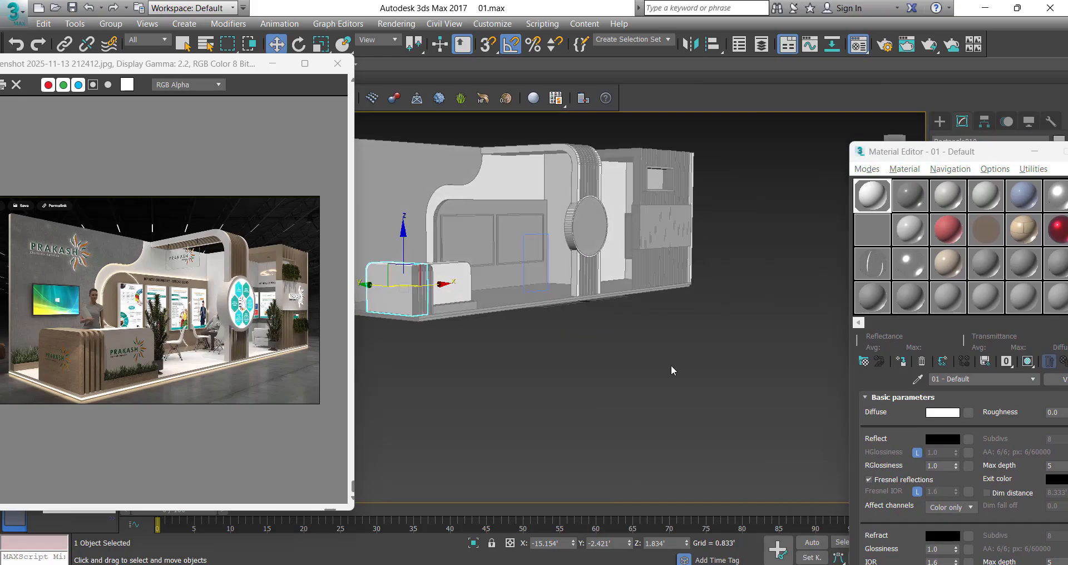
click(670, 367)
scroll(648, 233, up, 3)
click(678, 267)
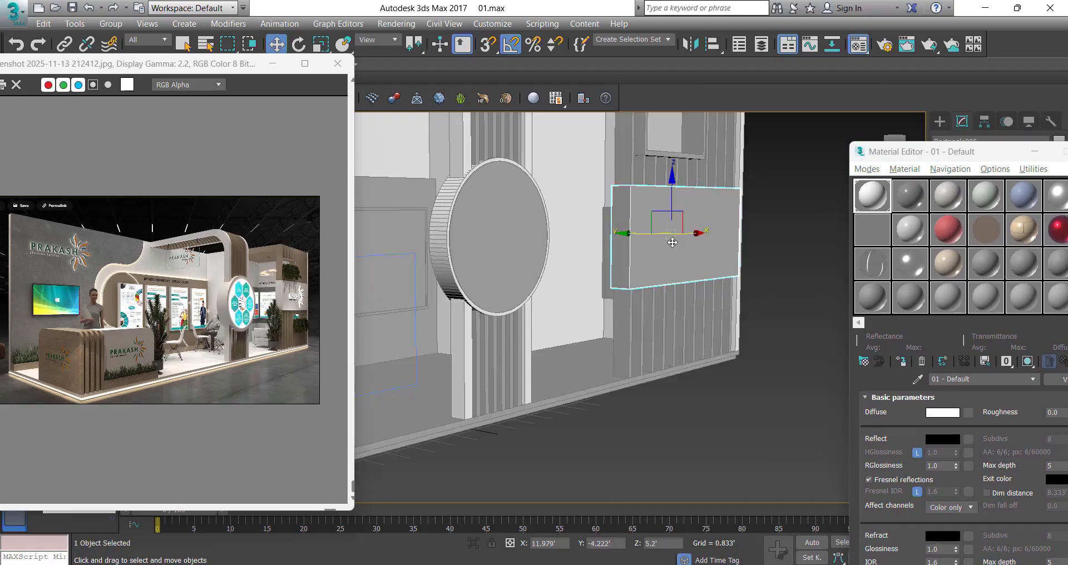
scroll(692, 289, up, 2)
click(901, 362)
click(723, 373)
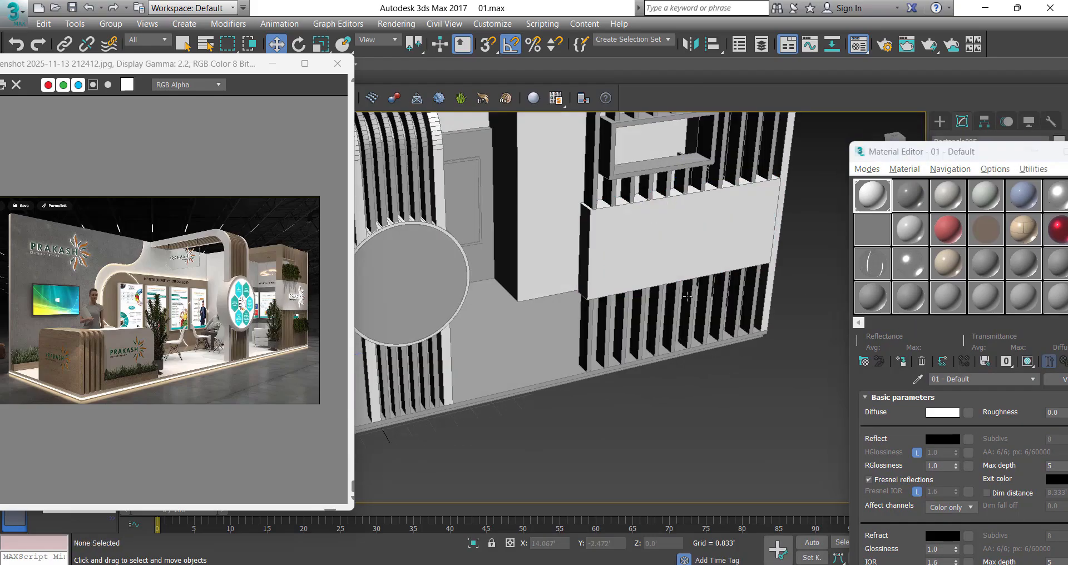
Step: Check the wood finishes in the reference image and change the 02 - Default material in the second slot to VRayMtl
scroll(628, 328, down, 5)
scroll(288, 295, up, 1)
middle_drag(49, 216, 157, 212)
scroll(181, 301, down, 1)
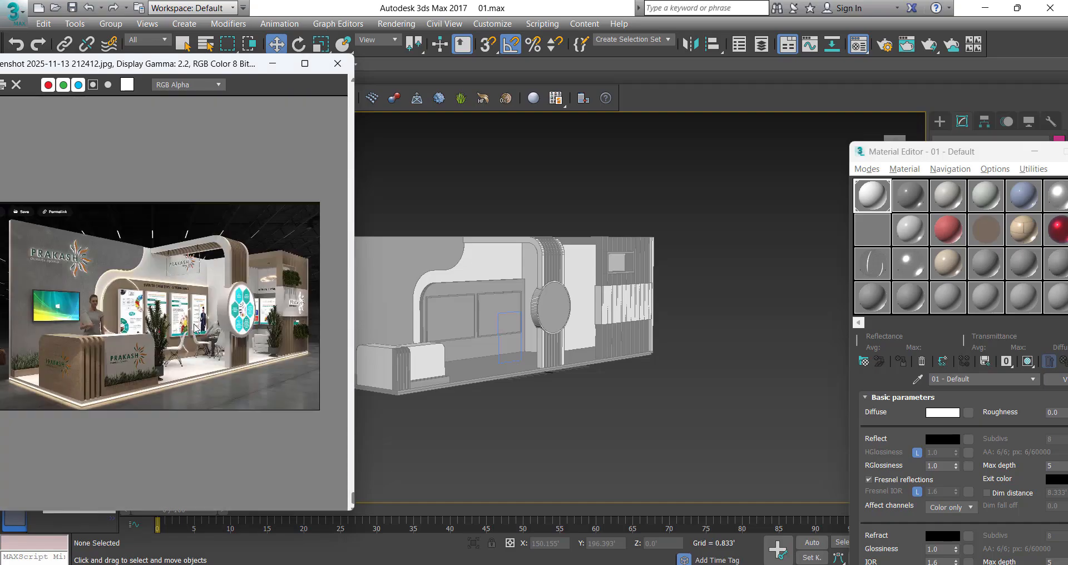
scroll(136, 297, up, 1)
alt+middle_drag(600, 317, 667, 384)
drag(889, 159, 739, 137)
click(763, 174)
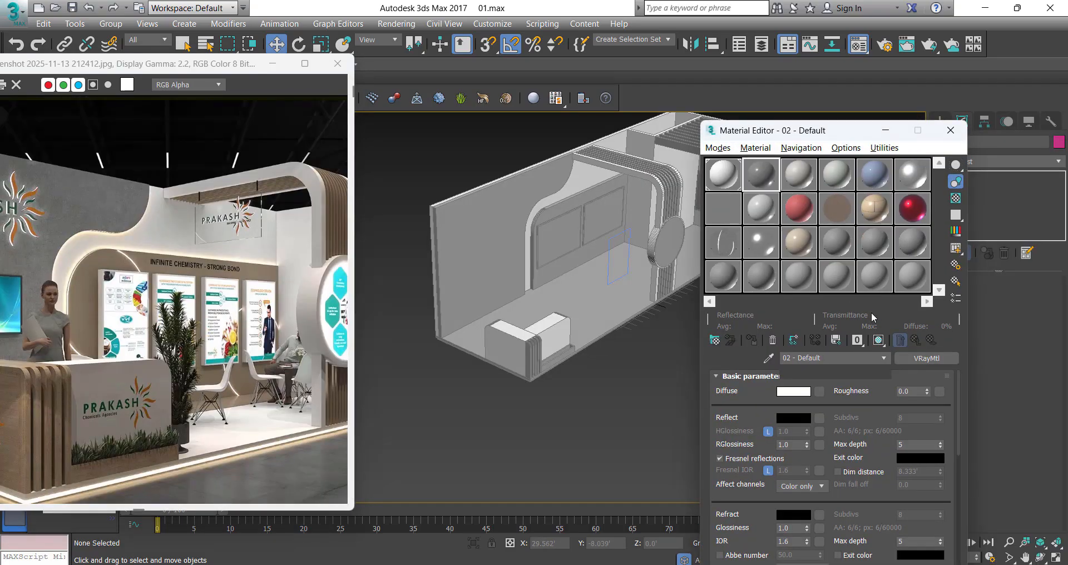
click(922, 358)
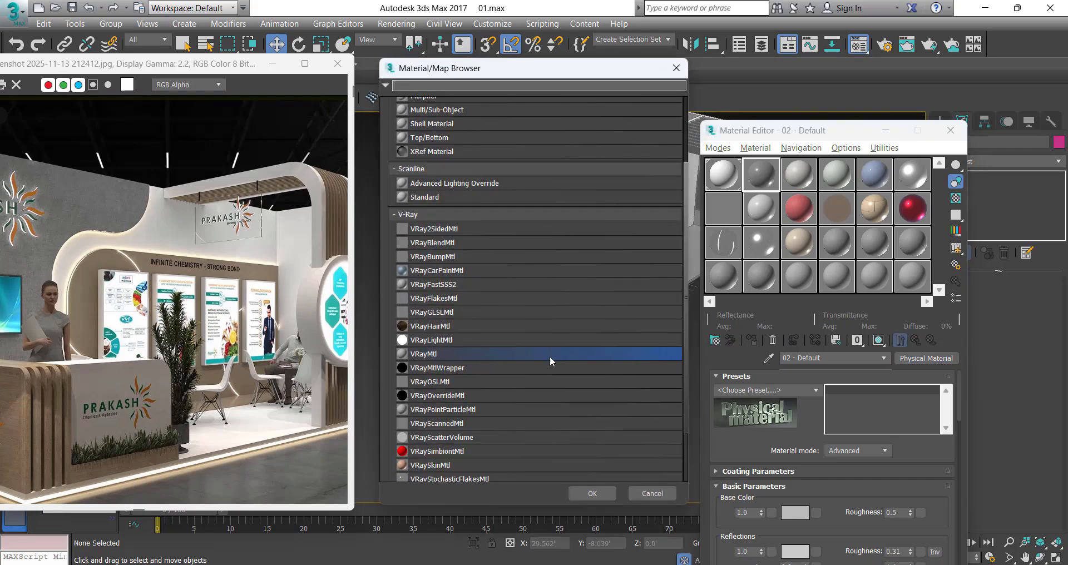
double_click(456, 353)
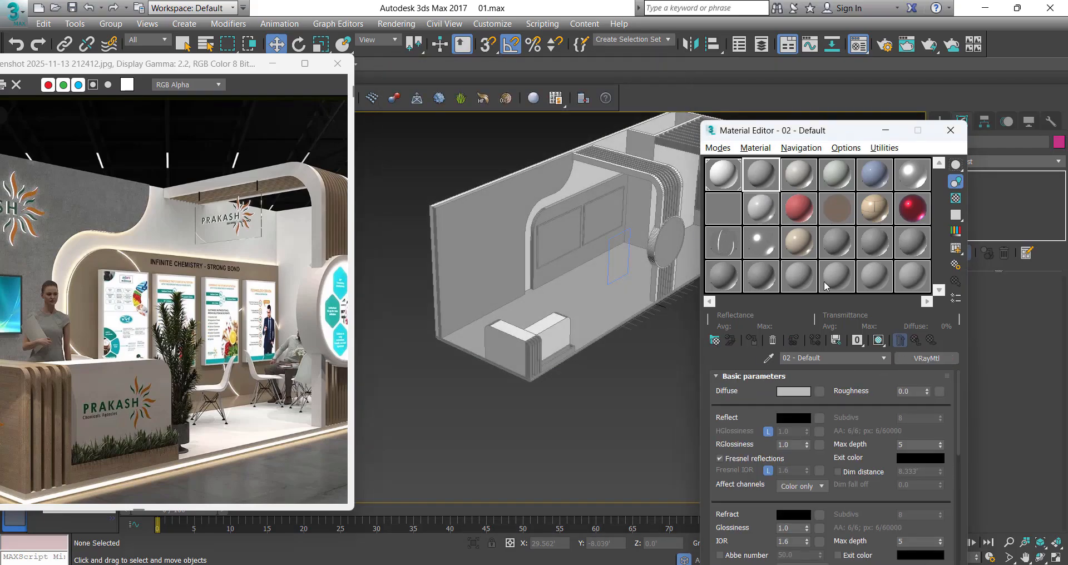
Step: Add a Bitmap map to the 02 - Default material's diffuse and browse to the TEXTURE folder
click(819, 391)
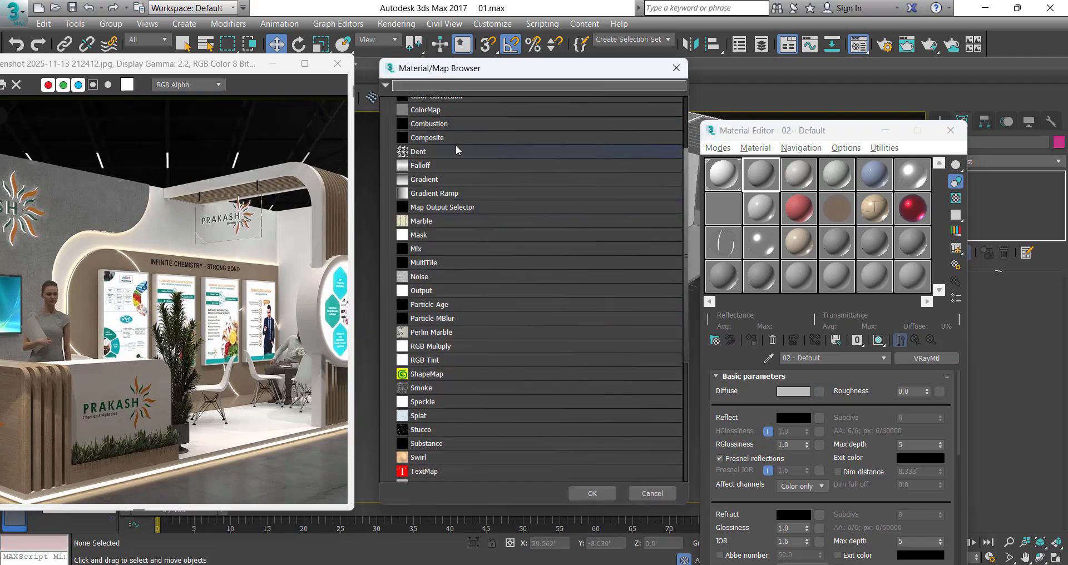
scroll(455, 150, up, 3)
double_click(427, 119)
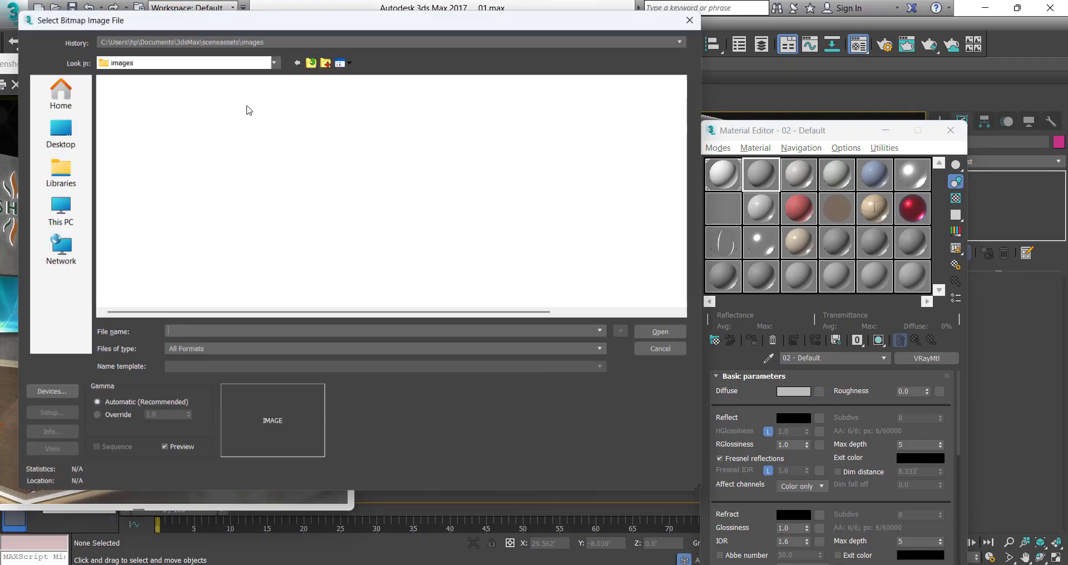
click(269, 33)
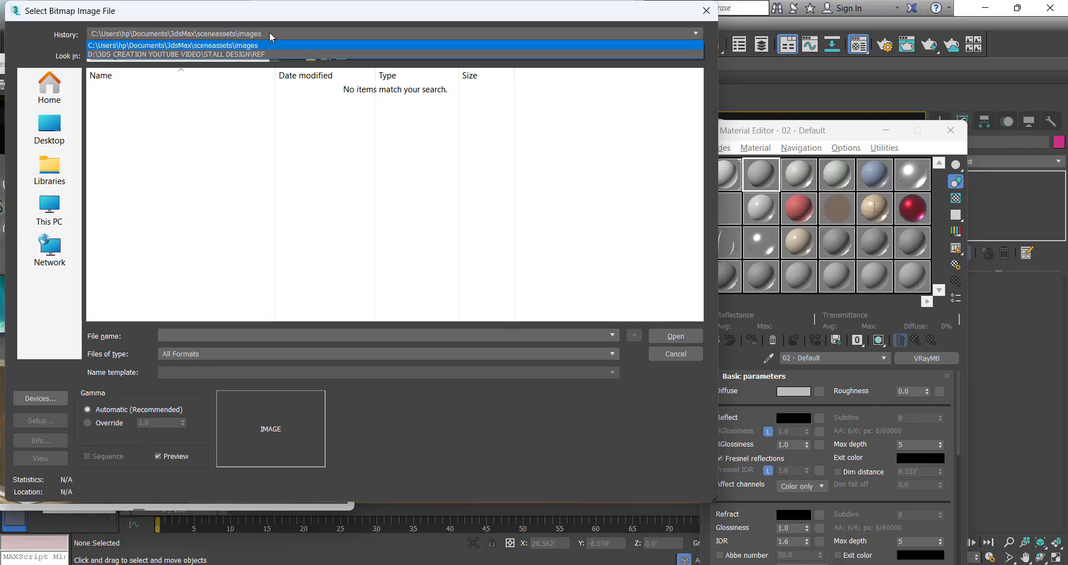
click(214, 129)
scroll(415, 239, up, 5)
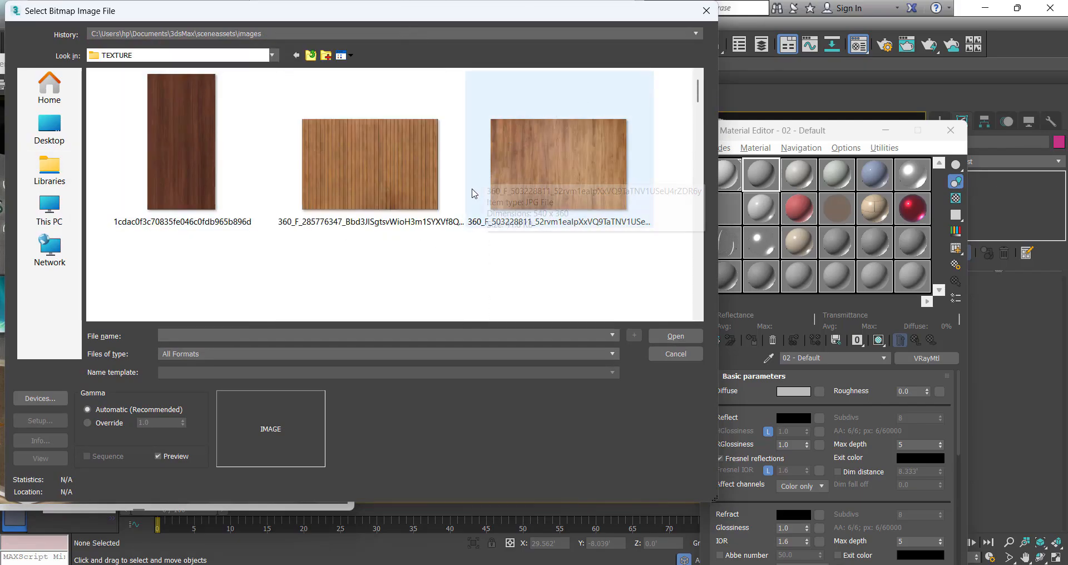
Step: Look through the TEXTURE folder's thumbnails beside the reference image for a wood texture matching the counter and arch
ctrl+scroll(472, 192, down, 1)
scroll(350, 139, down, 1)
scroll(367, 225, up, 1)
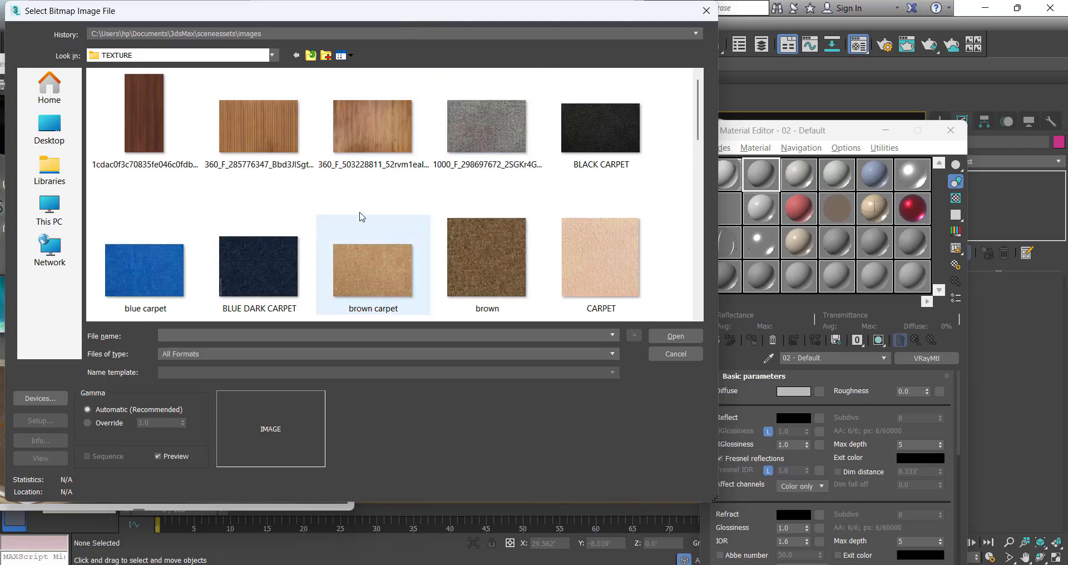
drag(420, 15, 855, 52)
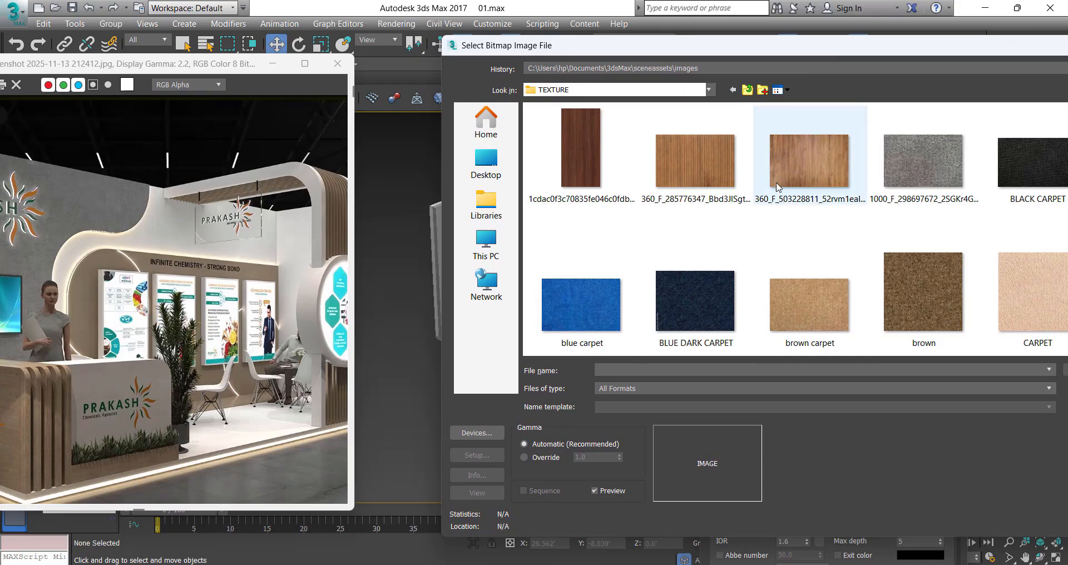
scroll(765, 216, down, 3)
drag(761, 55, 643, 59)
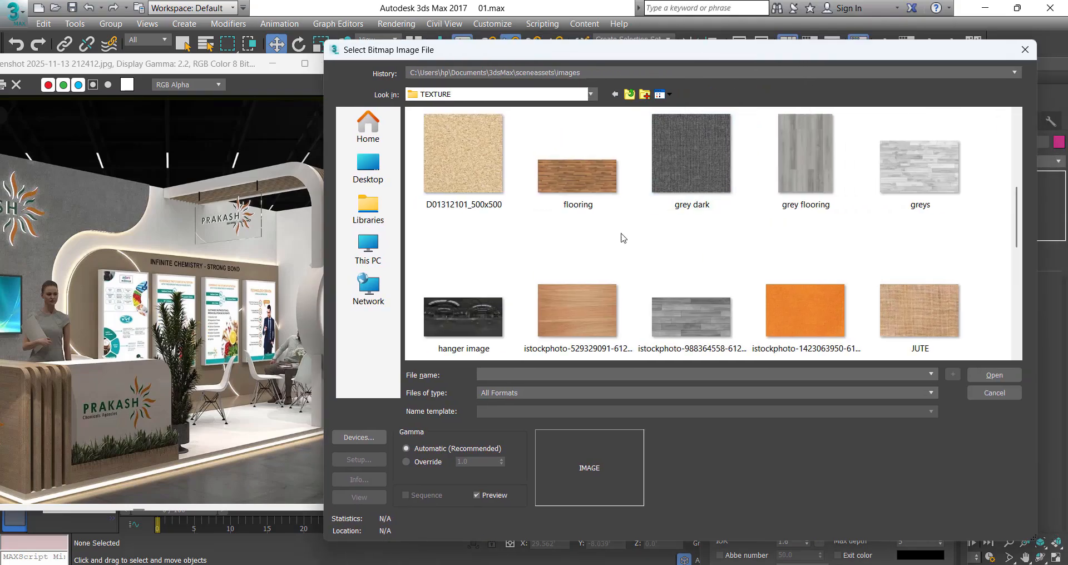
scroll(621, 236, down, 3)
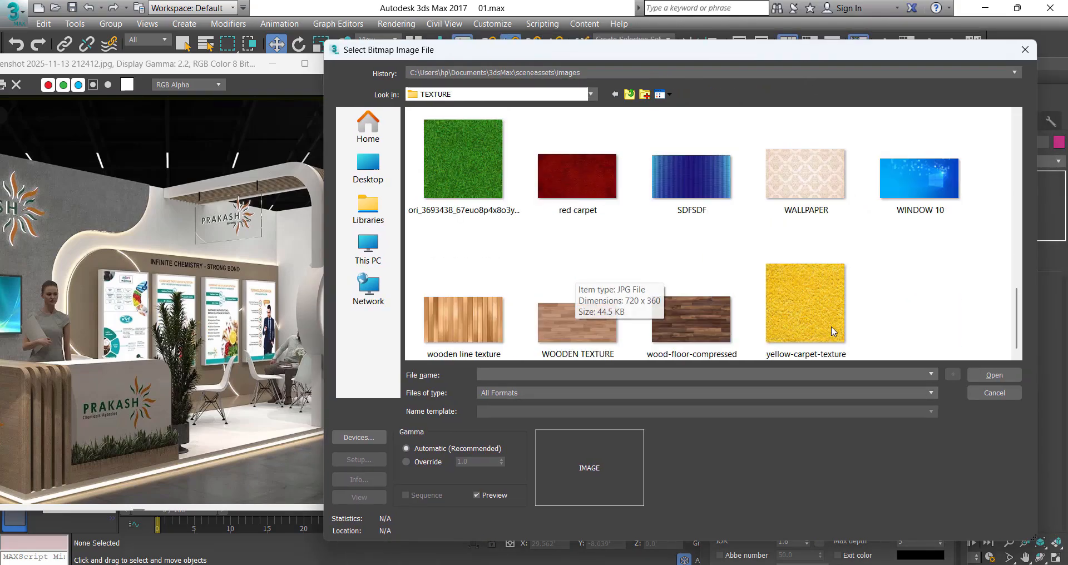
scroll(832, 336, up, 3)
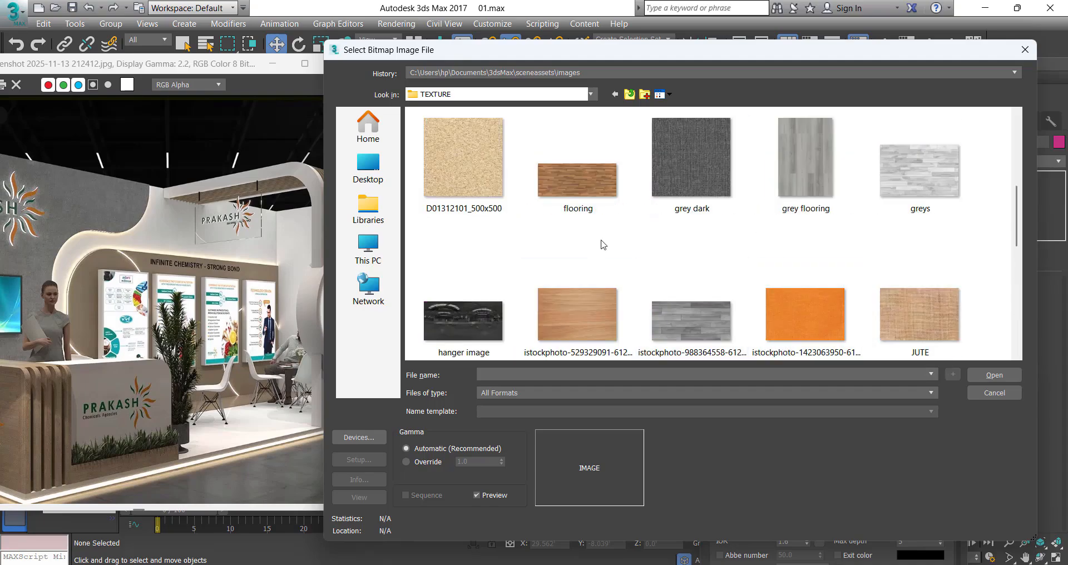
scroll(706, 251, up, 3)
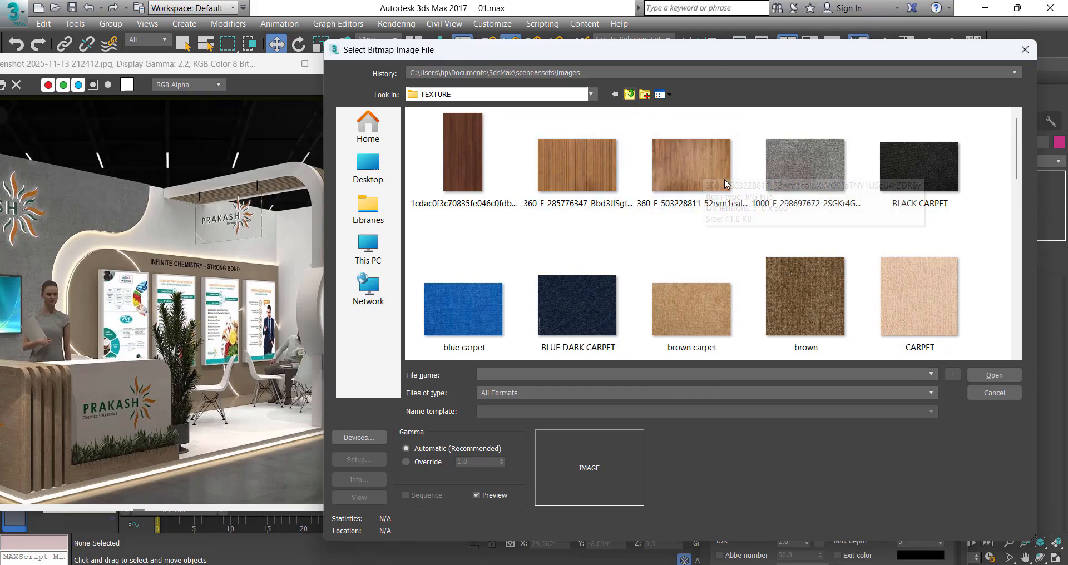
Step: Preview the wood image 360_F_503228811_52rvm1eaIpXxVQ9TaTNV1USeU4rZDR6y.jpg at full size and load it as the diffuse bitmap
click(684, 159)
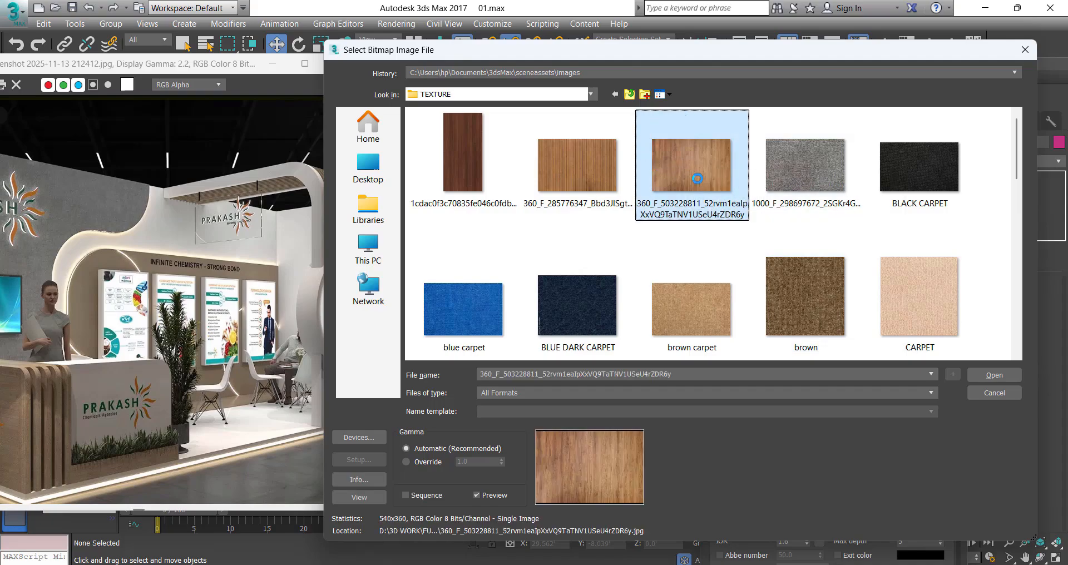
right_click(686, 174)
click(722, 165)
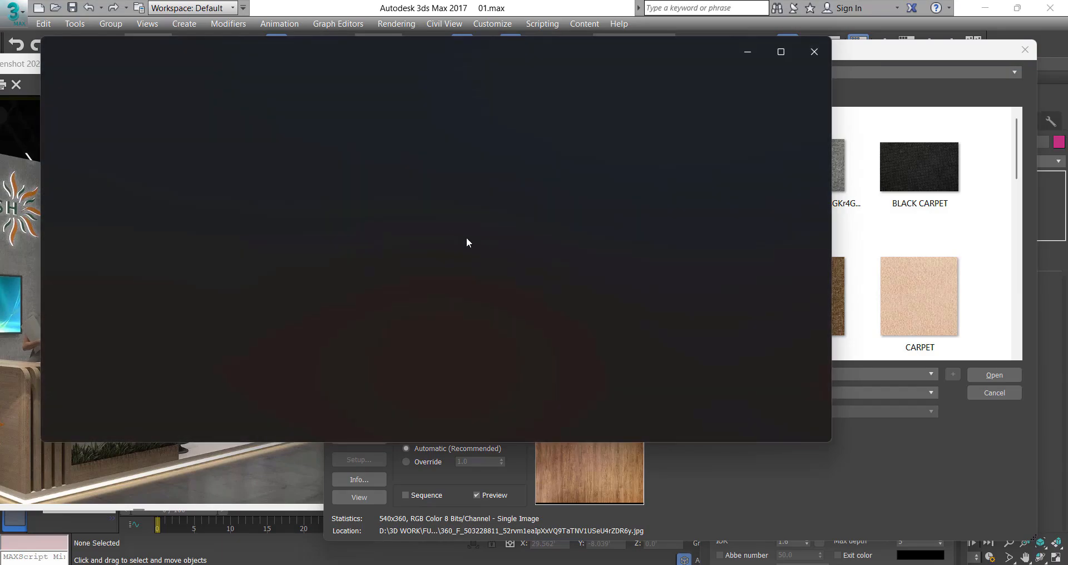
scroll(450, 264, up, 2)
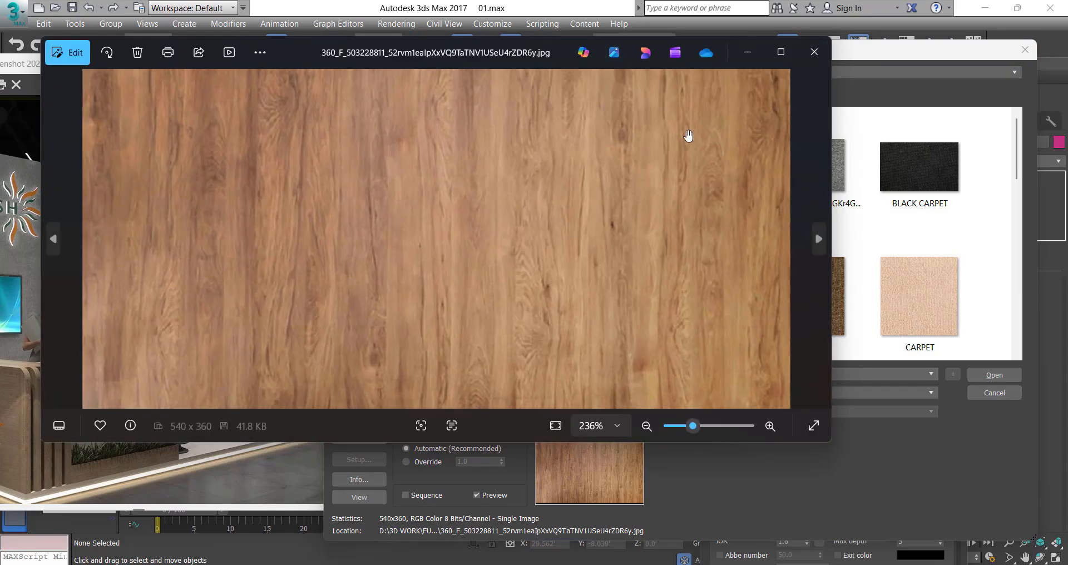
click(813, 52)
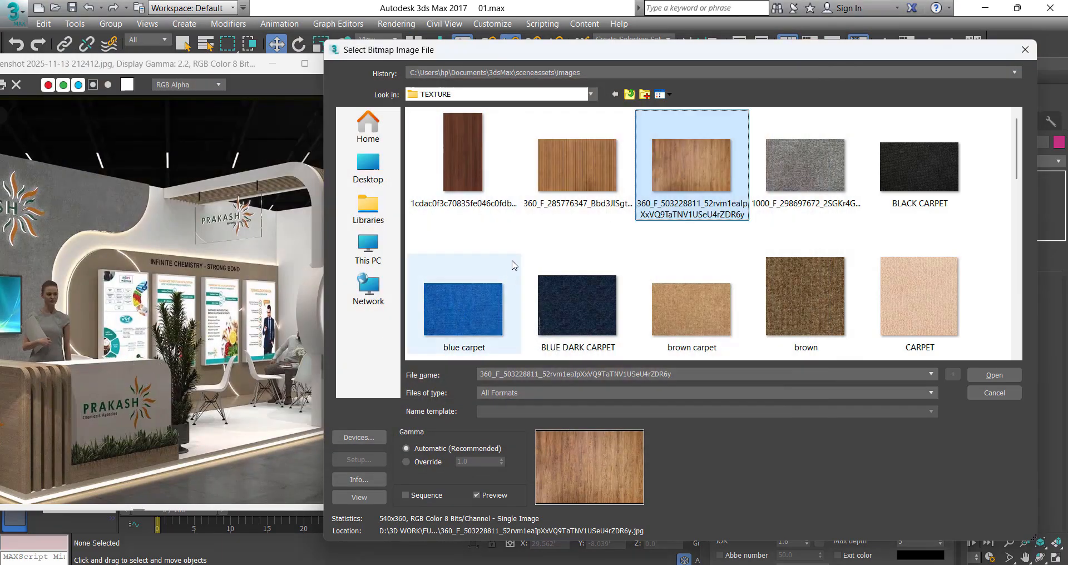
double_click(697, 156)
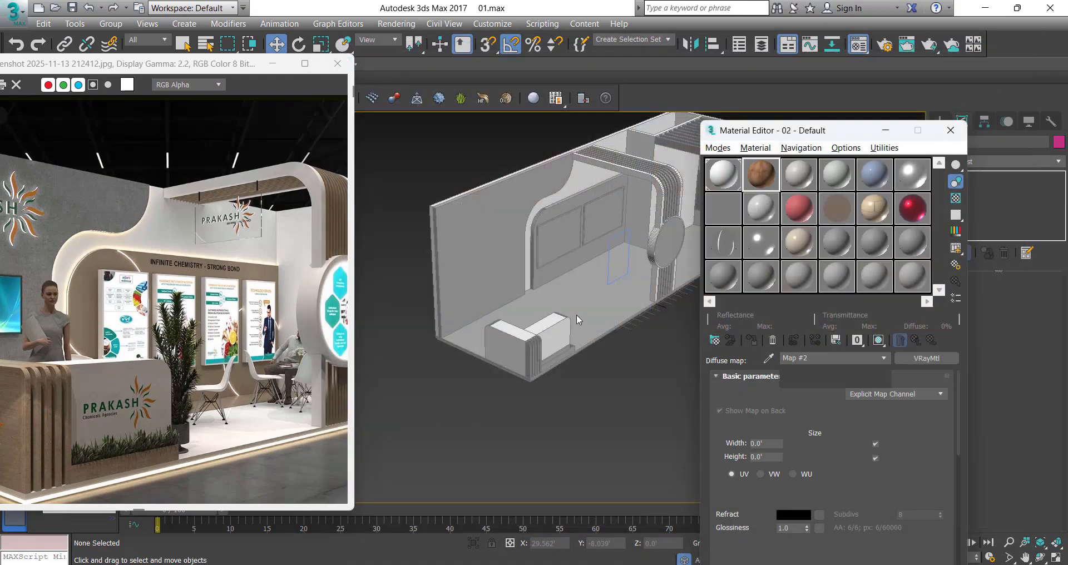
Step: Select the reception counter's large front block and make it unique from its instances
scroll(858, 502, down, 2)
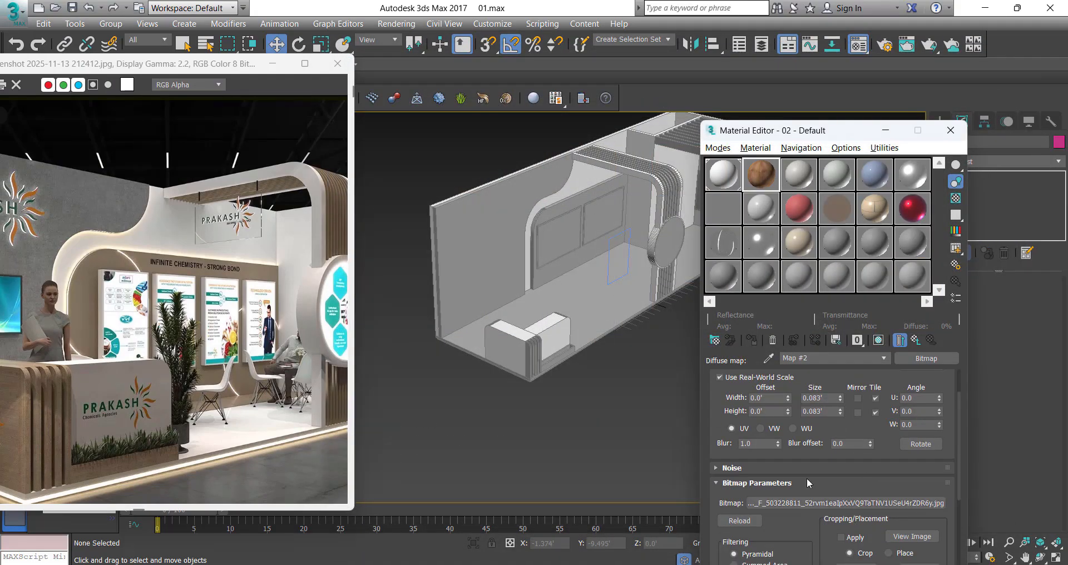
alt+middle_drag(605, 272, 493, 299)
scroll(531, 225, up, 3)
scroll(262, 245, down, 3)
click(478, 327)
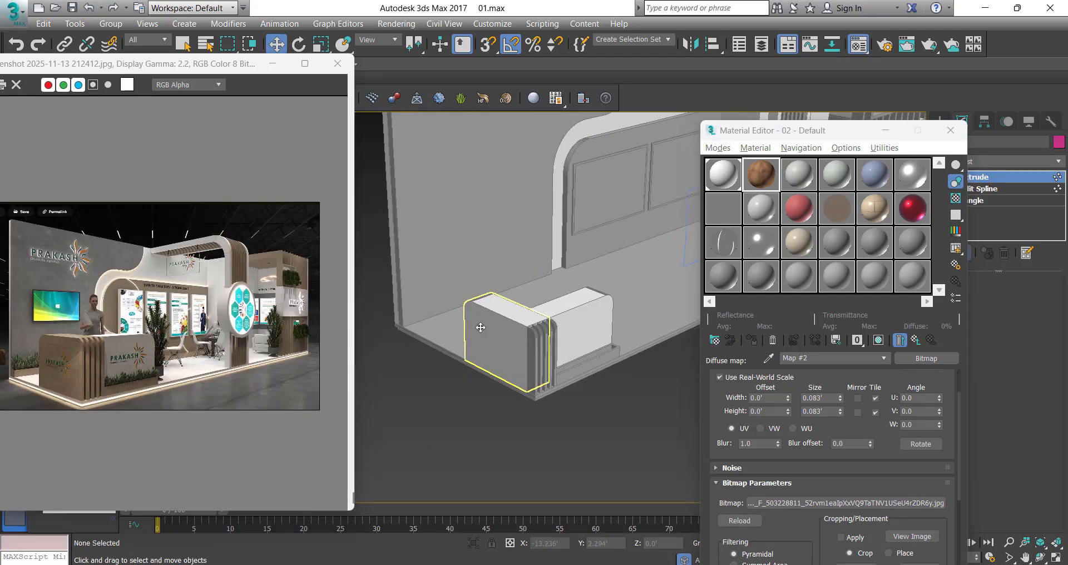
scroll(495, 329, up, 3)
alt+drag(504, 333, 521, 329)
click(987, 253)
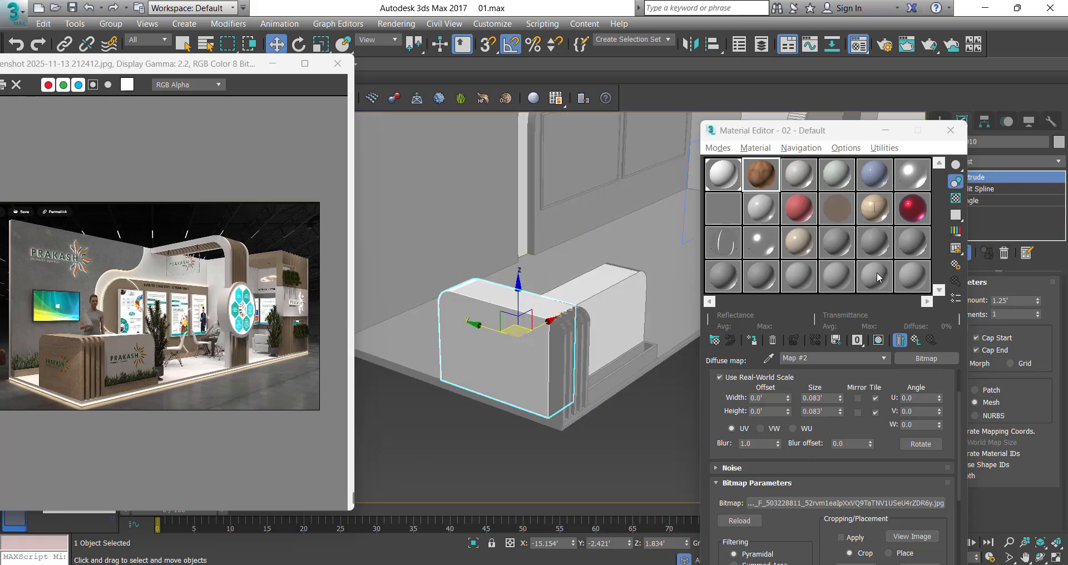
Step: Add a UVW Map modifier with Box mapping and Real-World Map Size off to the block, and show the wood material on it
click(1019, 161)
key(u)
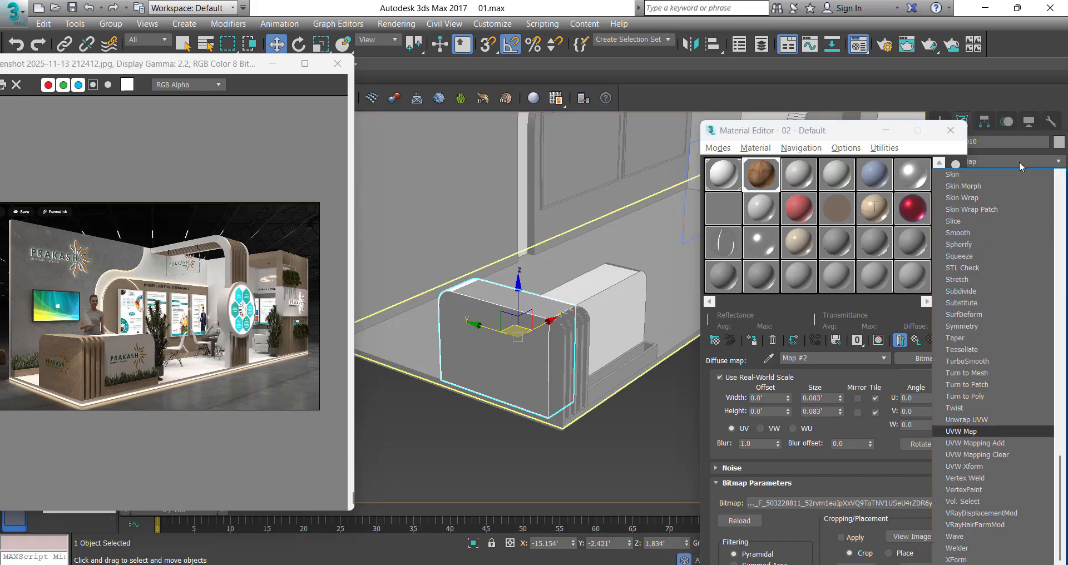
key(Return)
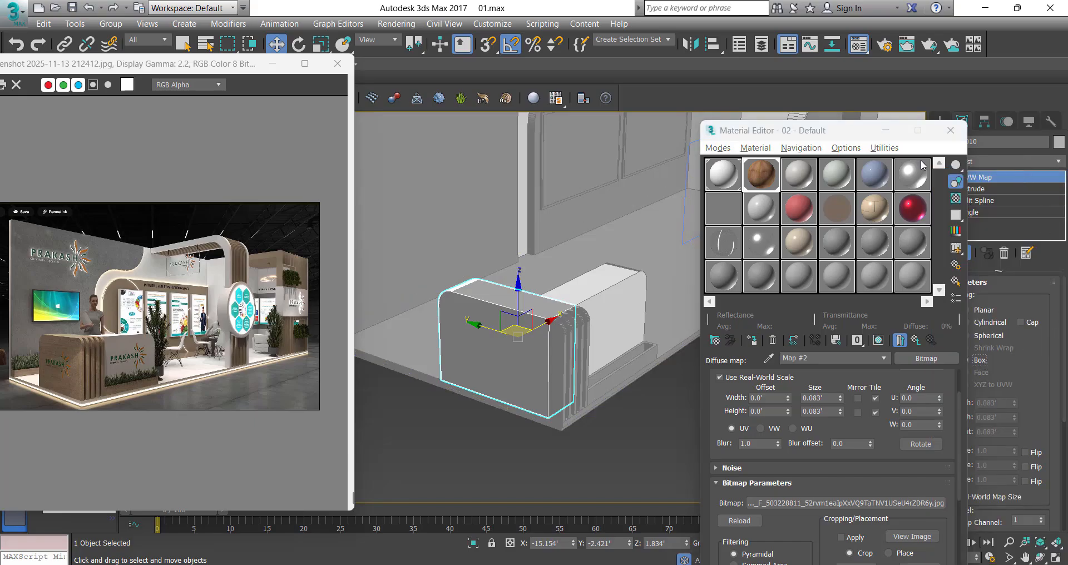
drag(849, 131, 815, 122)
scroll(1001, 398, down, 5)
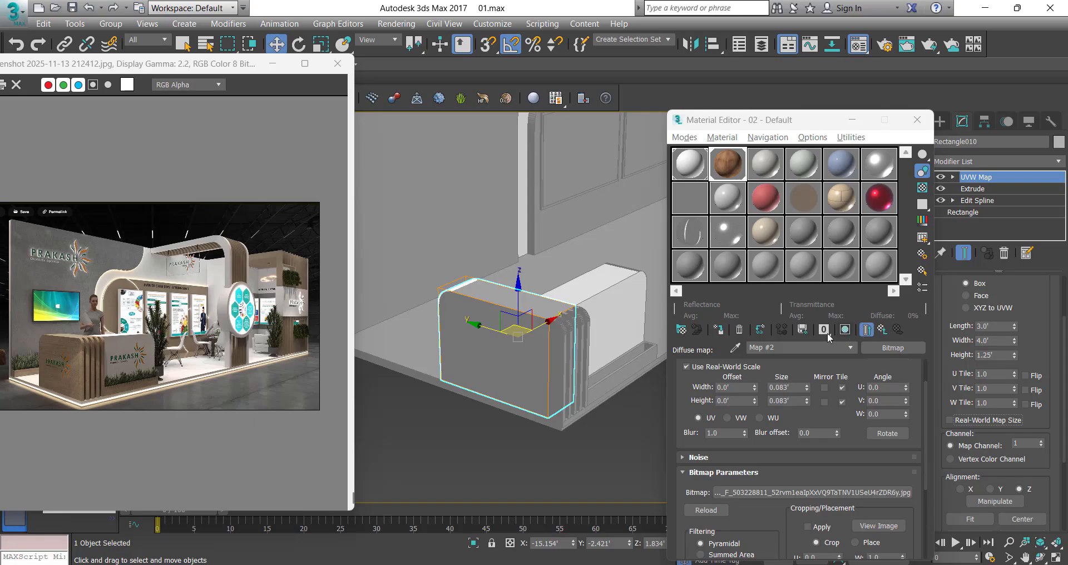
click(843, 330)
Step: Examine the wood grain on the counter block from several sides and compare it with the counter in the reference image
mouse_move(551, 317)
alt+middle_down()
mouse_move(534, 296)
mouse_move(461, 274)
mouse_move(489, 298)
mouse_move(544, 306)
mouse_move(596, 296)
alt+middle_up()
scroll(532, 295, up, 3)
scroll(522, 277, down, 1)
scroll(461, 274, up, 3)
click(616, 368)
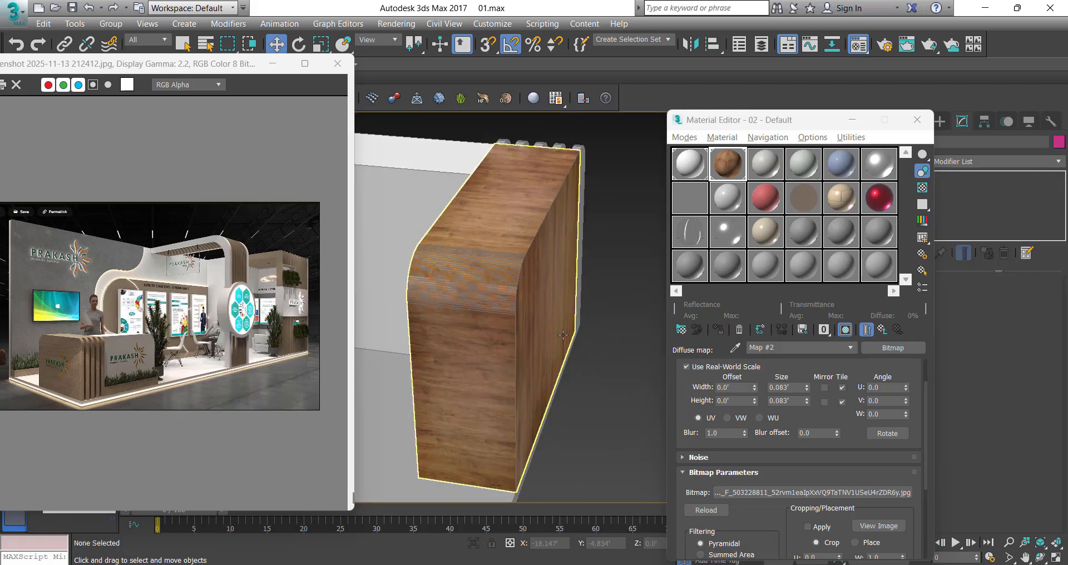
alt+middle_drag(543, 339, 495, 318)
middle_drag(495, 318, 477, 373)
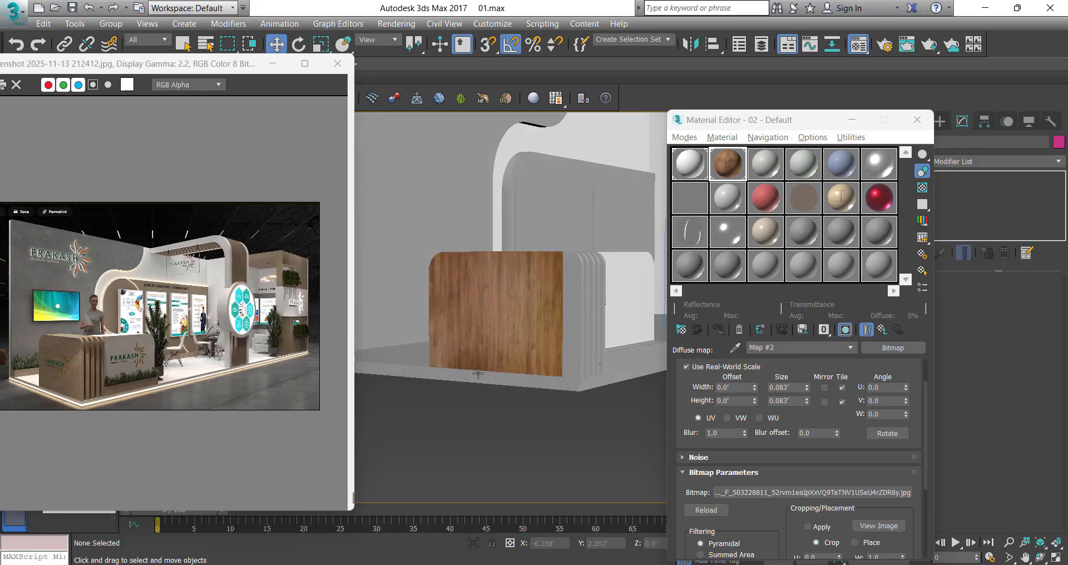
scroll(238, 401, up, 3)
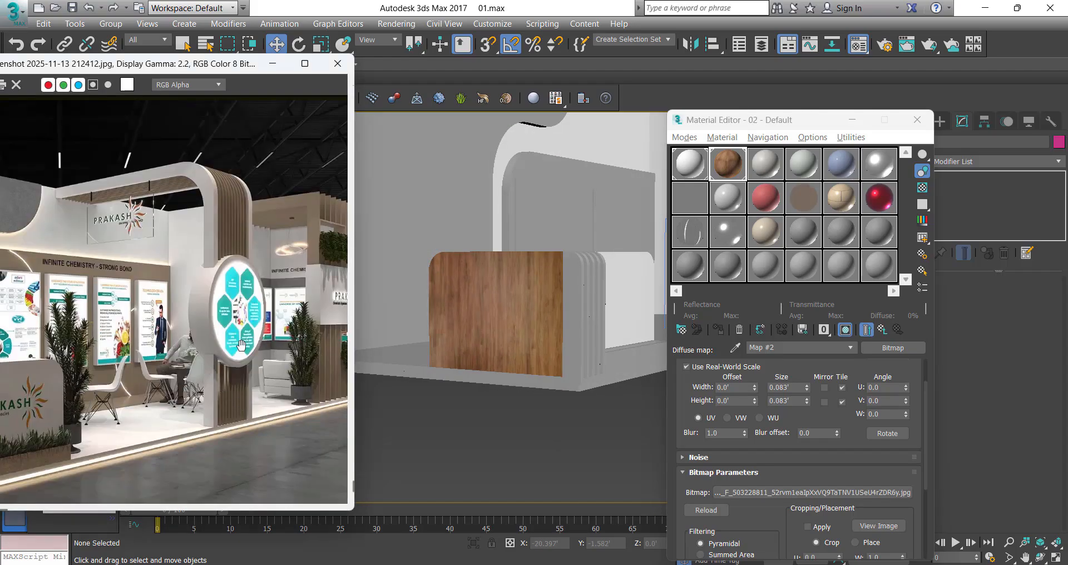
scroll(102, 413, up, 2)
scroll(102, 413, up, 3)
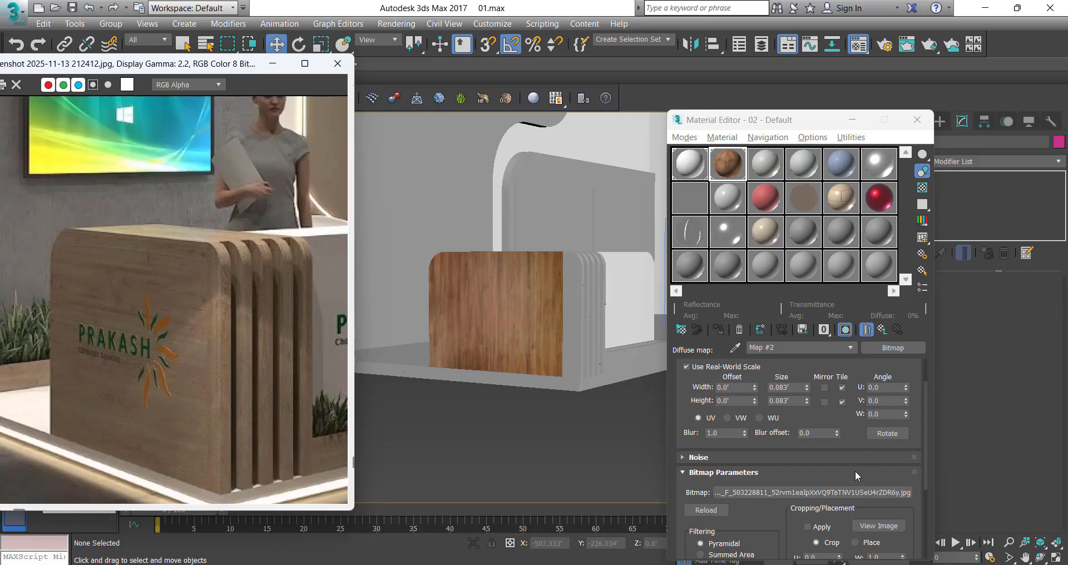
click(856, 492)
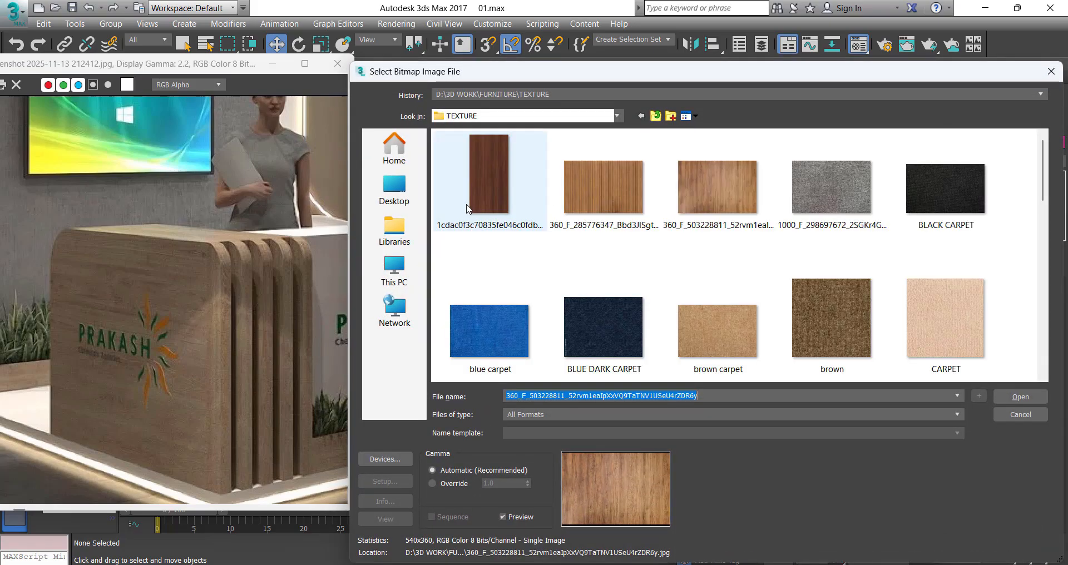
scroll(637, 234, down, 2)
scroll(637, 234, down, 2)
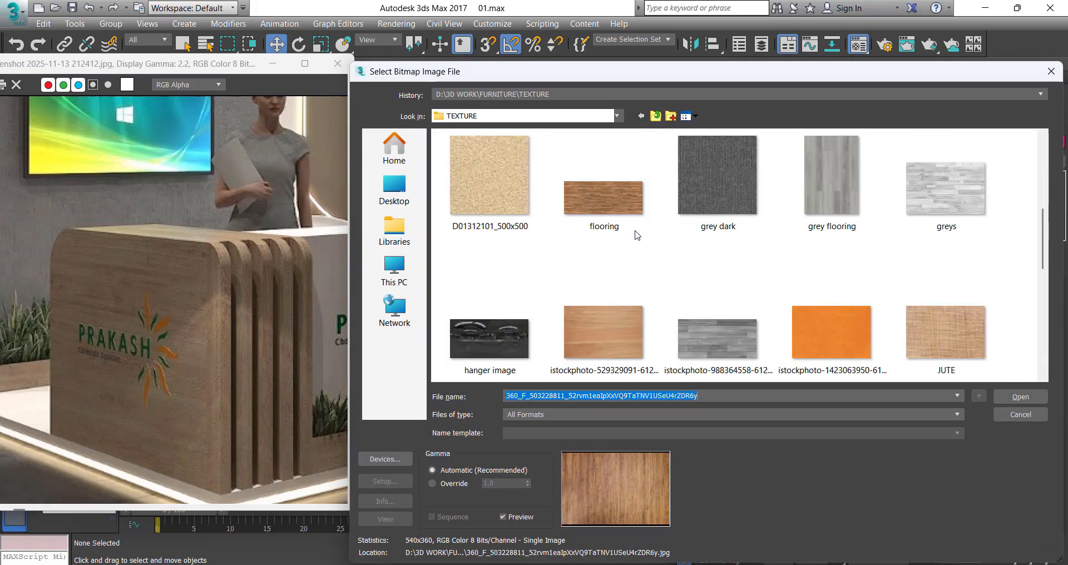
key(Escape)
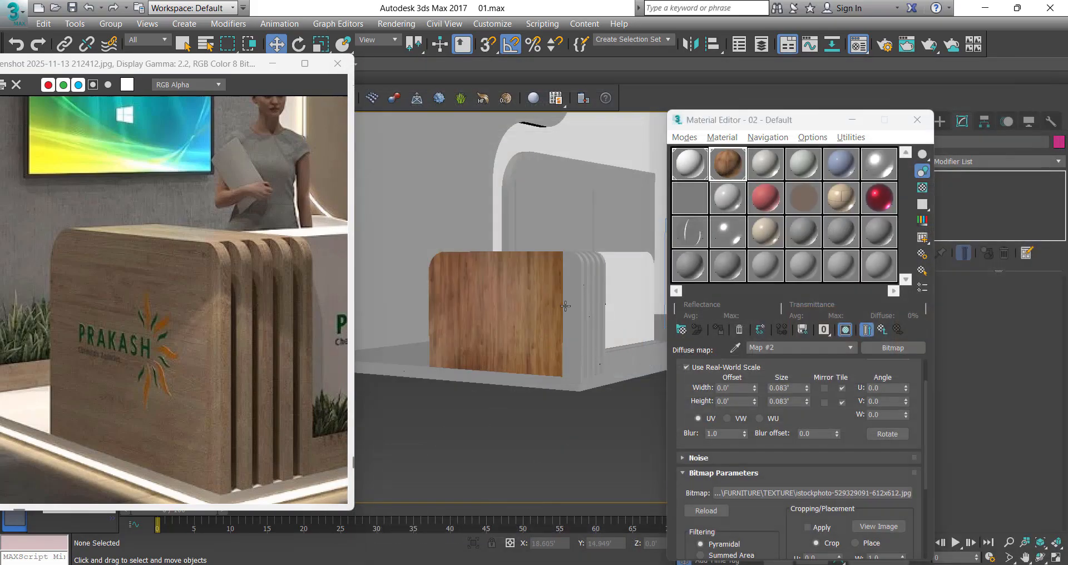
Step: Try scaling down the UVW Map gizmo on the counter's front block to repeat the wood grain
alt+middle_drag(490, 309, 570, 370)
click(504, 309)
key(z)
alt+middle_drag(606, 331, 806, 400)
key(r)
Step: Try the wood bitmap's Mirror and Tile options for both width and height
click(824, 388)
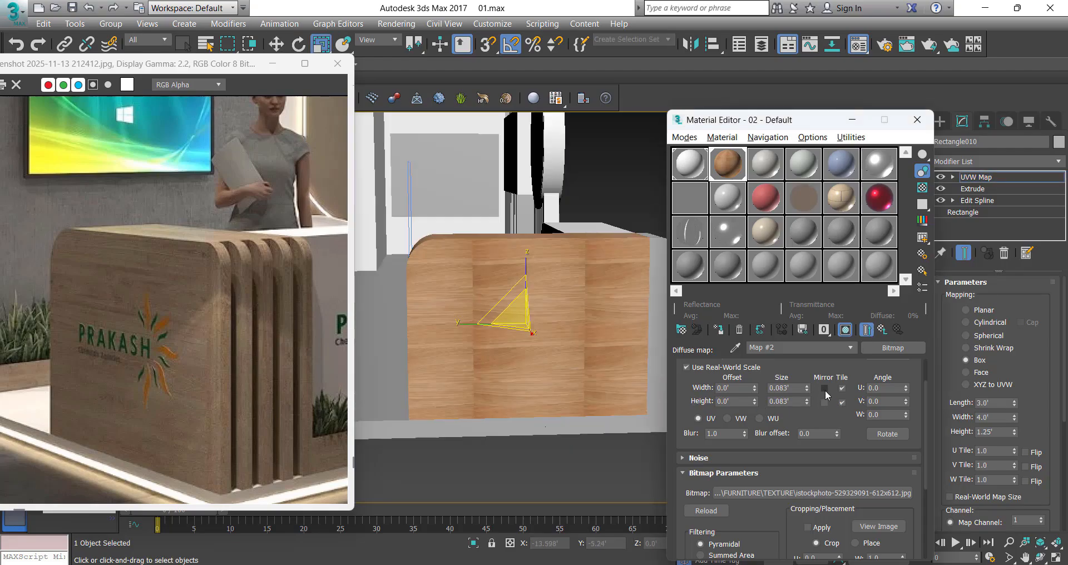
click(824, 401)
alt+middle_drag(489, 355, 1007, 422)
click(841, 387)
click(842, 401)
Step: Fit the UVW Map gizmo to the counter's front block and finish editing the gizmo
scroll(971, 372, down, 6)
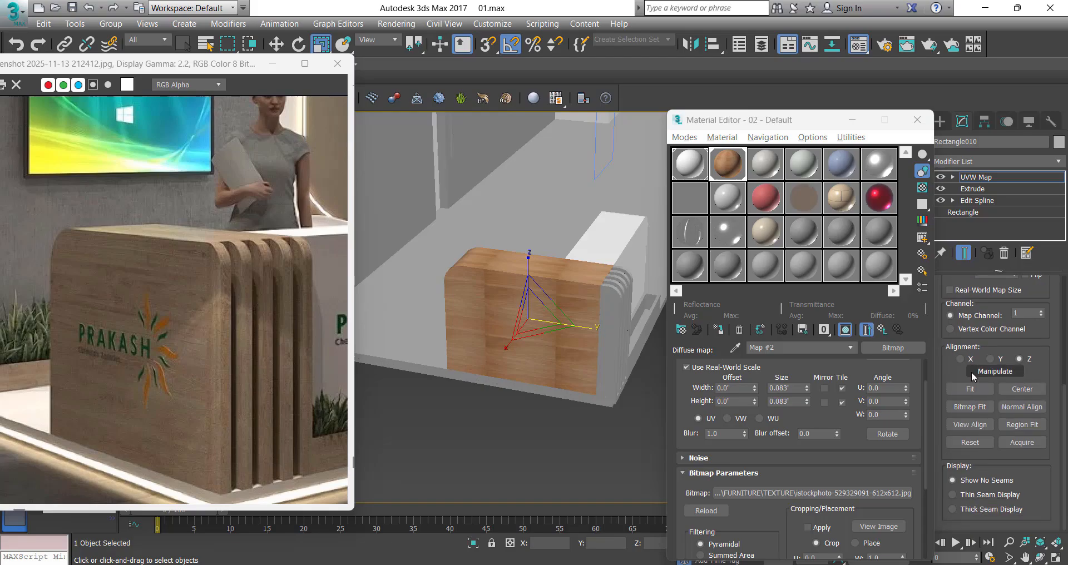
click(969, 390)
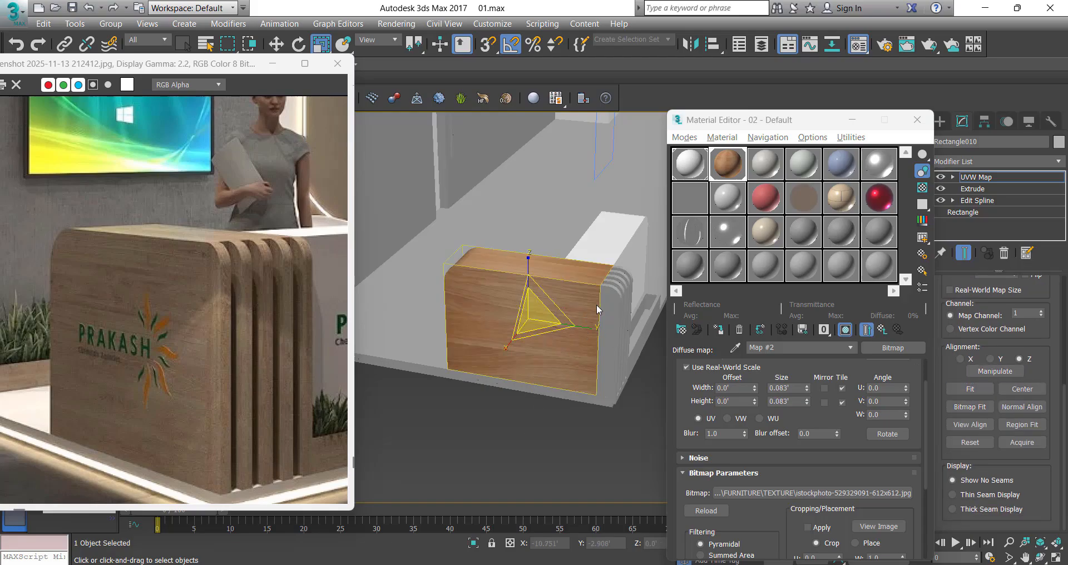
click(980, 181)
Step: Assign the wood material to the curved vertical slats at the end of the counter
click(540, 428)
alt+middle_drag(541, 428, 499, 314)
click(414, 440)
key(w)
key(z)
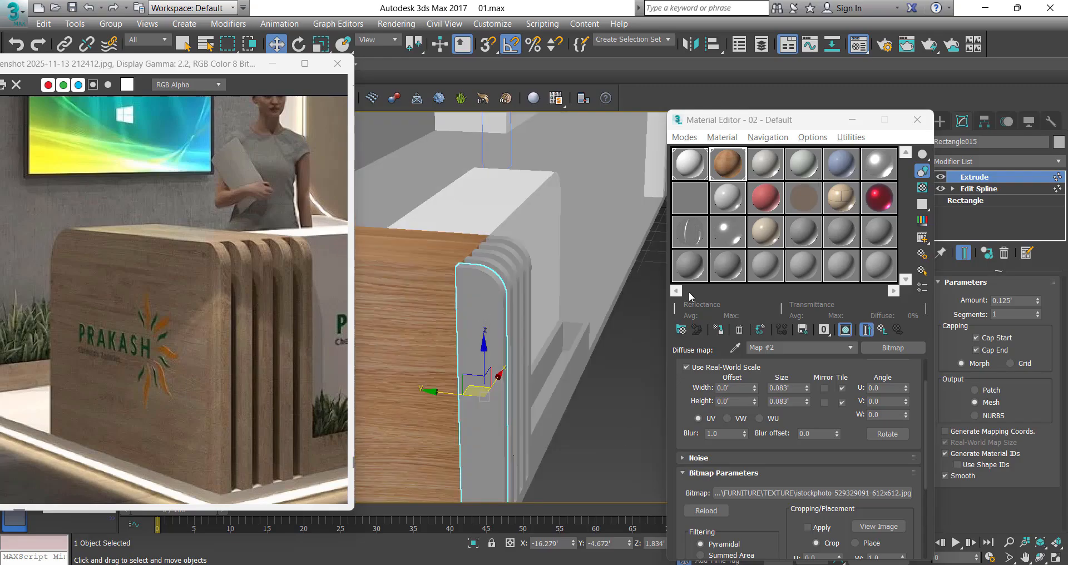
click(717, 330)
Step: Add a UVW Map modifier with Box mapping and Real-World Map Size off to the counter slats, and minimize the reference image
click(980, 161)
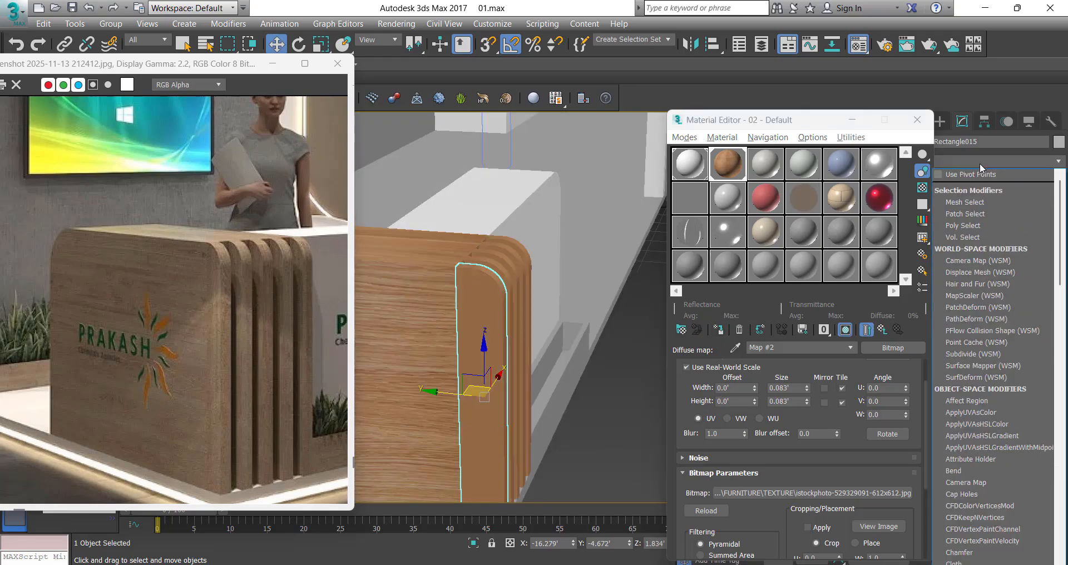
key(u)
key(Return)
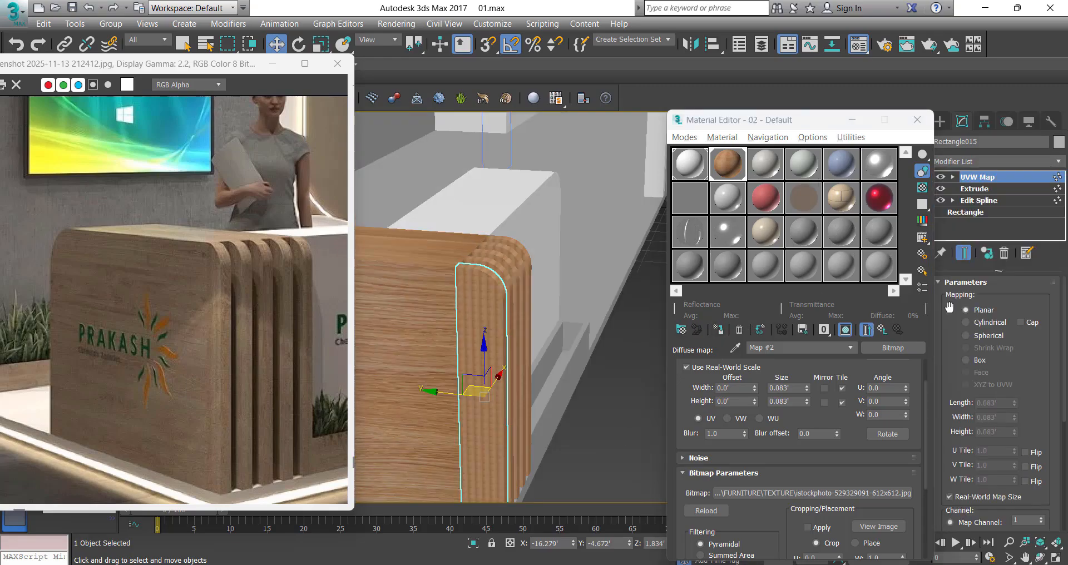
click(966, 360)
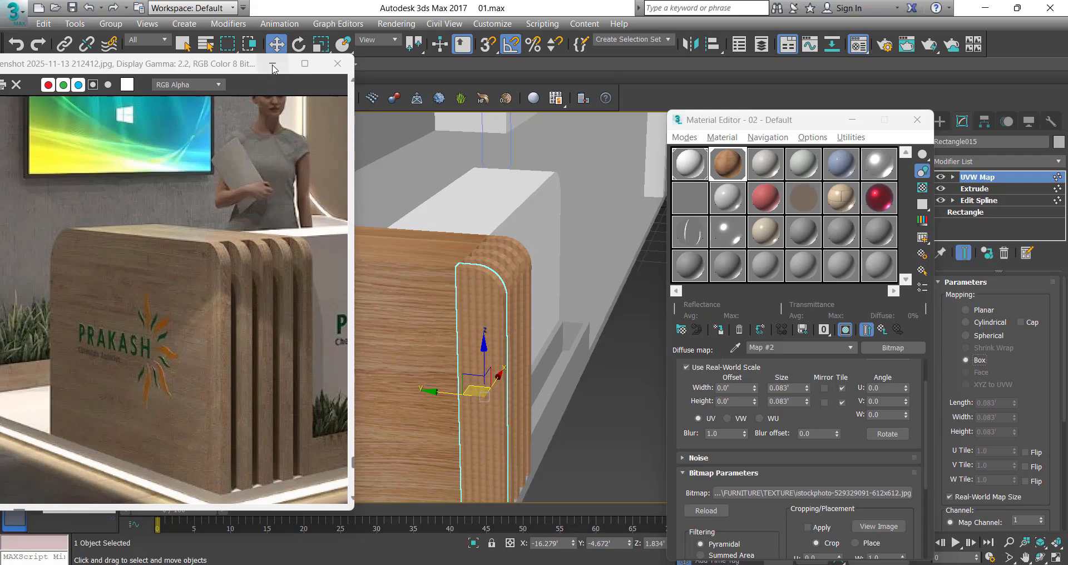
click(272, 65)
scroll(454, 306, up, 6)
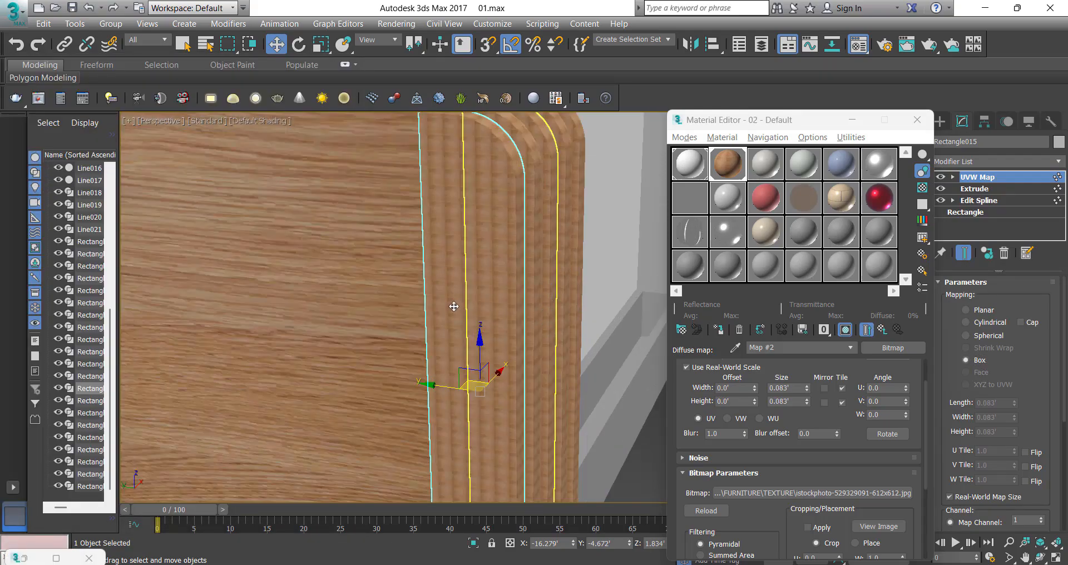
scroll(454, 307, down, 3)
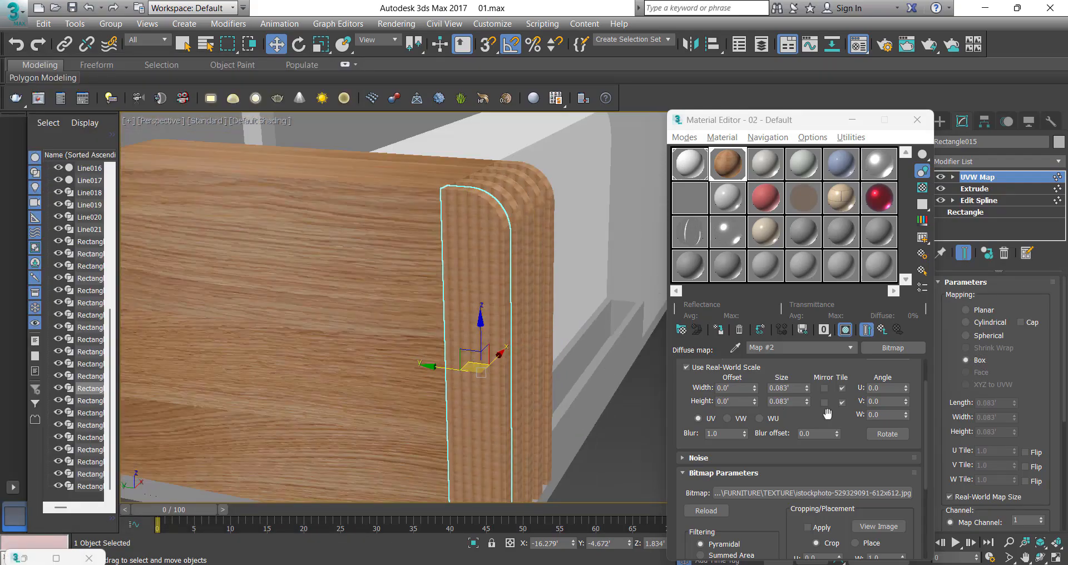
click(966, 497)
scroll(979, 456, down, 4)
scroll(561, 368, down, 5)
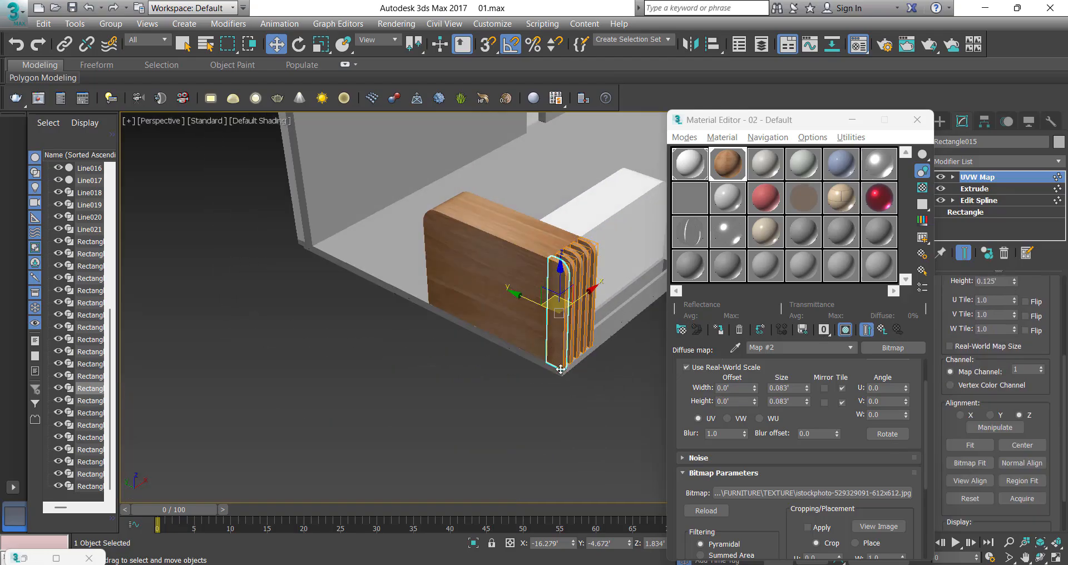
Step: Stretch the counter slats' UVW Map gizmo along its Y axis to about 539%
click(477, 410)
alt+middle_drag(477, 410, 545, 402)
scroll(564, 293, up, 4)
click(557, 291)
scroll(557, 300, down, 4)
key(1)
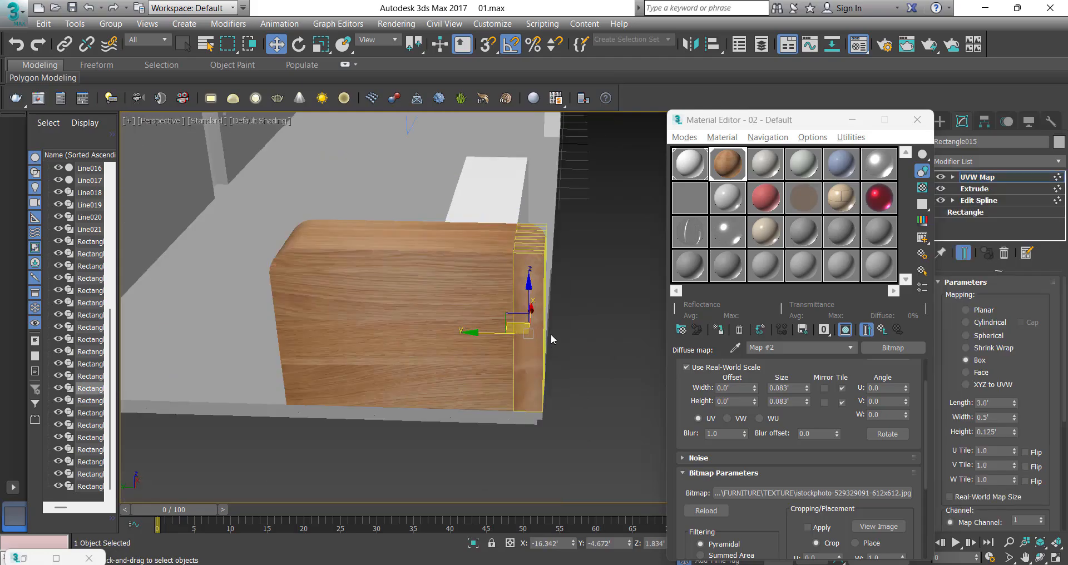
key(r)
scroll(554, 335, up, 2)
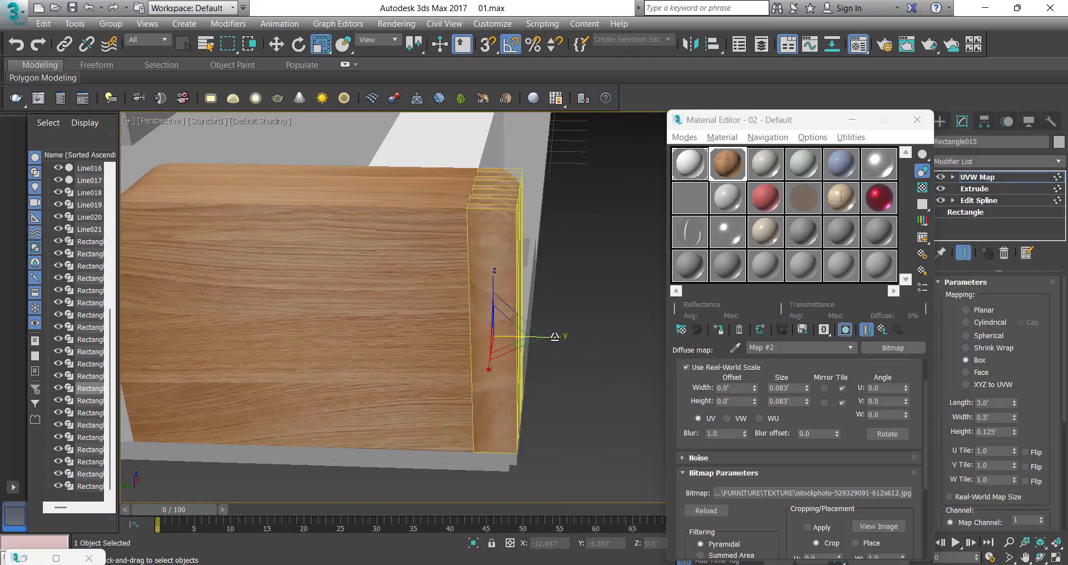
drag(554, 336, 733, 347)
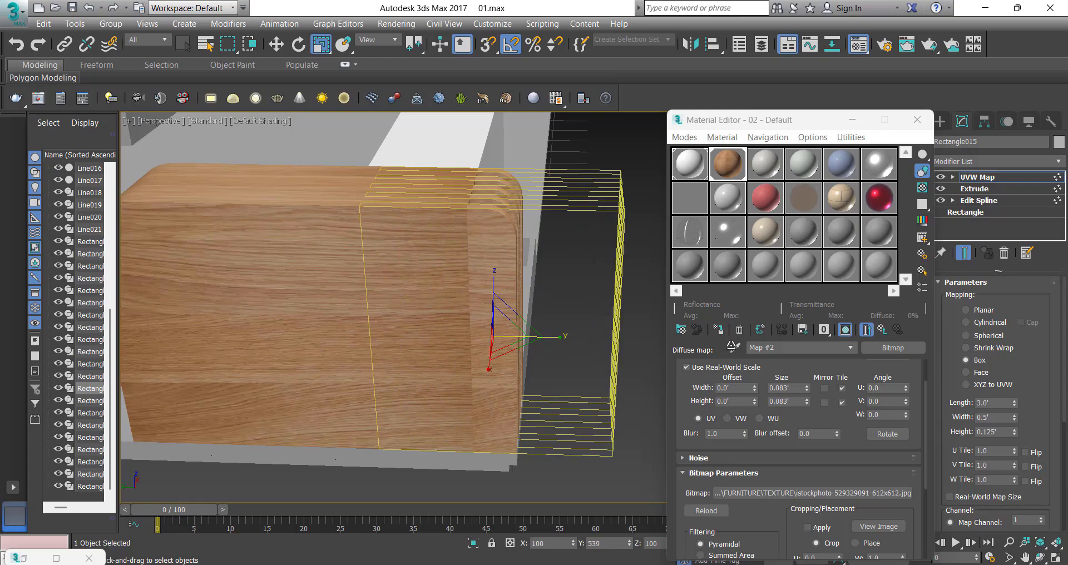
Step: Scale the counter slats' UVW Map gizmo uniformly down to about 27%
alt+middle_drag(528, 328, 482, 346)
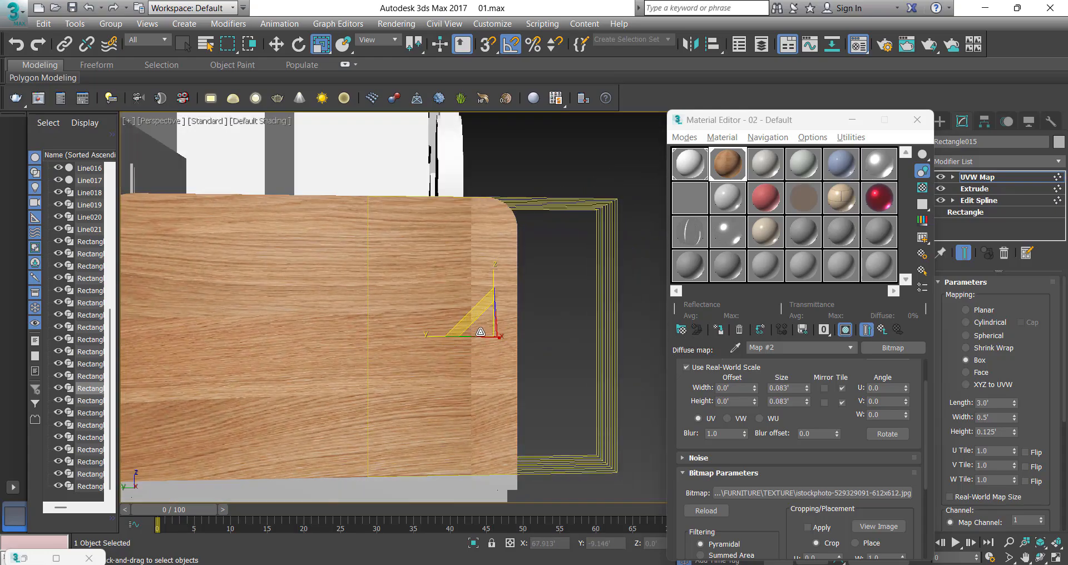
drag(480, 332, 527, 477)
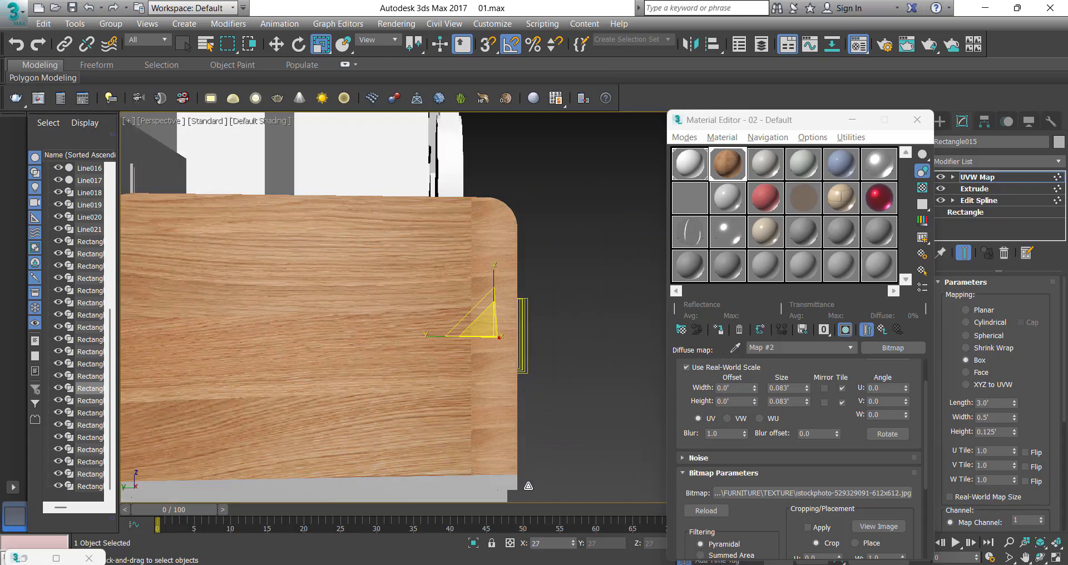
mouse_move(457, 338)
mouse_down()
mouse_move(487, 331)
mouse_move(458, 336)
mouse_up()
alt+middle_drag(470, 365, 423, 392)
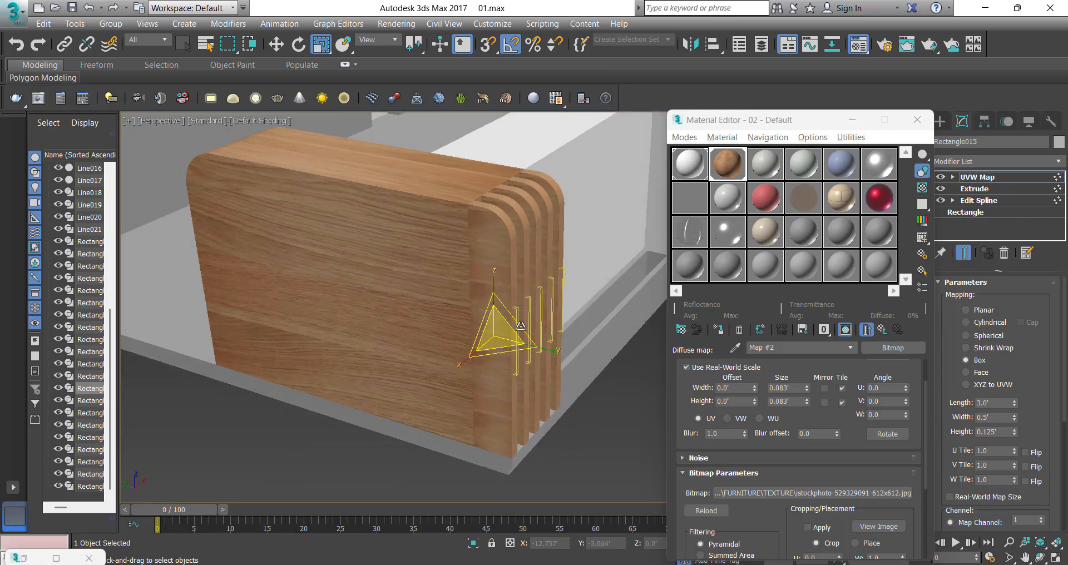
Step: Stretch the counter slats' UVW Map gizmo further, finish editing it and deselect the slats
alt+middle_drag(489, 332, 454, 346)
drag(445, 348, 324, 330)
alt+middle_drag(324, 328, 375, 326)
key(alt+z)
scroll(375, 327, down, 5)
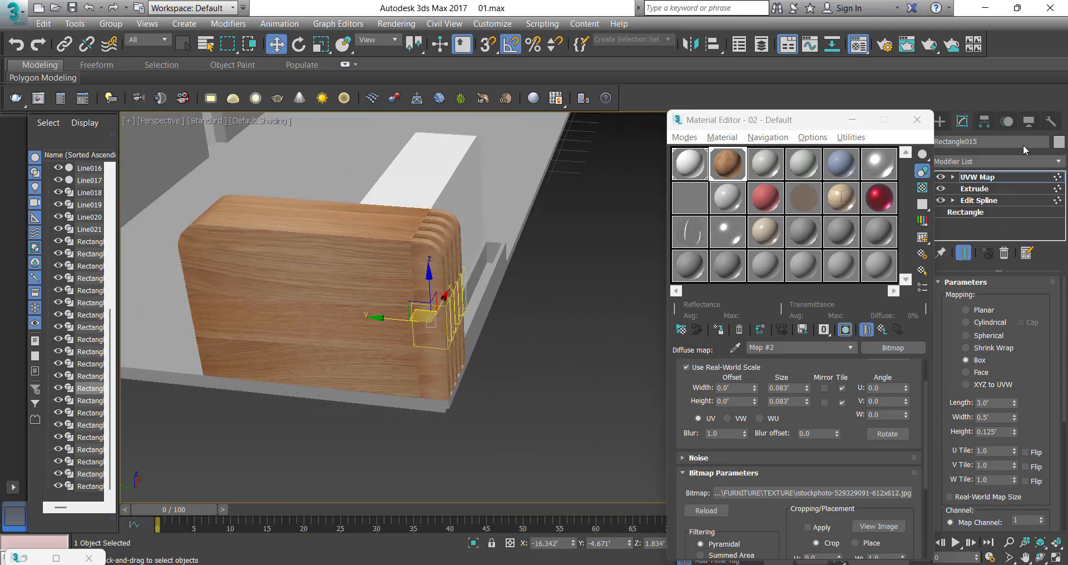
click(995, 179)
click(496, 378)
Step: Scale down the UVW Map gizmo of the counter's front block so the wood grain repeats more finely
scroll(514, 385, down, 8)
alt+middle_drag(514, 385, 520, 366)
scroll(473, 356, up, 3)
click(442, 356)
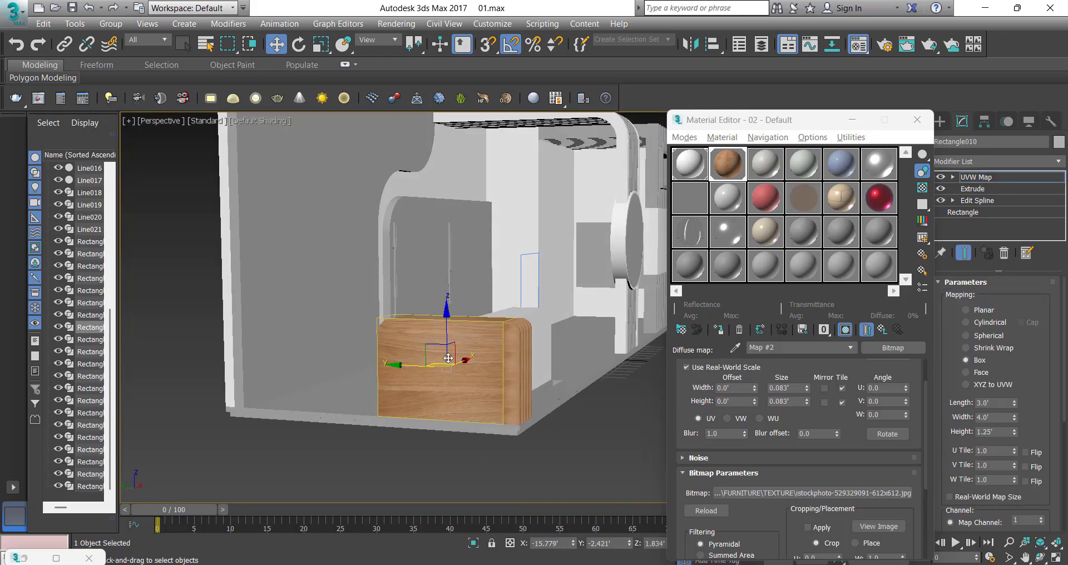
key(r)
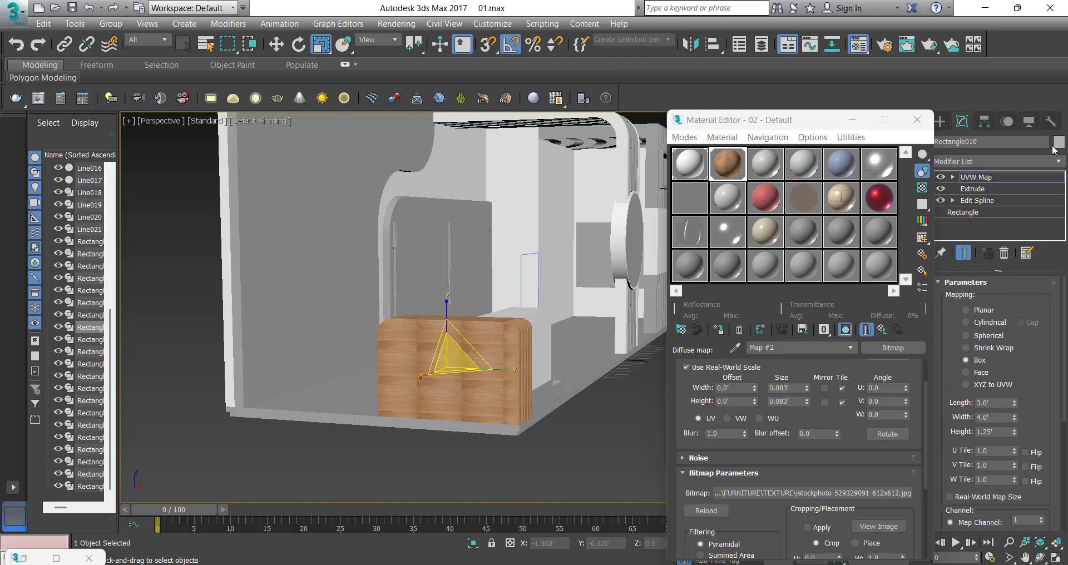
click(987, 178)
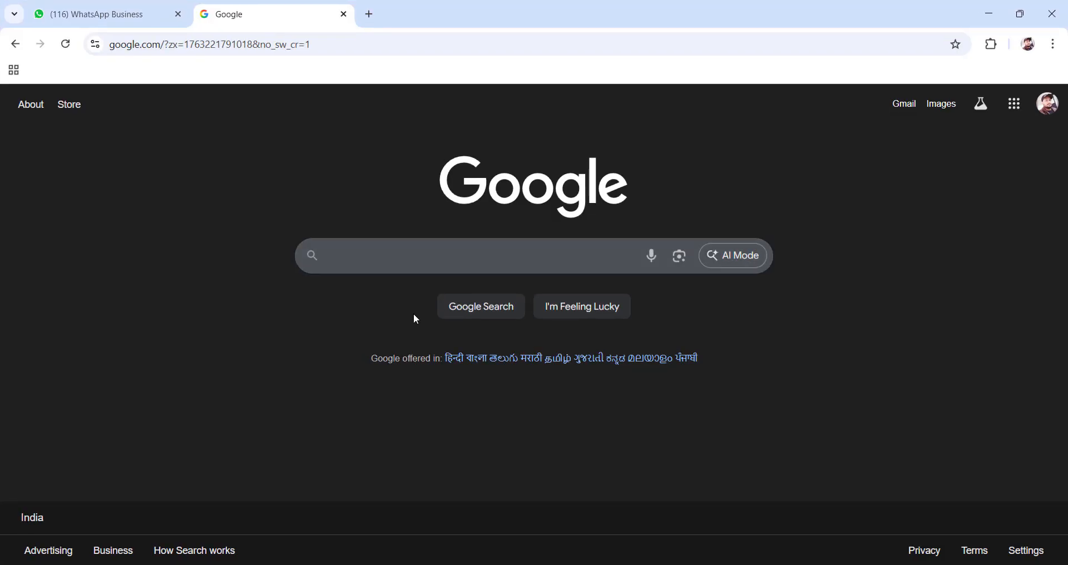
Step: Search Google Images in the browser for "wooden texture seamless"
click(511, 256)
text(wooden texture)
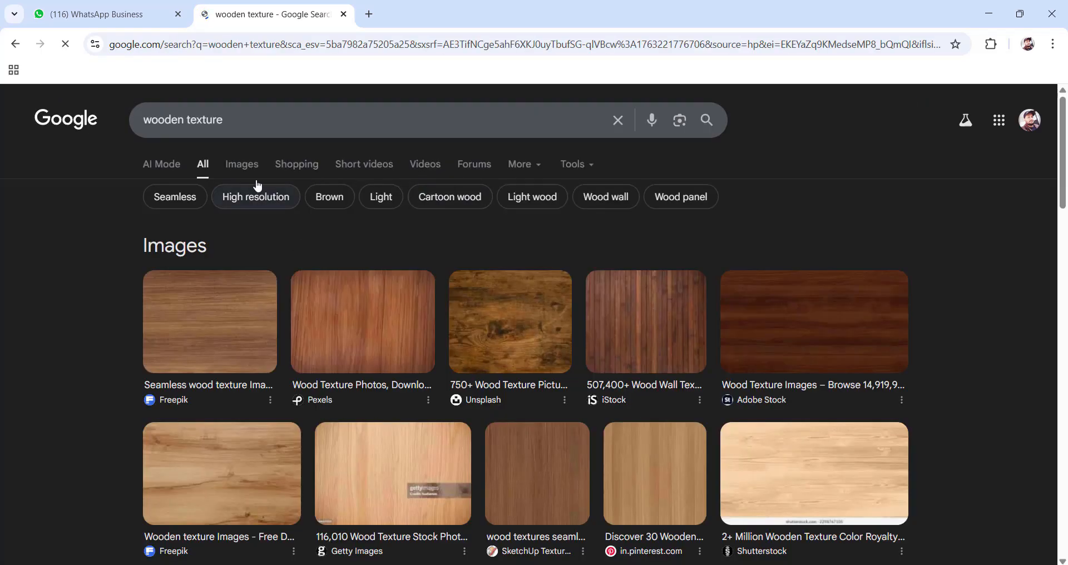
click(244, 166)
click(272, 111)
text(seamless)
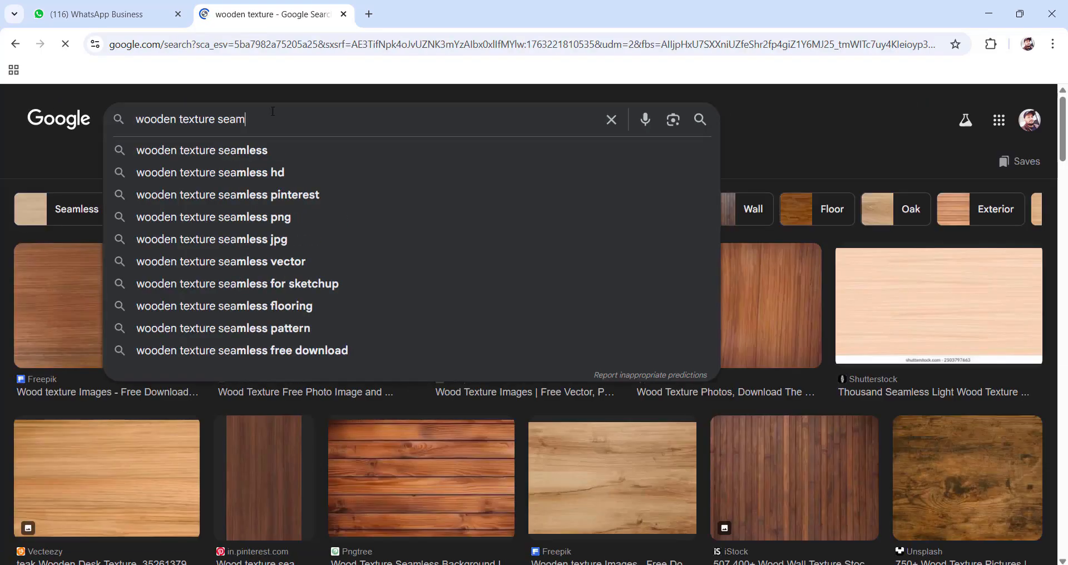
key(Return)
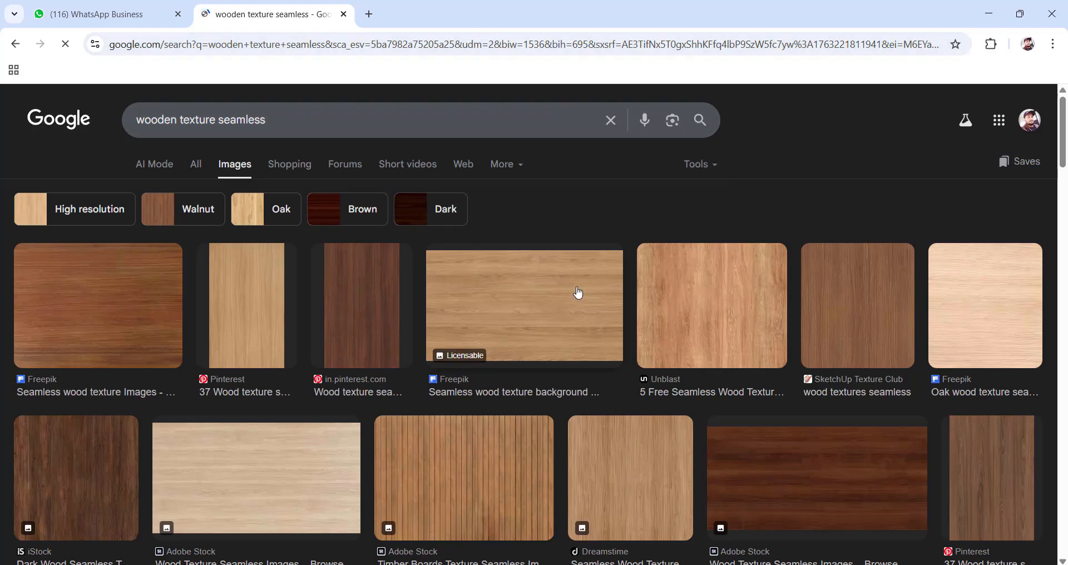
click(527, 316)
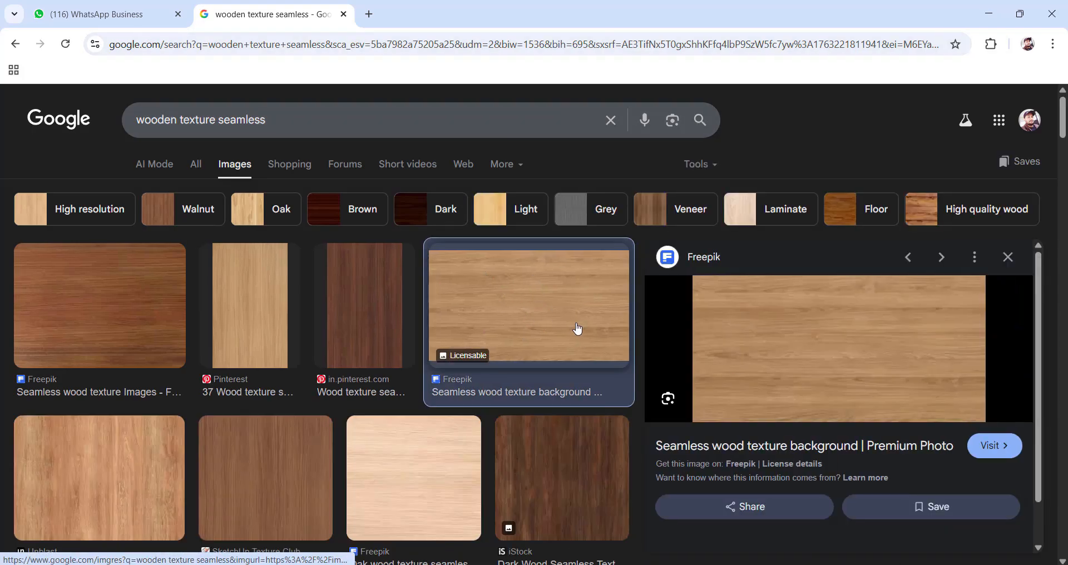
scroll(342, 345, down, 2)
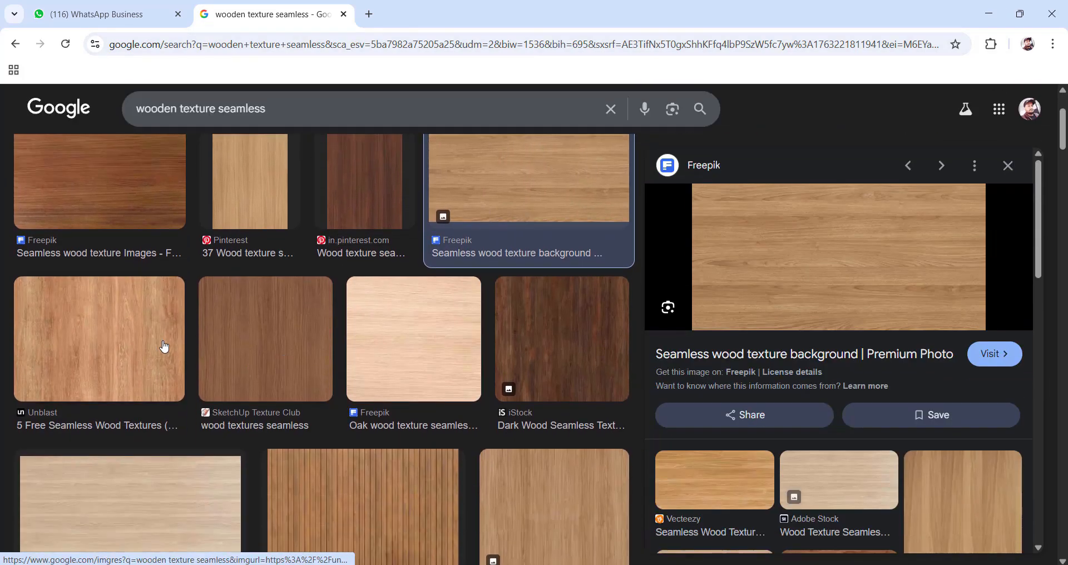
right_click(786, 290)
click(859, 445)
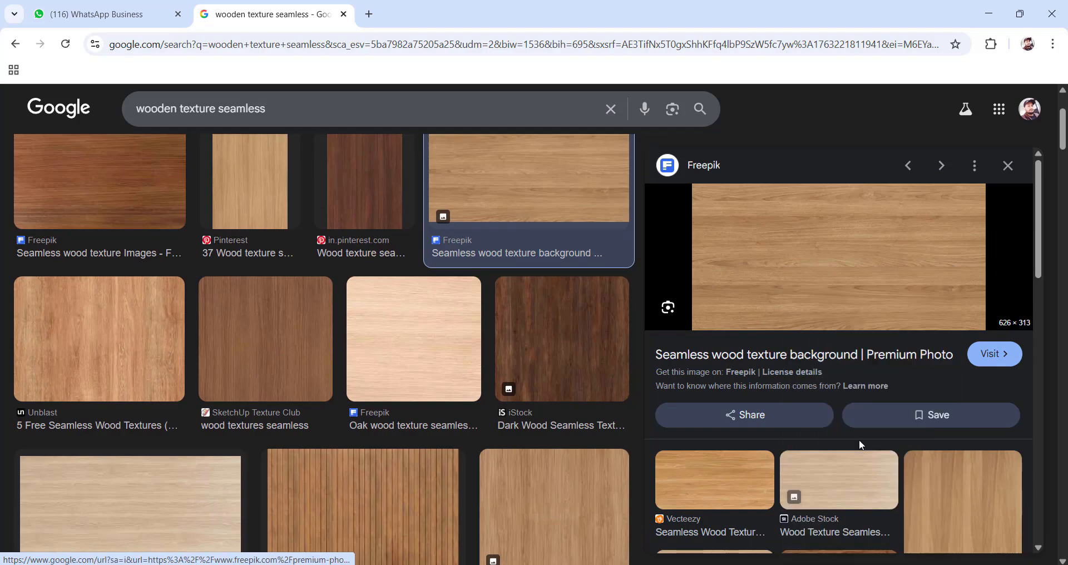
click(383, 10)
right_click(563, 303)
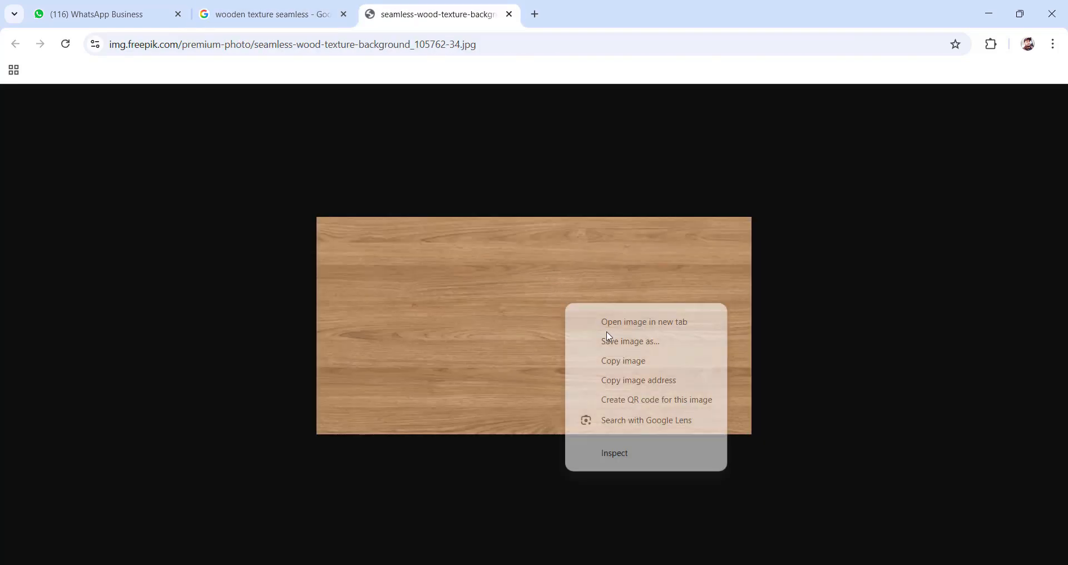
click(607, 339)
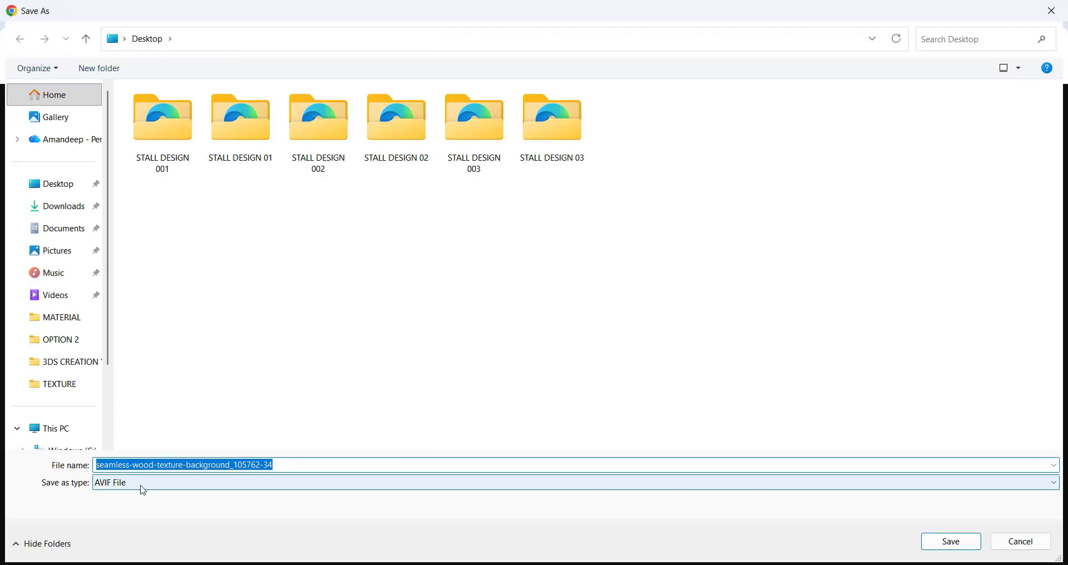
key(Return)
click(508, 13)
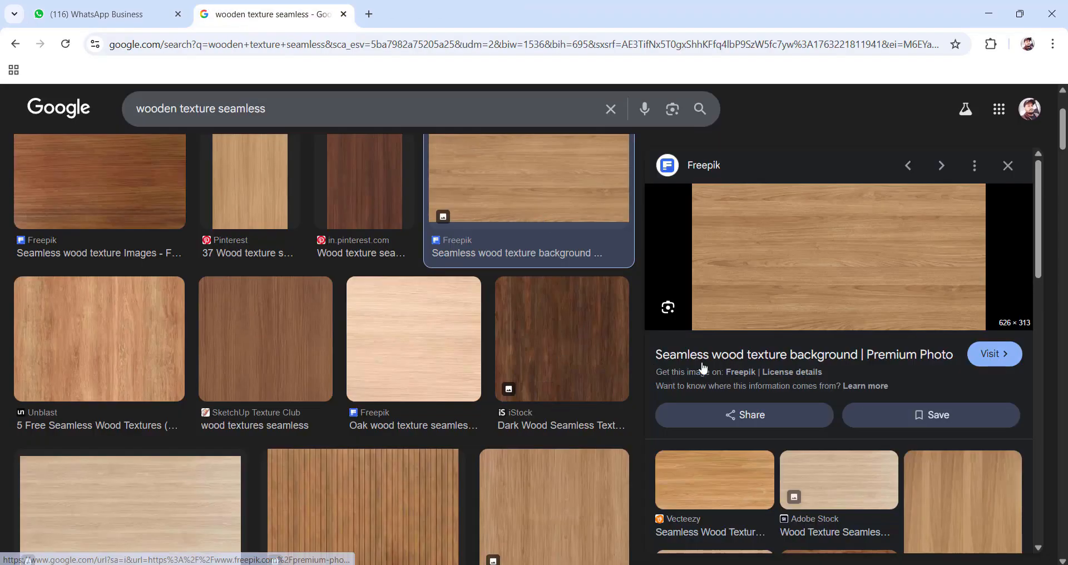
Step: Open the Dreamstime vertical-grain seamless wood image full size and save it in the TEXTURE folder on drive D
scroll(704, 368, down, 7)
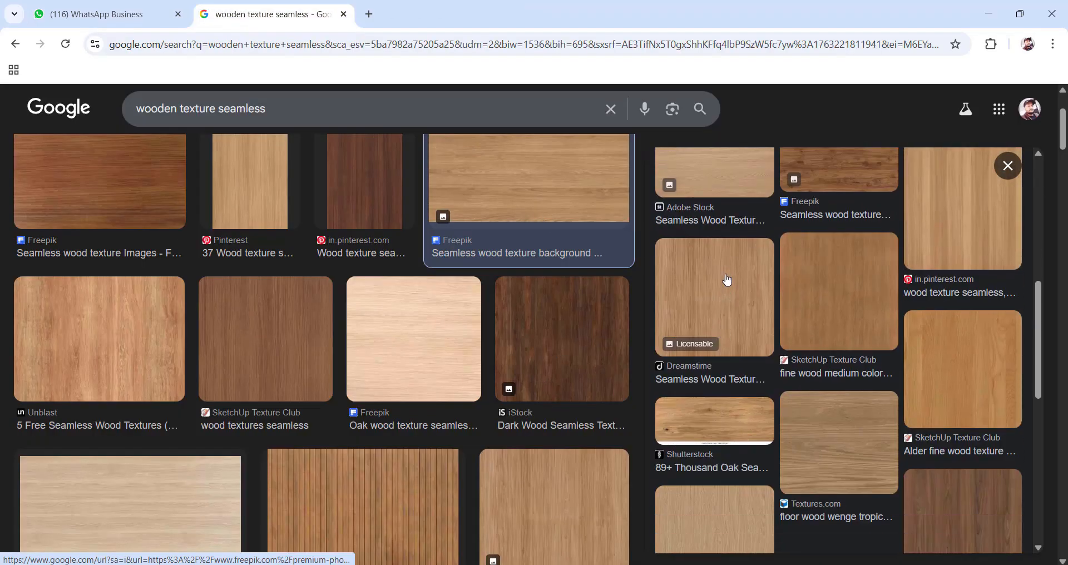
click(727, 280)
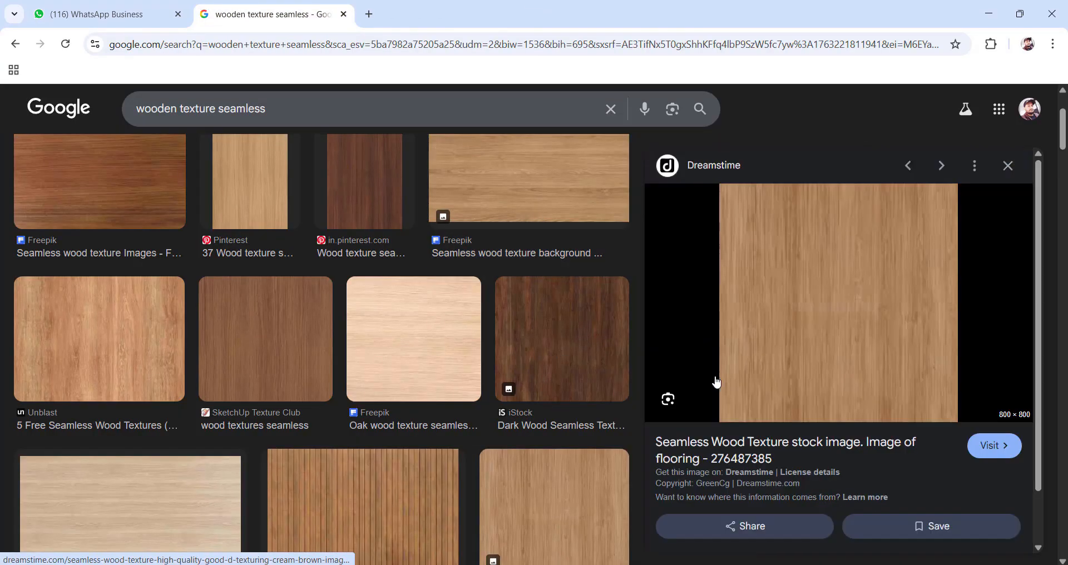
right_click(820, 275)
click(902, 435)
click(434, 14)
right_click(578, 310)
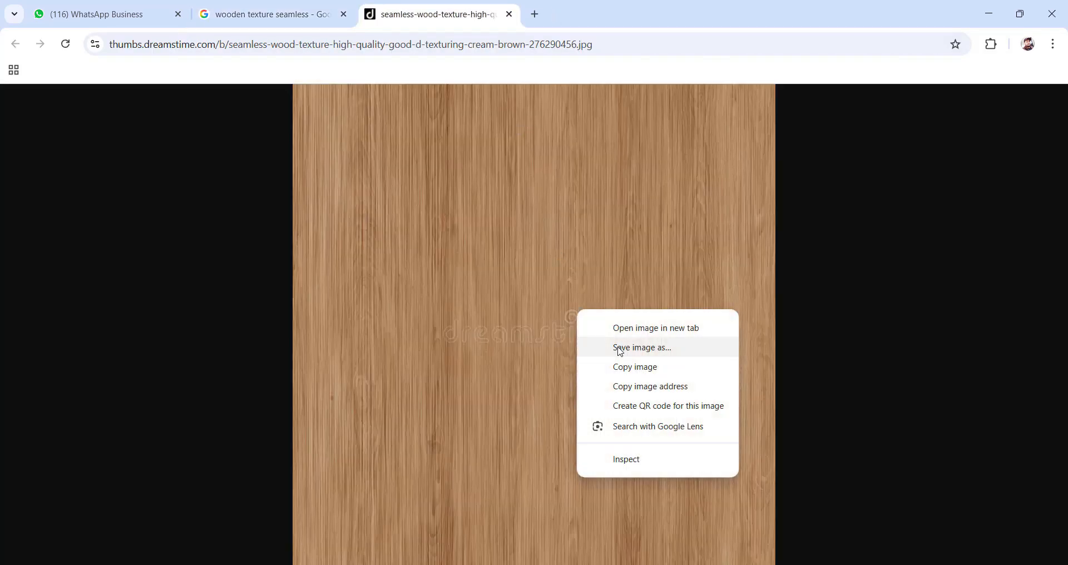
click(620, 348)
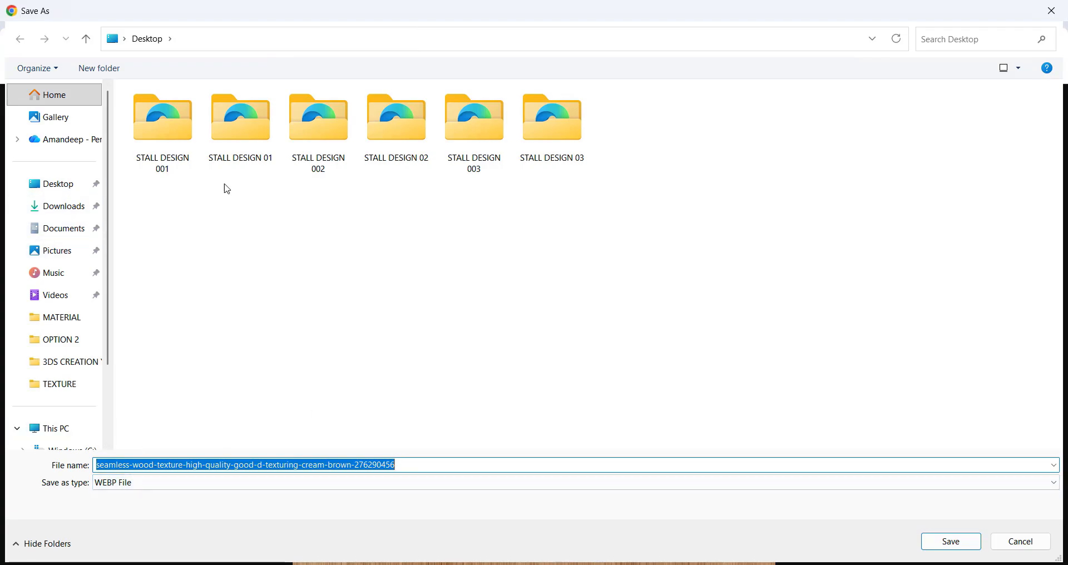
scroll(43, 343, down, 3)
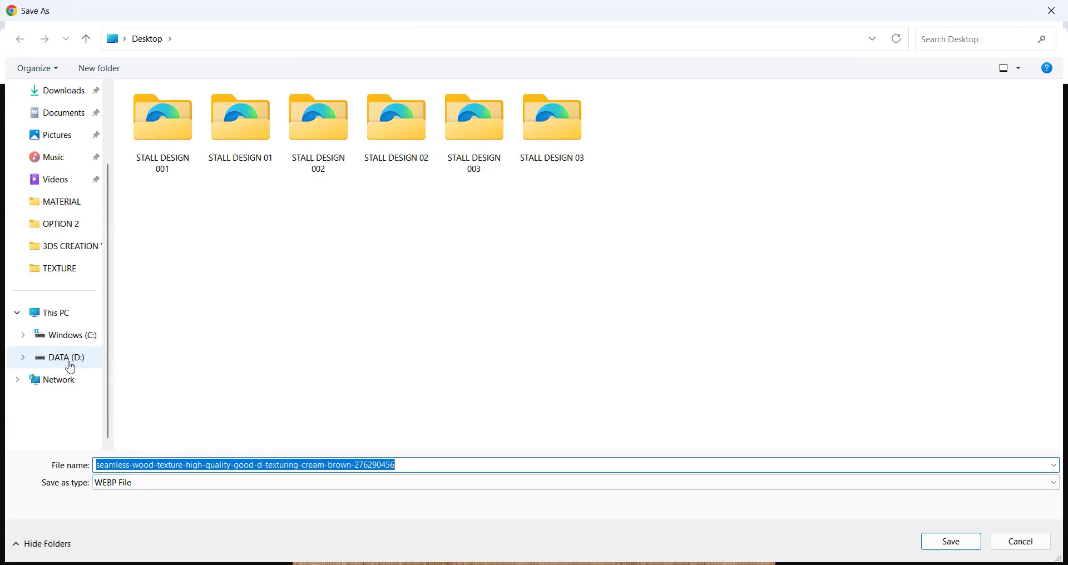
click(65, 358)
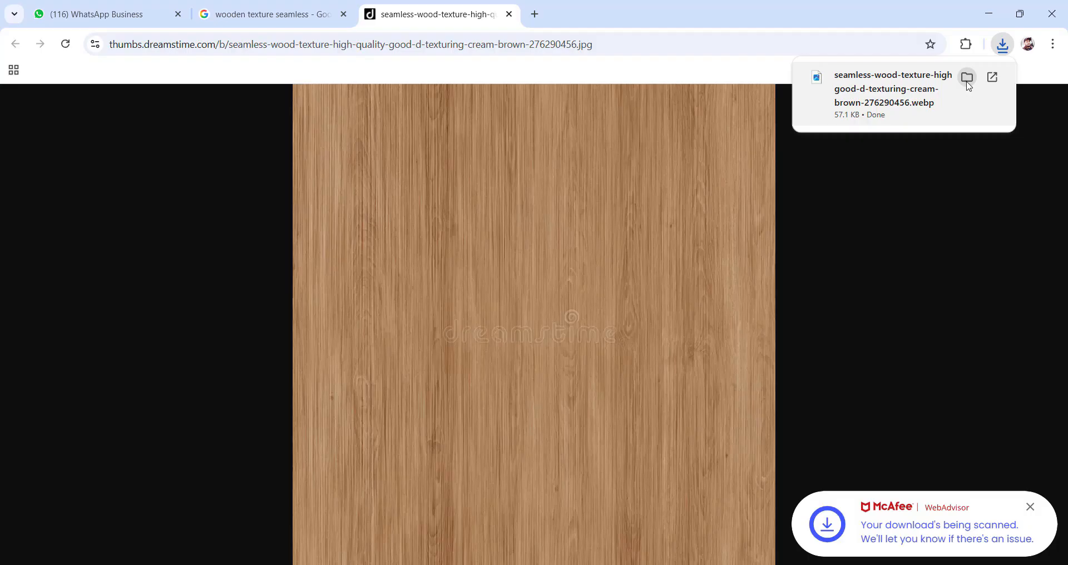
Step: Show the downloaded seamless wood texture in its folder and open it in Paint
click(966, 81)
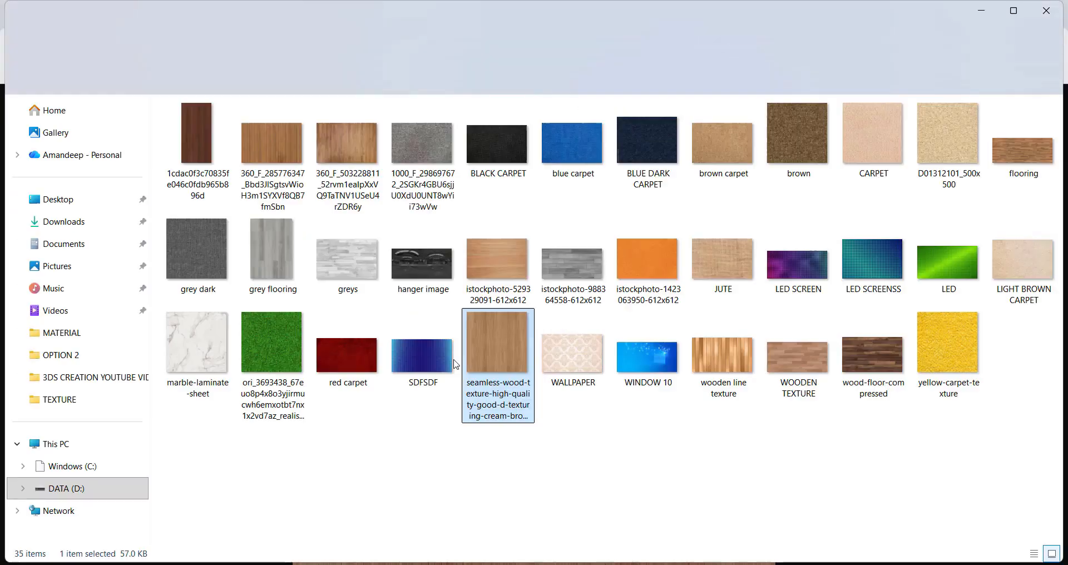
right_click(490, 356)
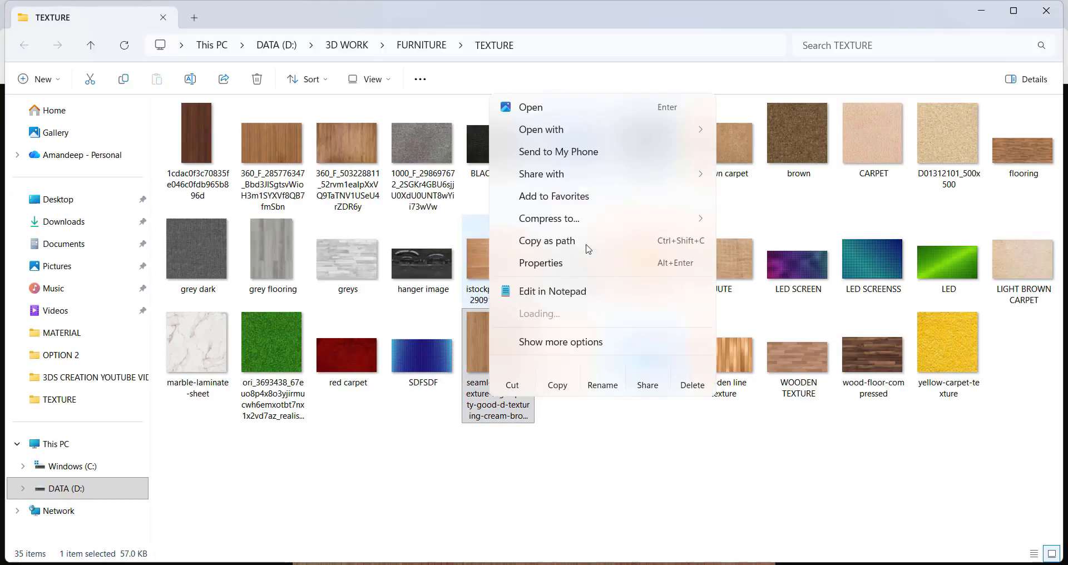
mouse_move(611, 114)
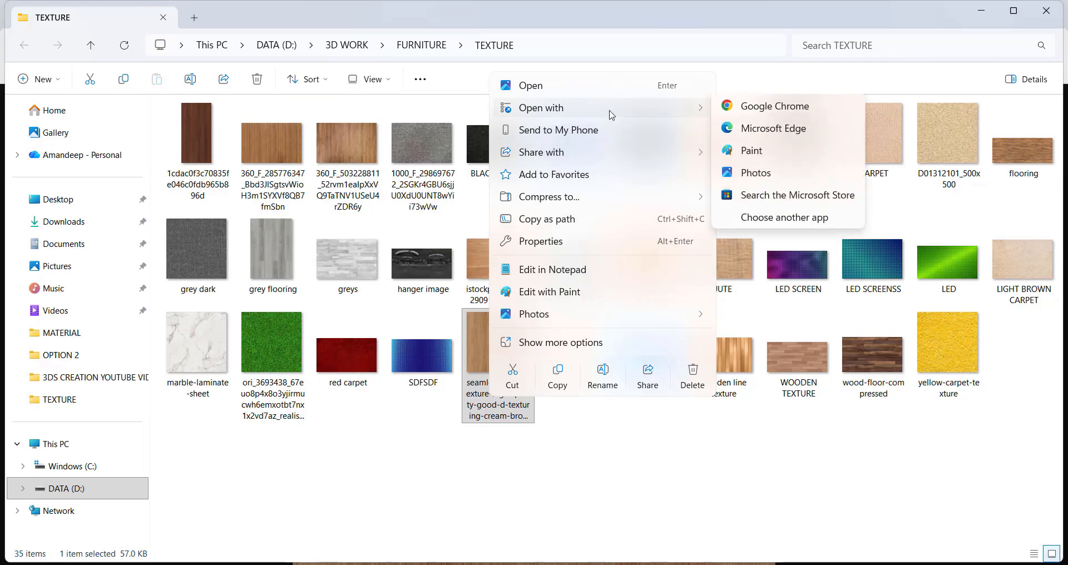
click(772, 160)
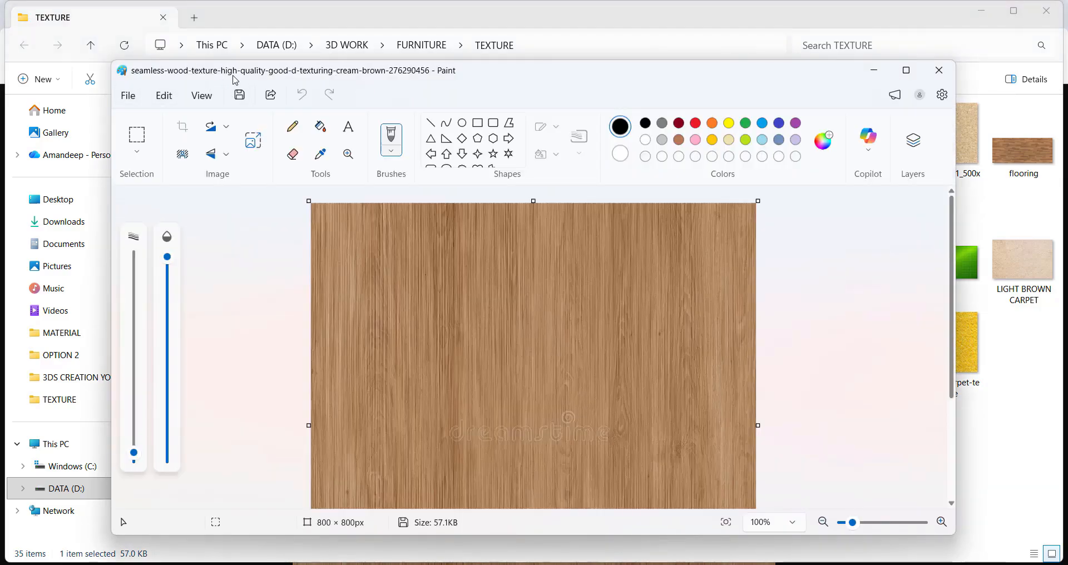
double_click(236, 79)
Step: Save the wood texture as a JPEG copy in D:\3D WORK\FURNITURE\TEXTURE
click(17, 30)
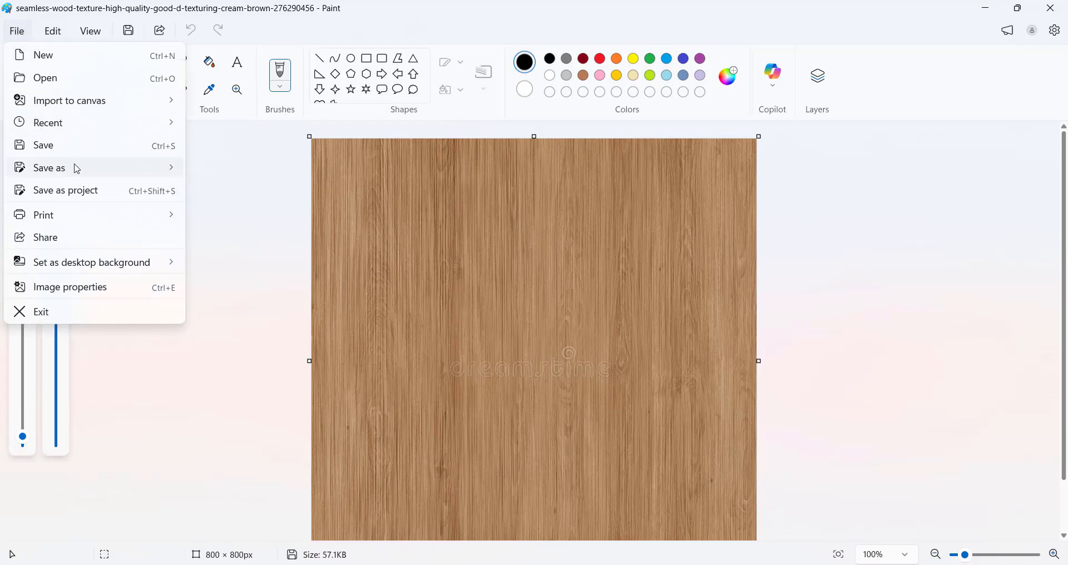
mouse_move(76, 169)
click(212, 189)
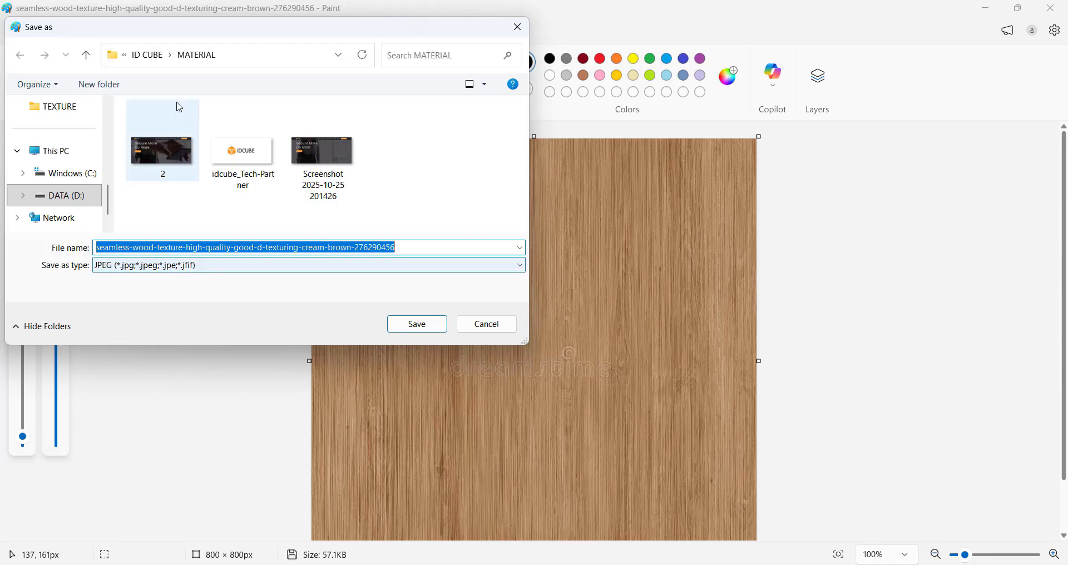
click(150, 55)
click(125, 55)
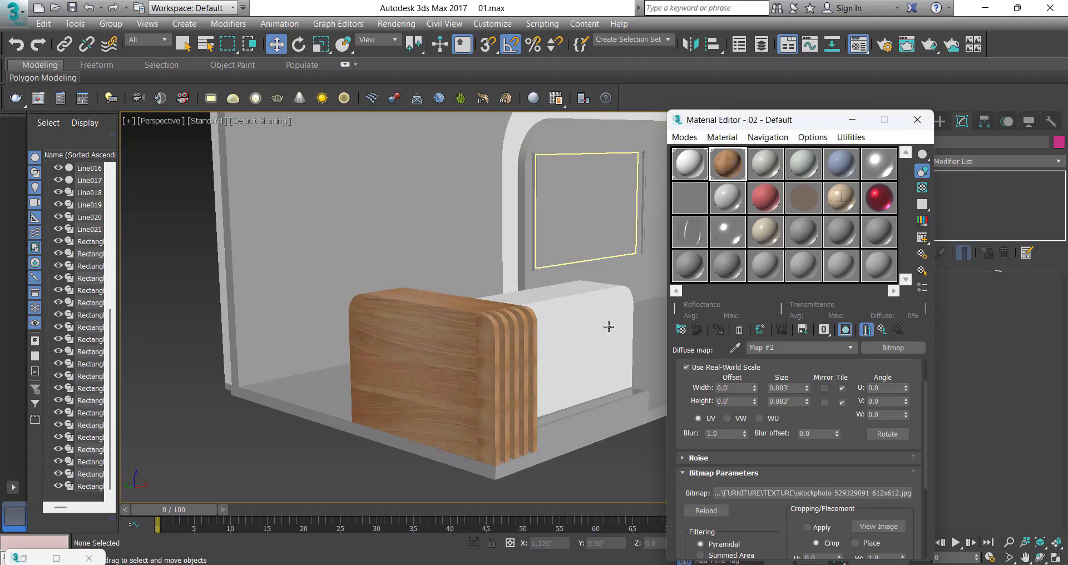
Step: In 3ds Max, replace the wood material's diffuse bitmap with the seamless-wood-texture-high-quality JPEG from the TEXTURE folder
click(826, 498)
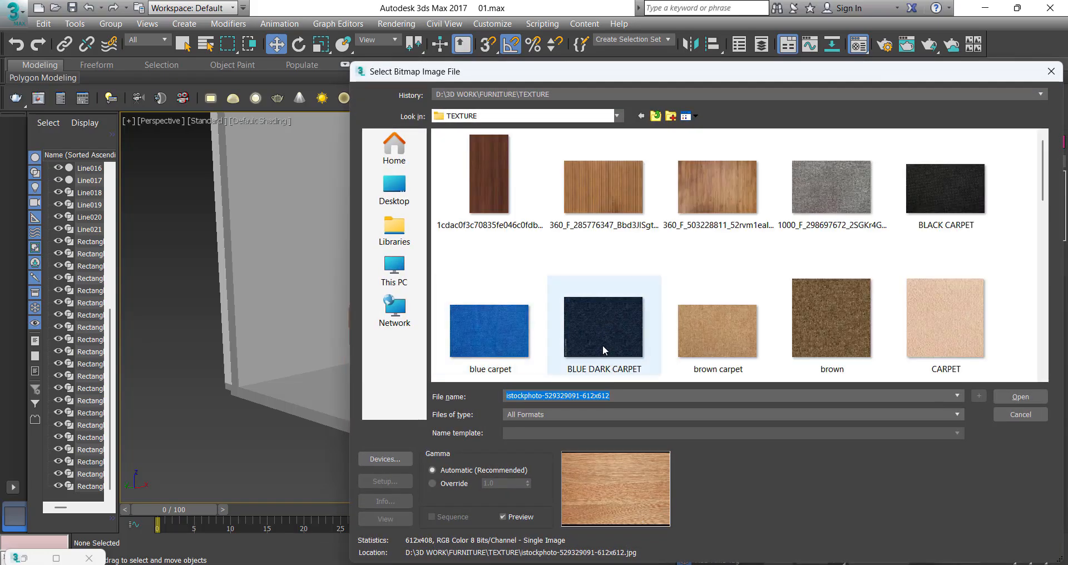
scroll(750, 343, down, 5)
scroll(749, 344, up, 5)
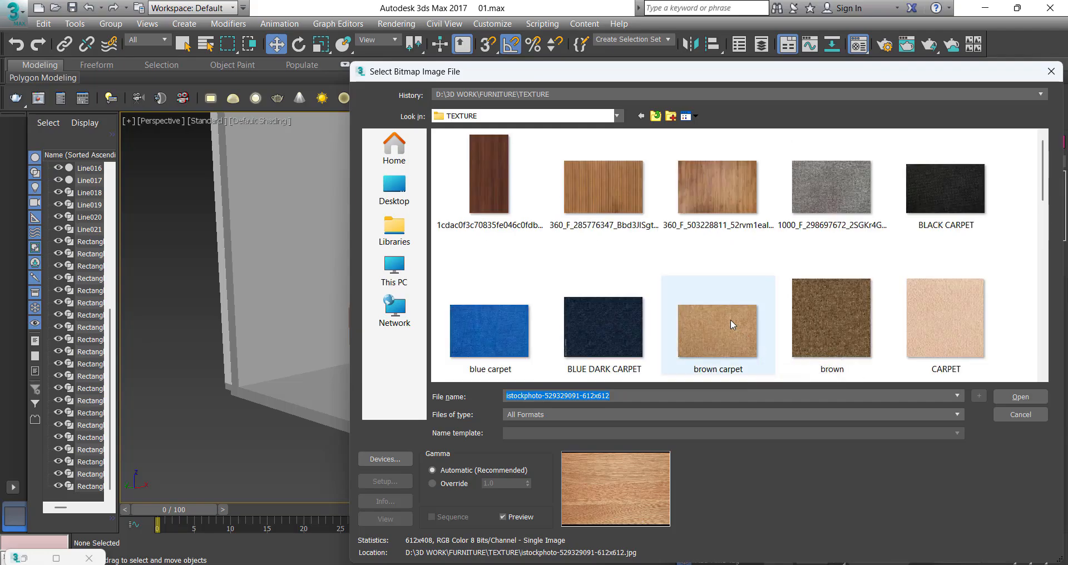
scroll(716, 257, down, 10)
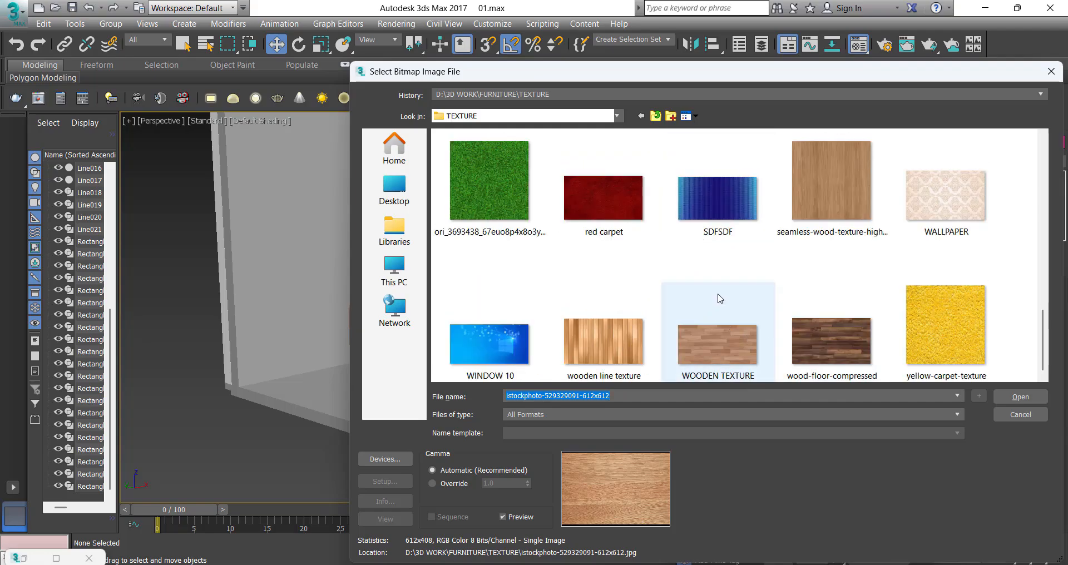
click(824, 205)
double_click(826, 187)
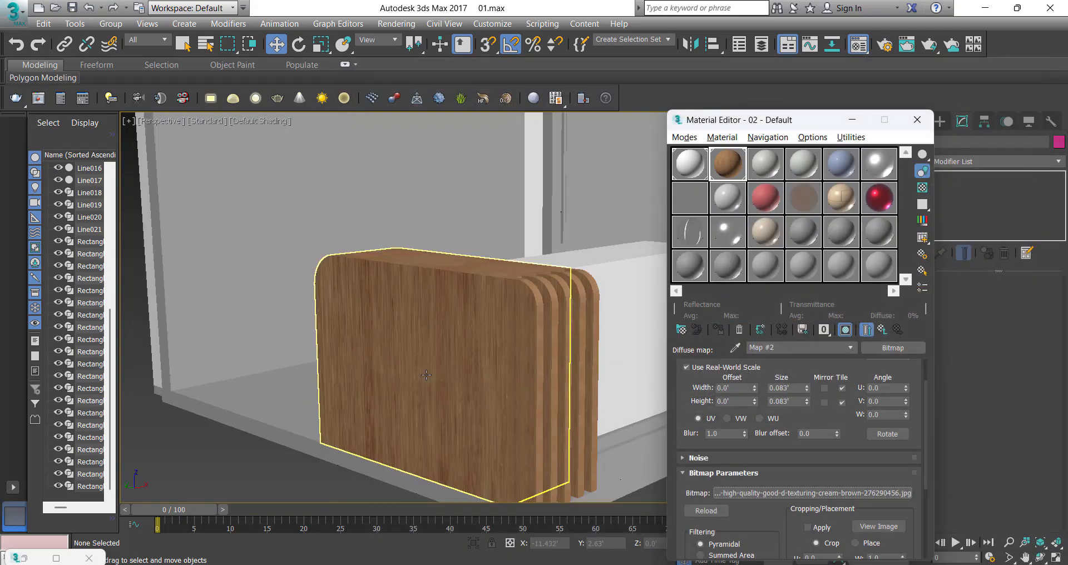
Step: Examine the new wood grain and its UVW mapping on the counter's front block and slats
alt+middle_drag(451, 408, 456, 371)
scroll(456, 371, down, 4)
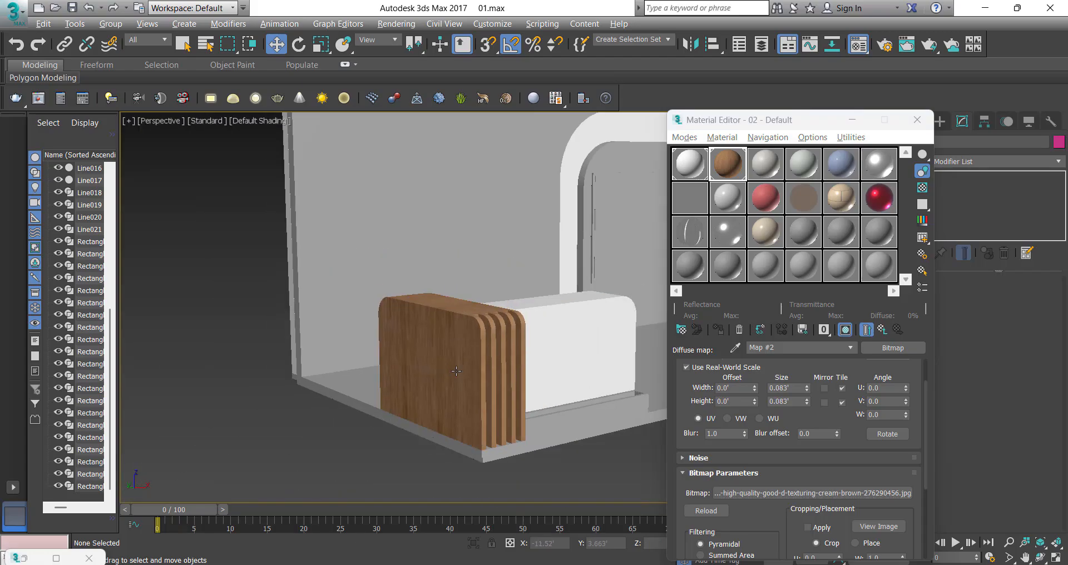
scroll(456, 371, up, 8)
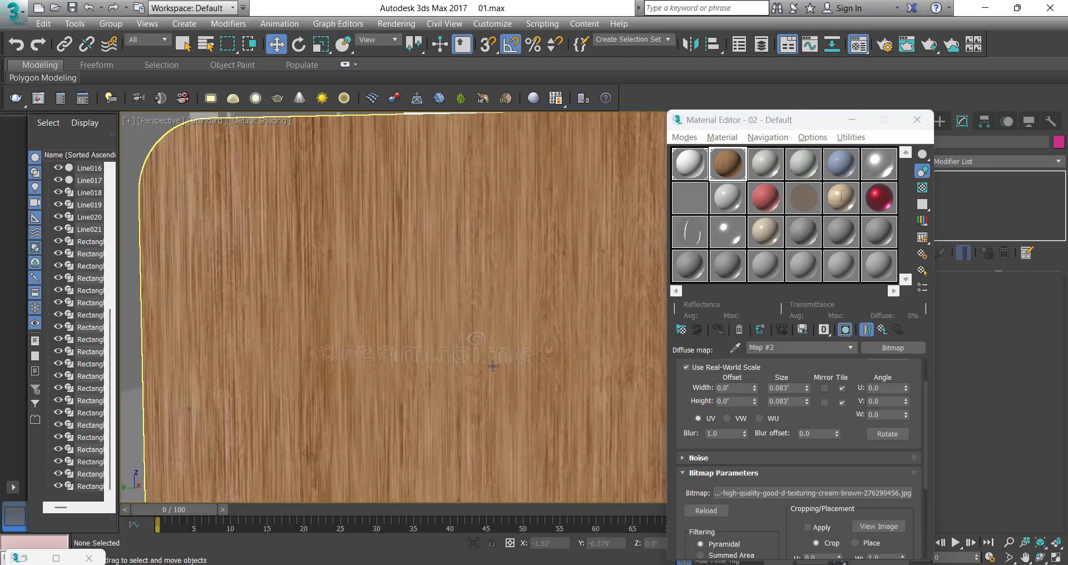
scroll(385, 316, down, 8)
alt+middle_drag(405, 331, 442, 325)
scroll(411, 336, down, 2)
scroll(410, 323, up, 4)
click(410, 309)
scroll(438, 331, up, 2)
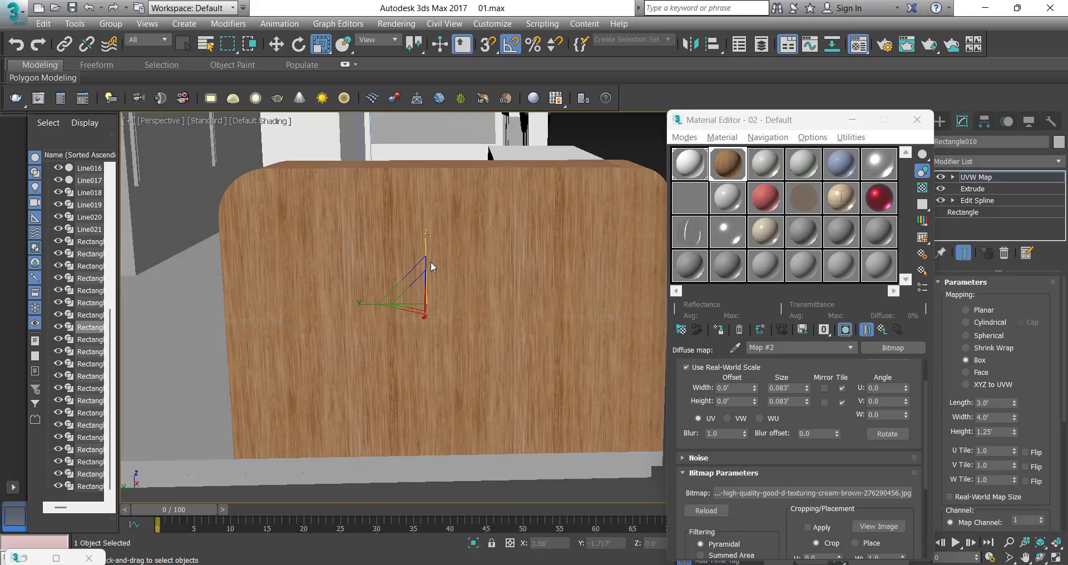
alt+middle_drag(425, 305, 372, 322)
scroll(373, 322, down, 3)
key(w)
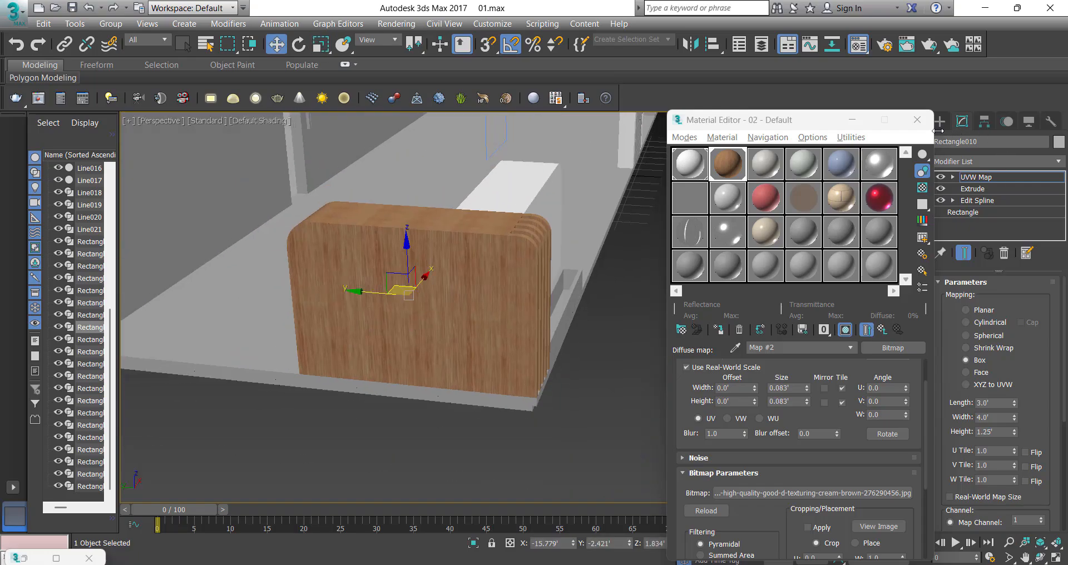
click(976, 179)
click(582, 432)
Step: Check the reference render and assign the wood material to the rounded back-wall panel behind the display boards
alt+middle_drag(489, 229, 473, 323)
middle_drag(525, 275, 374, 349)
scroll(427, 319, down, 1)
alt+middle_drag(374, 349, 429, 288)
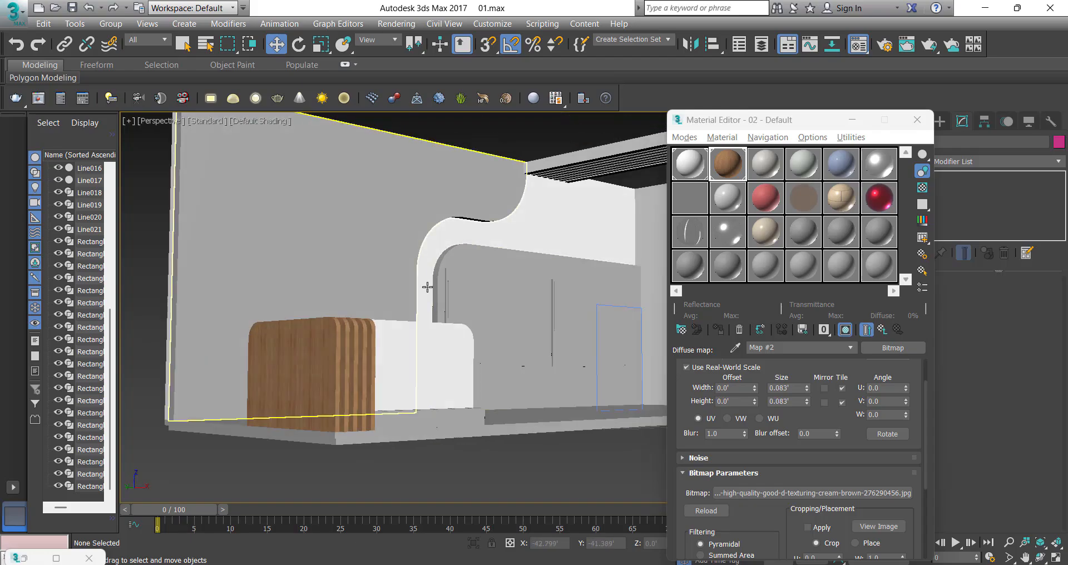
click(465, 258)
alt+middle_drag(499, 286, 486, 293)
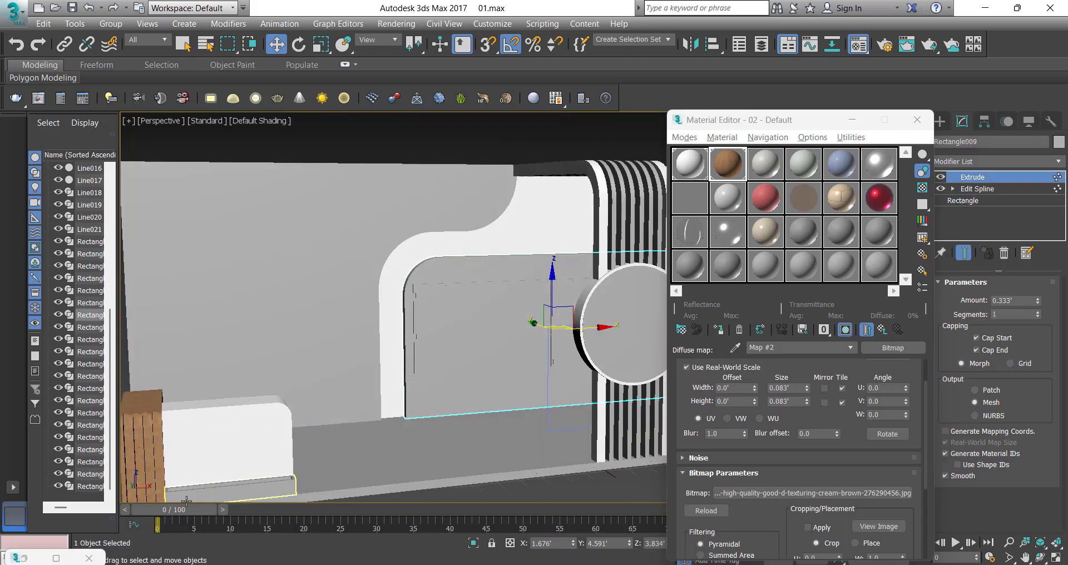
click(24, 558)
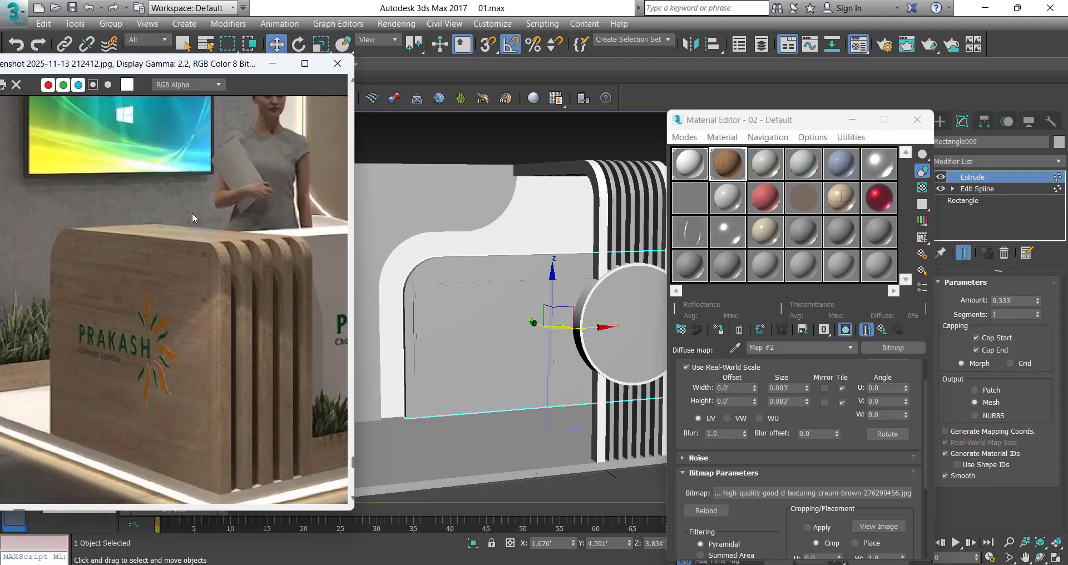
scroll(221, 259, down, 3)
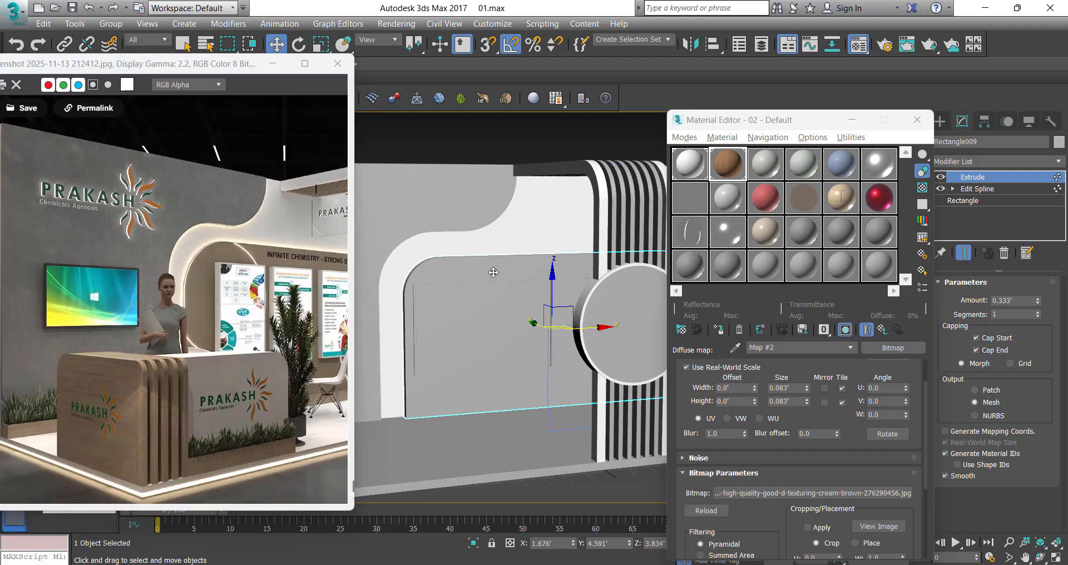
scroll(501, 262, up, 3)
click(718, 330)
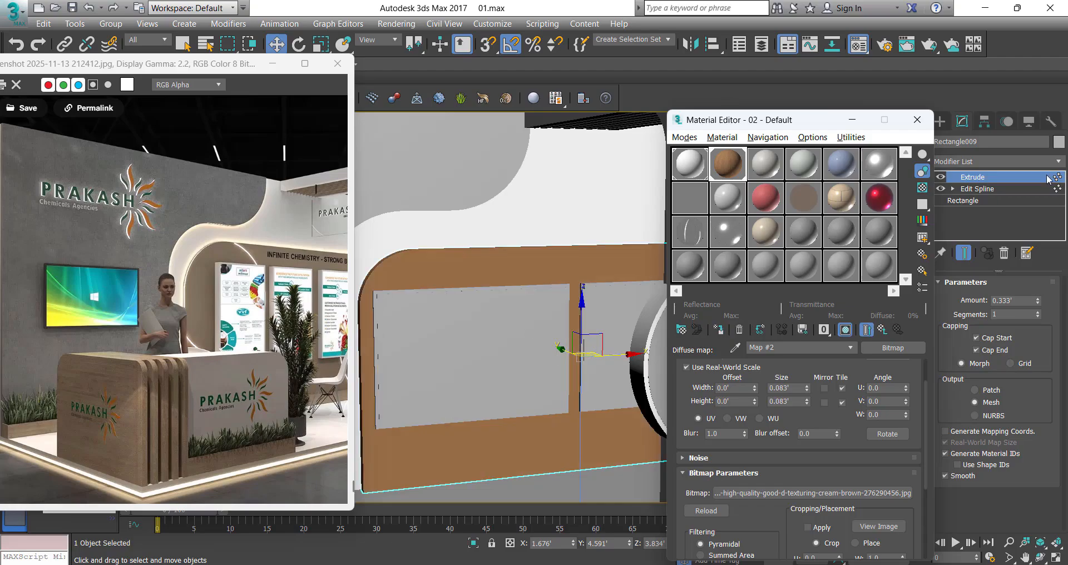
Step: Add a UVW Map modifier to the rounded back-wall panel and turn off its real-world map size
click(999, 162)
text(uvw)
key(Return)
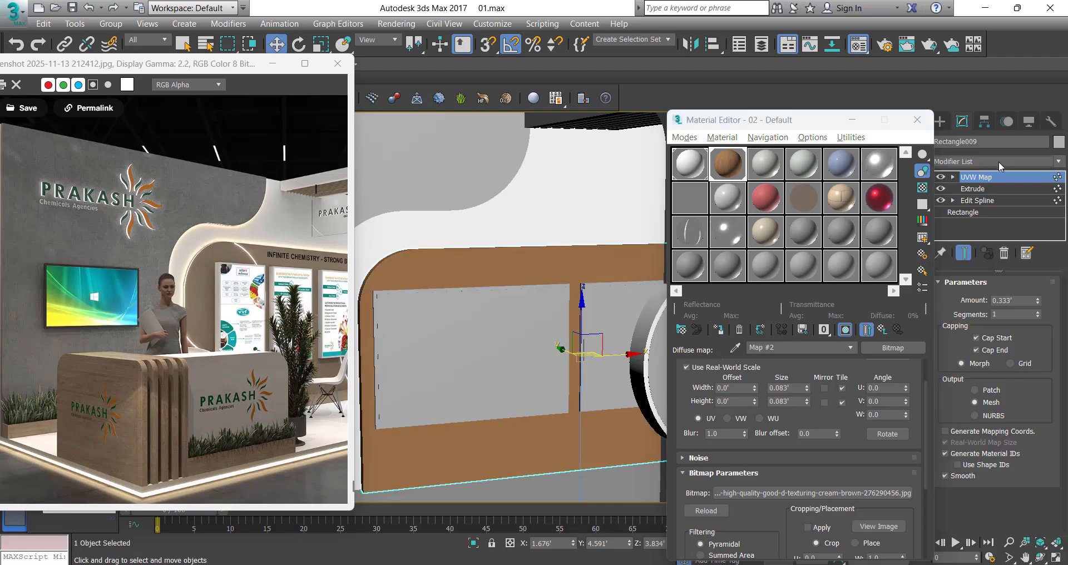
scroll(969, 365, down, 2)
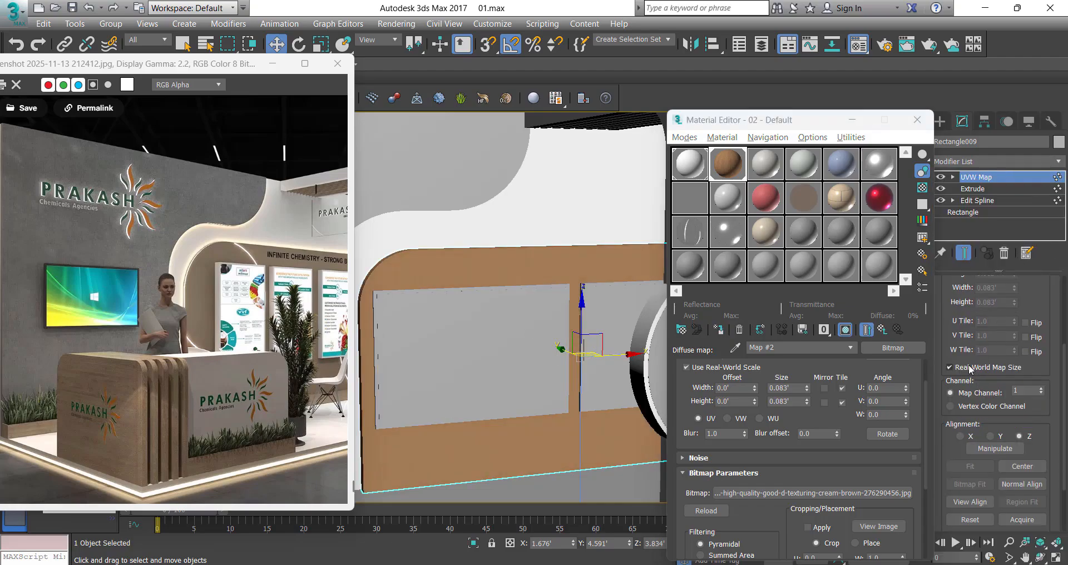
click(950, 367)
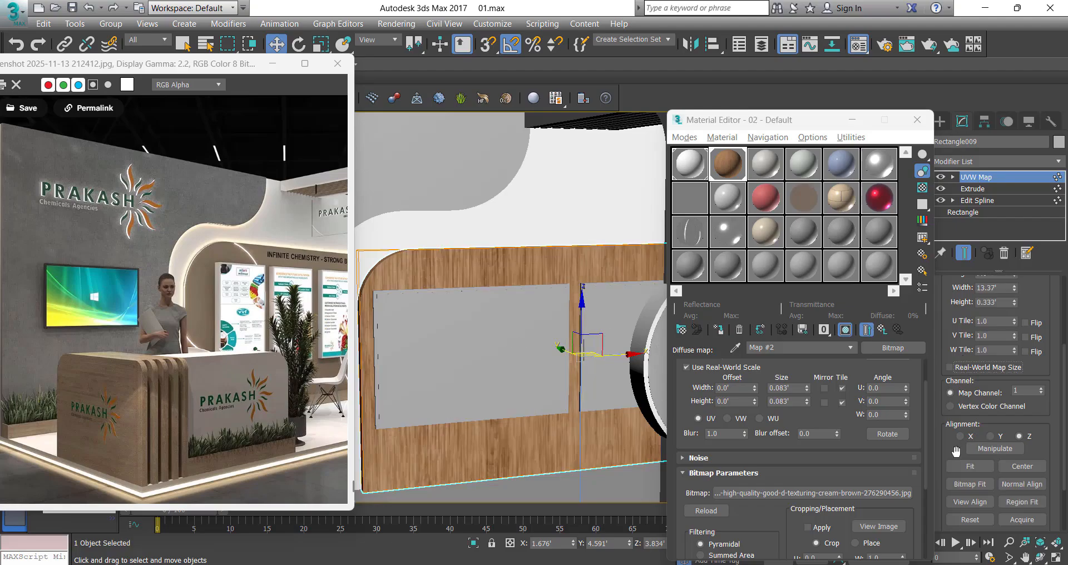
Step: Scale up the back-wall panel's UVW Map gizmo along its thickness, then leave gizmo editing and deselect the panel
scroll(474, 318, down, 3)
alt+middle_drag(515, 307, 571, 344)
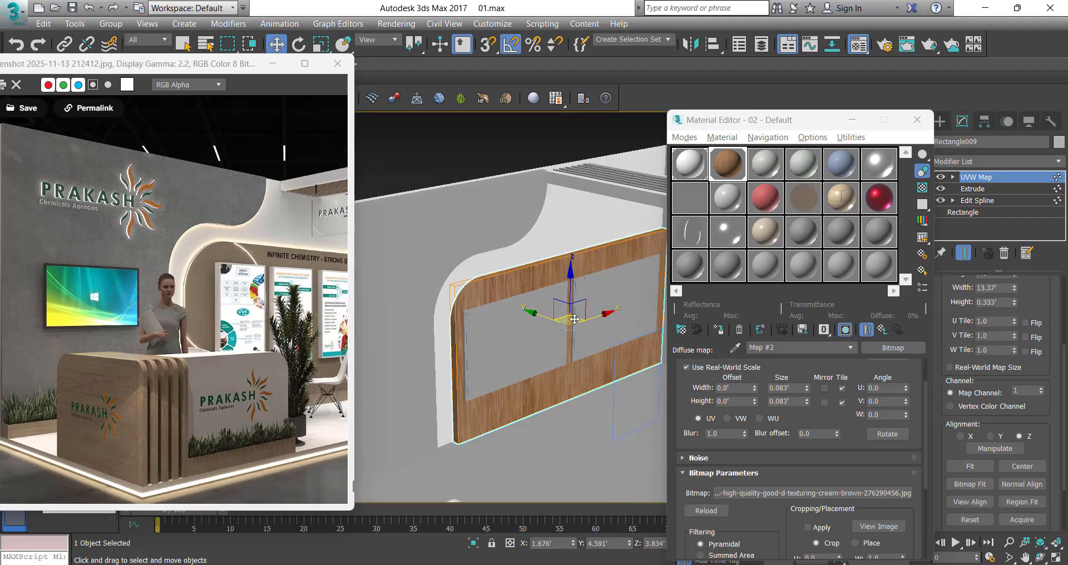
key(1)
key(r)
drag(572, 344, 604, 443)
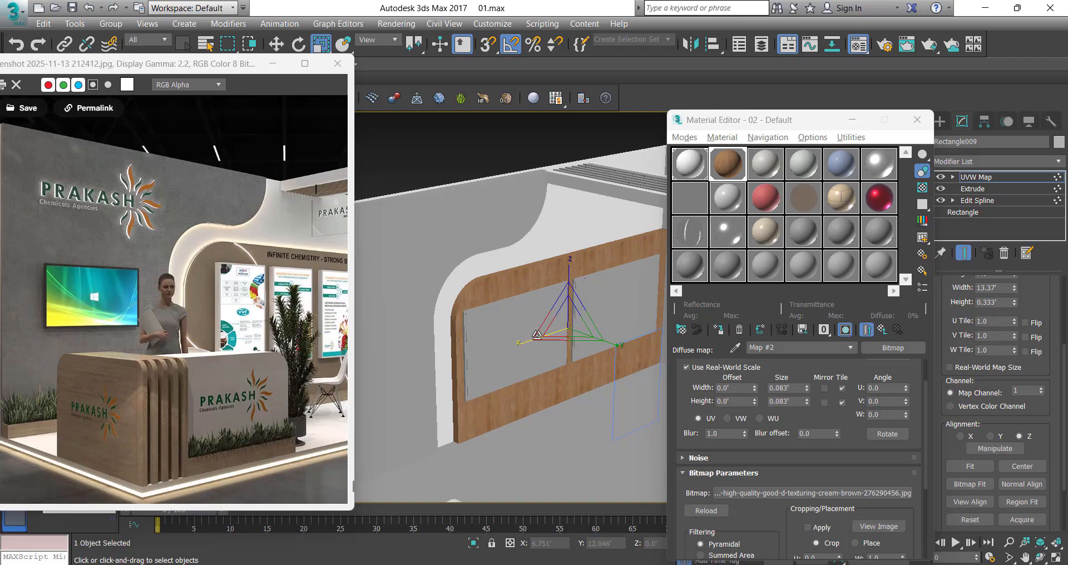
alt+middle_drag(537, 334, 573, 345)
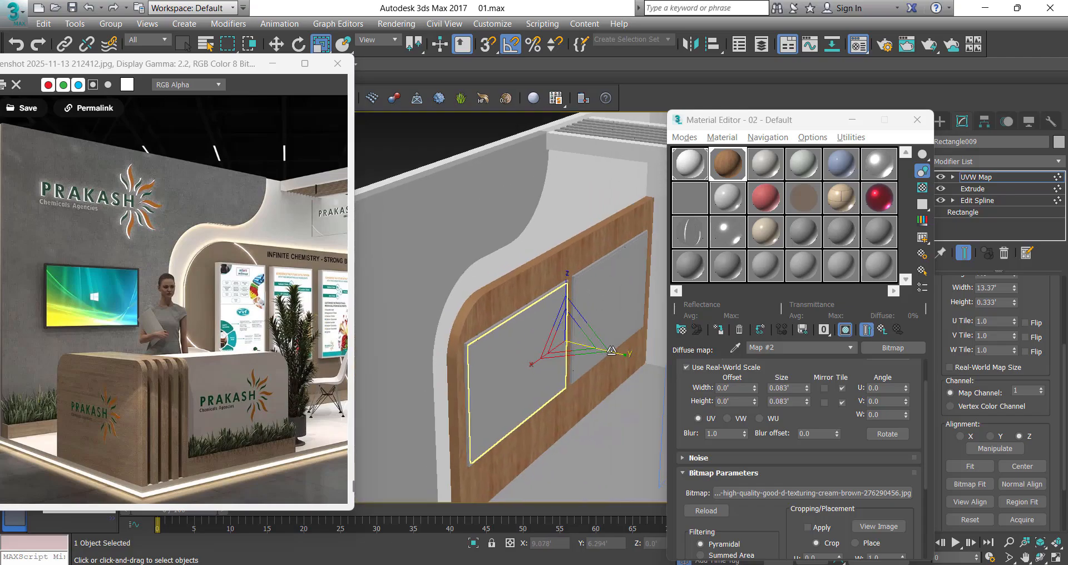
scroll(620, 348, up, 3)
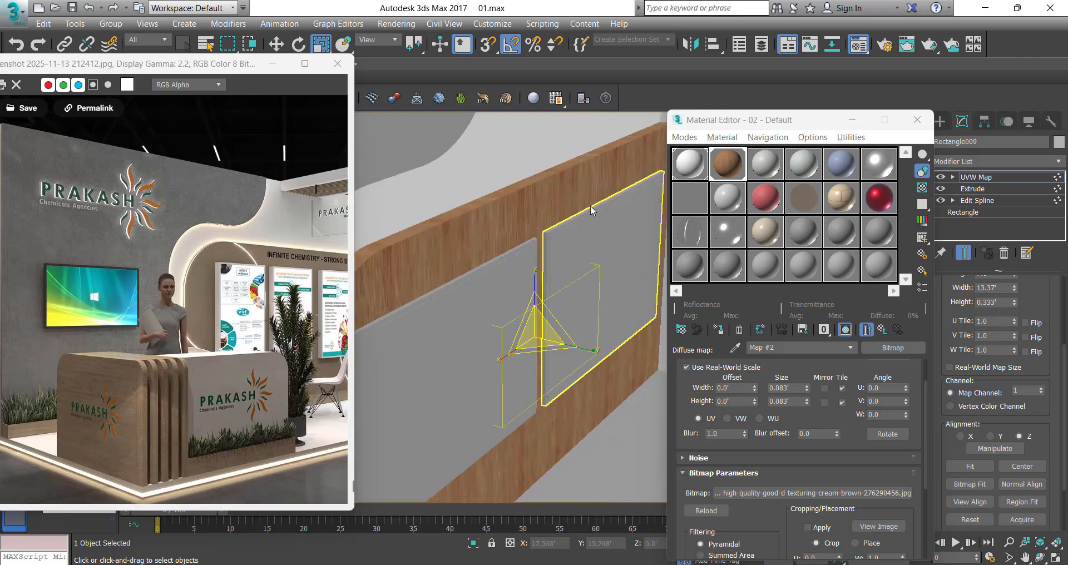
alt+middle_drag(591, 210, 484, 262)
click(988, 179)
scroll(579, 311, down, 5)
key(w)
scroll(497, 245, up, 3)
scroll(466, 228, down, 5)
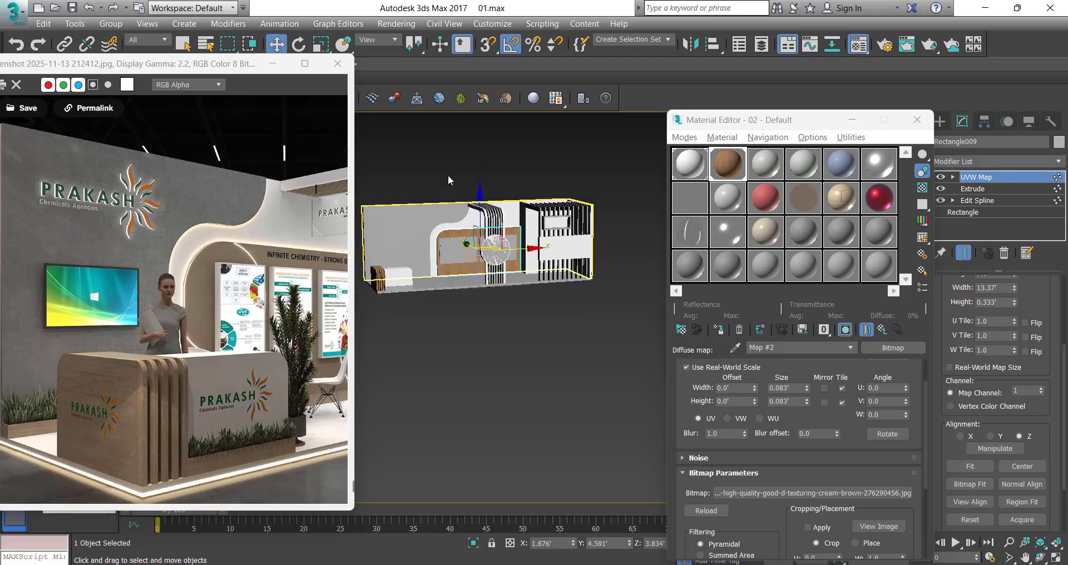
click(448, 181)
Step: Assign the wood material to the curved column's slats and add a box UVW Map with real-world map size off
scroll(483, 224, up, 5)
scroll(499, 221, up, 6)
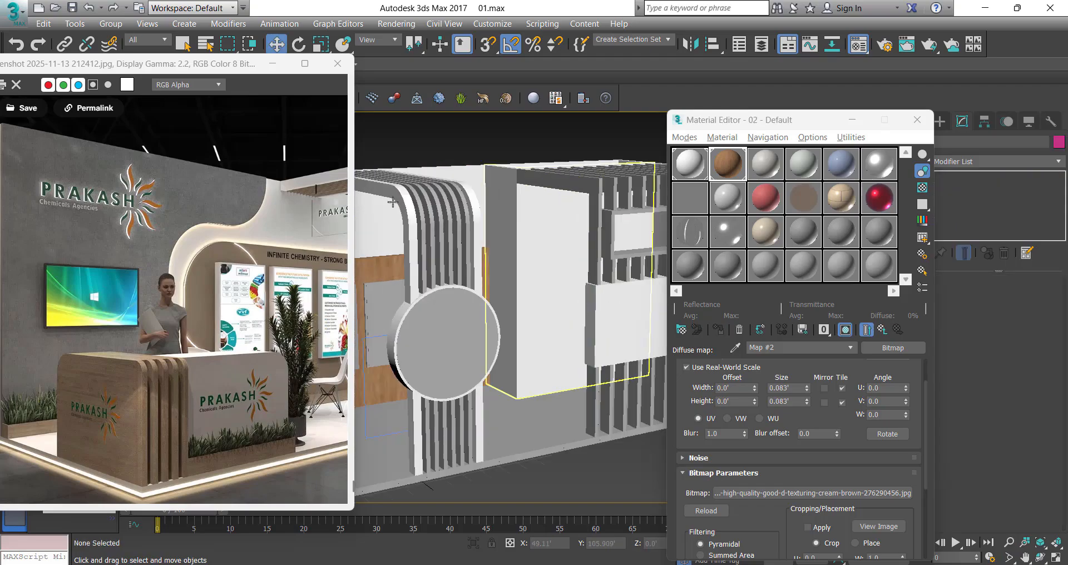
click(431, 220)
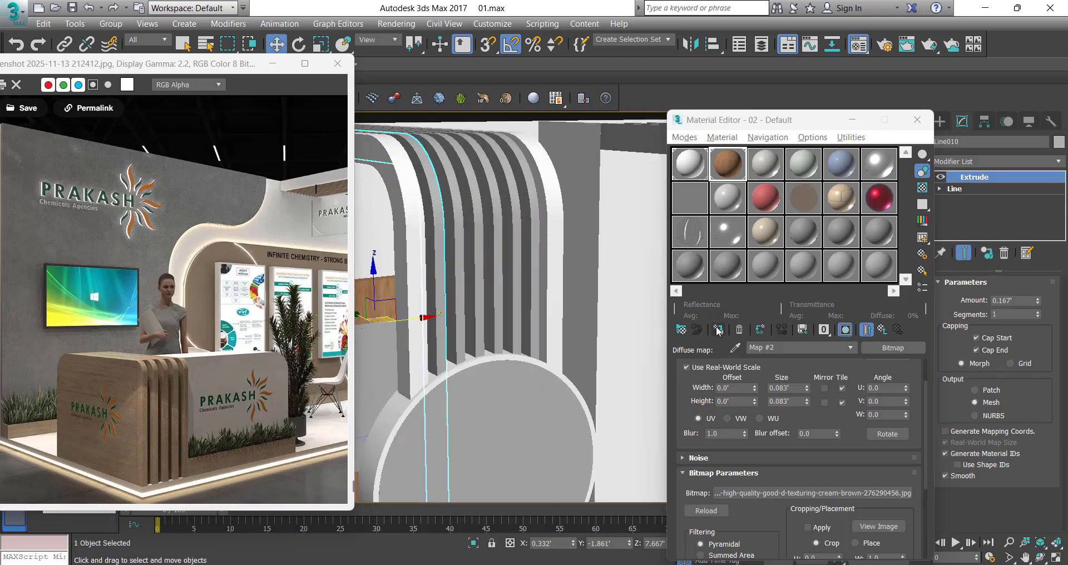
click(717, 329)
click(988, 165)
text(uvw)
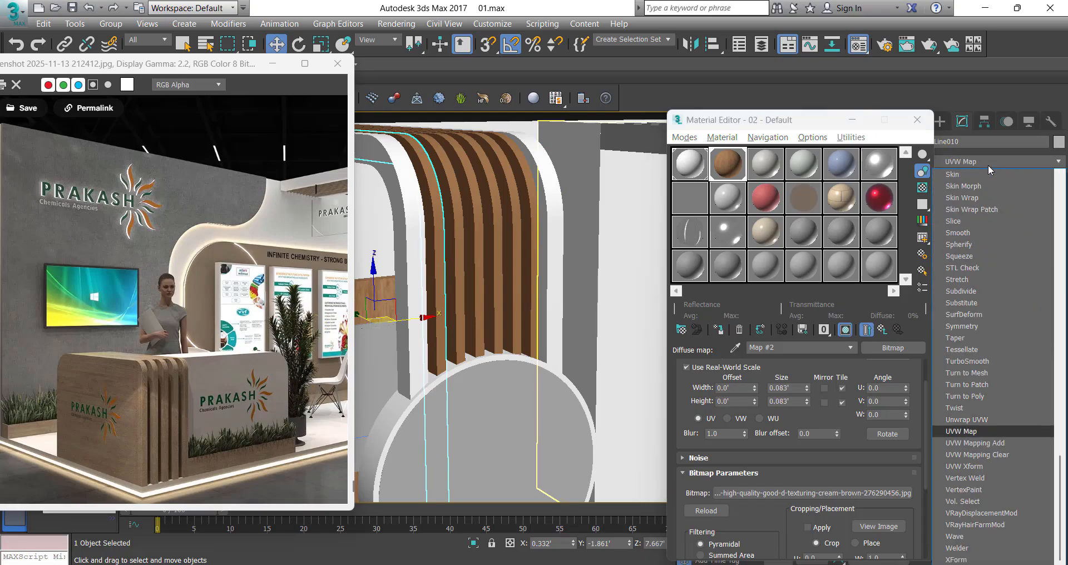
key(Return)
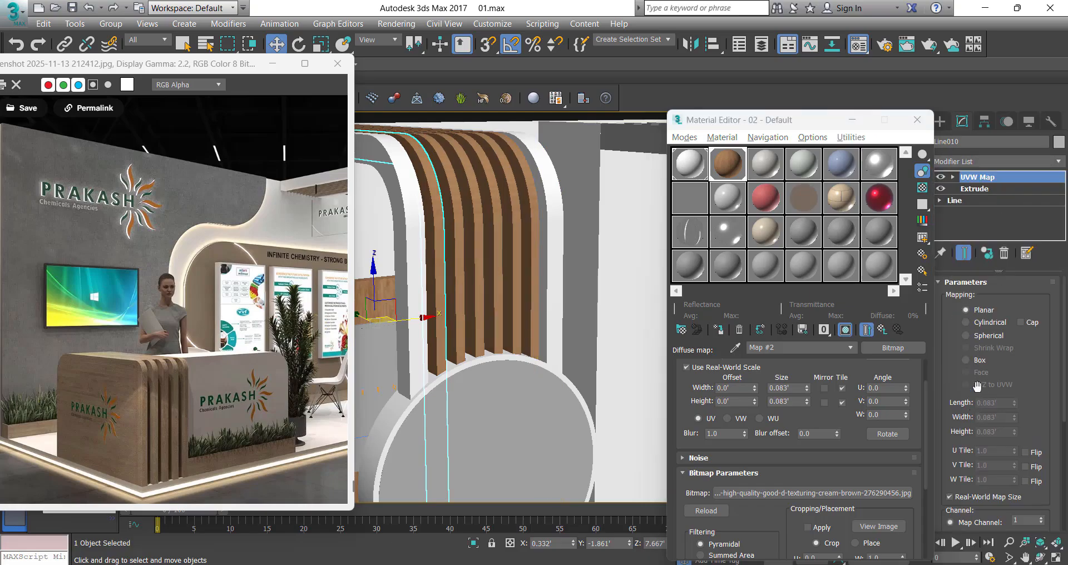
click(981, 496)
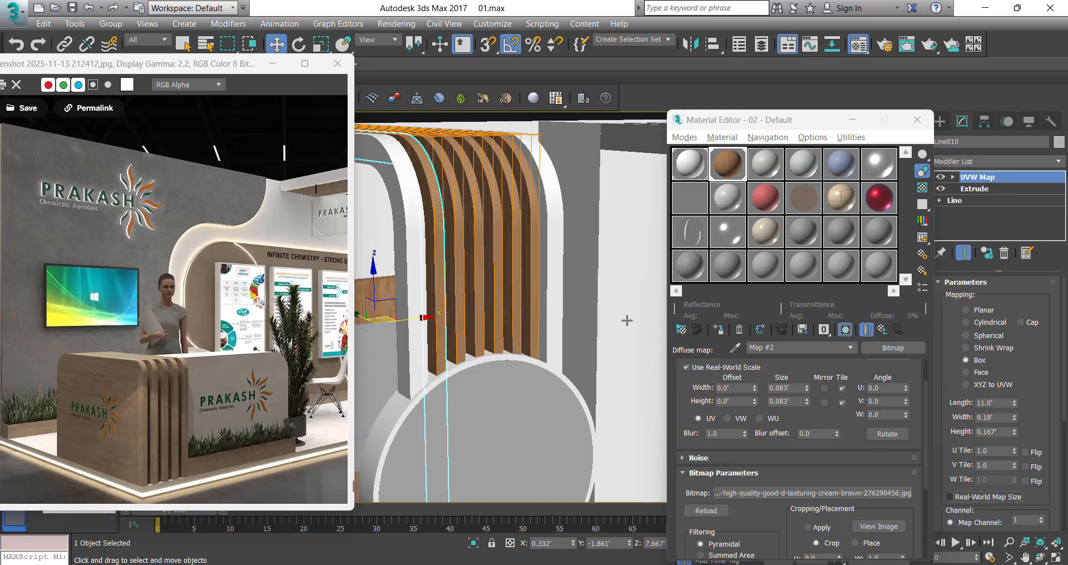
Step: Scale up the UVW Map gizmo of the curved column's slats along their thickness and leave gizmo editing
scroll(290, 234, down, 2)
alt+middle_drag(411, 219, 574, 218)
scroll(508, 246, down, 2)
scroll(189, 310, up, 3)
scroll(529, 239, up, 2)
key(1)
key(r)
scroll(548, 255, down, 3)
scroll(496, 309, up, 4)
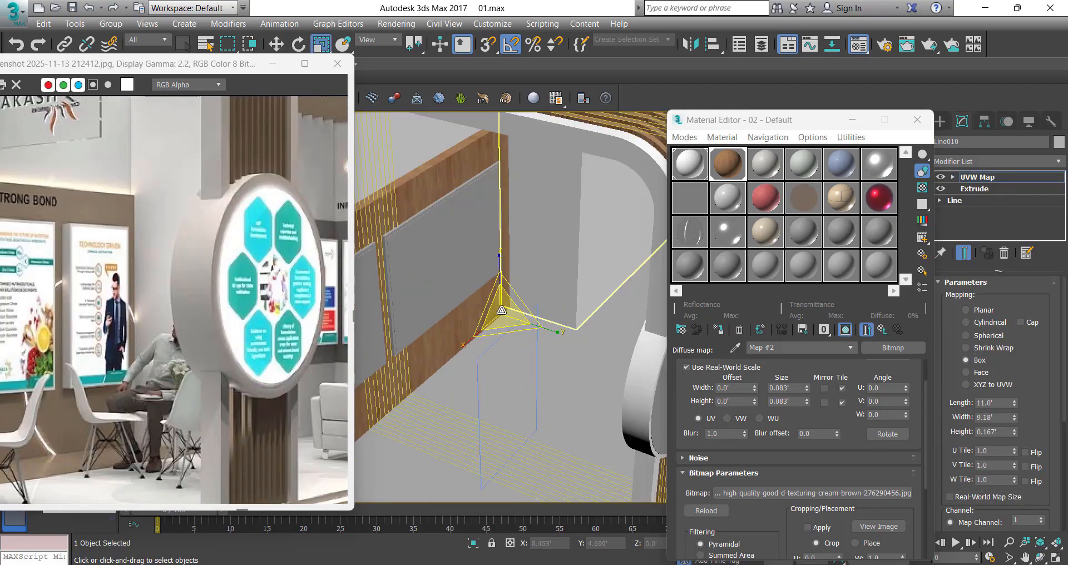
alt+middle_drag(513, 370, 469, 348)
drag(453, 338, 167, 439)
click(990, 176)
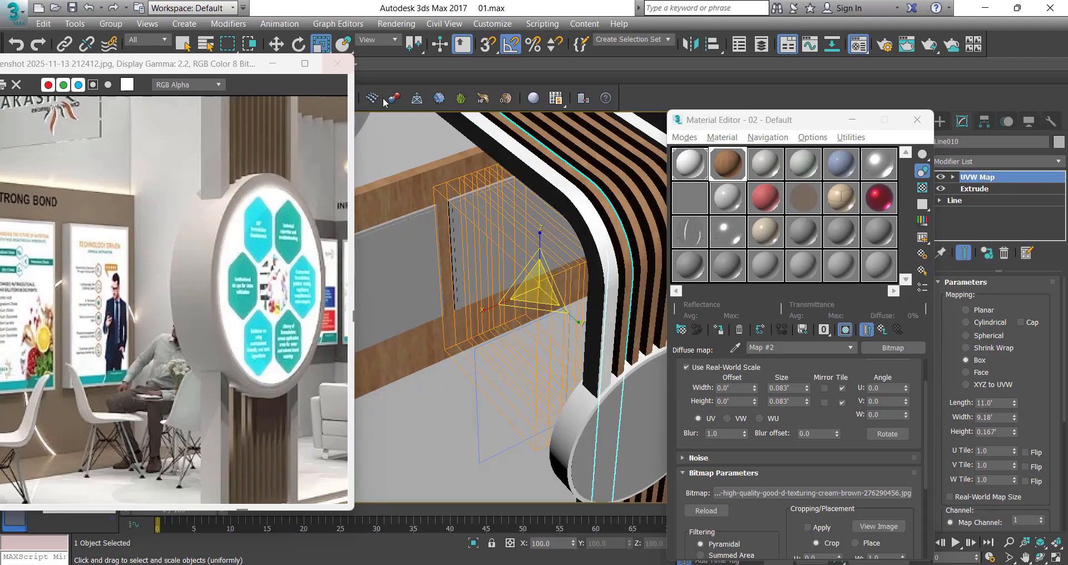
scroll(462, 231, down, 6)
key(w)
click(582, 365)
Step: Check the slatted section in the reference render, put it away, and assign the wood material to the first slat frame beside the column
alt+middle_drag(579, 333, 489, 220)
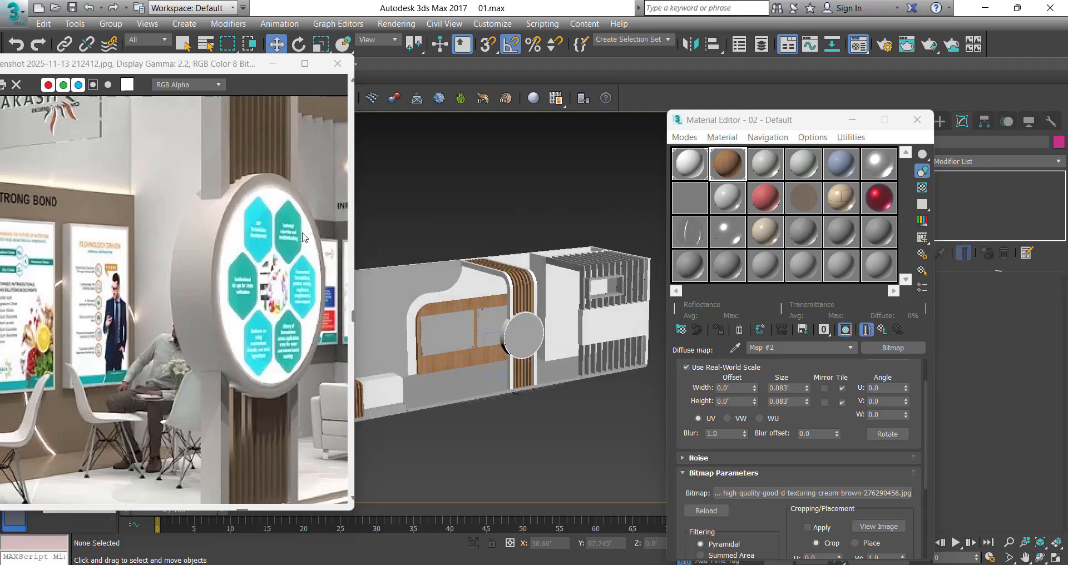
scroll(303, 237, down, 3)
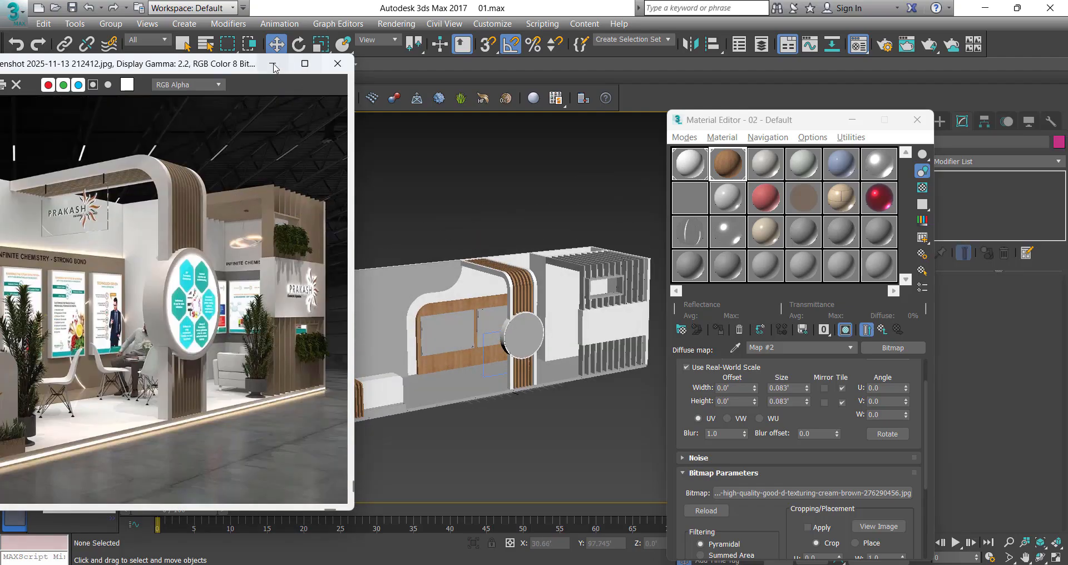
click(274, 63)
scroll(556, 289, up, 6)
click(518, 333)
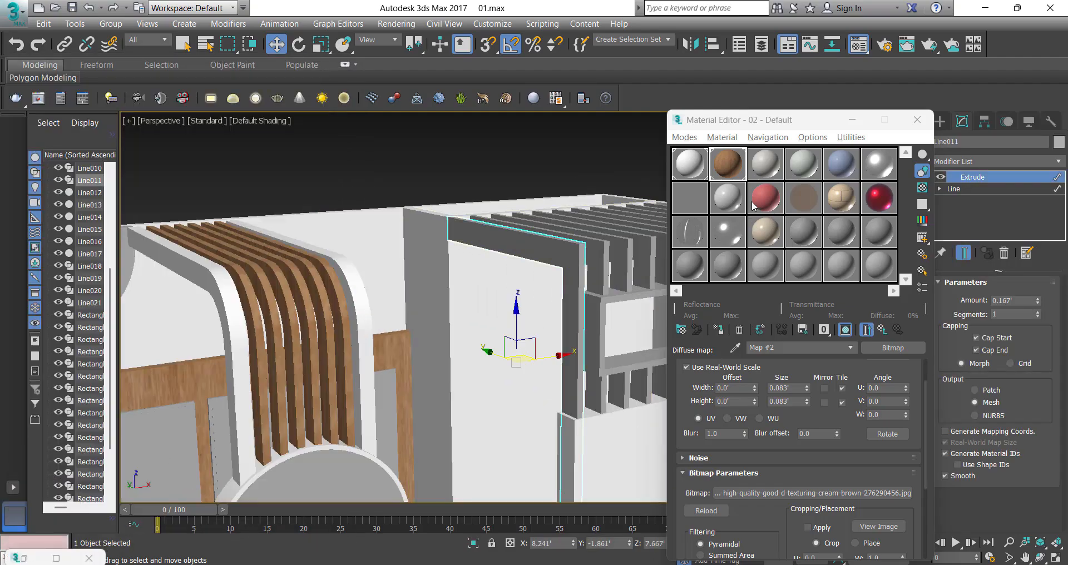
click(718, 330)
Step: Add a UVW Map modifier with box mapping to the first slat frame and turn off its real-world map size
click(965, 161)
text(uvw)
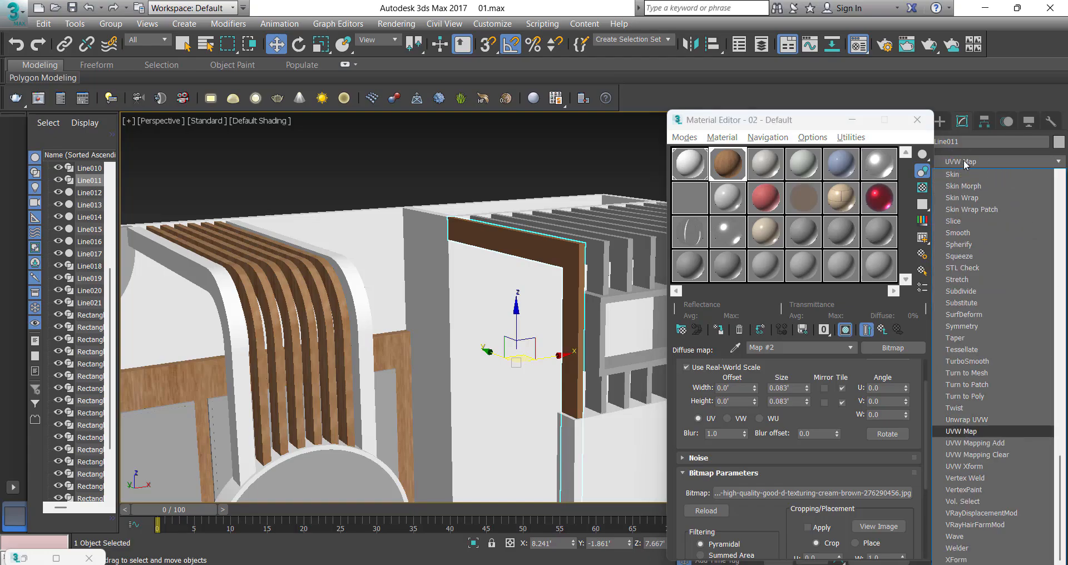
key(Return)
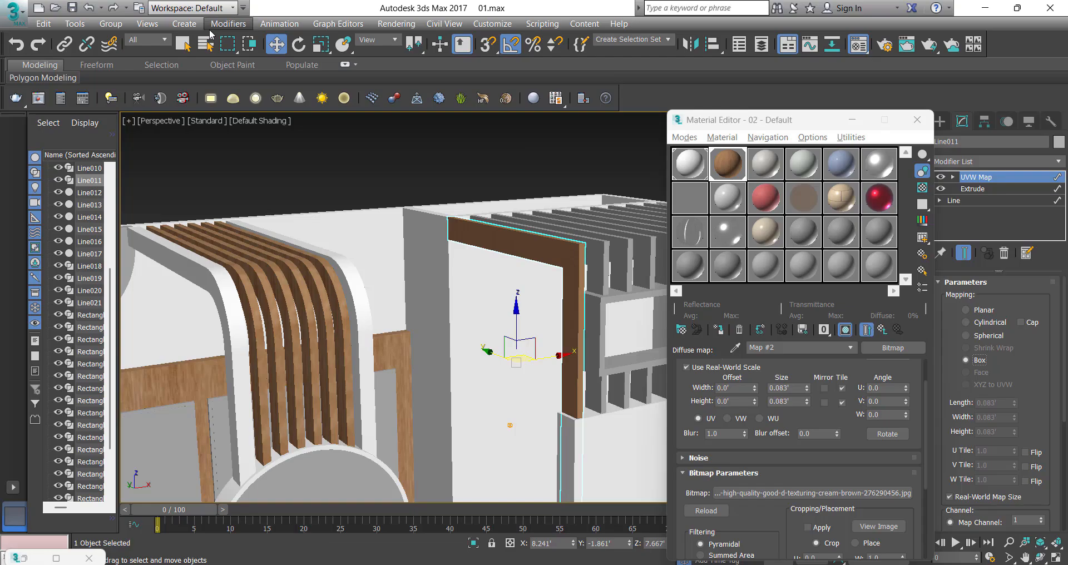
scroll(975, 406, down, 5)
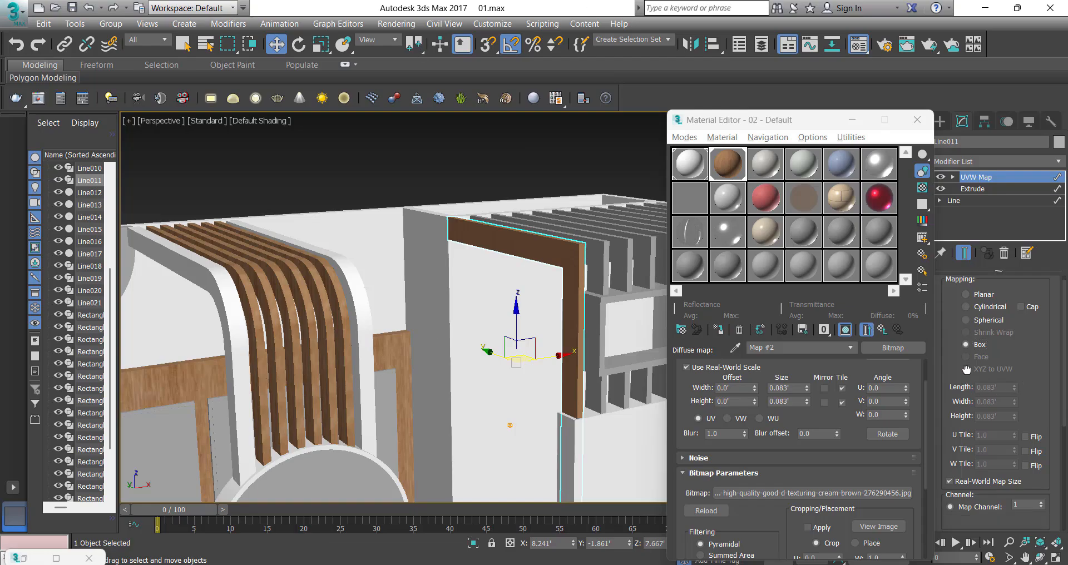
click(963, 368)
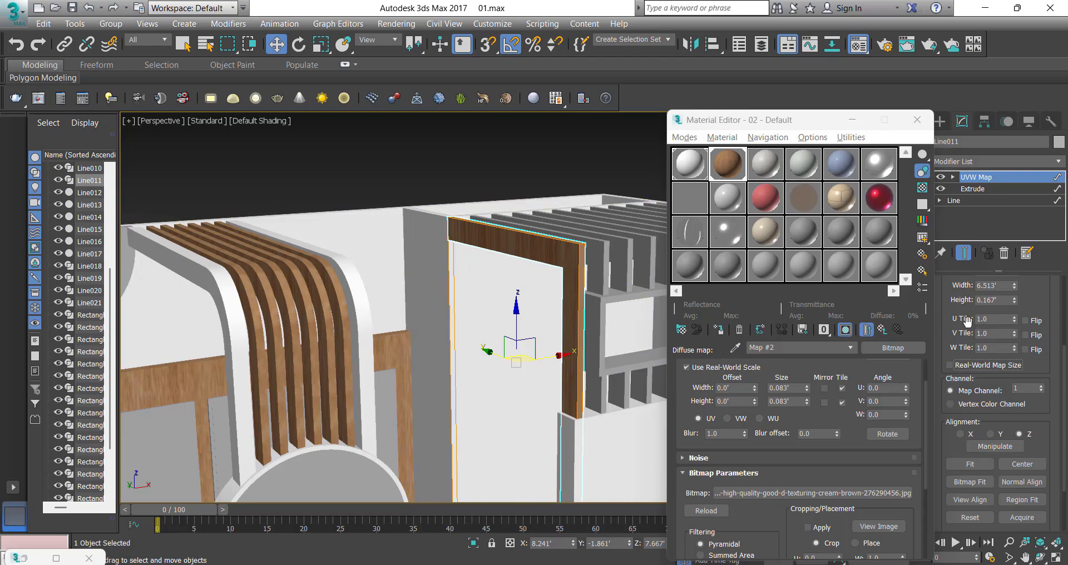
Step: Scale up the first slat frame's UVW Map gizmo along its thickness and copy the modifier
alt+middle_drag(614, 343, 515, 195)
key(1)
scroll(515, 196, up, 3)
key(r)
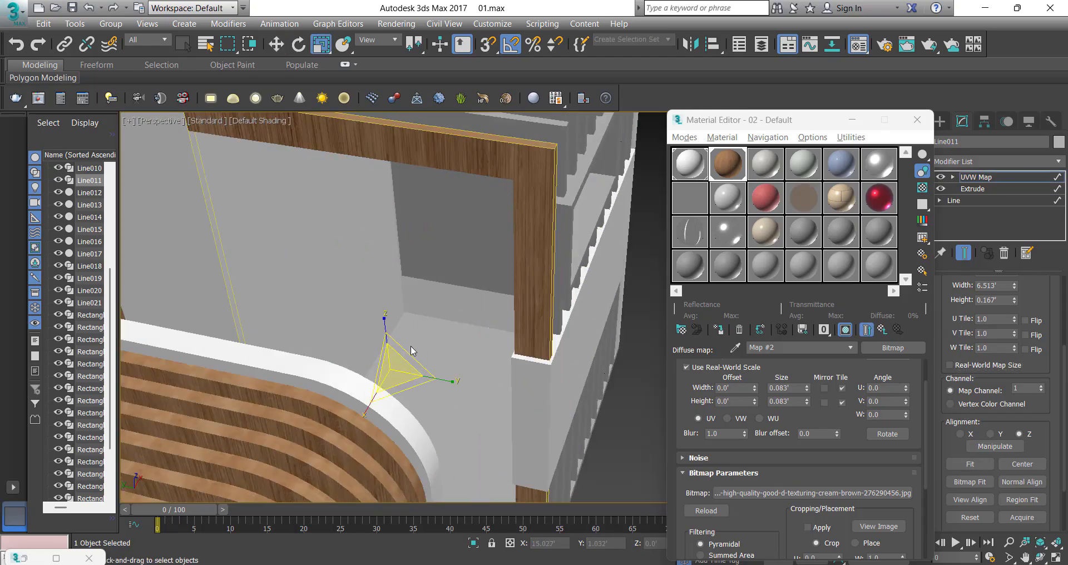
alt+middle_drag(470, 336, 357, 400)
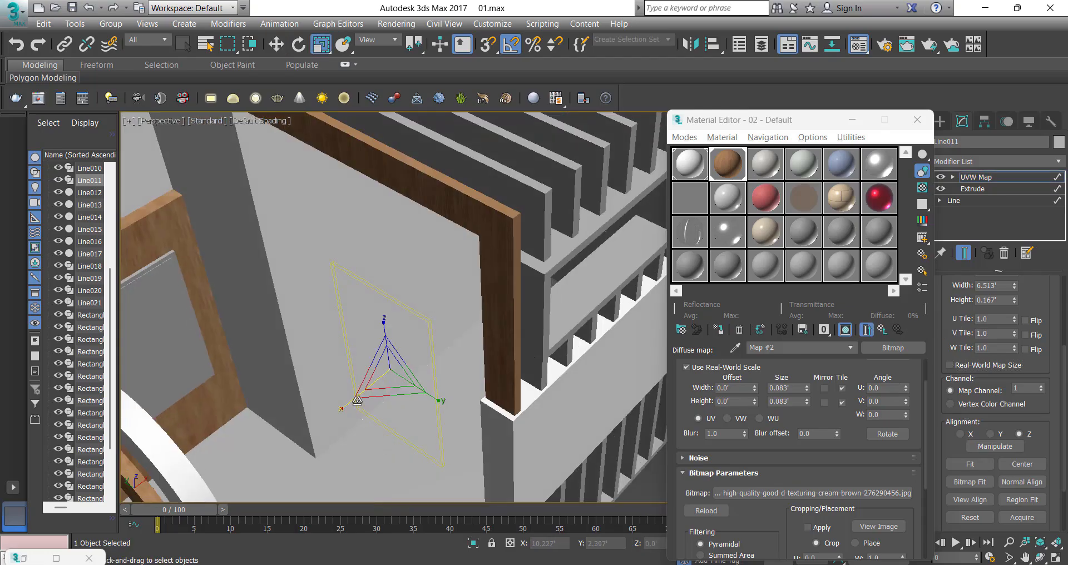
right_click(1002, 176)
click(922, 237)
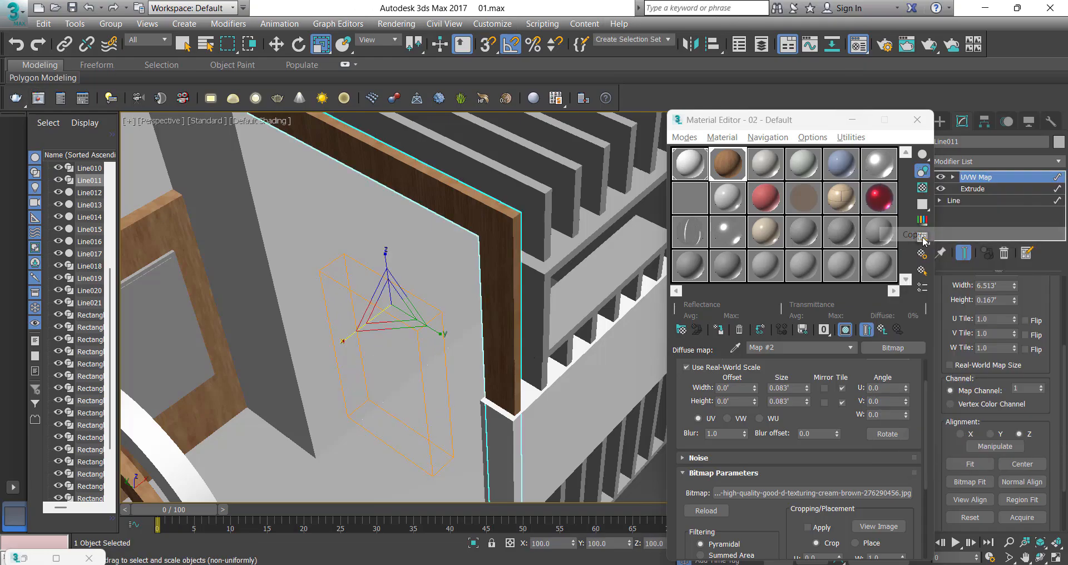
key(w)
Step: Paste the copied UVW Map onto the second and third slats of the slatted section and assign them the wood material
click(537, 225)
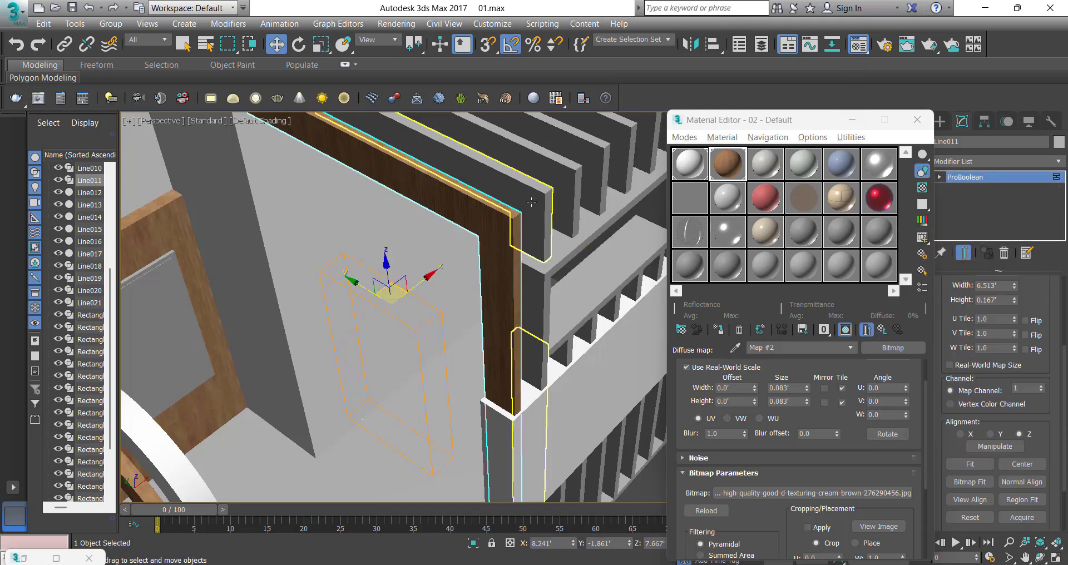
right_click(965, 178)
click(980, 199)
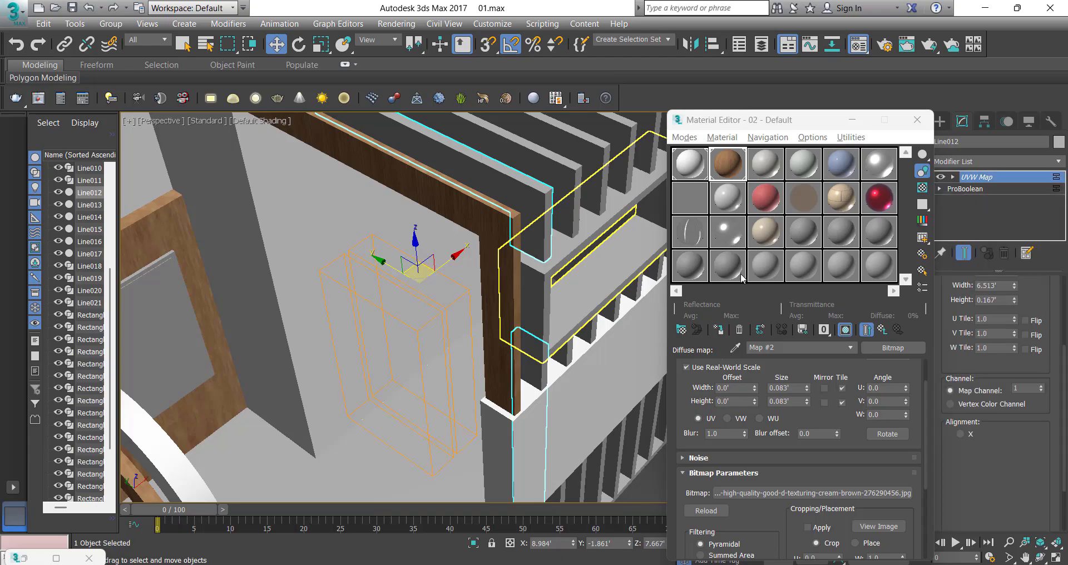
click(718, 332)
scroll(492, 261, down, 4)
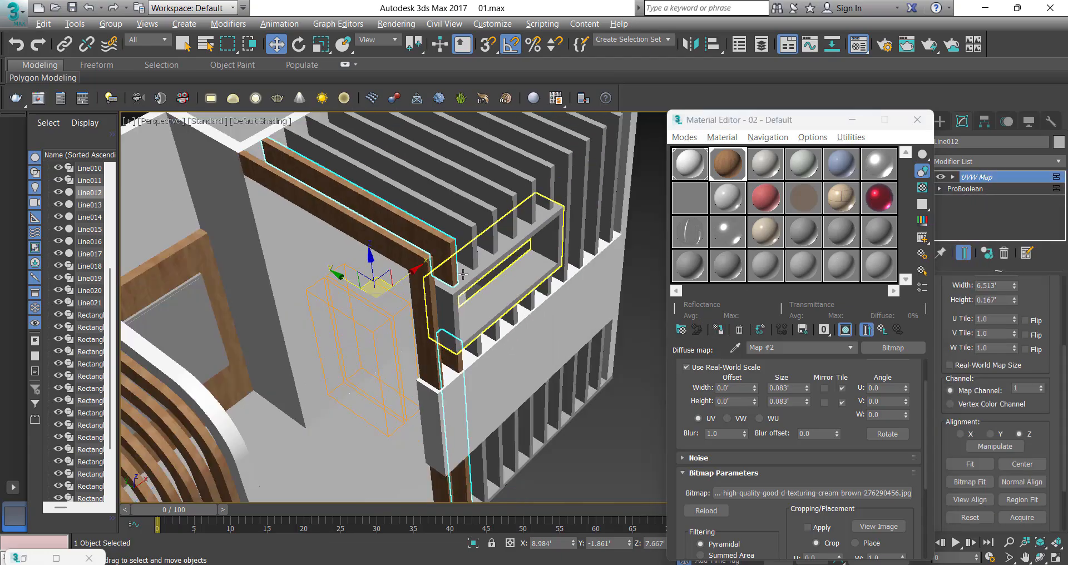
alt+middle_drag(489, 264, 477, 172)
scroll(478, 172, up, 3)
click(479, 162)
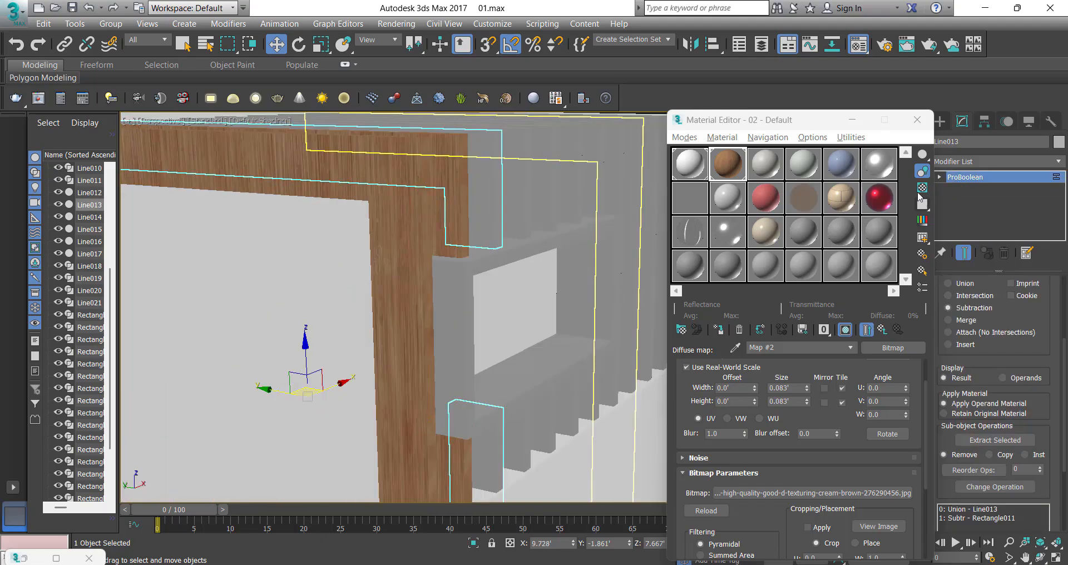
right_click(977, 179)
click(980, 199)
click(718, 332)
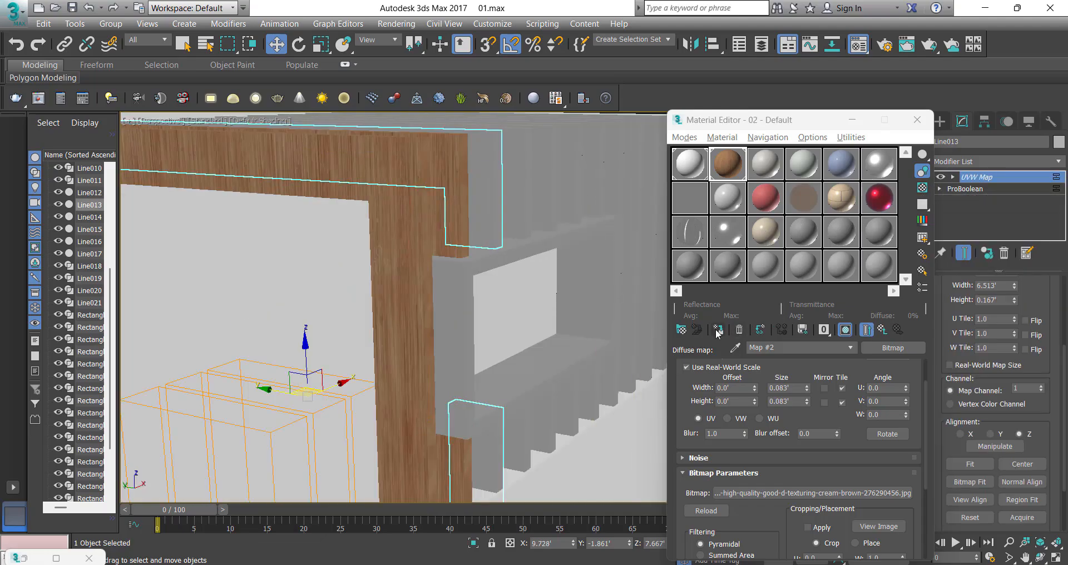
Step: Paste the copied UVW Map onto the fourth and fifth slats of the slatted section and assign them the wood material
alt+middle_drag(472, 234, 449, 270)
click(448, 270)
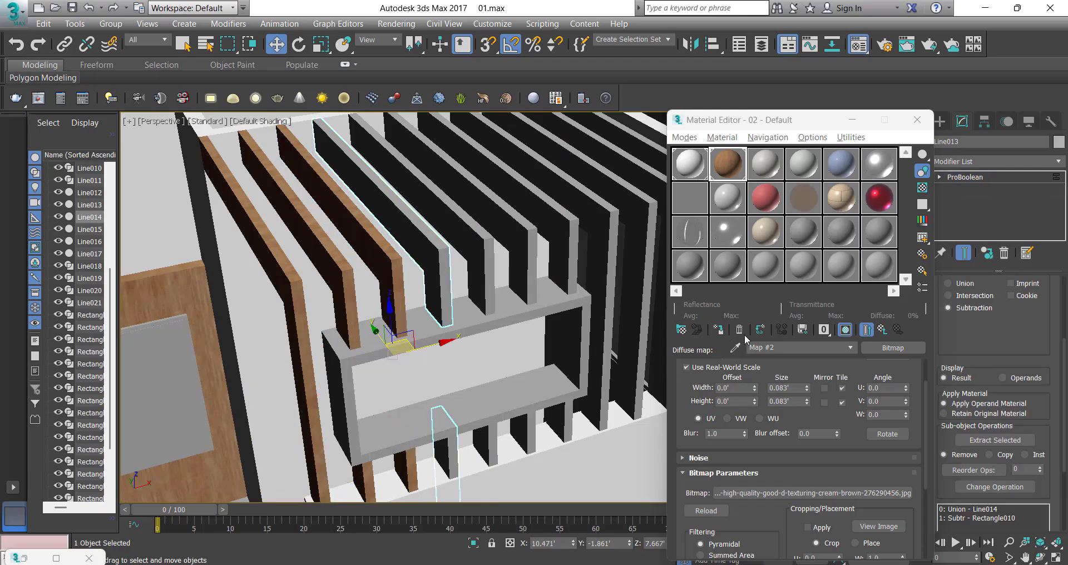
right_click(1000, 177)
click(979, 196)
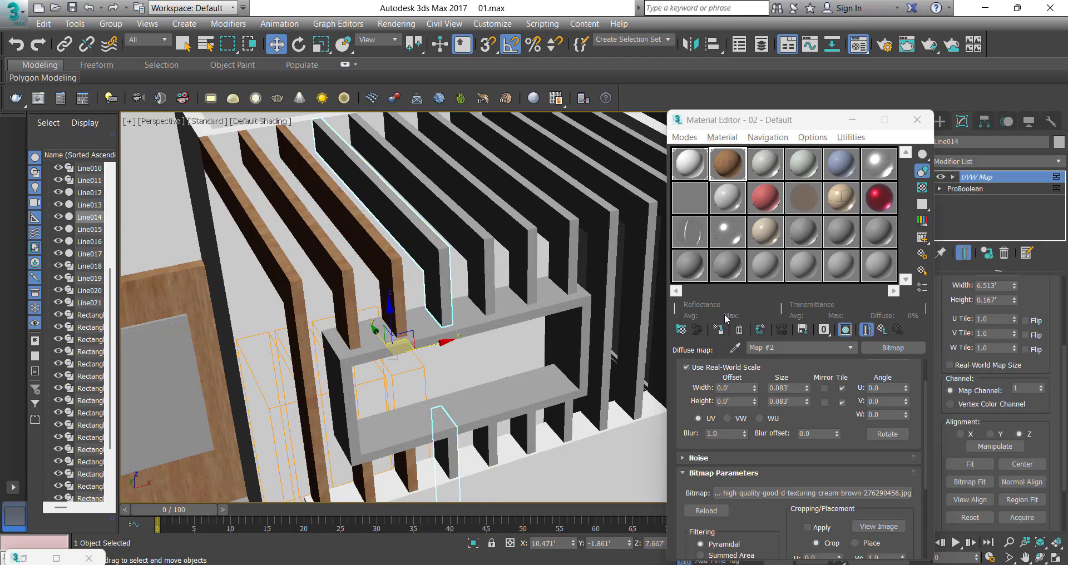
click(717, 332)
click(481, 278)
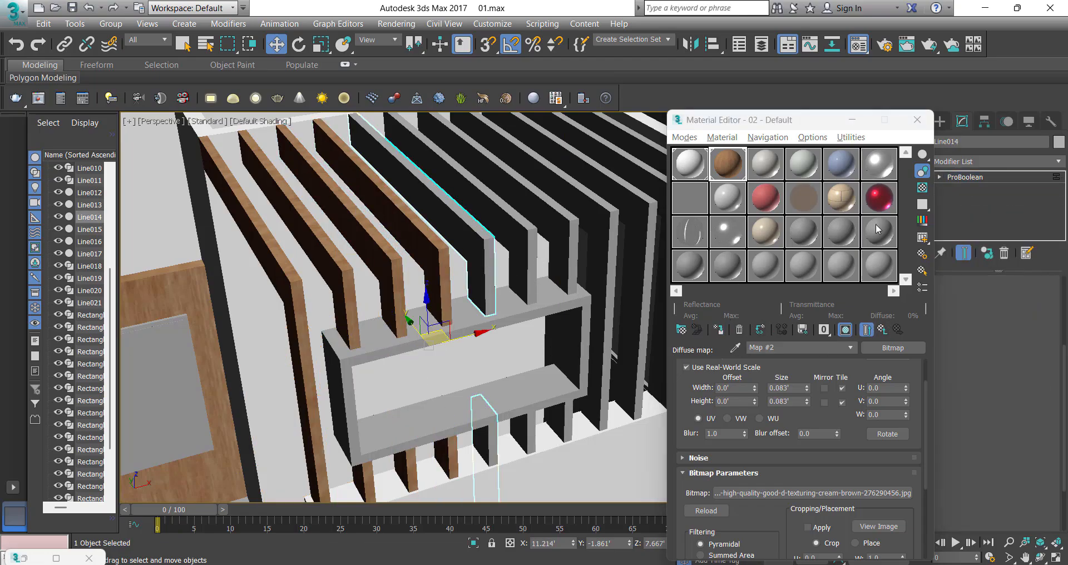
right_click(974, 177)
click(980, 199)
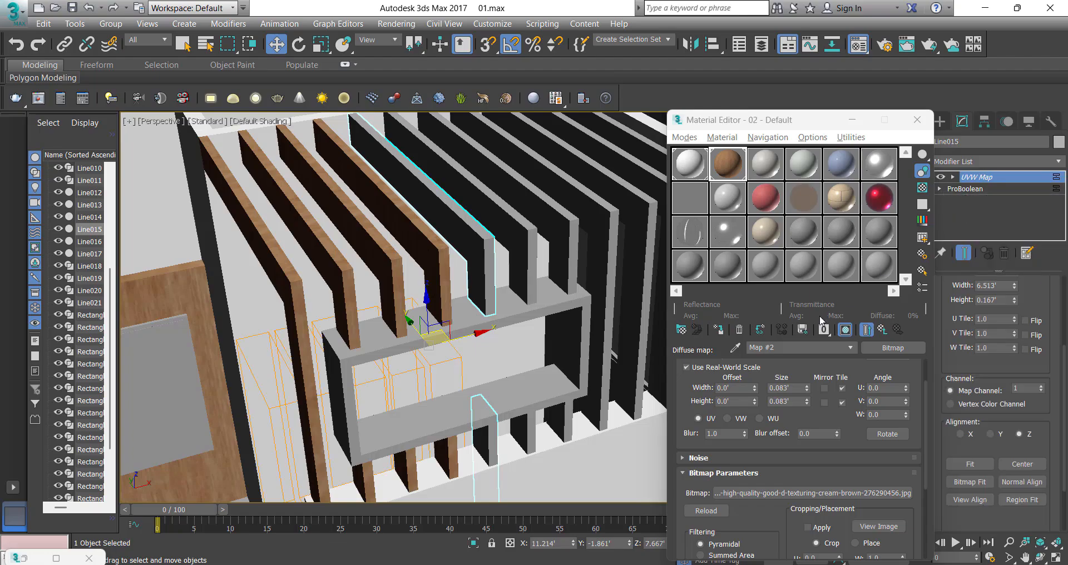
click(710, 329)
Step: Paste the copied UVW Map onto the sixth and seventh slats of the slatted section and assign them the wood material
click(489, 211)
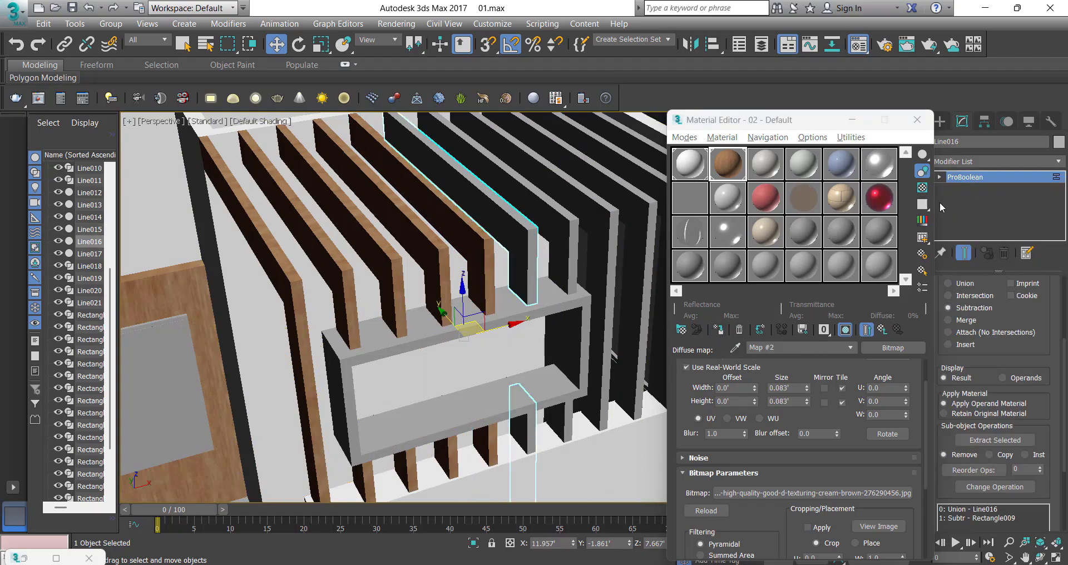
right_click(983, 182)
click(983, 191)
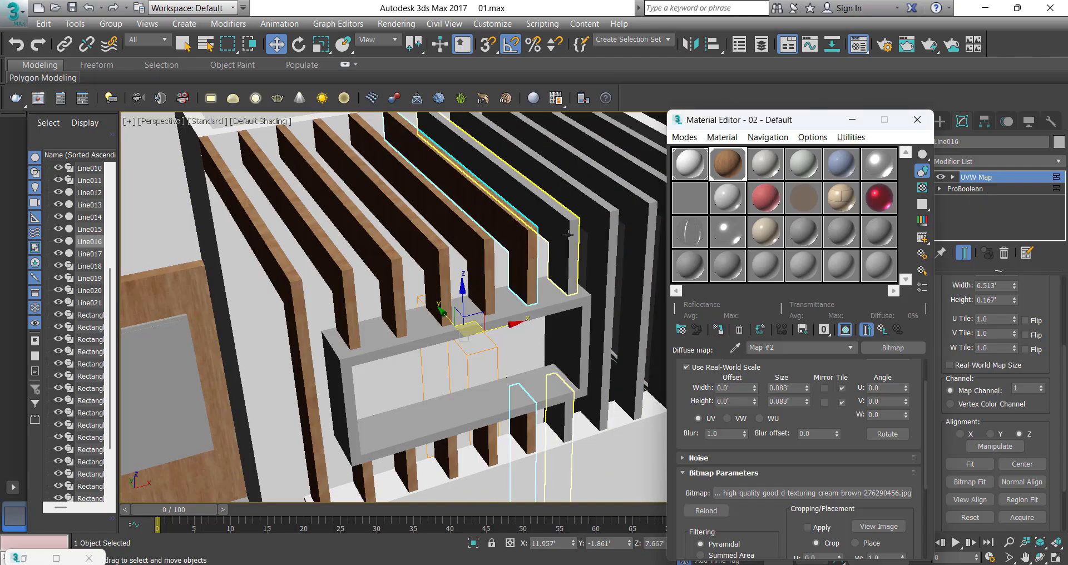
click(567, 234)
right_click(971, 178)
click(981, 195)
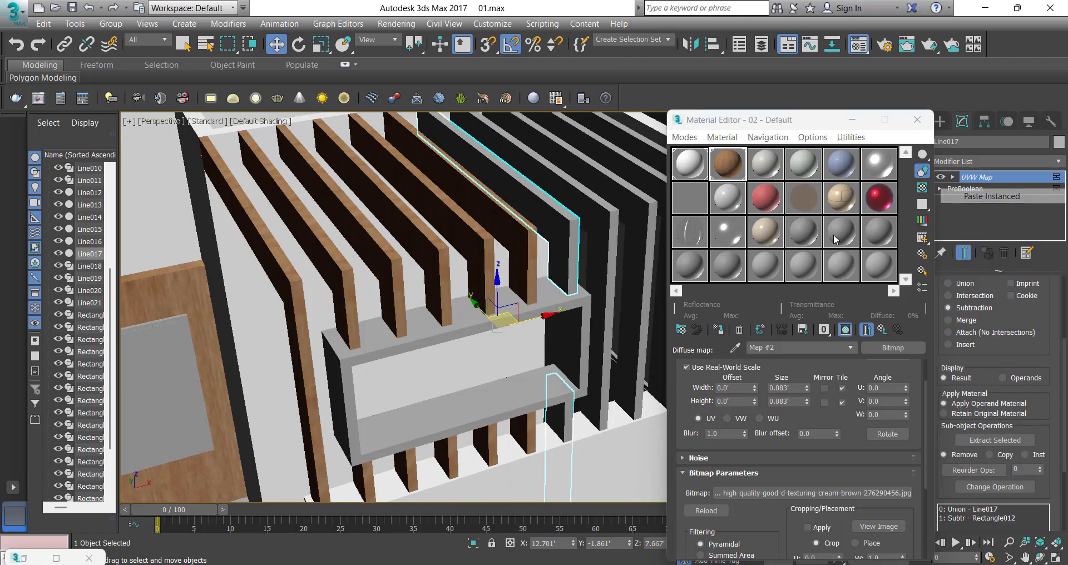
click(719, 329)
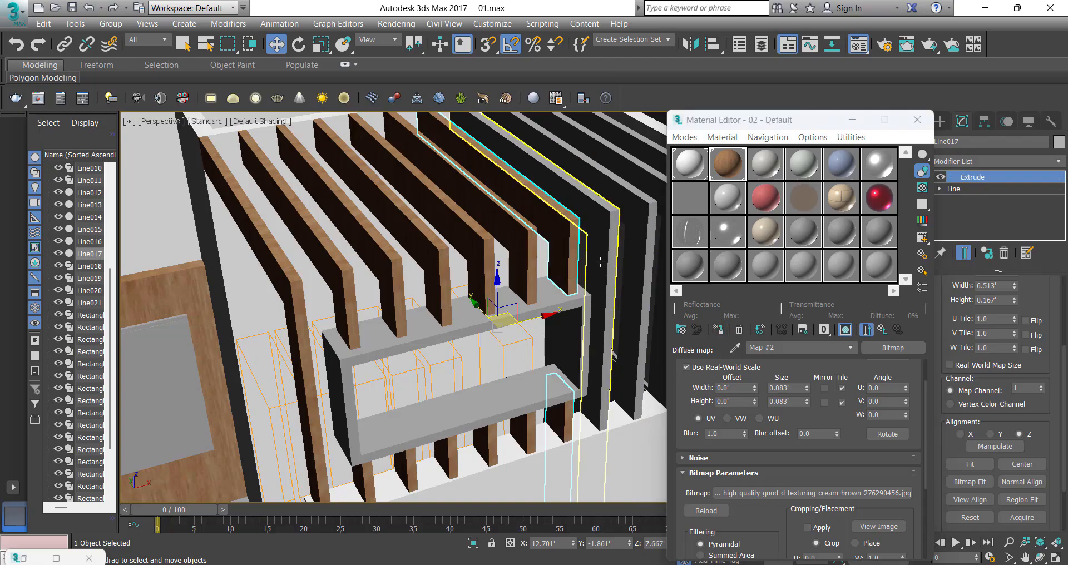
Step: Assign the wood material to the eighth and ninth slats and paste the copied UVW Map onto both as an instance
click(608, 274)
click(718, 330)
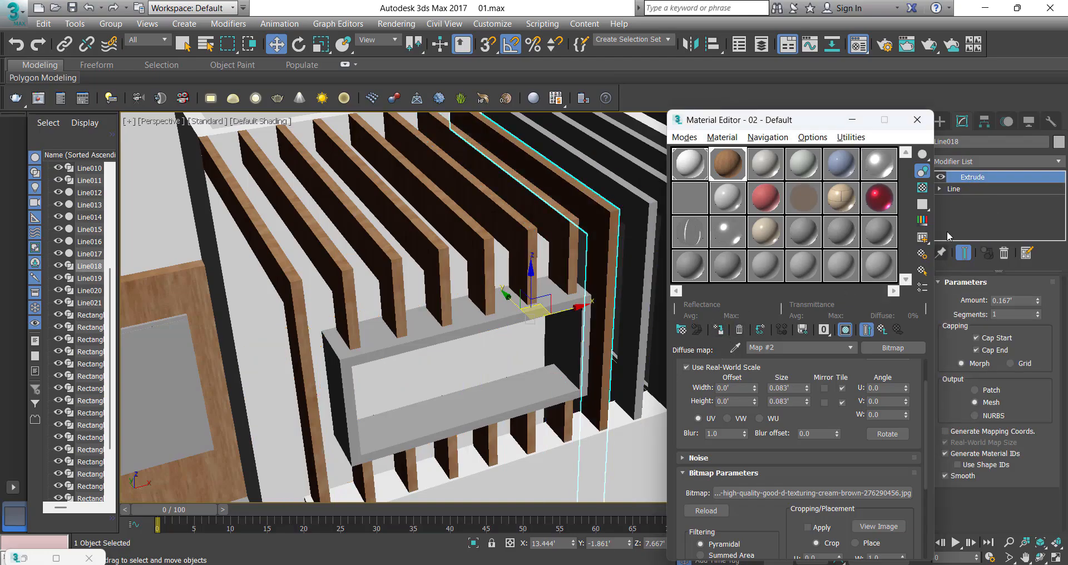
right_click(995, 176)
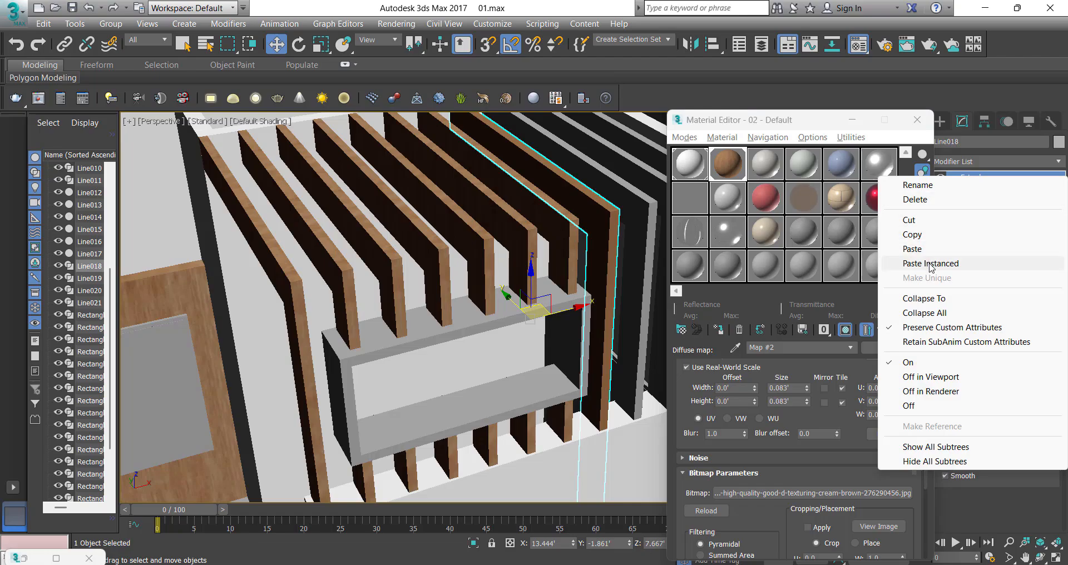
click(912, 263)
middle_drag(618, 247, 593, 168)
scroll(563, 240, down, 3)
scroll(592, 167, up, 4)
click(592, 165)
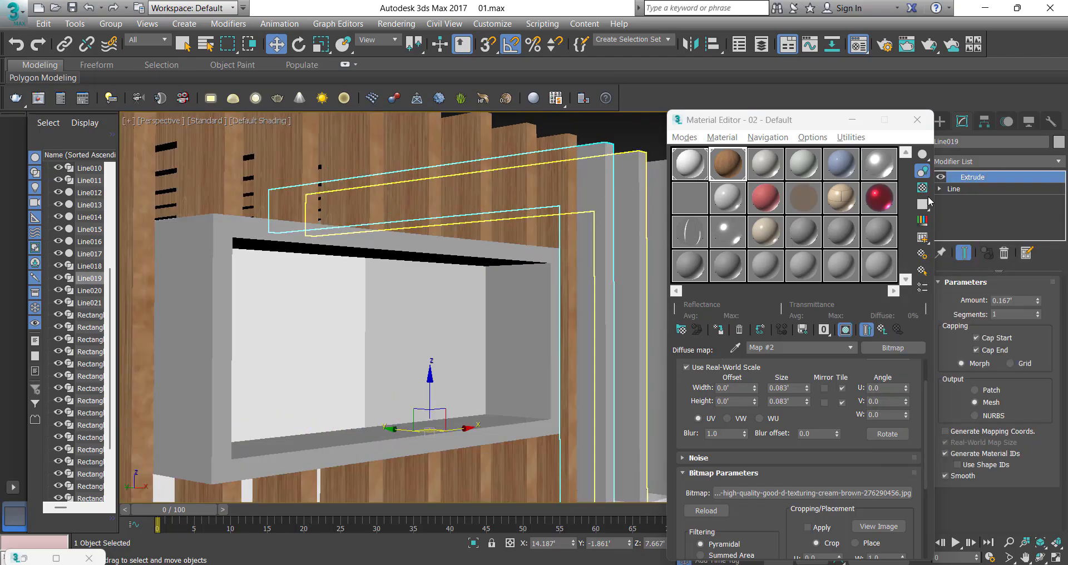
right_click(981, 178)
click(926, 262)
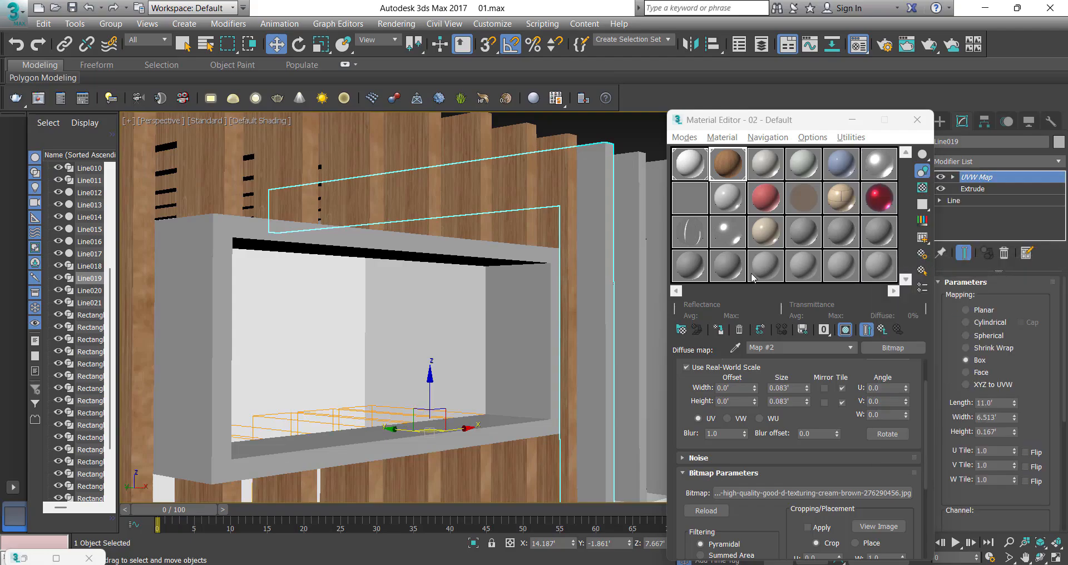
click(714, 334)
Step: Paste the copied UVW Map as an instance onto the tenth and eleventh slats and assign them the wood material
scroll(556, 250, down, 3)
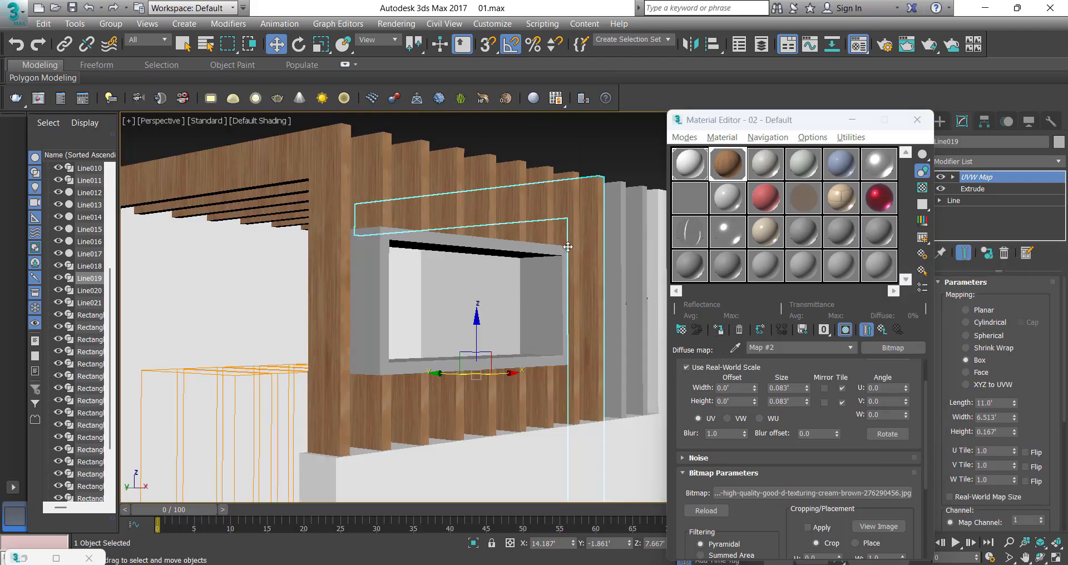
alt+middle_drag(561, 239, 533, 292)
click(564, 273)
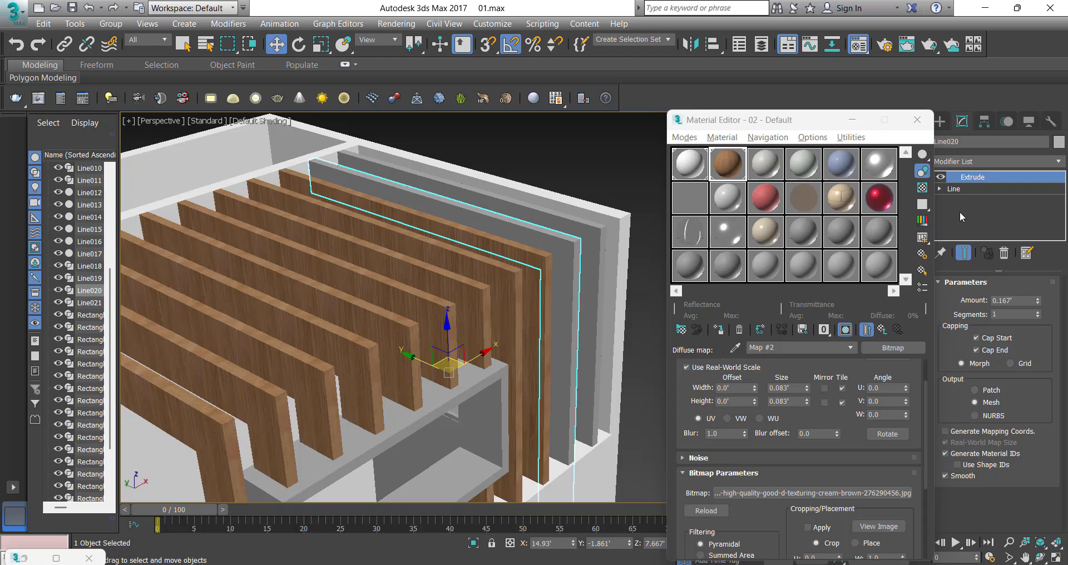
right_click(978, 178)
click(937, 261)
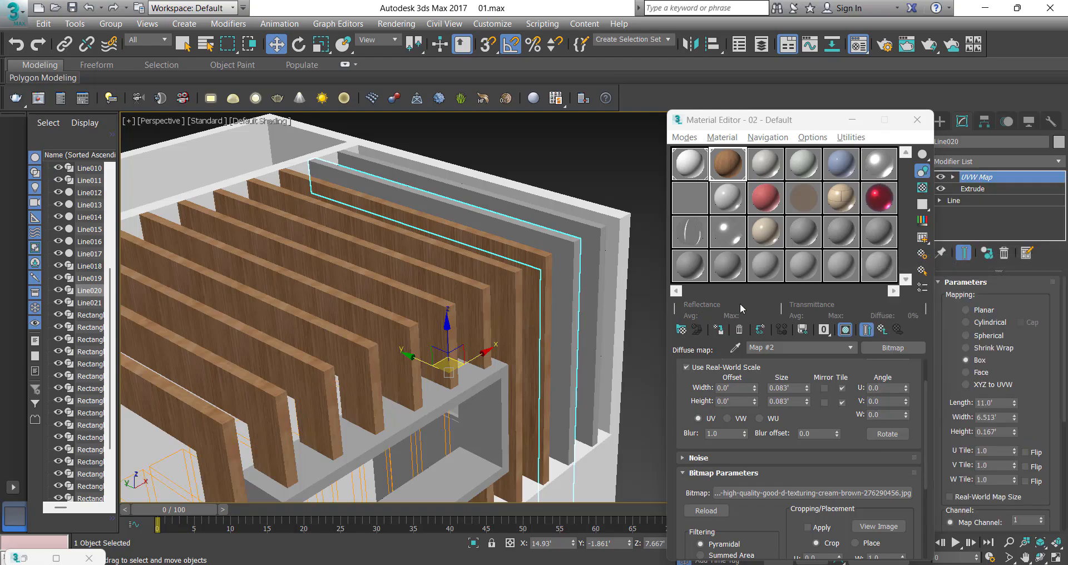
click(717, 334)
click(590, 278)
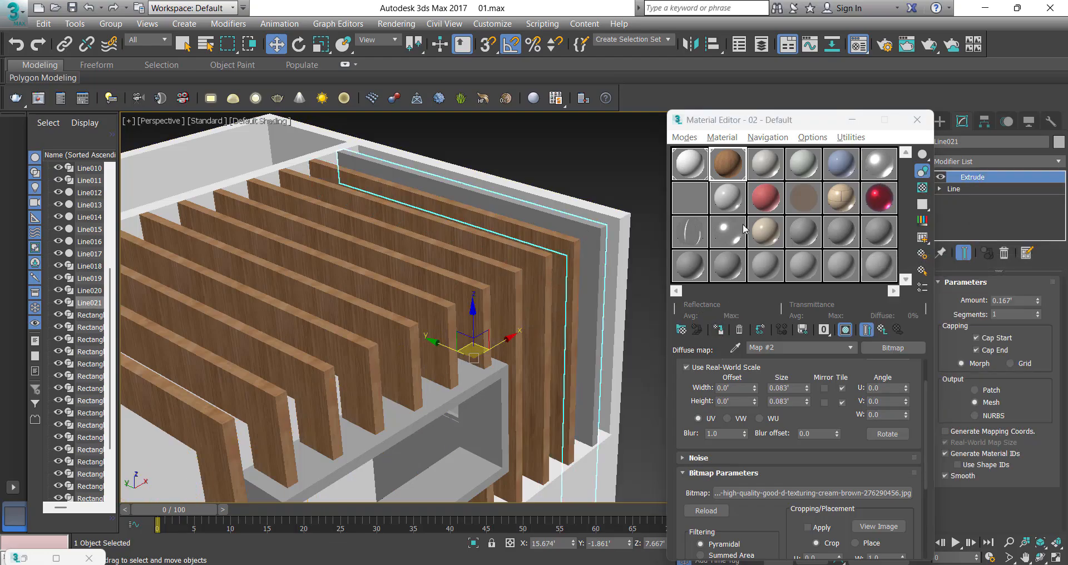
right_click(979, 177)
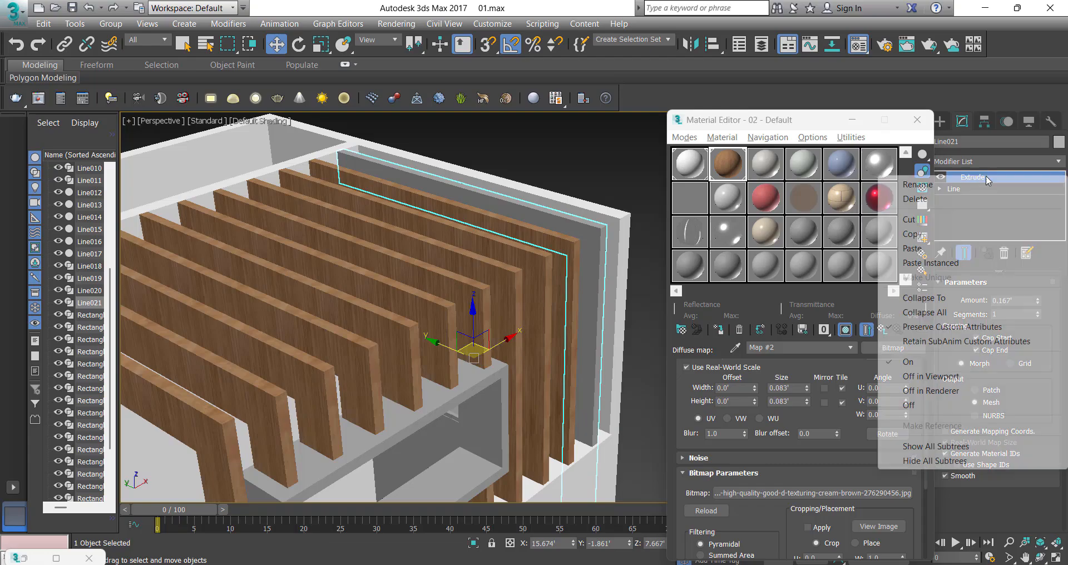
click(940, 262)
click(718, 331)
scroll(610, 287, down, 6)
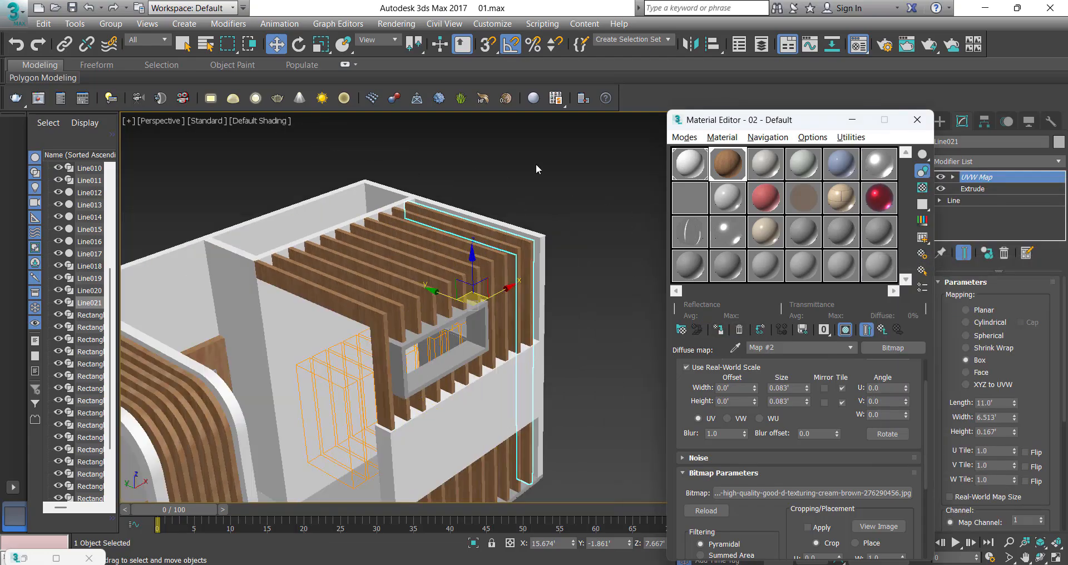
Step: Assign the wood material to the rectangular niche frame set in the slats and paste the copied UVW Map onto it
click(538, 168)
alt+middle_drag(556, 351, 549, 261)
scroll(550, 261, up, 6)
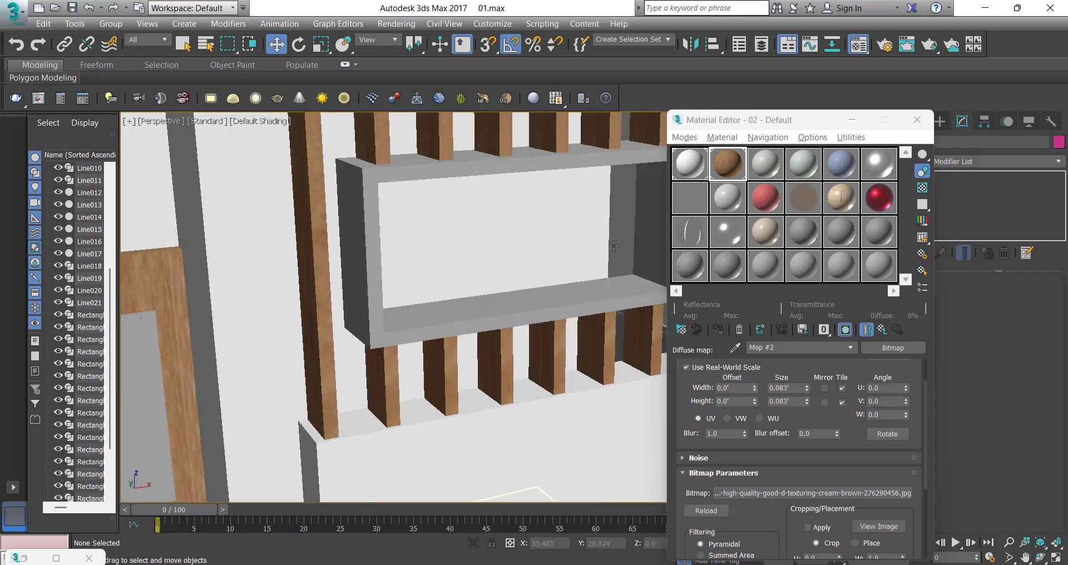
click(619, 278)
alt+middle_drag(619, 279, 606, 306)
scroll(605, 305, down, 5)
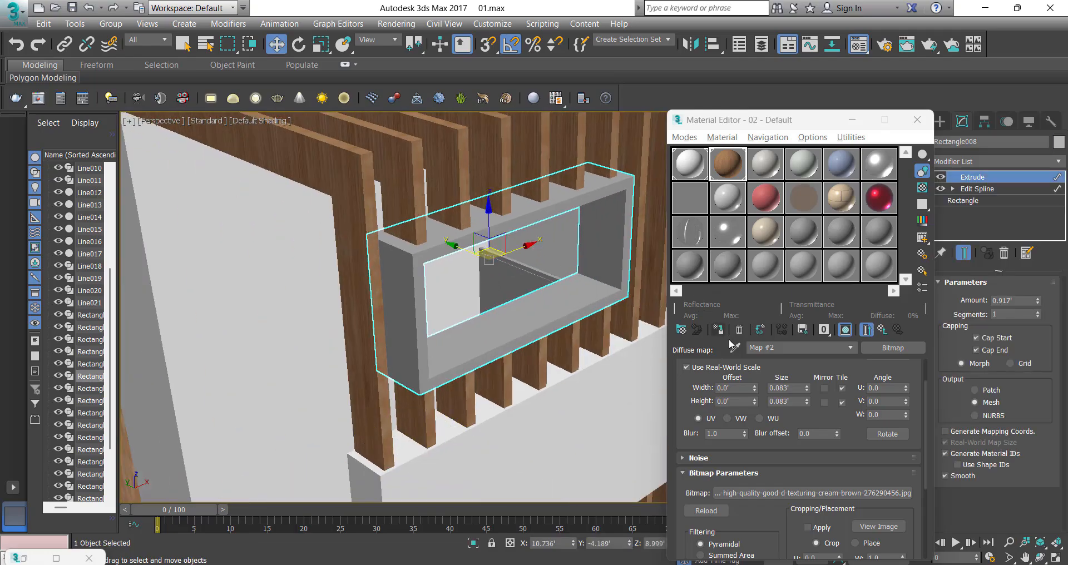
click(718, 331)
right_click(995, 177)
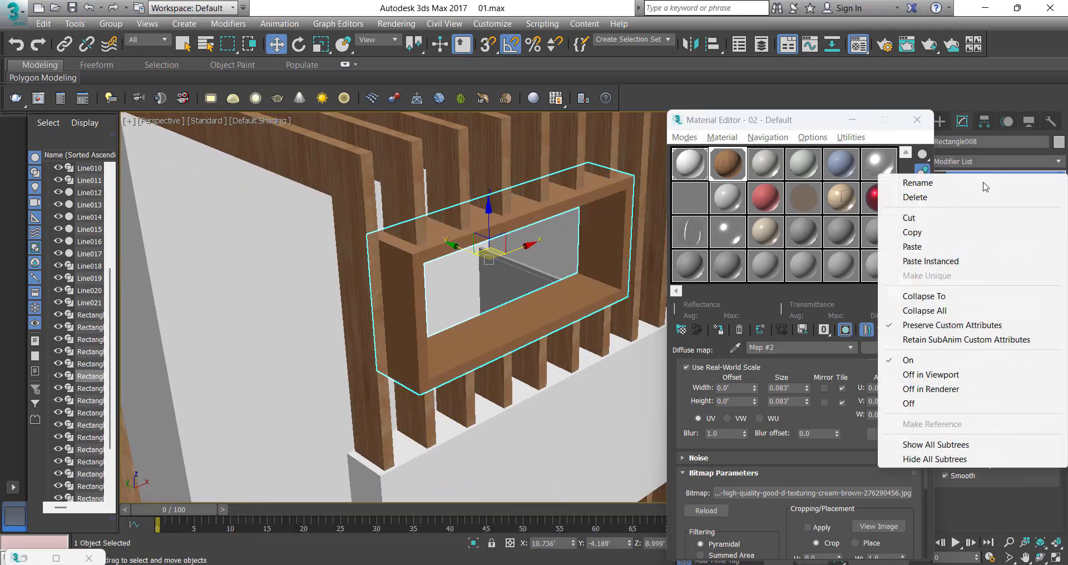
click(946, 247)
scroll(547, 274, down, 8)
scroll(547, 275, up, 5)
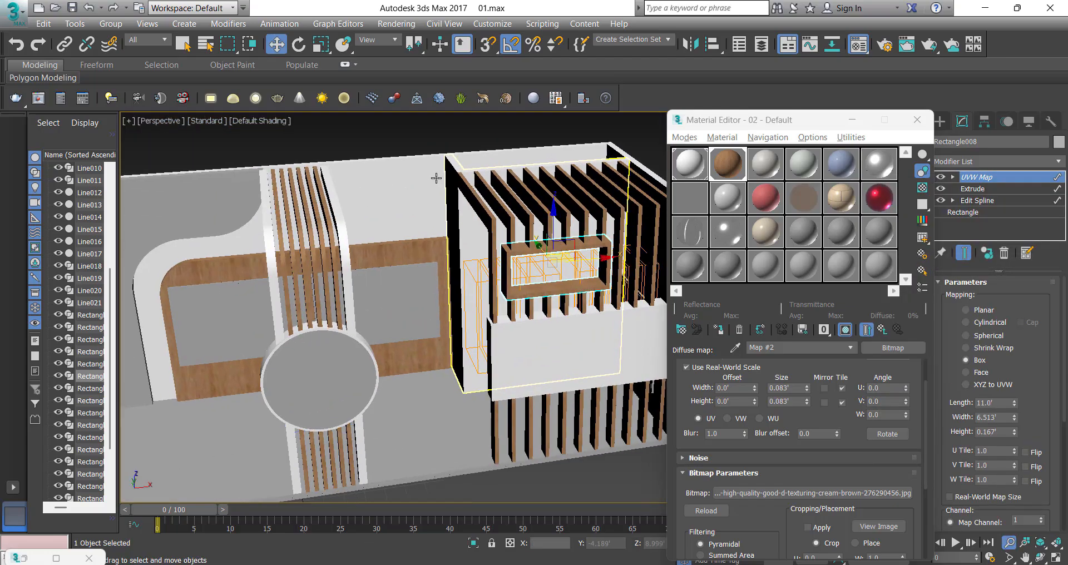
click(436, 171)
alt+middle_drag(481, 272, 538, 296)
click(917, 120)
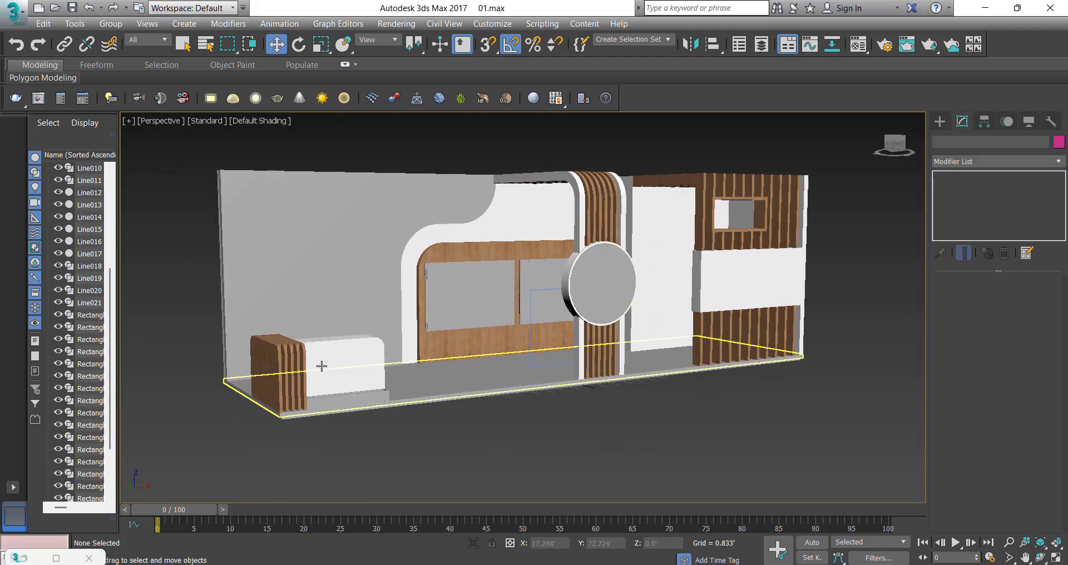
Step: Assign the wood material to the reception counter's base box and paste the copied UVW Map onto it as an instance
click(336, 401)
key(z)
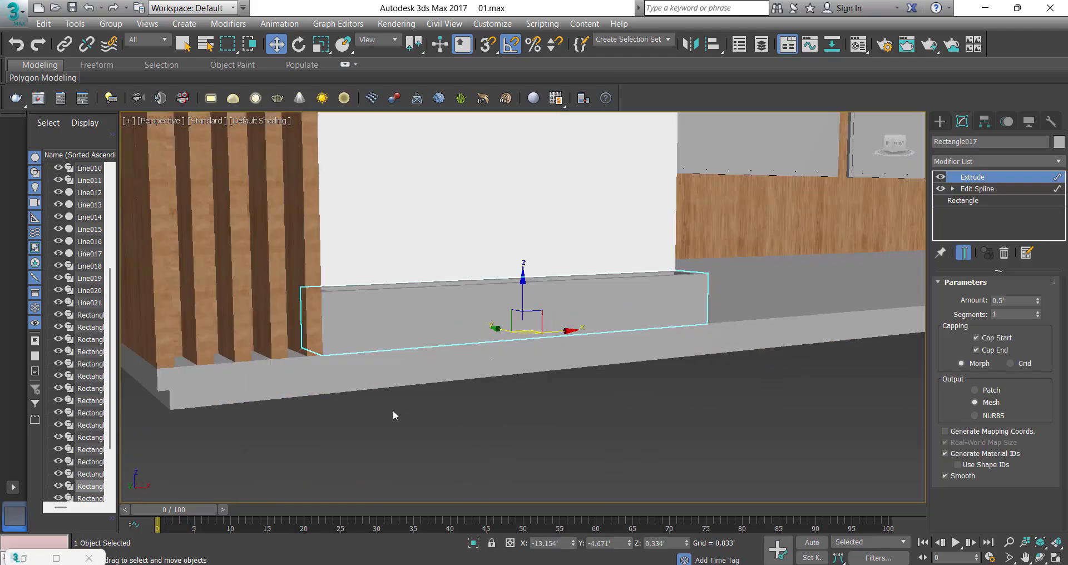
alt+middle_drag(393, 409, 457, 365)
scroll(454, 377, down, 2)
key(m)
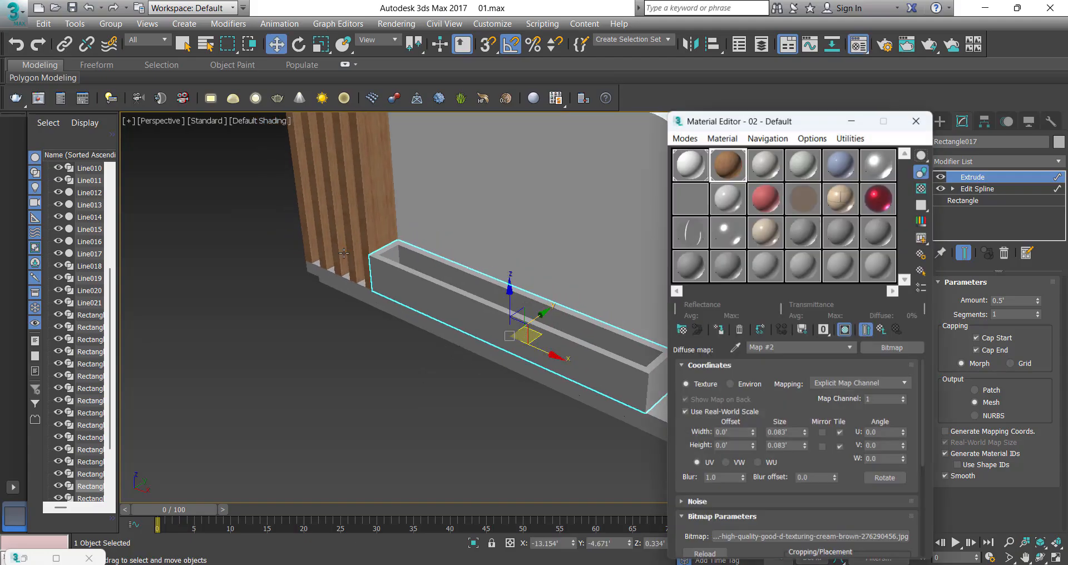
click(723, 329)
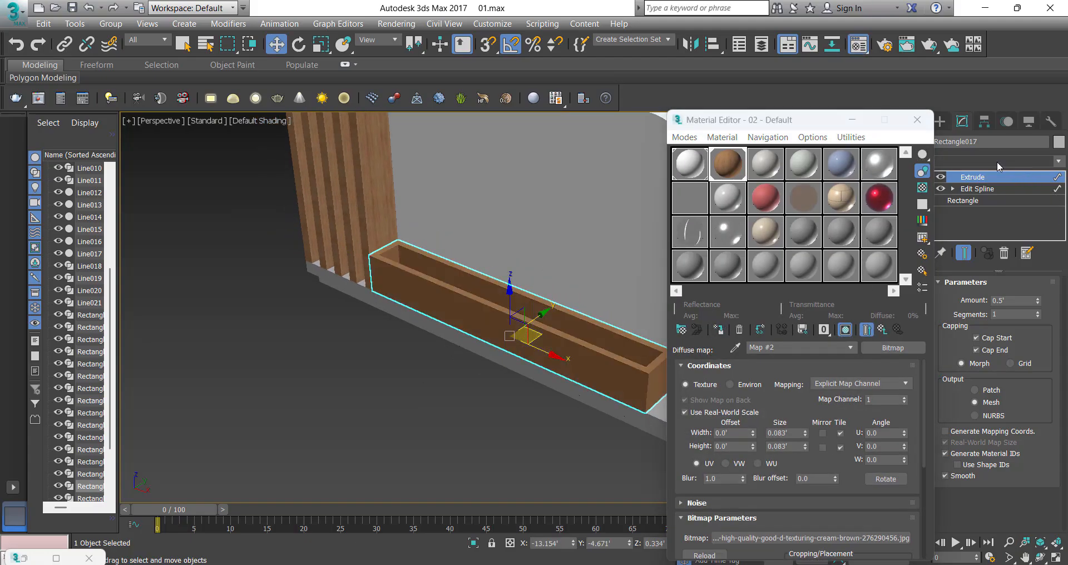
right_click(990, 178)
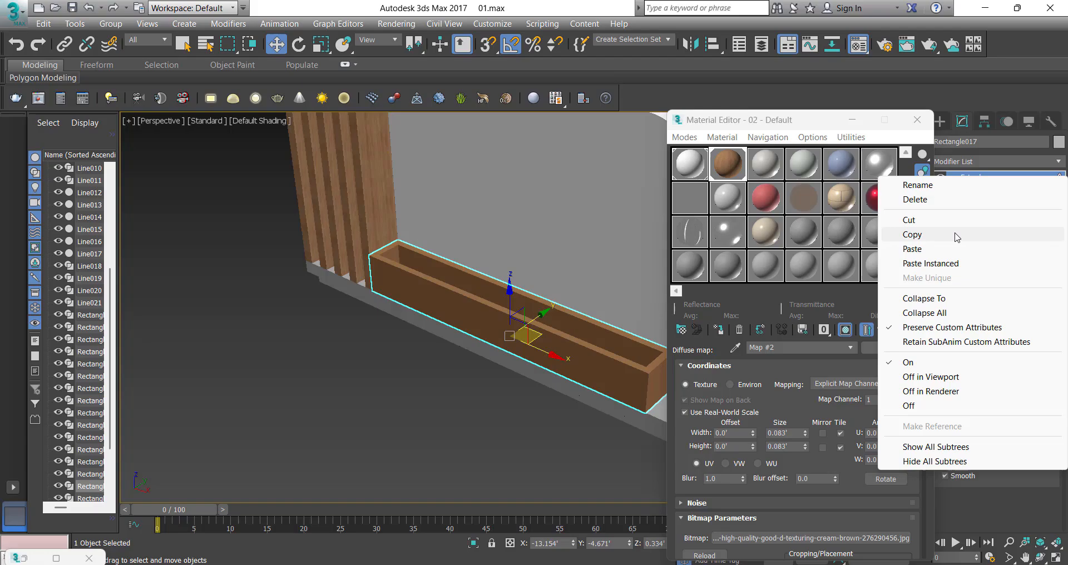
click(936, 264)
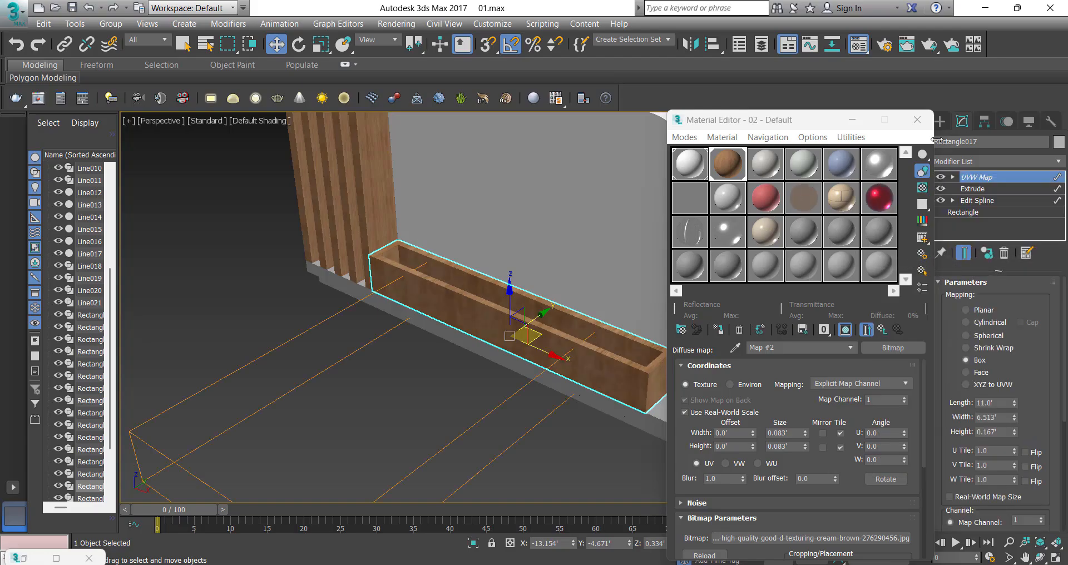
click(917, 119)
Step: Change the third material, 03 - Default, to a VRayLightMtl and assign it to the booth's floor slab
click(341, 424)
scroll(444, 410, down, 5)
alt+middle_drag(445, 410, 531, 350)
scroll(520, 415, down, 3)
click(487, 410)
alt+middle_drag(488, 410, 517, 449)
scroll(543, 418, up, 3)
key(m)
scroll(481, 422, up, 4)
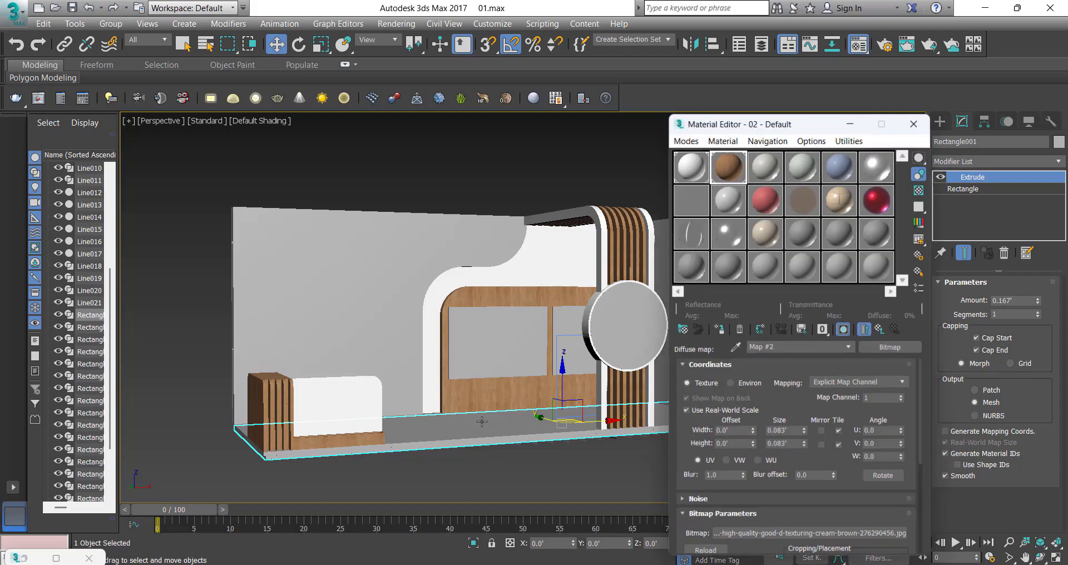
click(764, 170)
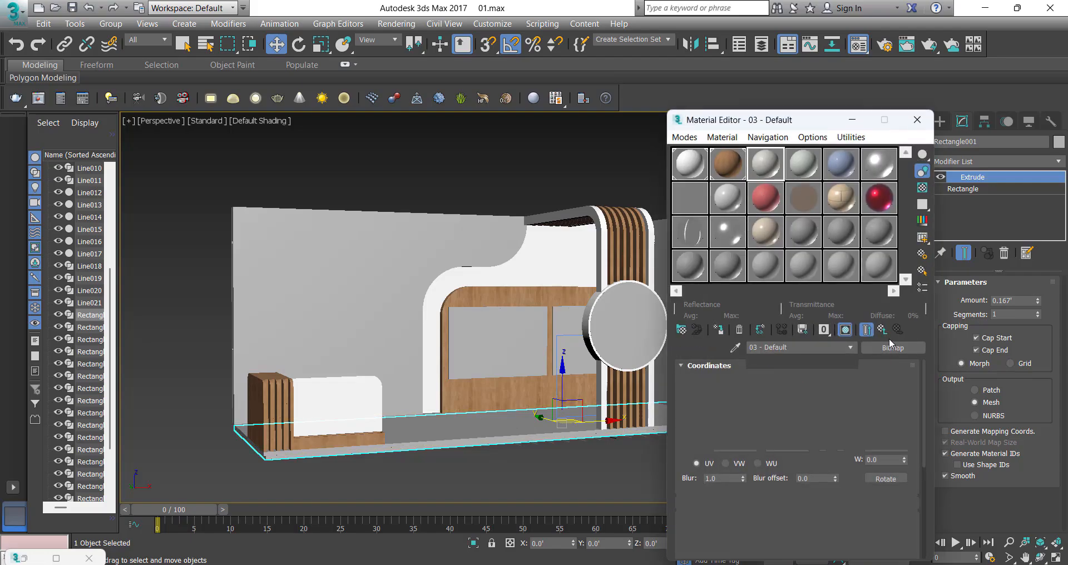
click(892, 348)
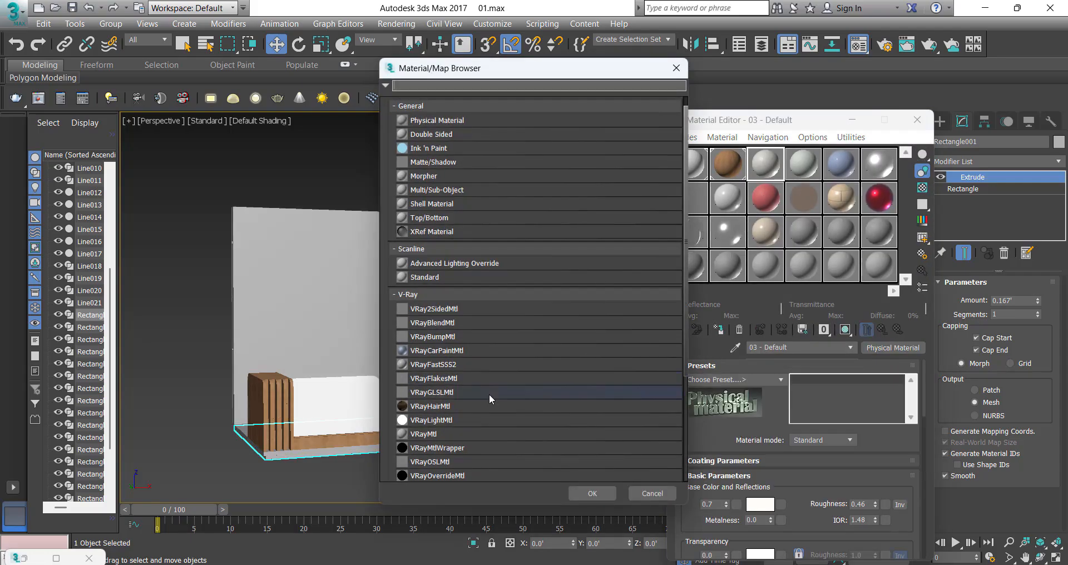
double_click(445, 421)
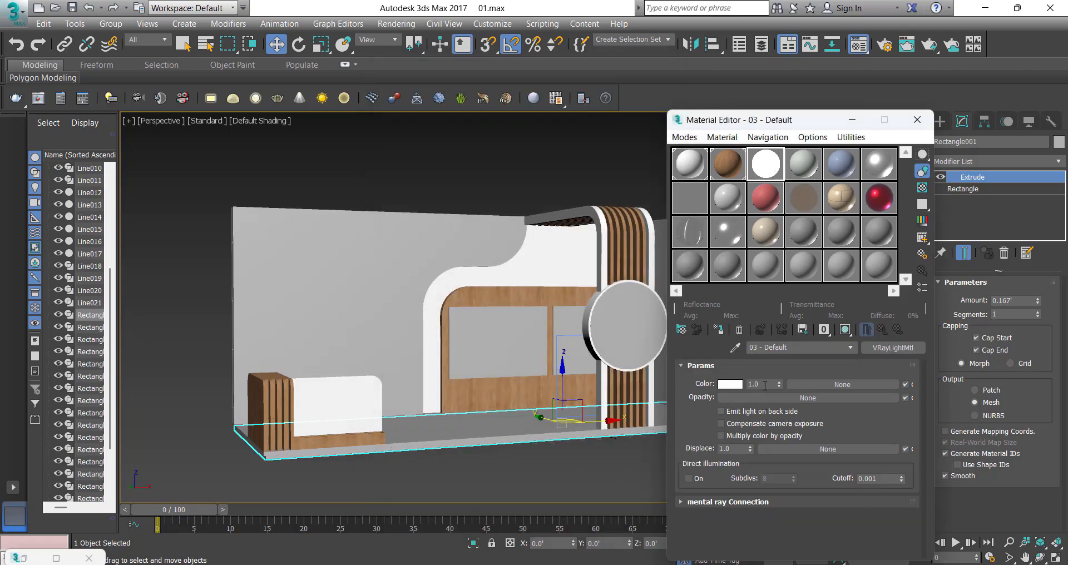
click(718, 330)
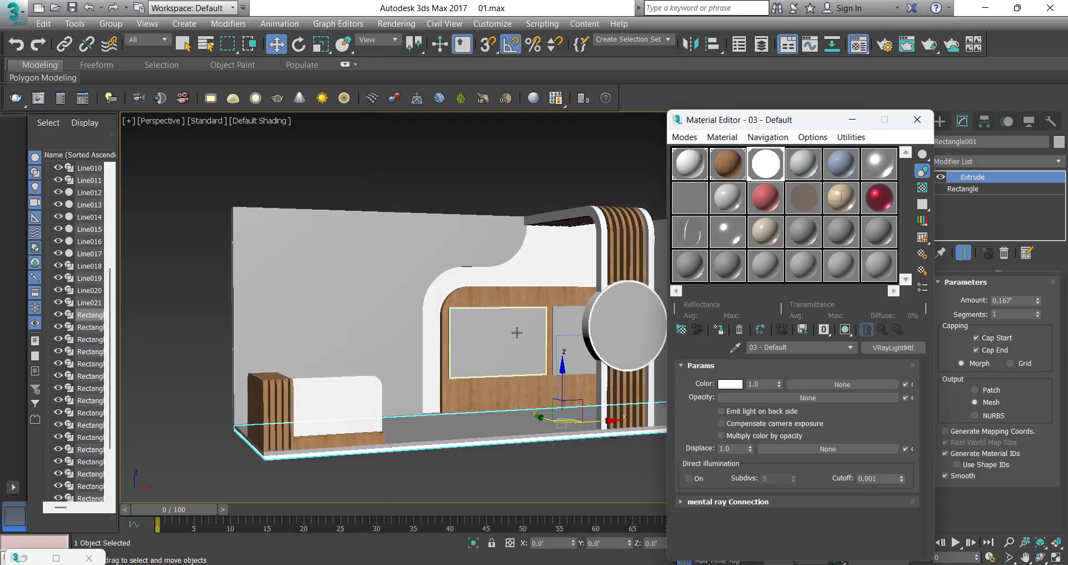
click(596, 450)
Step: Select the frame of the first screen on the wood panel and activate the white material, 01 - Default
alt+middle_drag(565, 459, 418, 359)
alt+middle_drag(418, 358, 459, 358)
scroll(454, 353, up, 4)
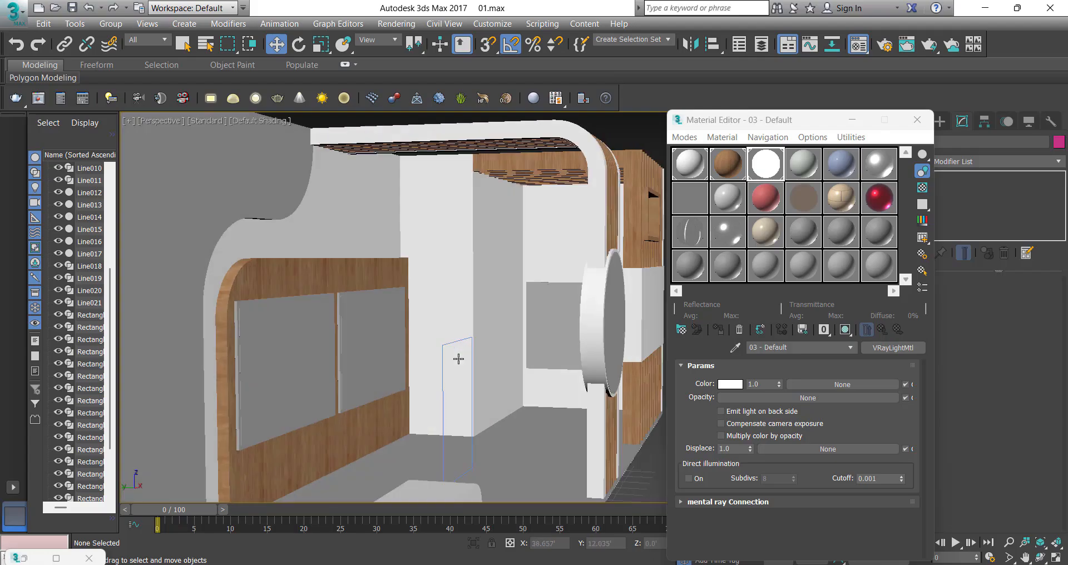
scroll(248, 310, up, 5)
click(271, 360)
scroll(272, 361, down, 3)
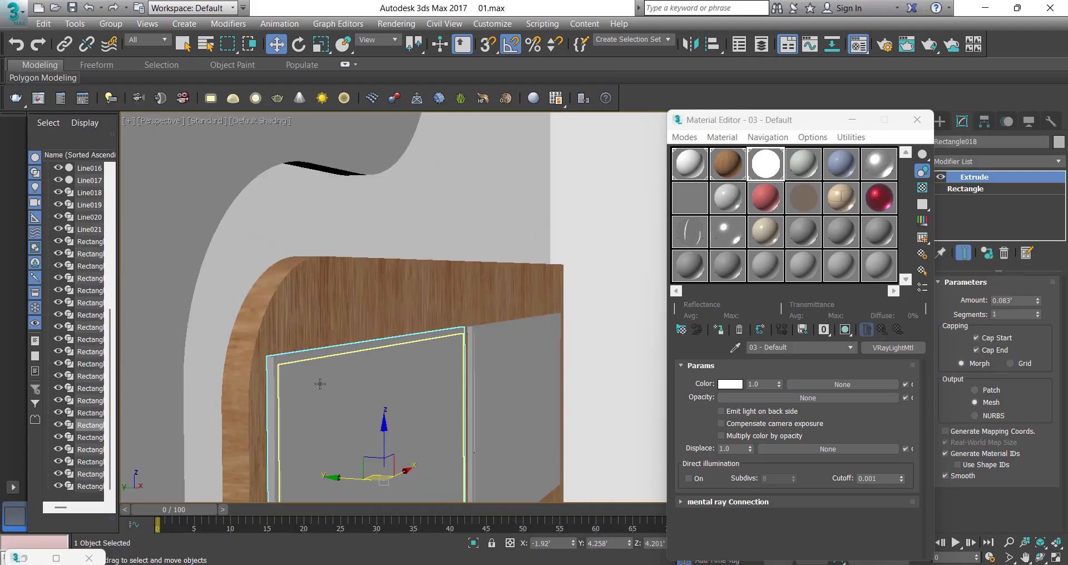
alt+middle_drag(319, 384, 325, 399)
click(689, 163)
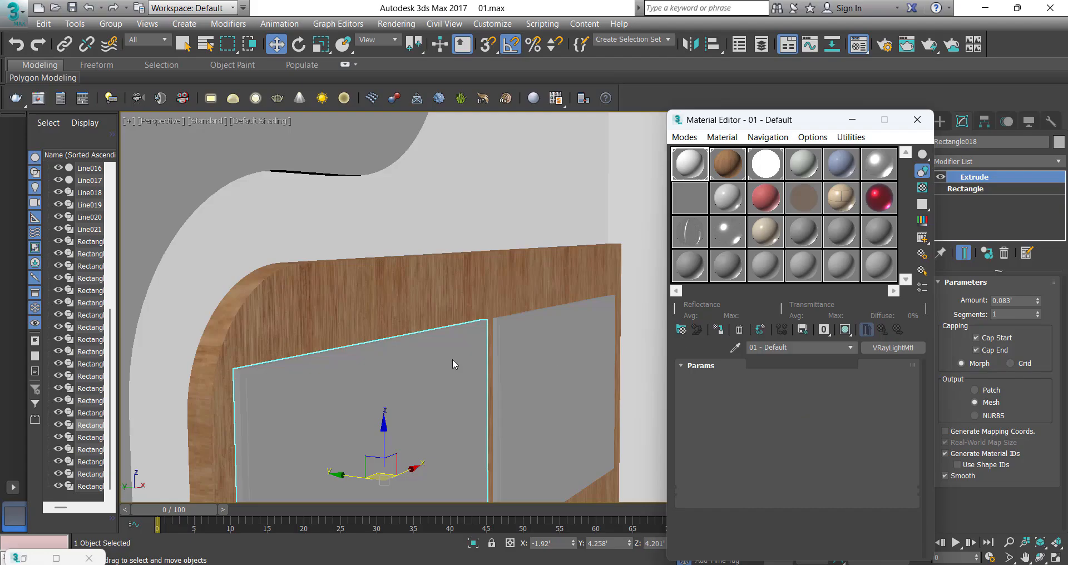
Step: Assign the light material, 03 - Default, to the screen faces inside the frames on the wood panel
scroll(458, 312, down, 3)
alt+middle_drag(459, 312, 498, 274)
scroll(498, 275, up, 4)
scroll(488, 274, down, 8)
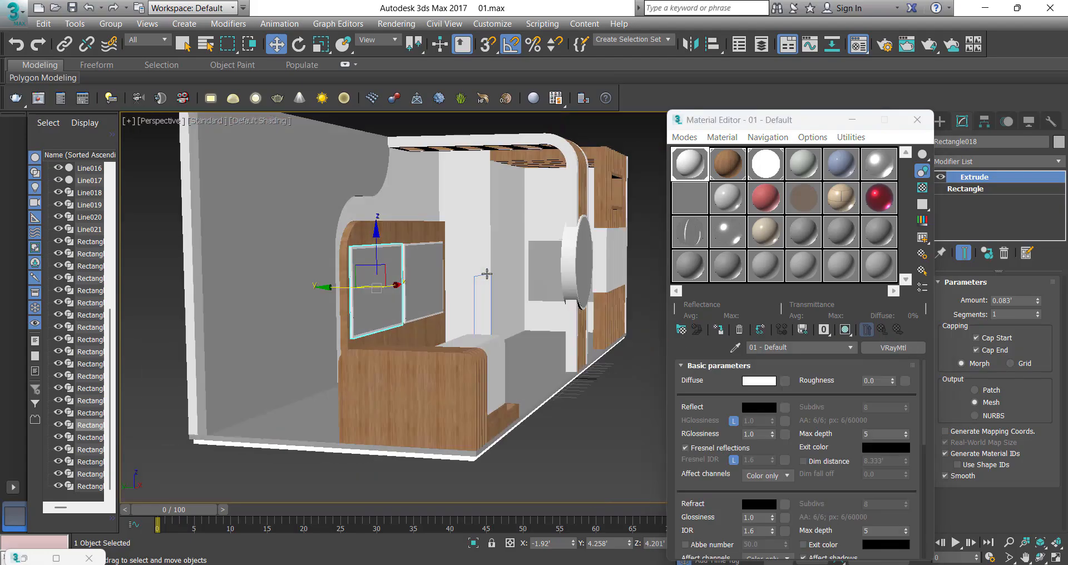
scroll(487, 273, up, 7)
scroll(529, 165, down, 4)
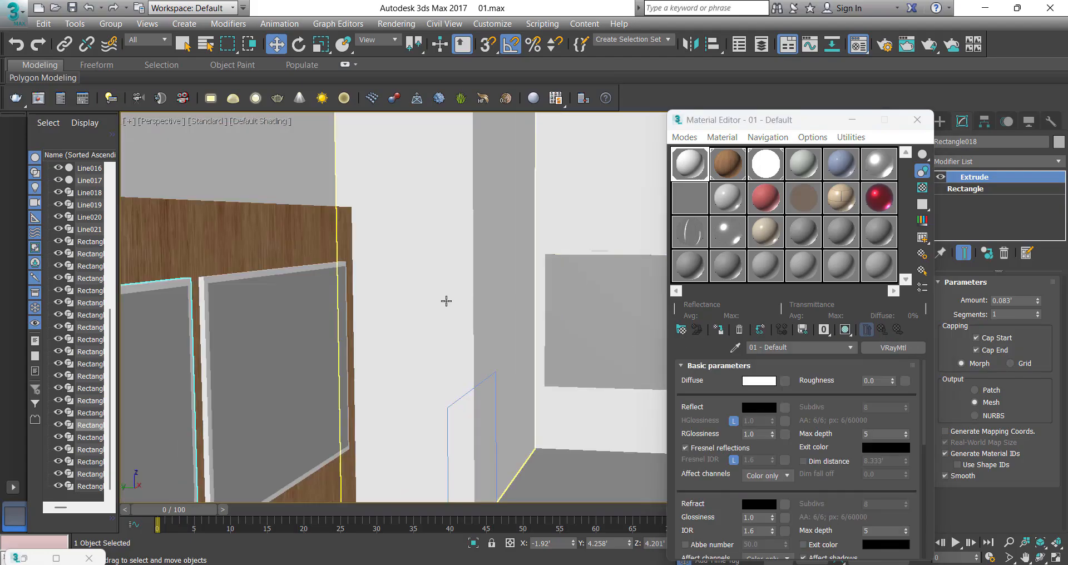
scroll(446, 301, down, 6)
alt+middle_drag(439, 303, 383, 326)
scroll(378, 323, up, 6)
click(355, 324)
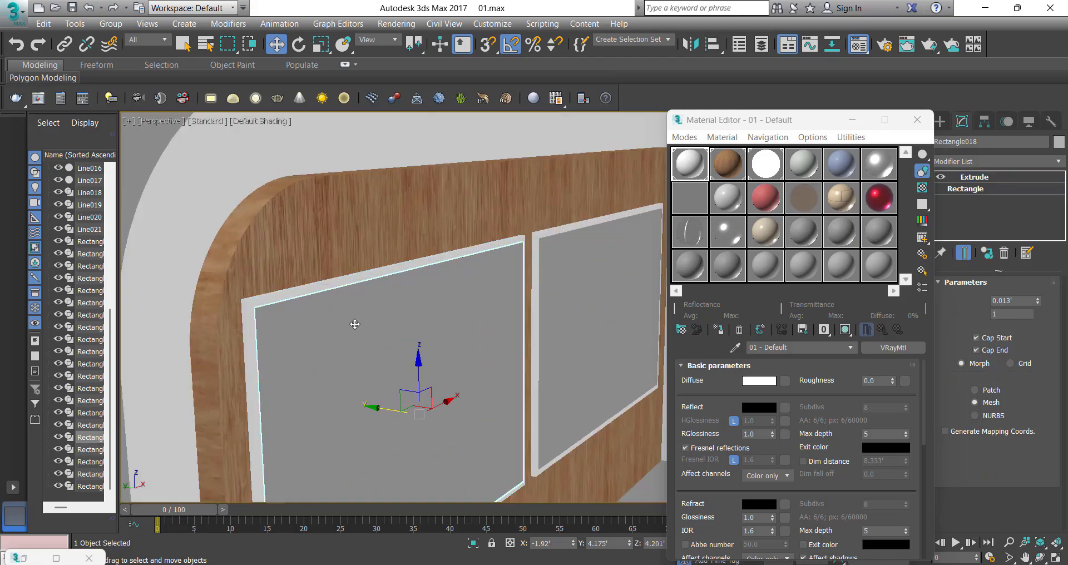
click(759, 169)
click(720, 331)
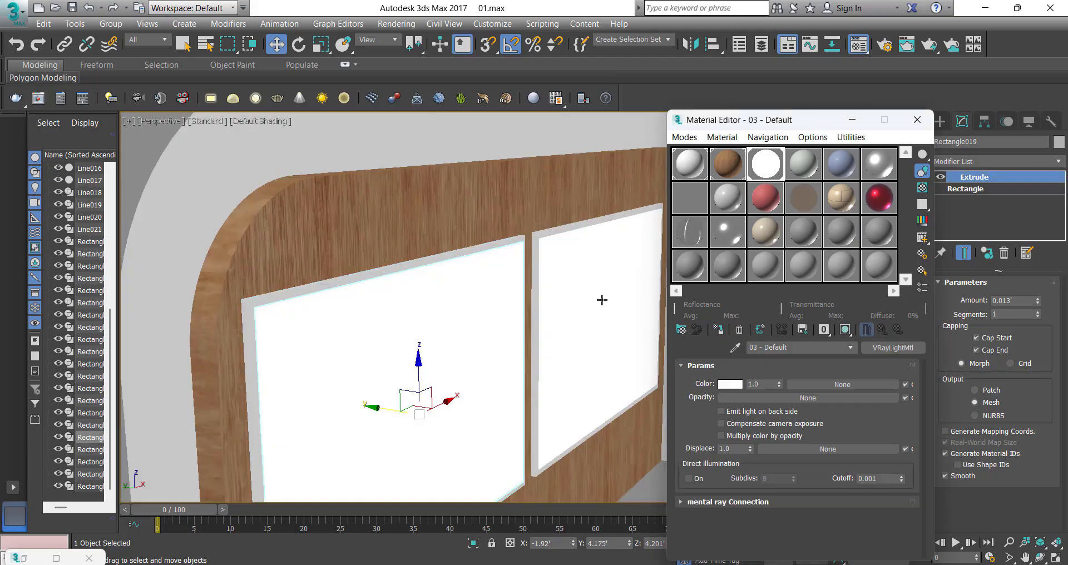
Step: Select the large grey wall with the curved edge beside the wood panel and examine its finish in the reference image
scroll(472, 269, down, 7)
alt+middle_drag(534, 305, 495, 316)
click(536, 401)
alt+middle_drag(431, 279, 338, 269)
scroll(358, 237, up, 6)
scroll(545, 284, down, 6)
alt+middle_drag(542, 287, 479, 296)
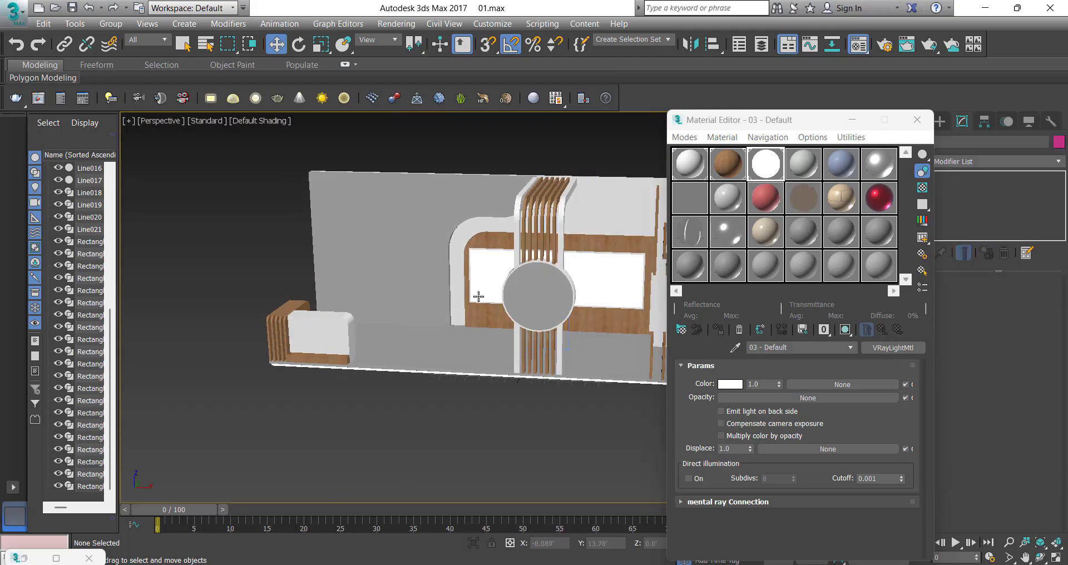
scroll(453, 215, up, 5)
click(453, 215)
scroll(390, 323, down, 4)
alt+middle_drag(367, 304, 419, 331)
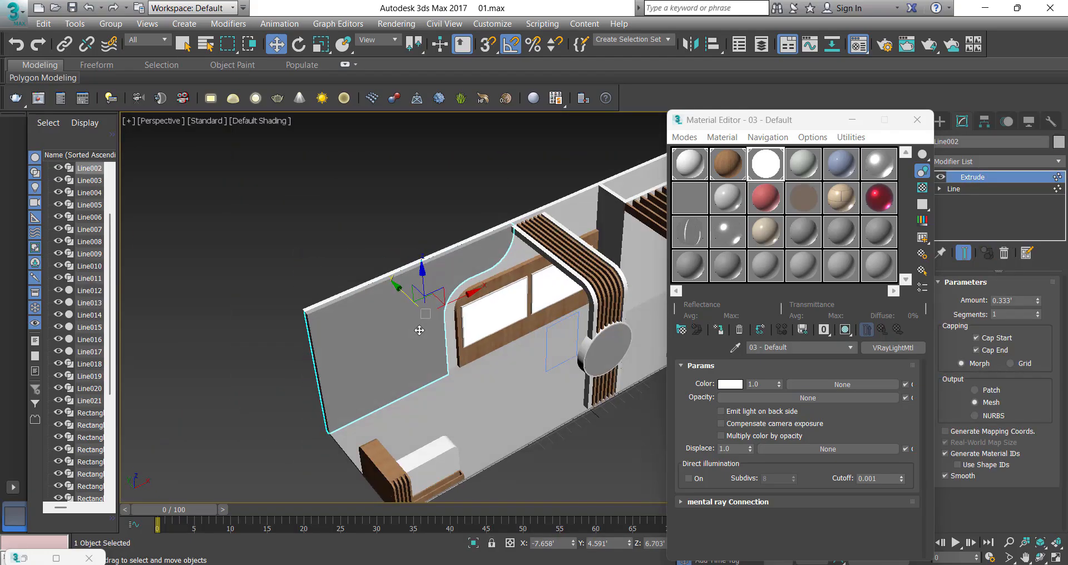
scroll(428, 334, up, 6)
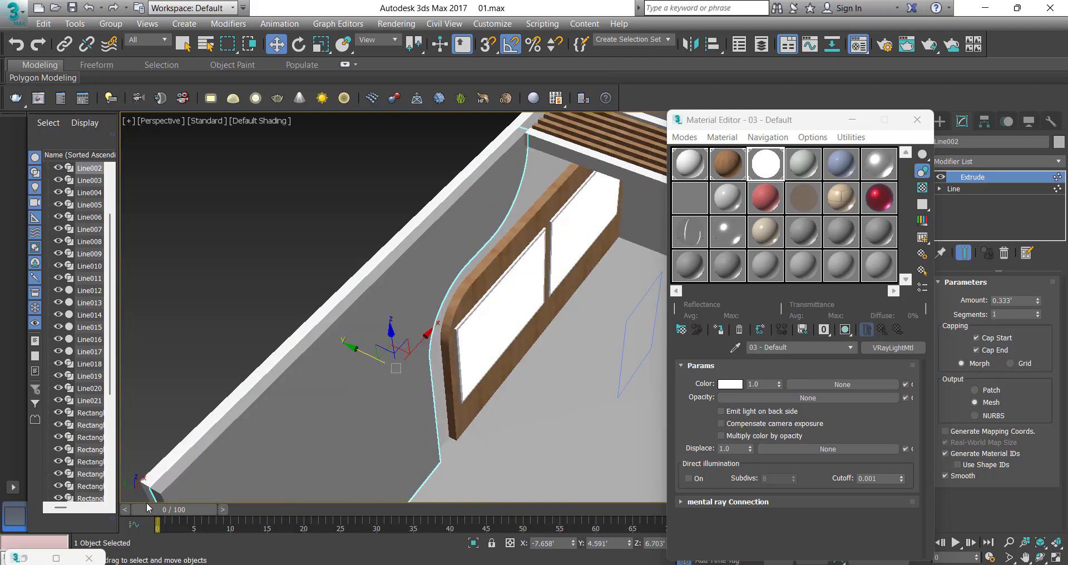
click(23, 558)
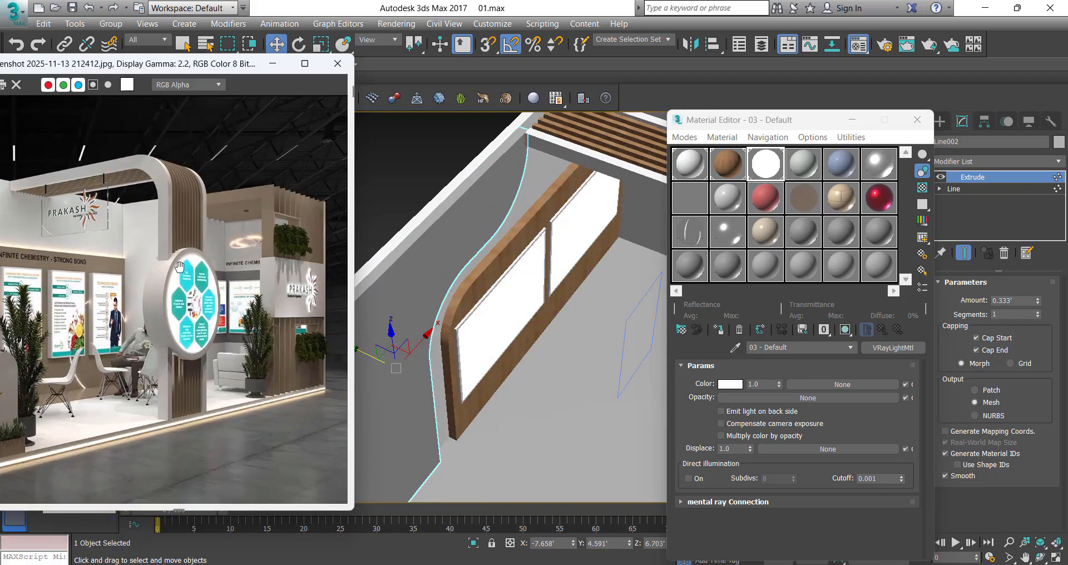
scroll(44, 191, up, 6)
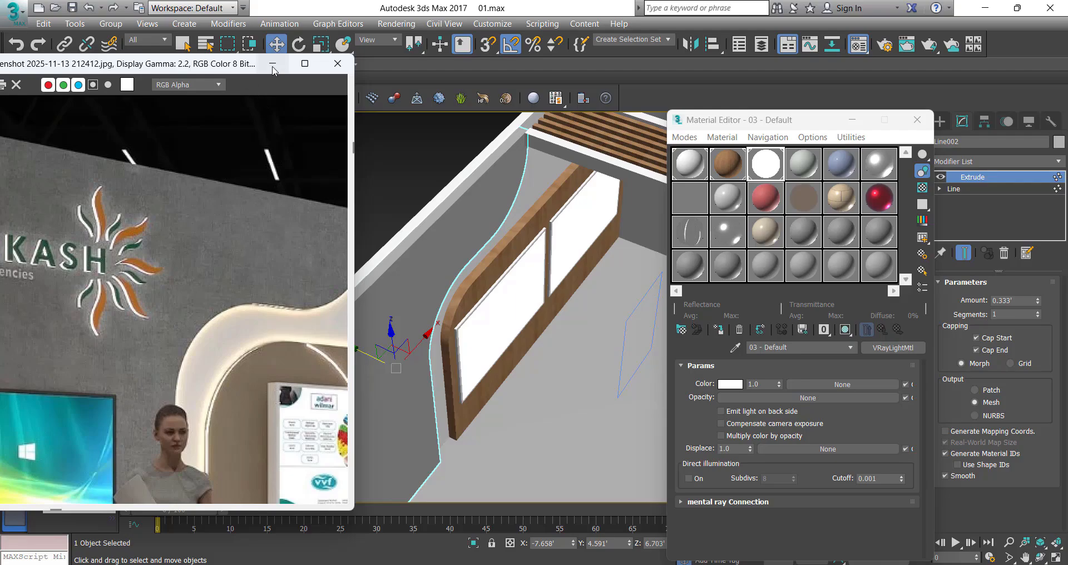
click(272, 64)
scroll(413, 250, down, 2)
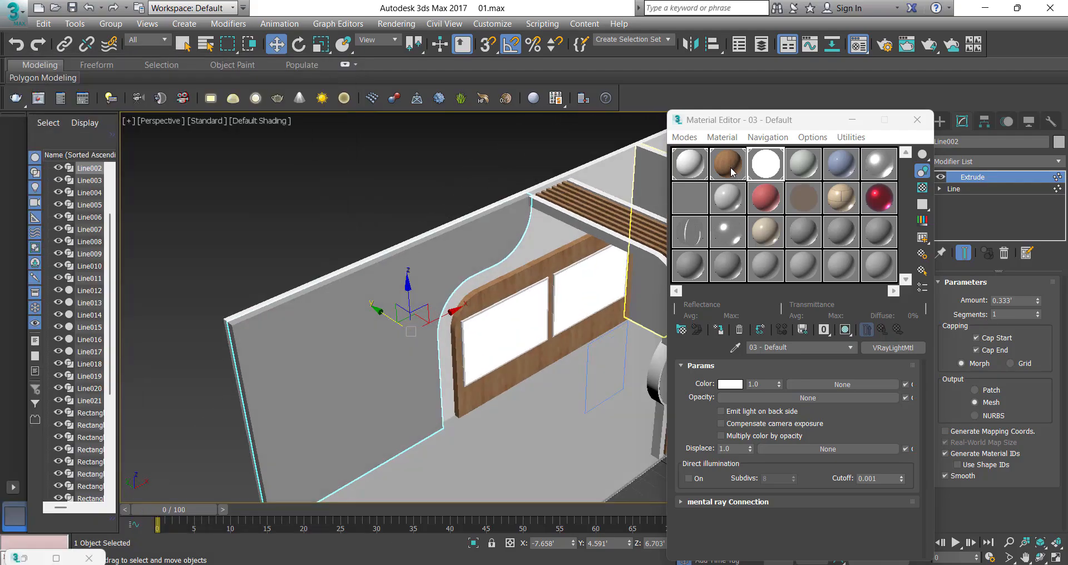
Step: Copy the wood material onto the fourth material slot and replace its diffuse bitmap with the grey texture starting with 1000_F_298697672
click(799, 169)
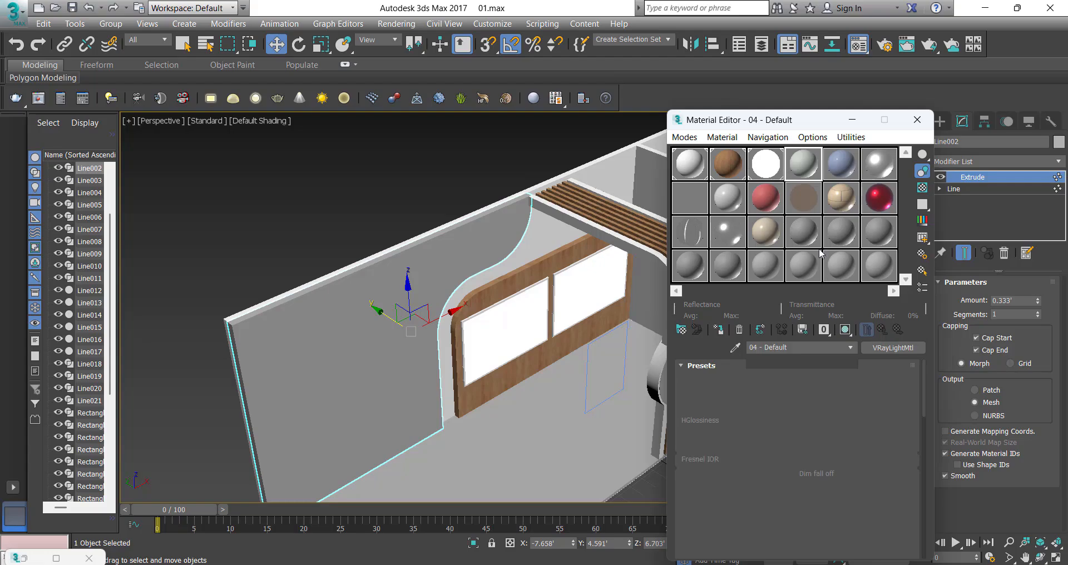
click(803, 163)
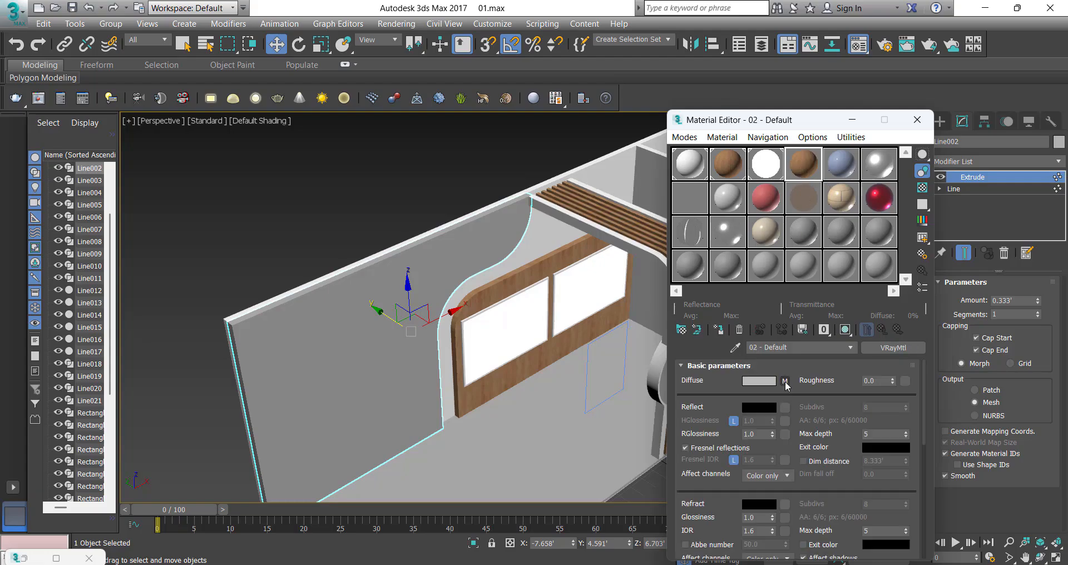
click(821, 538)
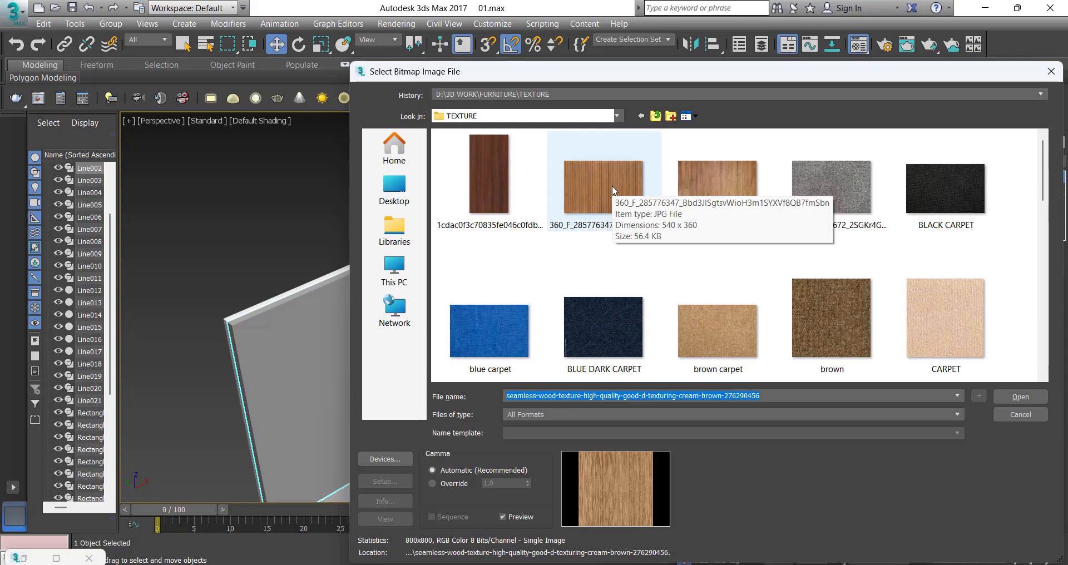
scroll(723, 281, down, 3)
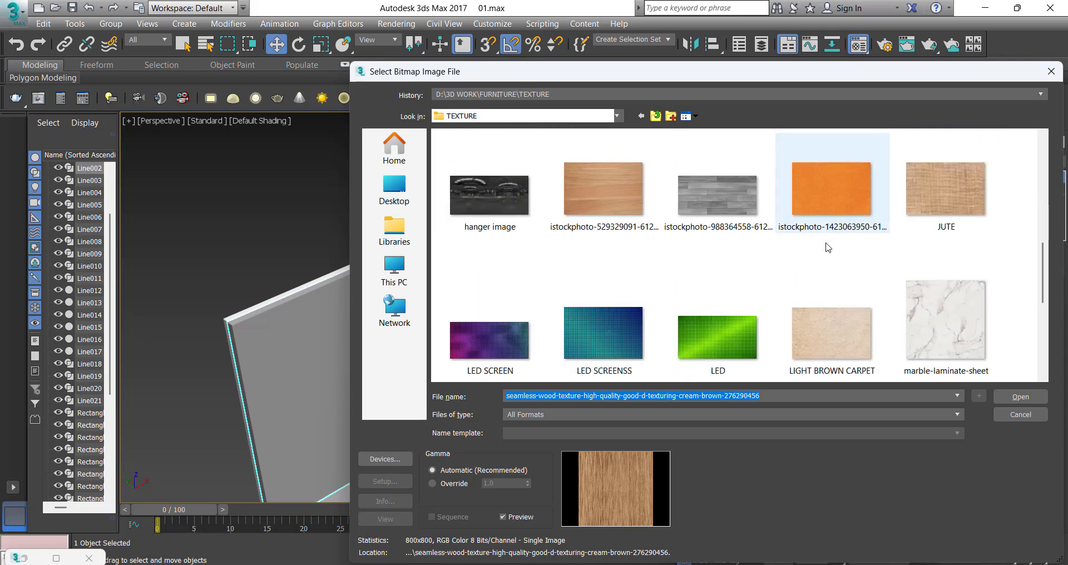
scroll(734, 283, down, 6)
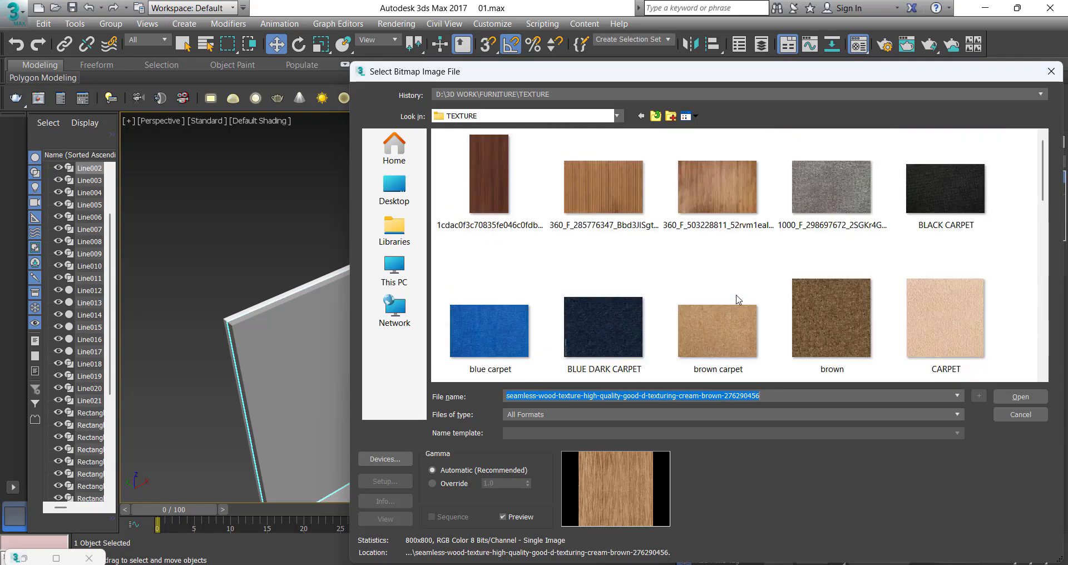
click(831, 214)
double_click(830, 195)
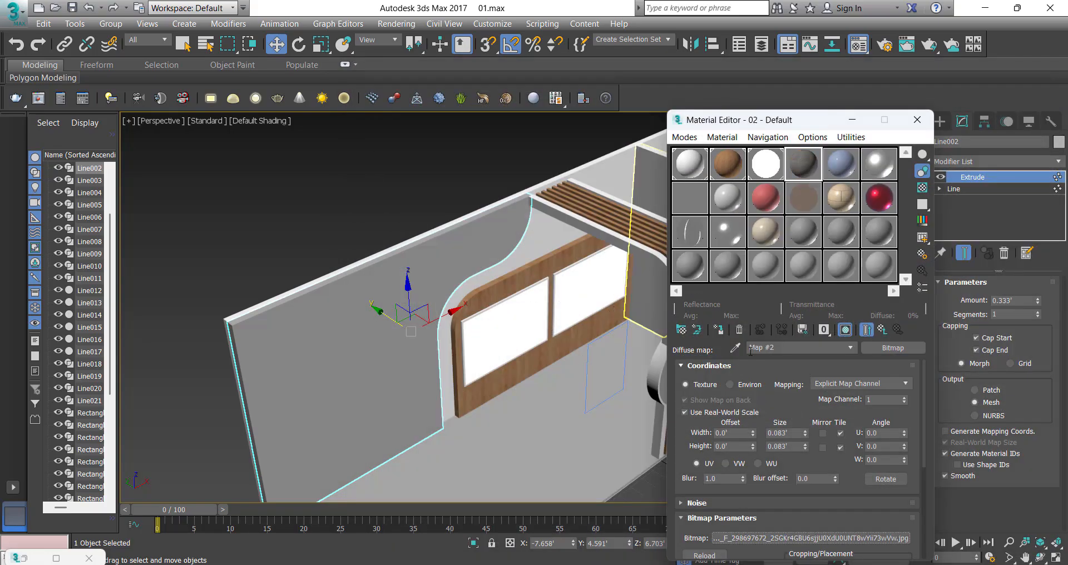
Step: Assign the grey textured material to the selected curved wall, renaming it wall
click(719, 331)
click(463, 283)
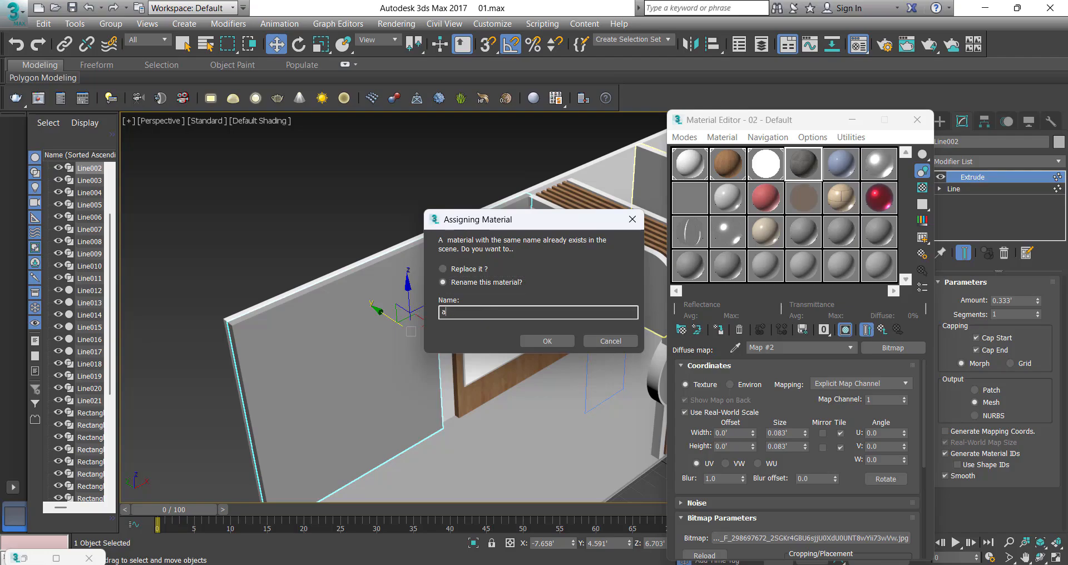
text(wall)
key(Return)
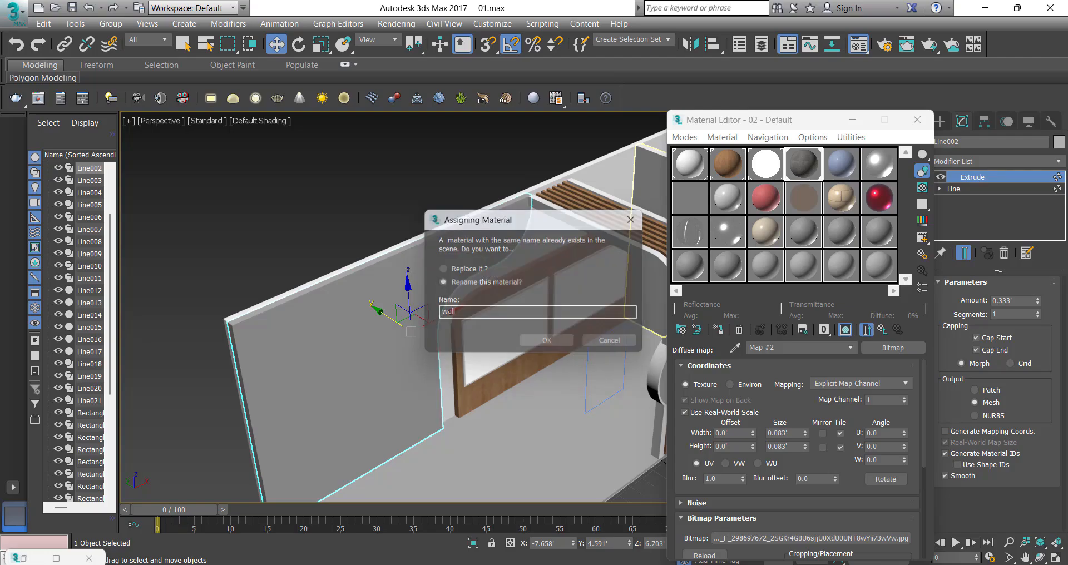
Step: Add a UVW Map modifier to the curved wall with Box mapping and Real-World Map Size turned off
click(982, 162)
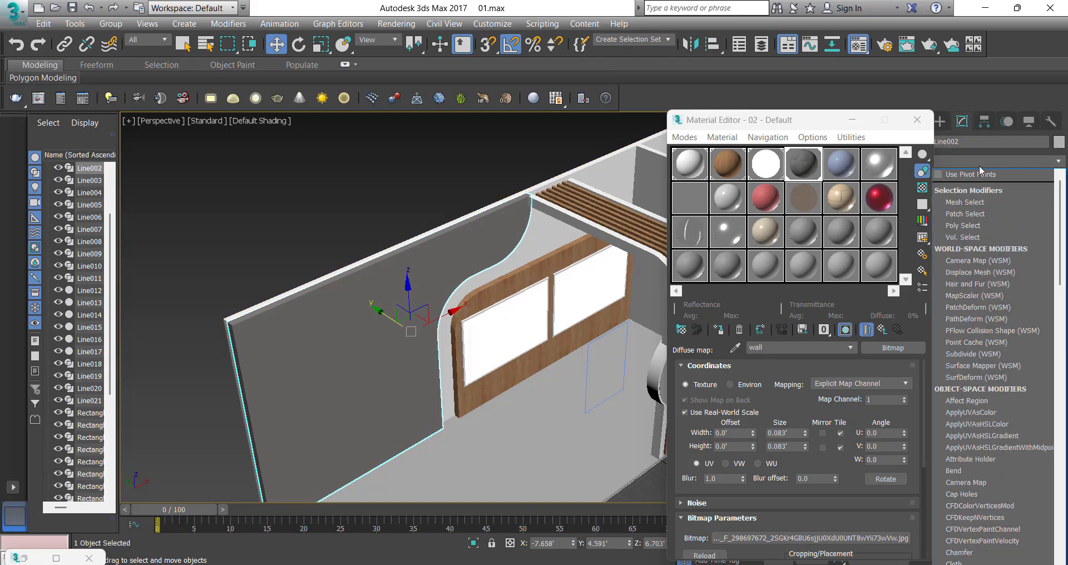
scroll(980, 222, down, 10)
click(979, 166)
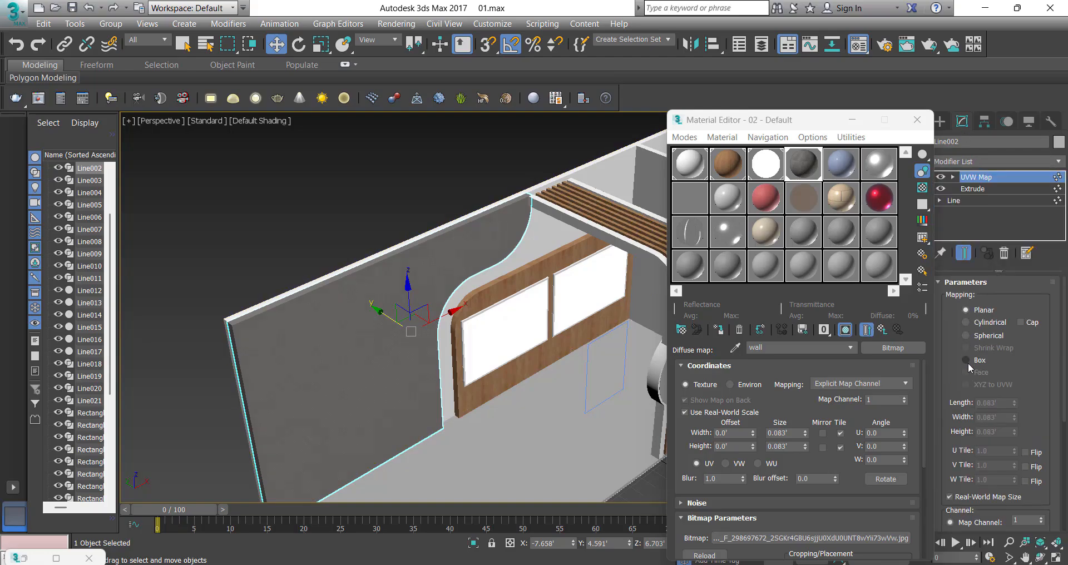
click(949, 496)
scroll(990, 456, down, 2)
alt+middle_drag(423, 311, 436, 337)
scroll(379, 331, up, 5)
scroll(452, 283, down, 5)
click(367, 161)
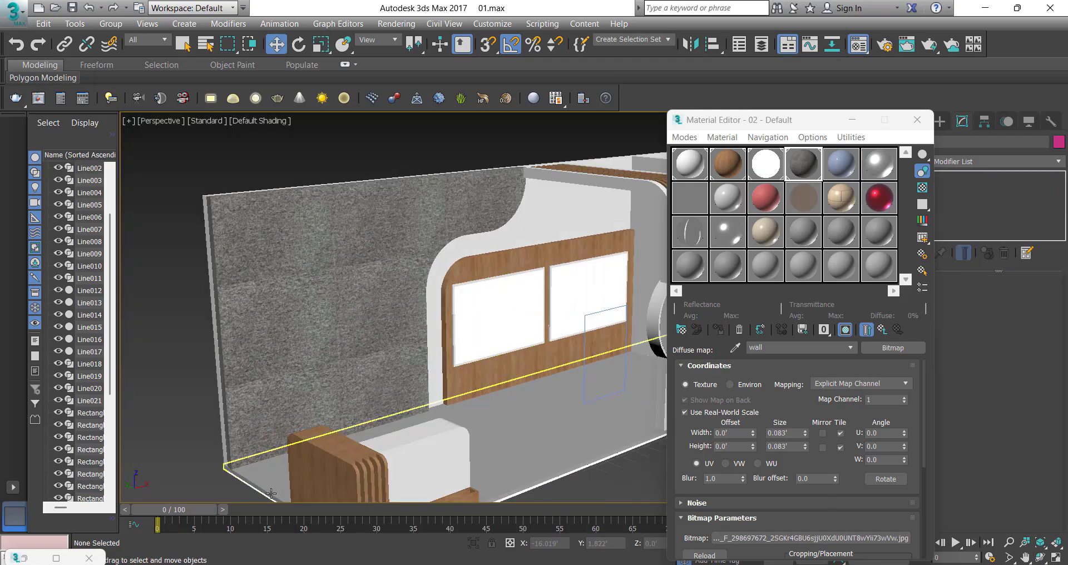
Step: Compare the wall texture with the enlarged reference image, keep the reference beside the viewport and reselect the grey wall
click(53, 558)
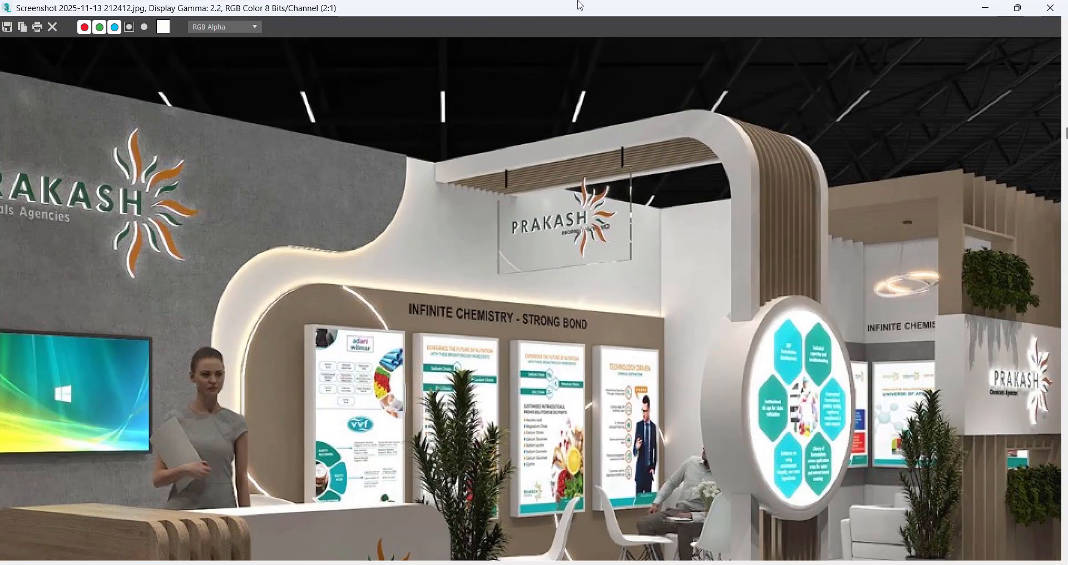
double_click(573, 19)
click(491, 281)
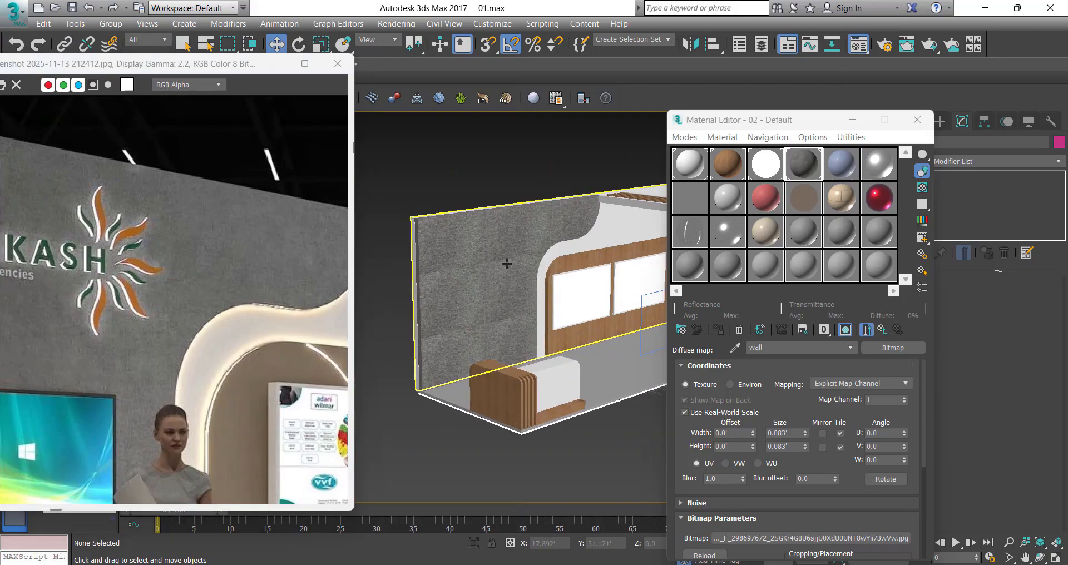
key(z)
key(F1)
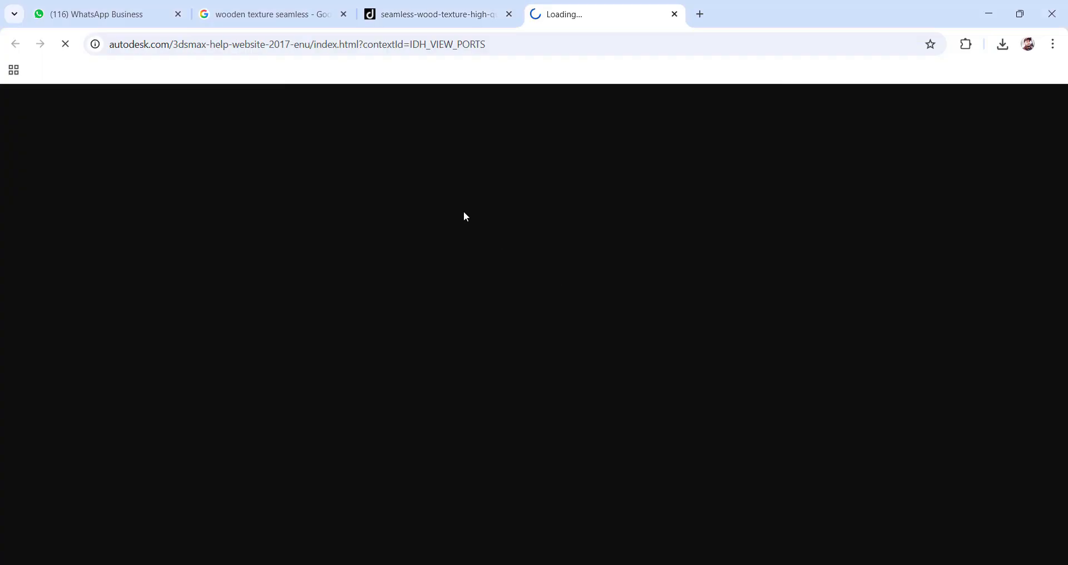
middle_click(610, 6)
key(alt+Tab)
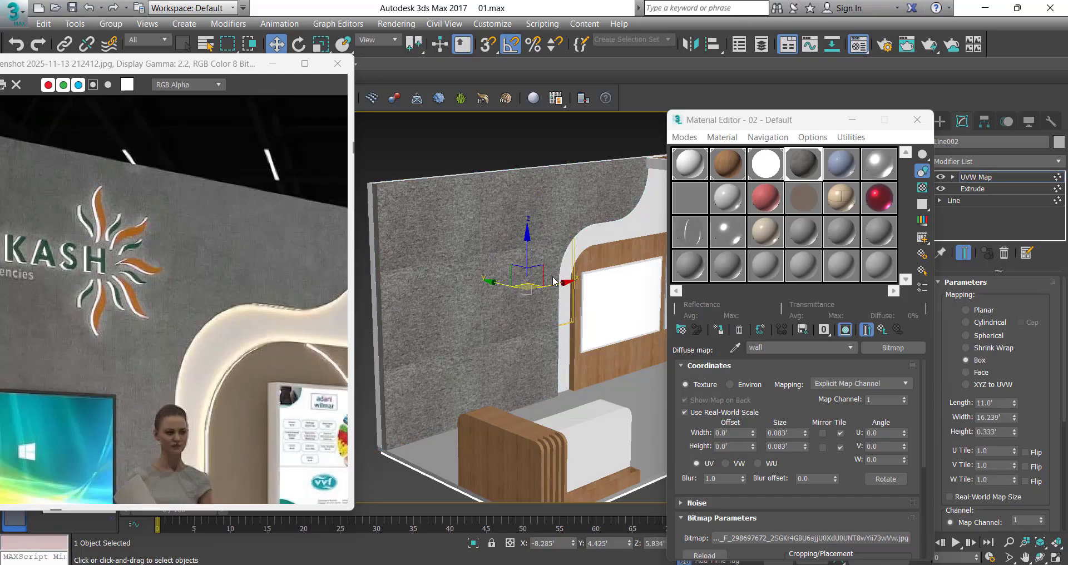
Step: Scale the gizmo of the wall's UVW Map uniformly down to about 26% and check the texture tiling
click(953, 178)
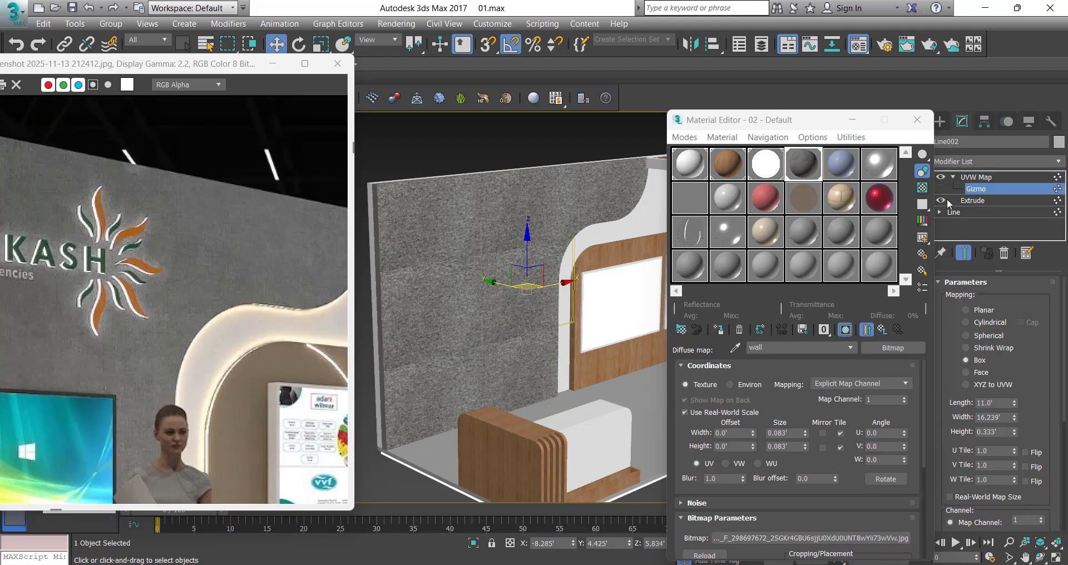
middle_drag(563, 271, 562, 231)
key(r)
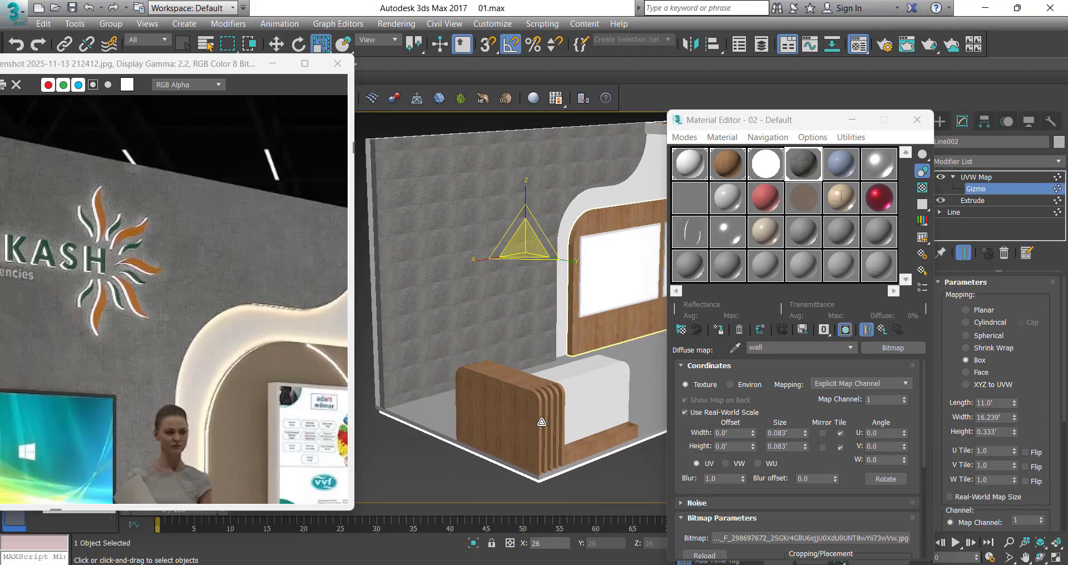
scroll(567, 239, up, 8)
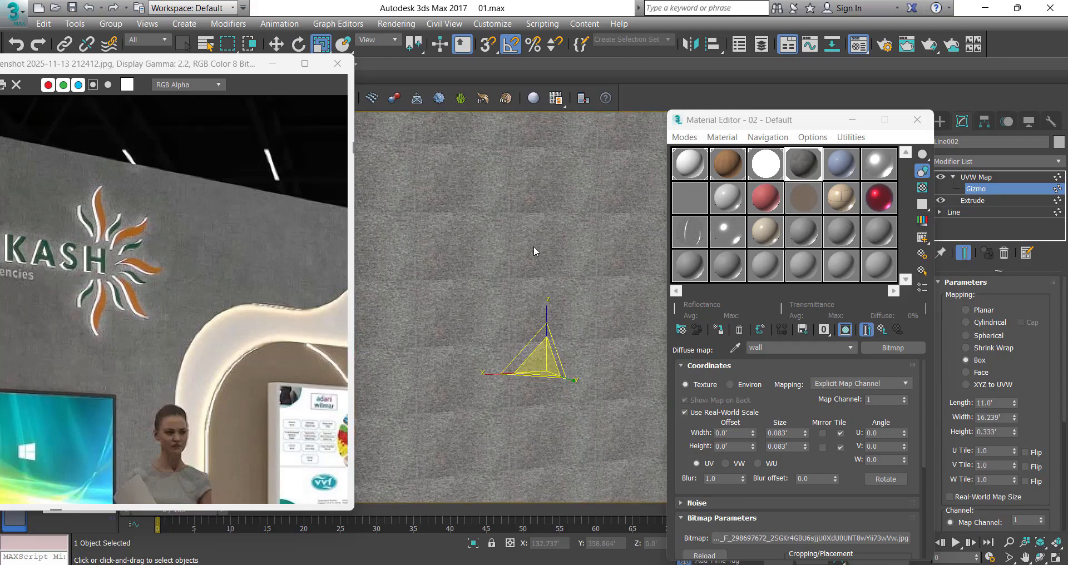
scroll(532, 246, down, 4)
scroll(465, 222, up, 4)
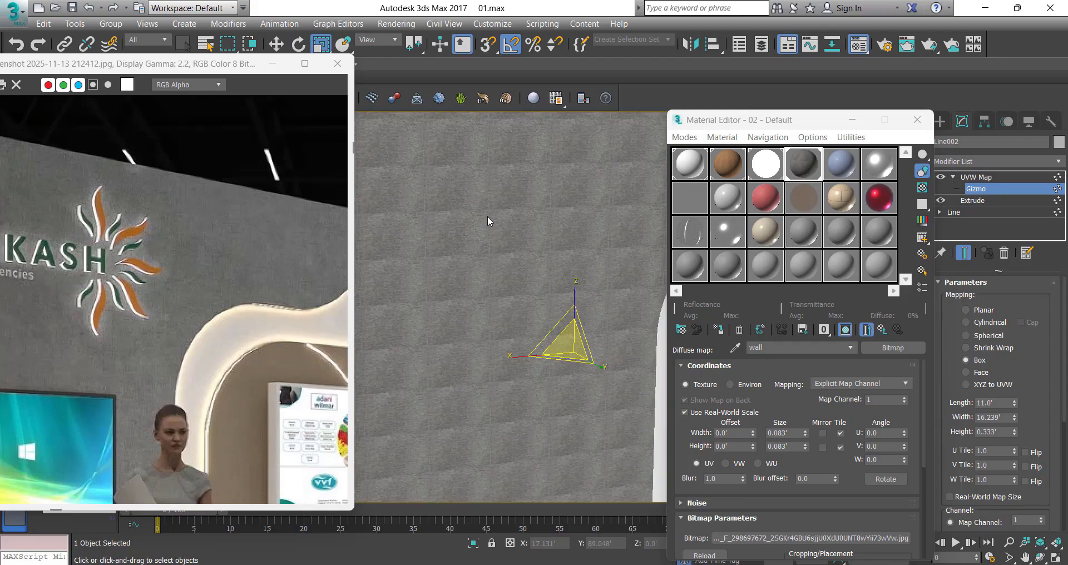
scroll(509, 236, down, 2)
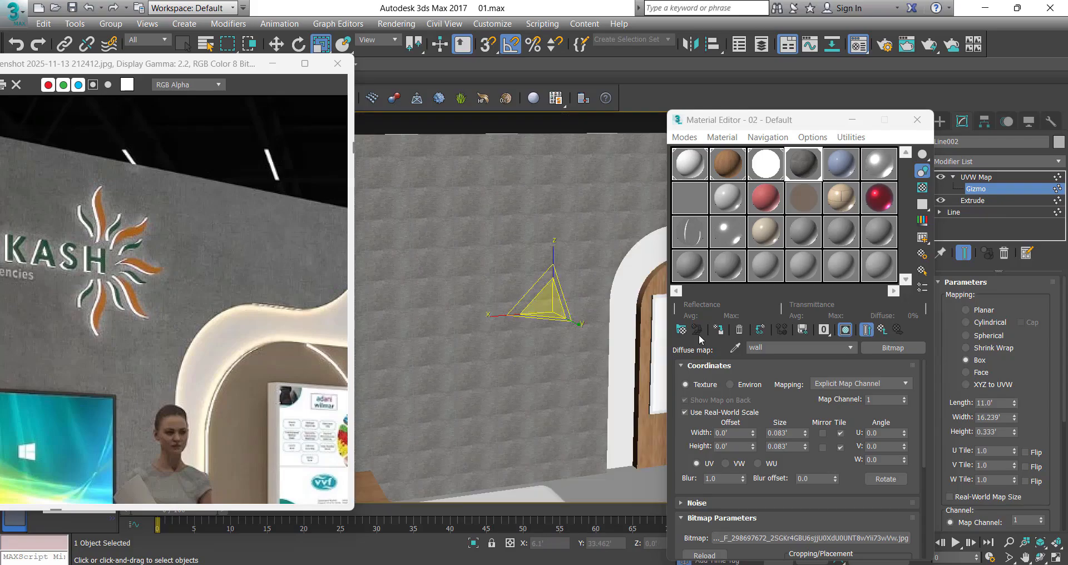
Step: Mirror the wall bitmap in both width and height instead of tiling it, and check the pattern up close
click(822, 434)
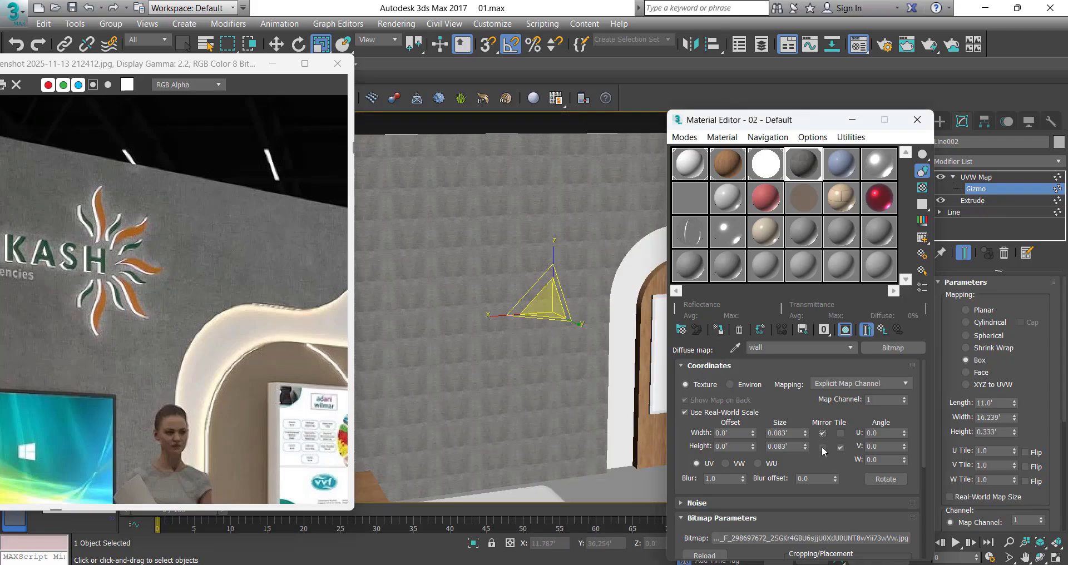
scroll(501, 248, down, 2)
scroll(501, 245, up, 6)
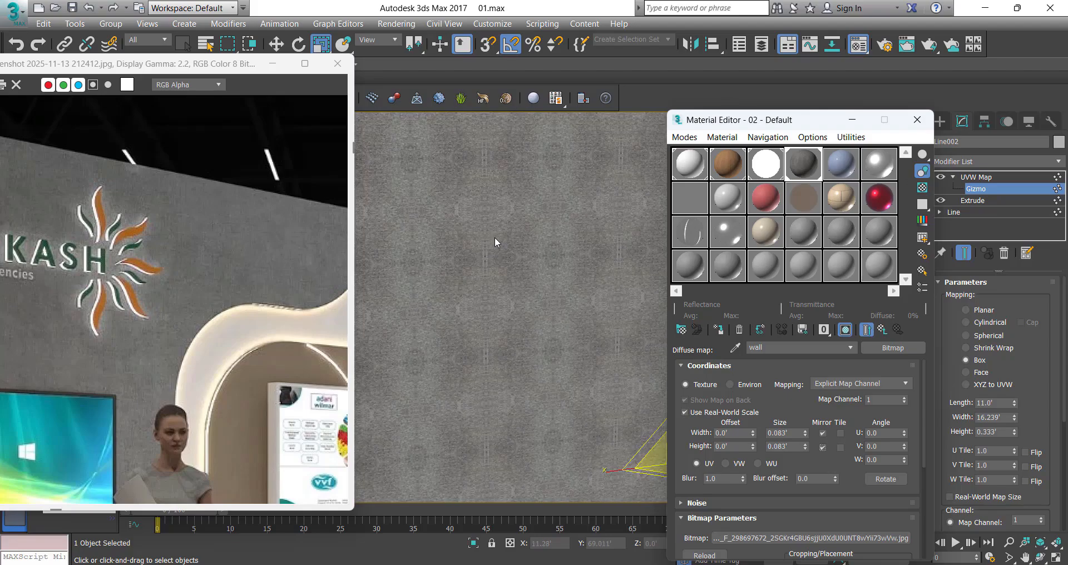
scroll(504, 239, down, 3)
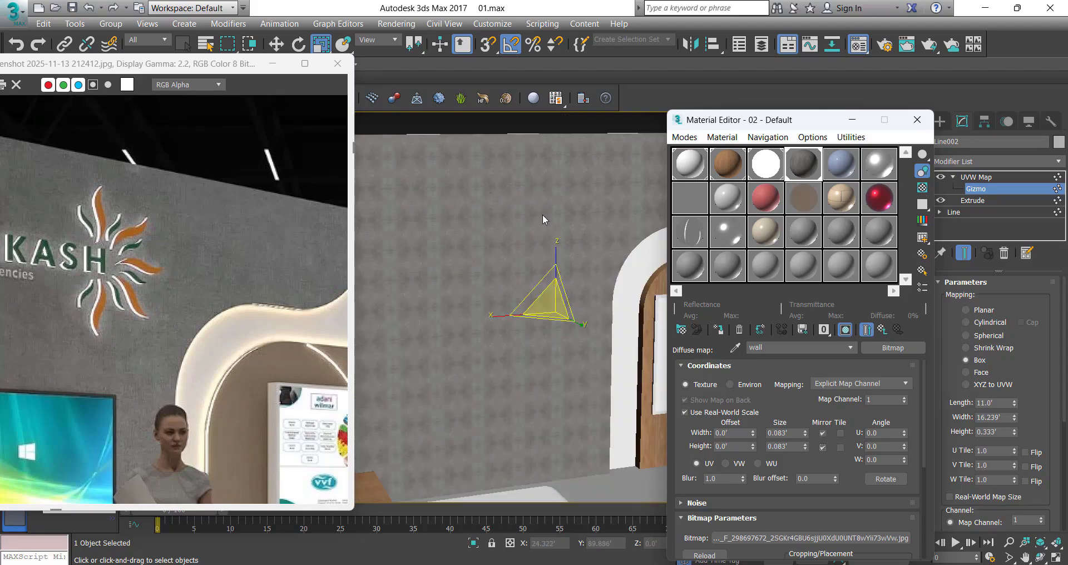
Step: Scale the wall's UVW Map gizmo uniformly again, to about 112%, and check the pattern across the whole wall
scroll(539, 315, down, 3)
drag(543, 292, 598, 331)
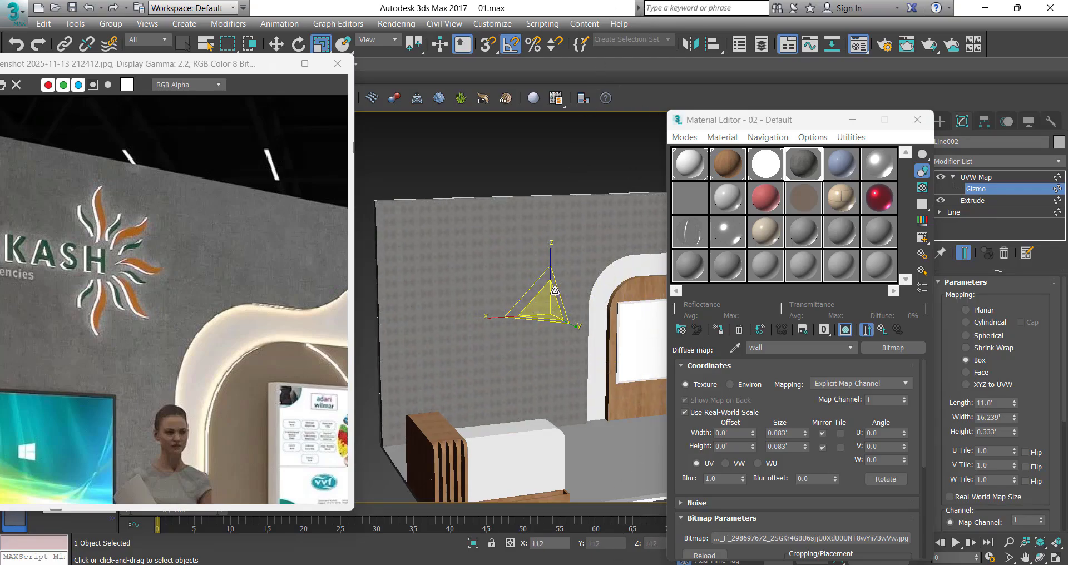
scroll(498, 279, down, 5)
scroll(521, 292, up, 5)
alt+middle_drag(520, 295, 441, 300)
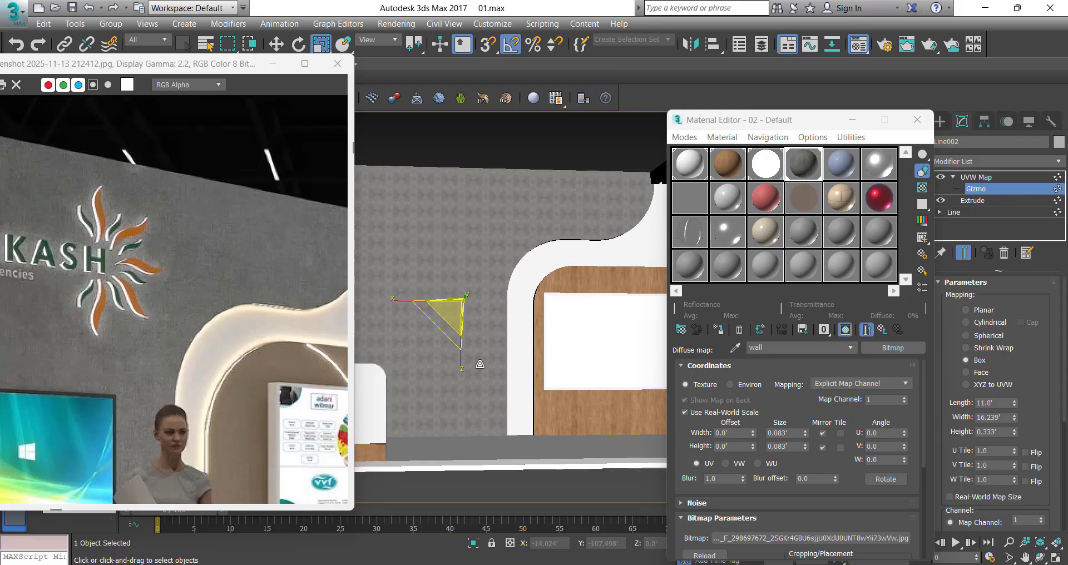
Step: Scale the wall's UVW Map gizmo uniformly to about 138%, check the texture from several angles, and minimise the reference image
middle_drag(524, 281, 561, 250)
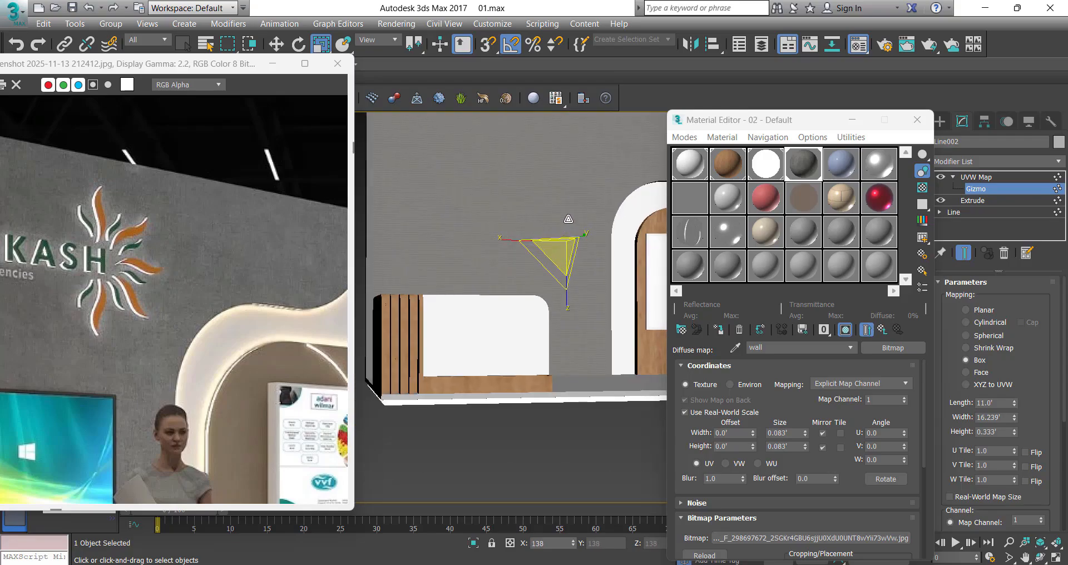
scroll(581, 137, down, 4)
alt+middle_drag(440, 245, 558, 270)
scroll(478, 289, up, 3)
alt+middle_drag(558, 270, 530, 260)
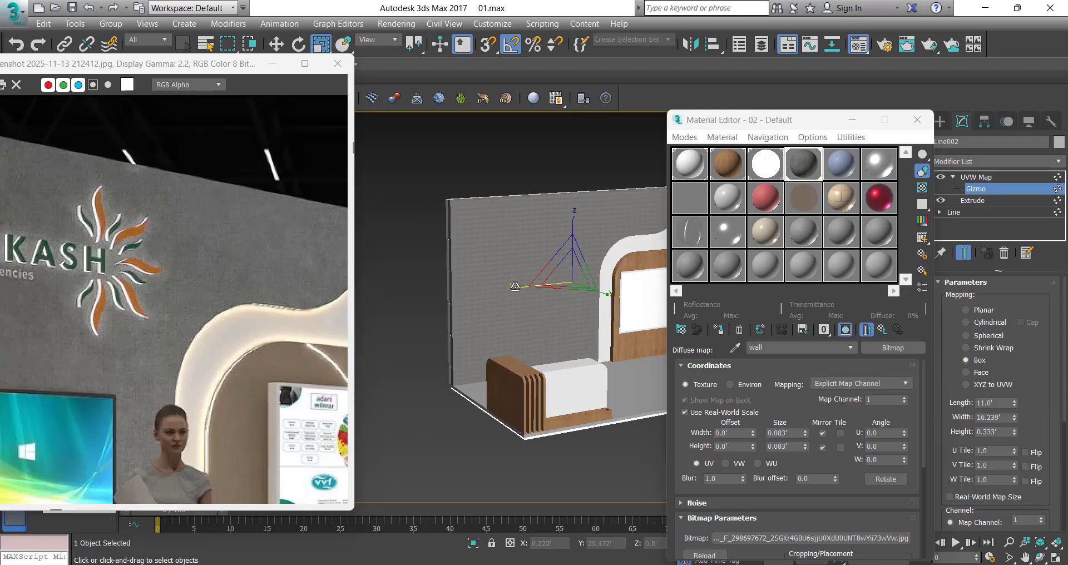
scroll(528, 258, up, 4)
scroll(446, 272, down, 4)
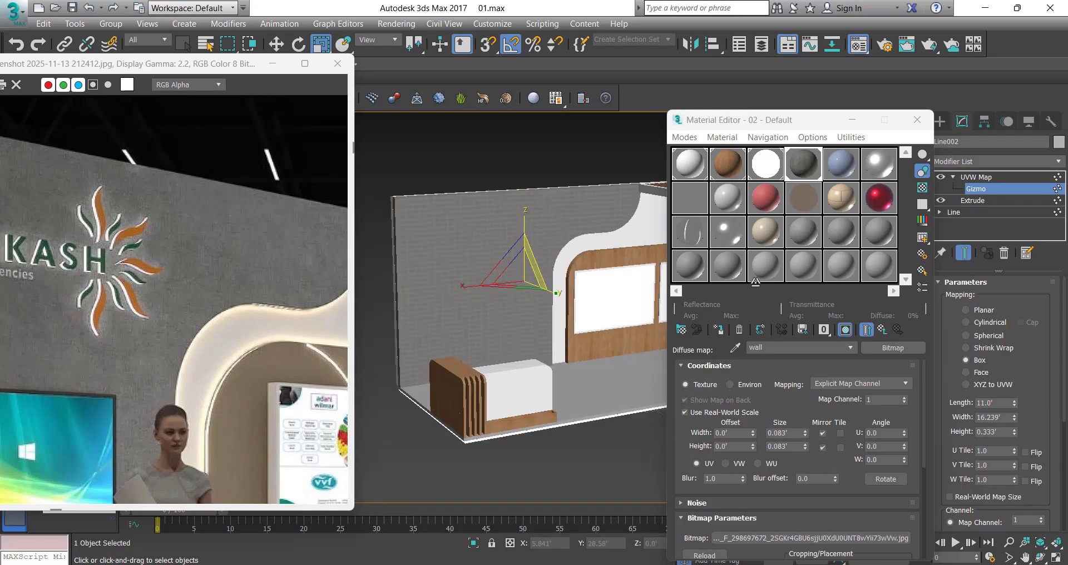
click(998, 178)
click(273, 63)
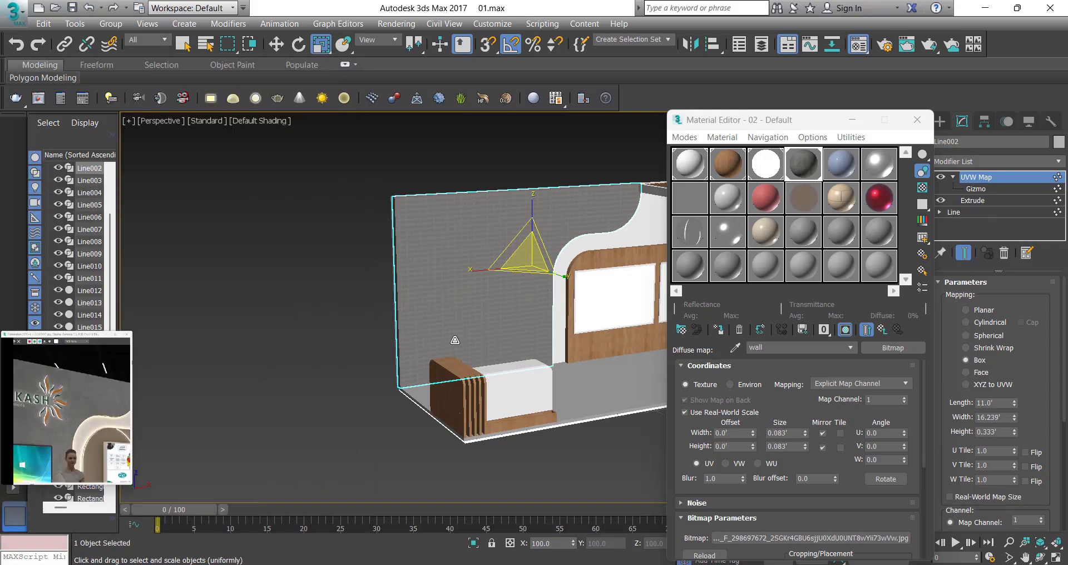
Step: Switch to Chrome and search Google Images for "grey texture seamless"
click(584, 564)
click(273, 11)
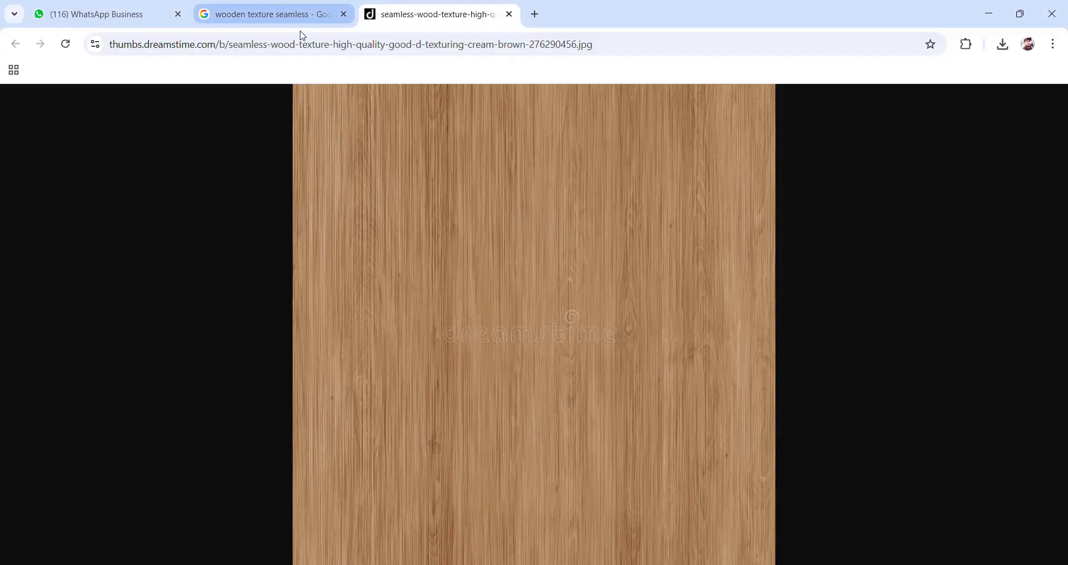
drag(215, 108, 2, 130)
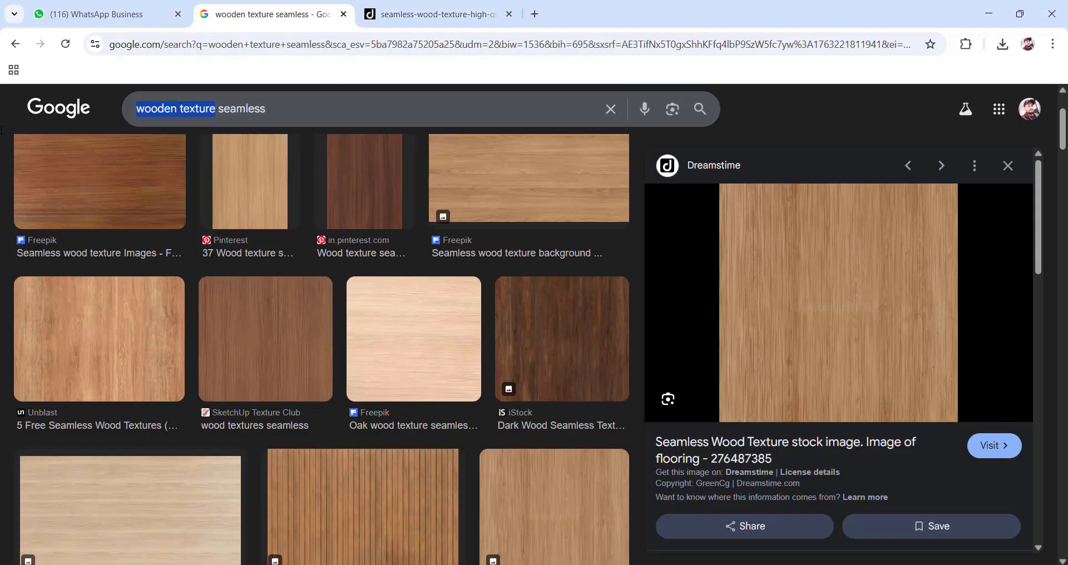
text(grey)
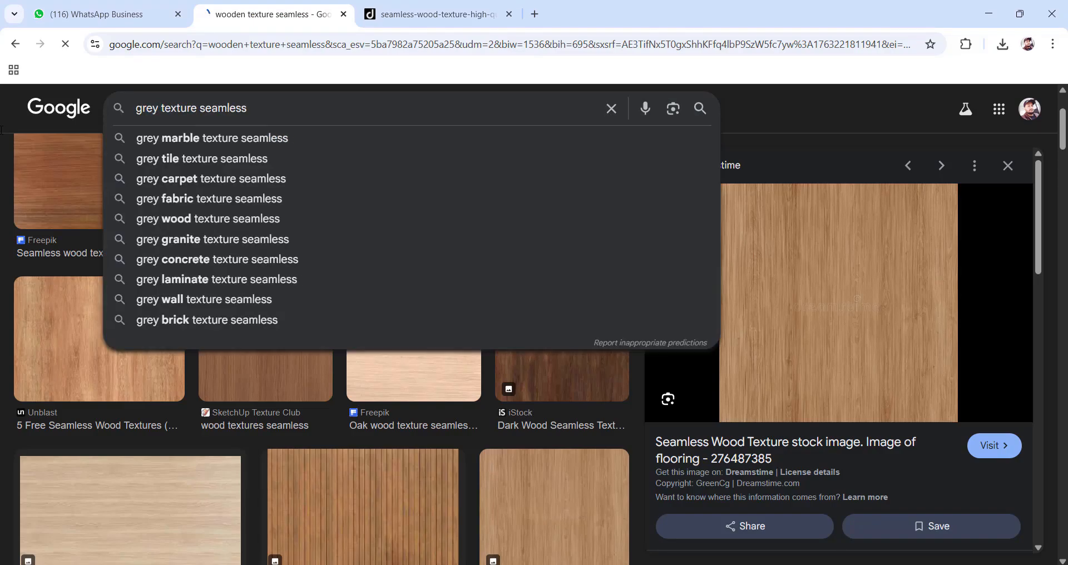
key(Return)
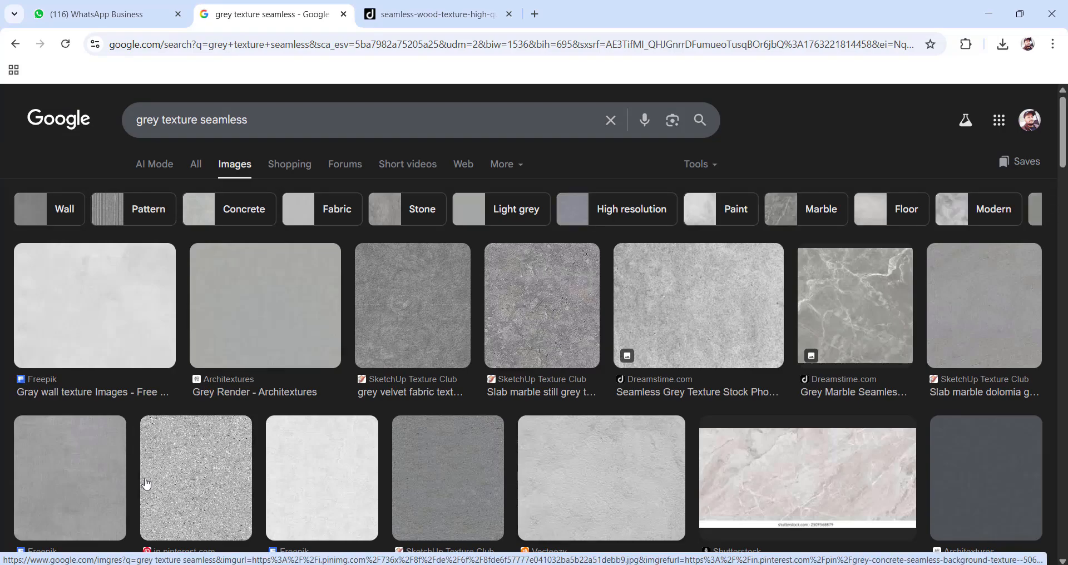
Step: Open the speckled grey concrete texture in its own tab and save it as "images" in the TEXTURE folder
click(227, 478)
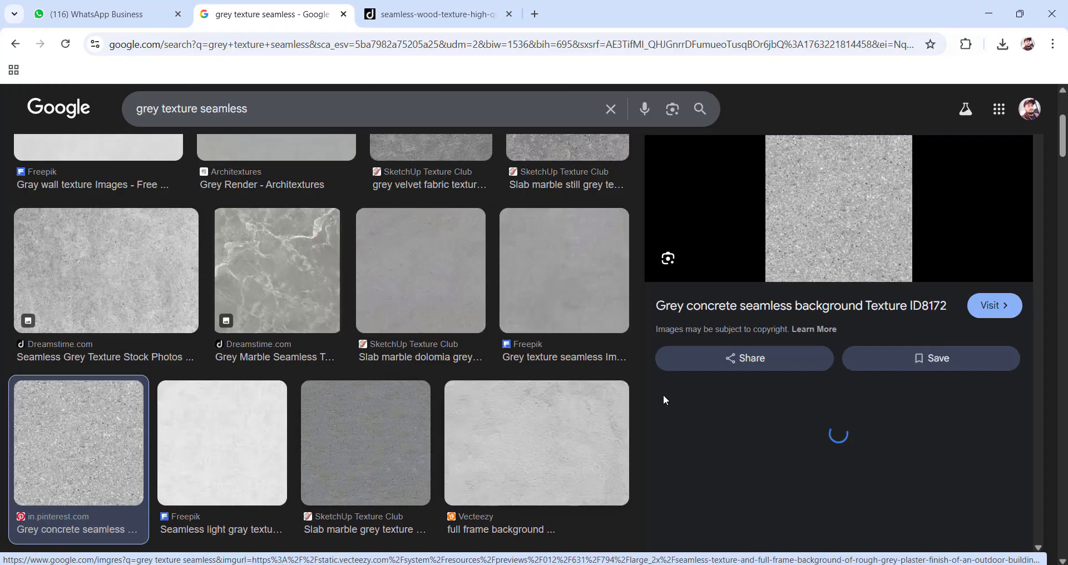
right_click(838, 202)
click(871, 374)
click(556, 14)
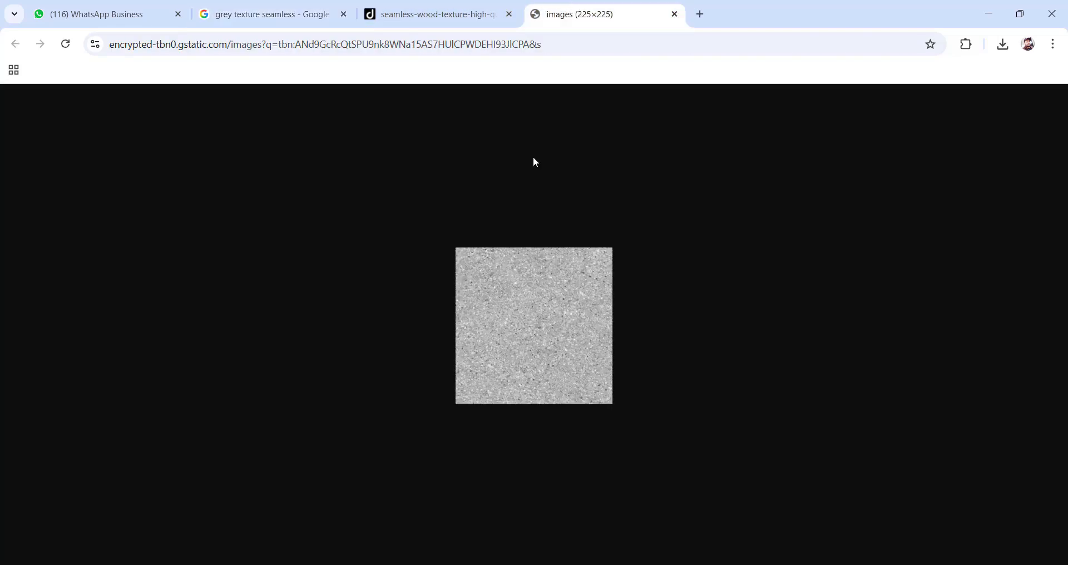
right_click(545, 325)
click(572, 354)
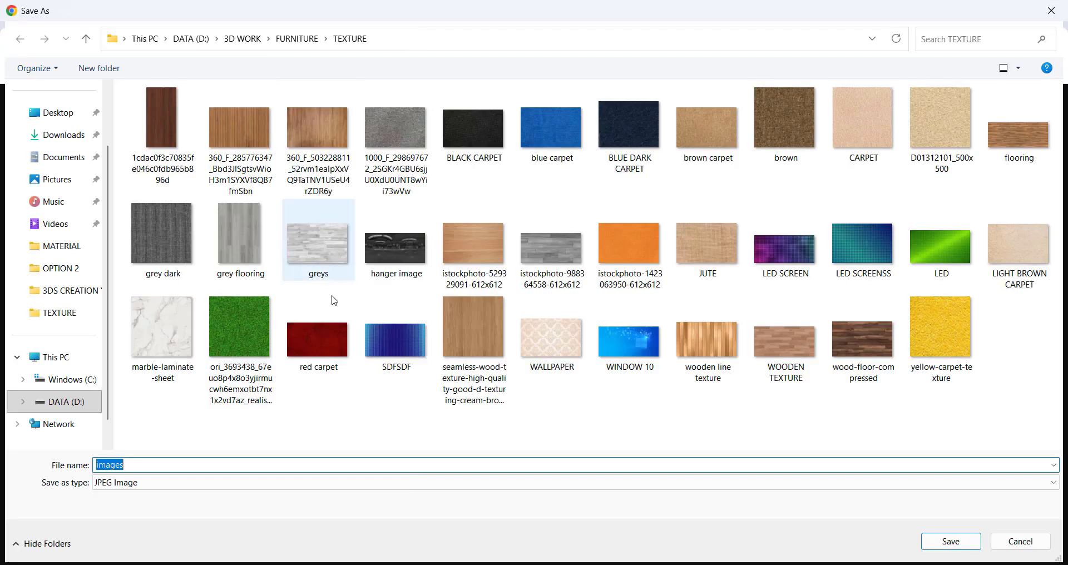
click(937, 545)
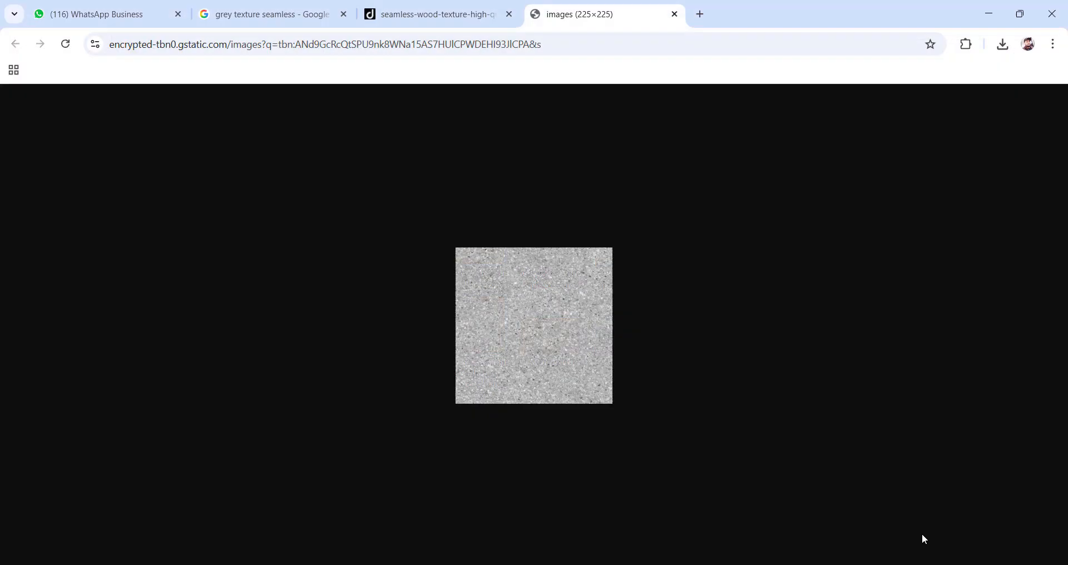
Step: Switch back to 3ds Max and replace the wall material's bitmap with images.jpg from the TEXTURE folder
key(alt+Tab)
click(426, 224)
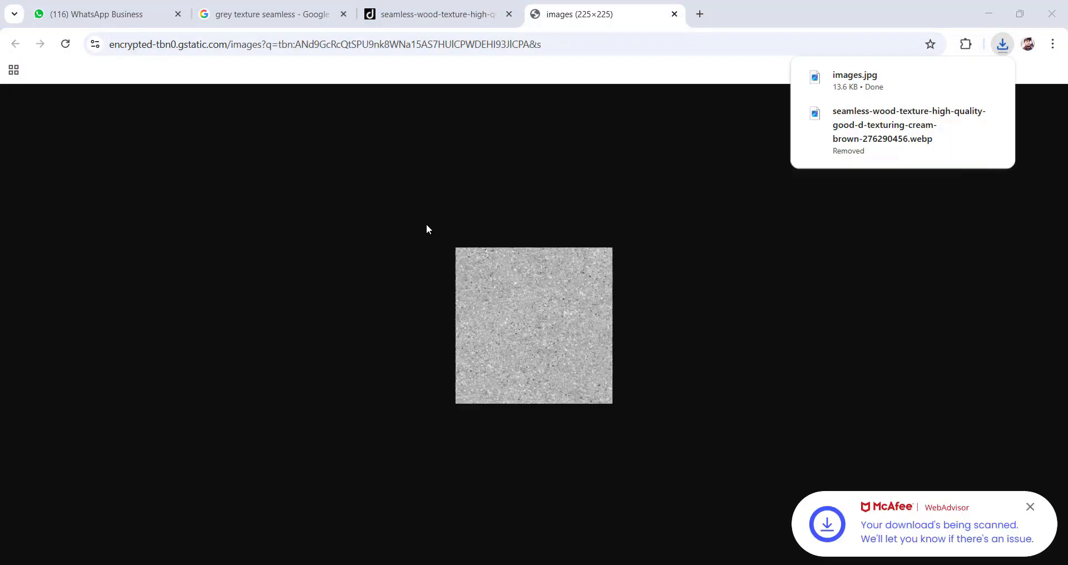
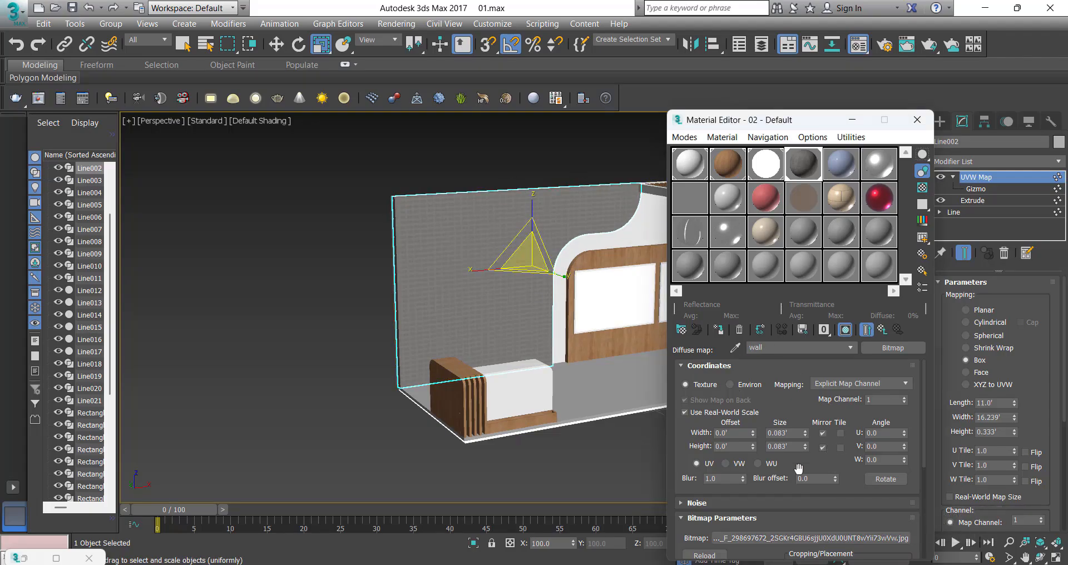
click(811, 538)
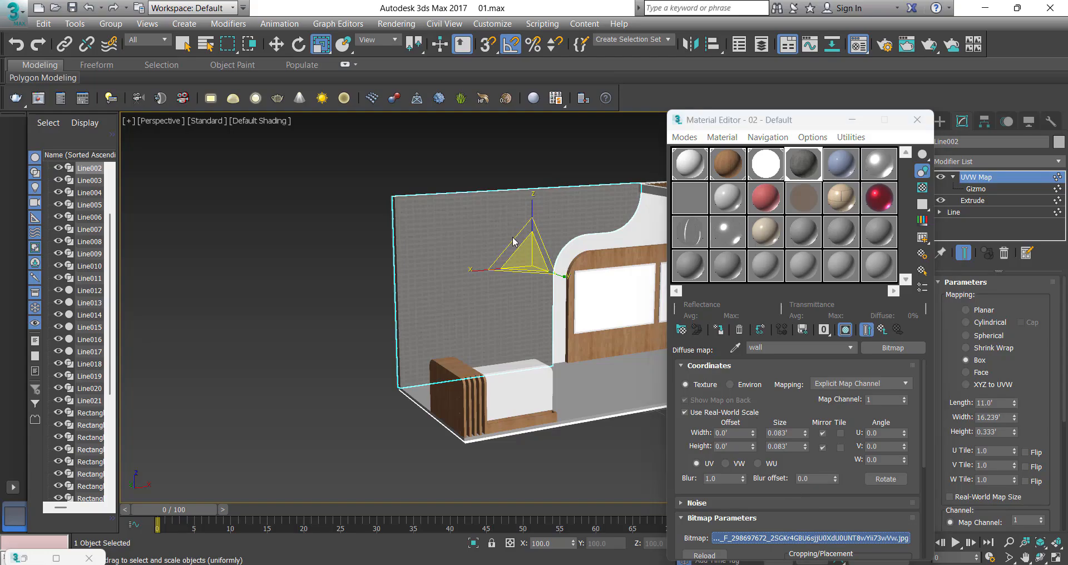
scroll(777, 244, down, 5)
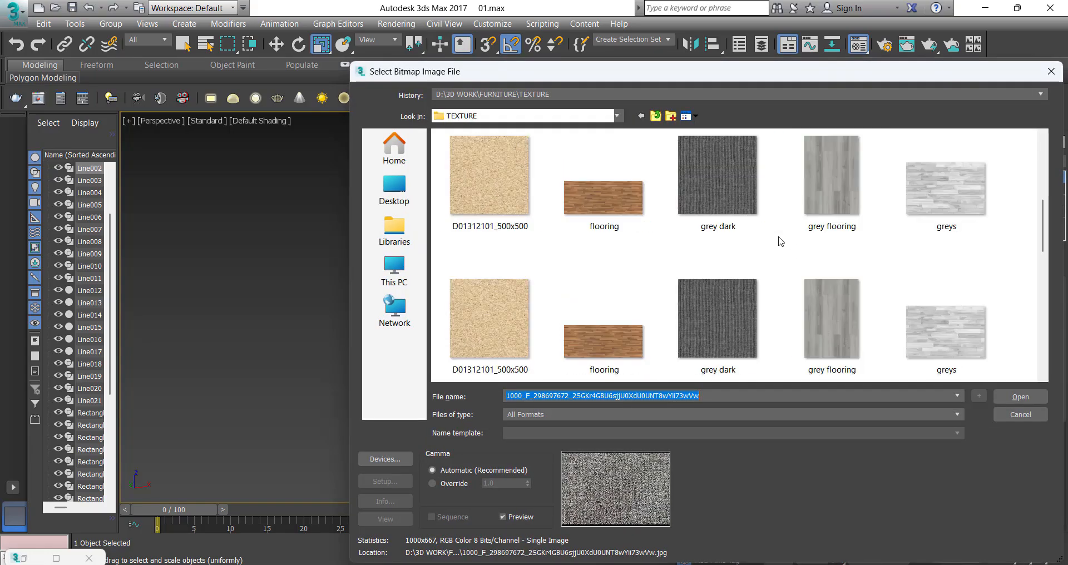
scroll(777, 268, down, 5)
scroll(688, 298, up, 3)
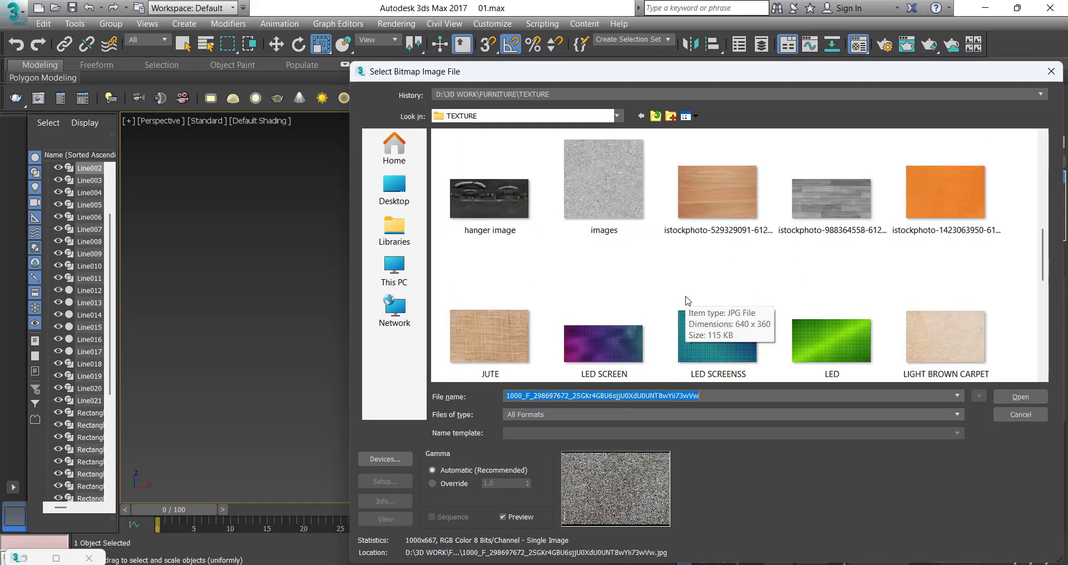
double_click(573, 222)
scroll(561, 235, up, 8)
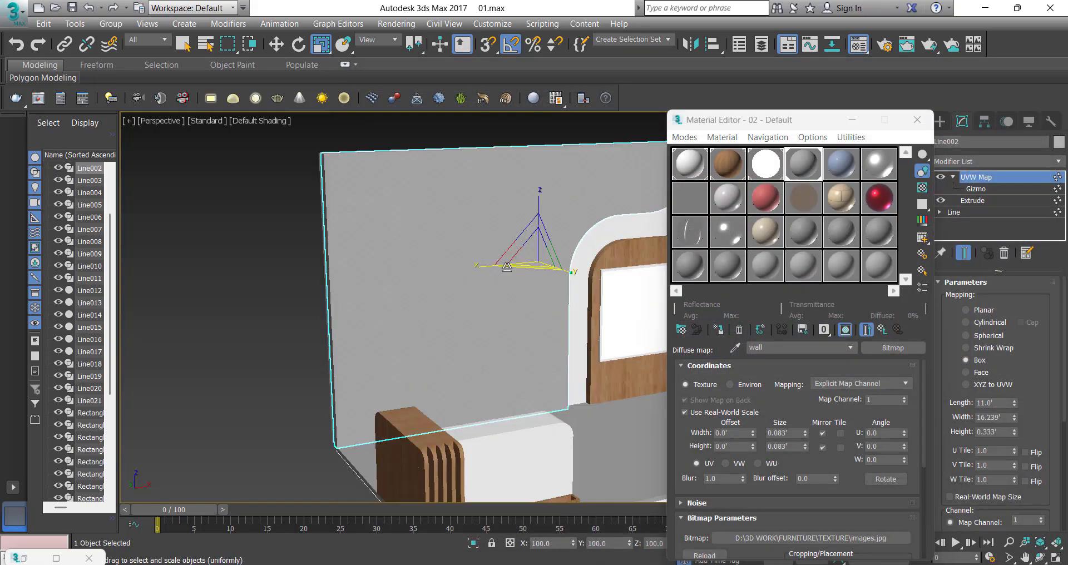
drag(562, 234, 560, 219)
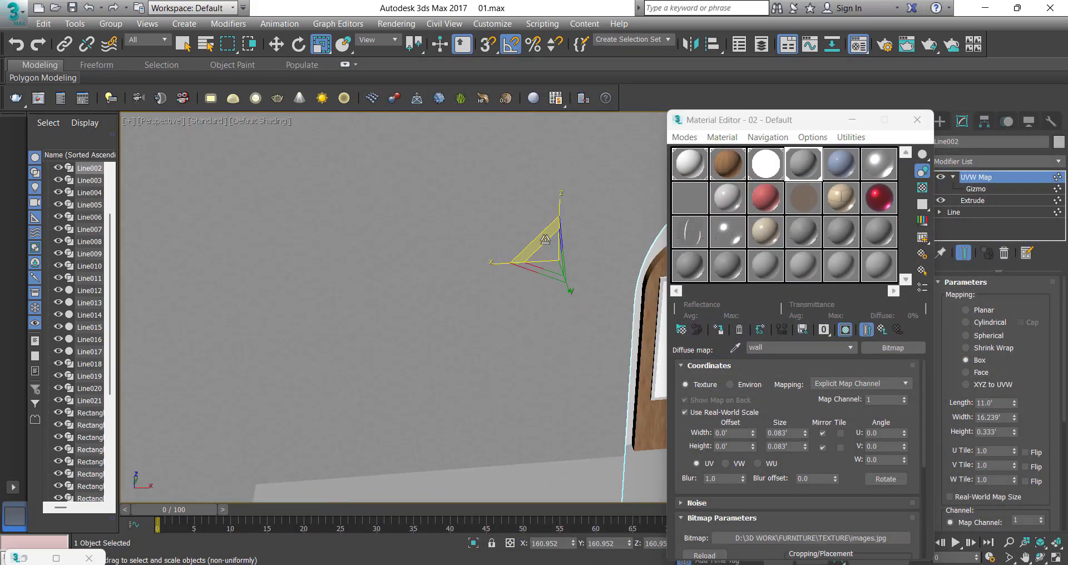
key(ctrl+z)
Step: Scale the wall's UVW Map gizmo uniformly to about 405% and check the new texture on the wall
key(1)
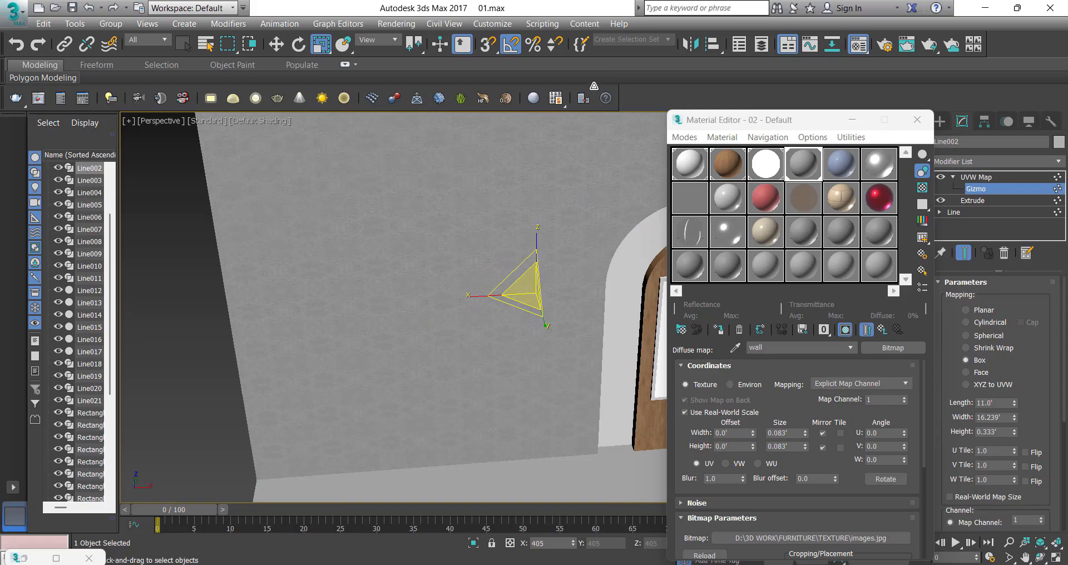
scroll(469, 217, down, 6)
alt+middle_drag(469, 221, 501, 192)
scroll(479, 213, up, 4)
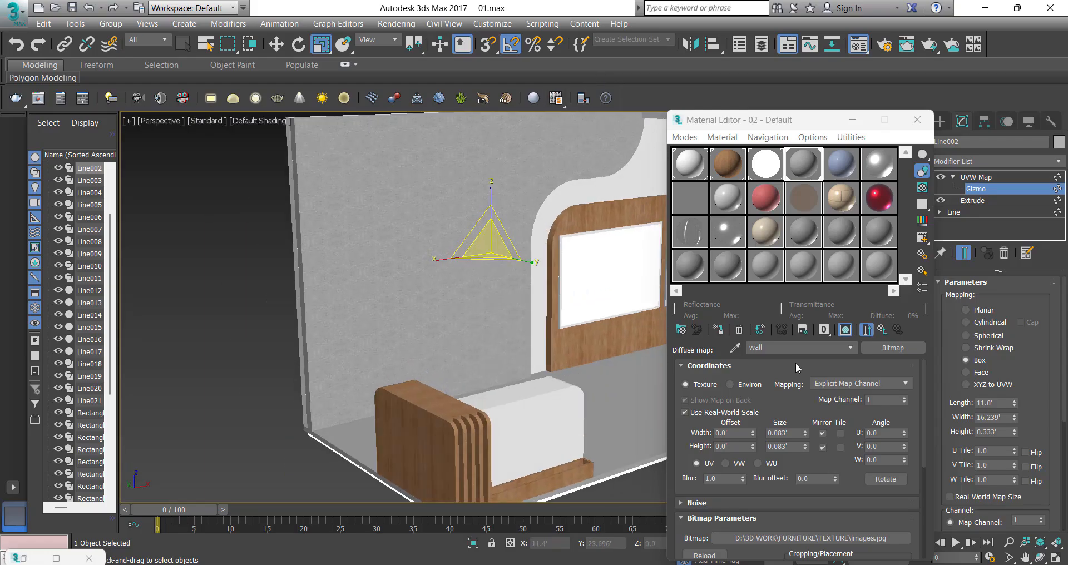
Step: Tile the wall bitmap in both width and height instead of mirroring it, and check the pattern up close
click(841, 438)
alt+middle_drag(490, 240, 465, 238)
scroll(465, 239, up, 4)
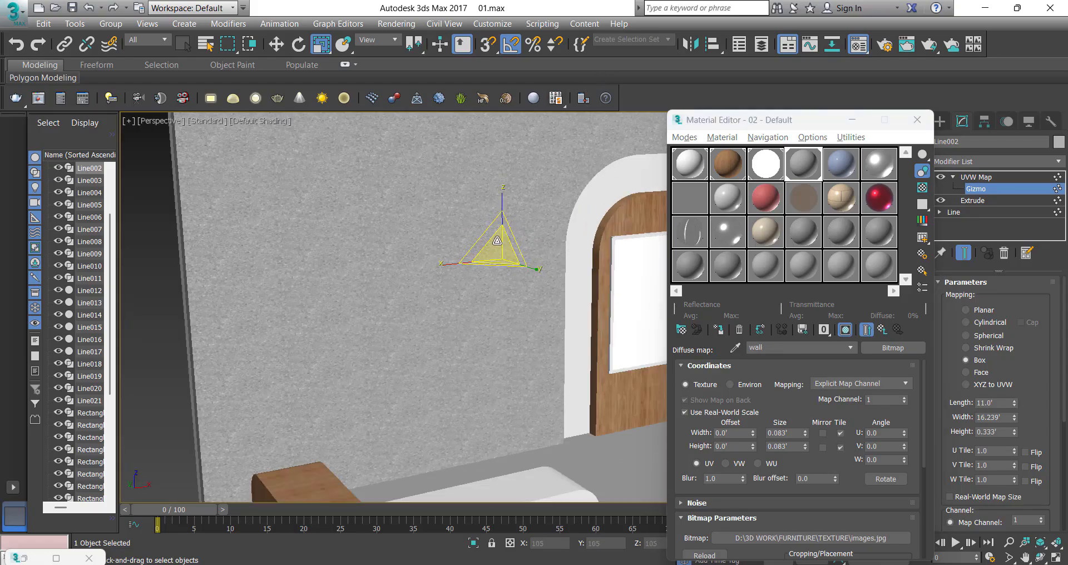
Step: Scale the wall's UVW Map gizmo uniformly in two passes, ending at about 71%, and check the tiling across the wall
drag(499, 232, 494, 250)
scroll(432, 237, down, 4)
alt+middle_drag(431, 237, 513, 301)
scroll(429, 247, down, 2)
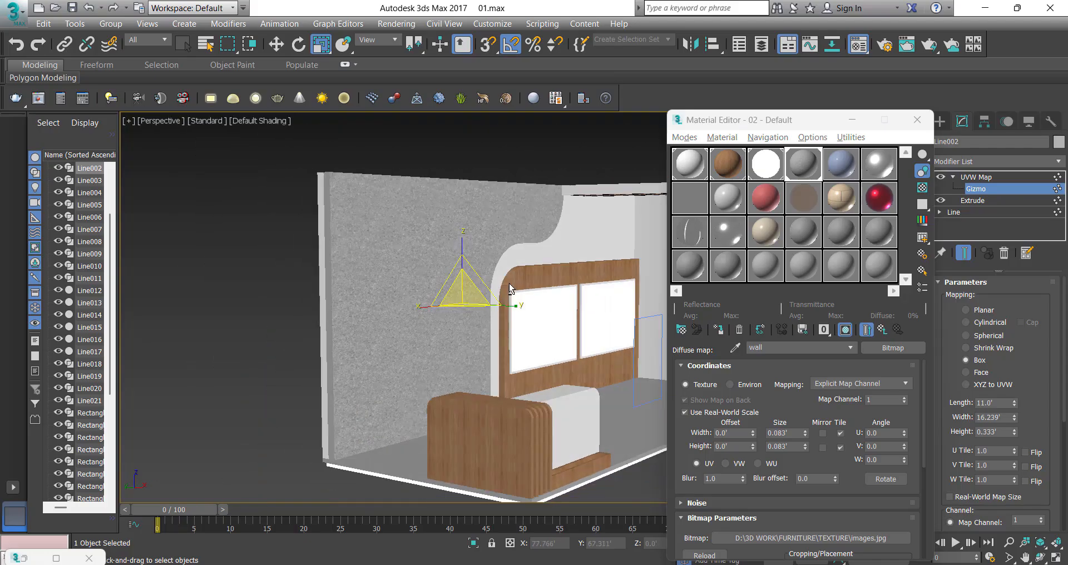
scroll(445, 268, up, 5)
drag(483, 328, 484, 360)
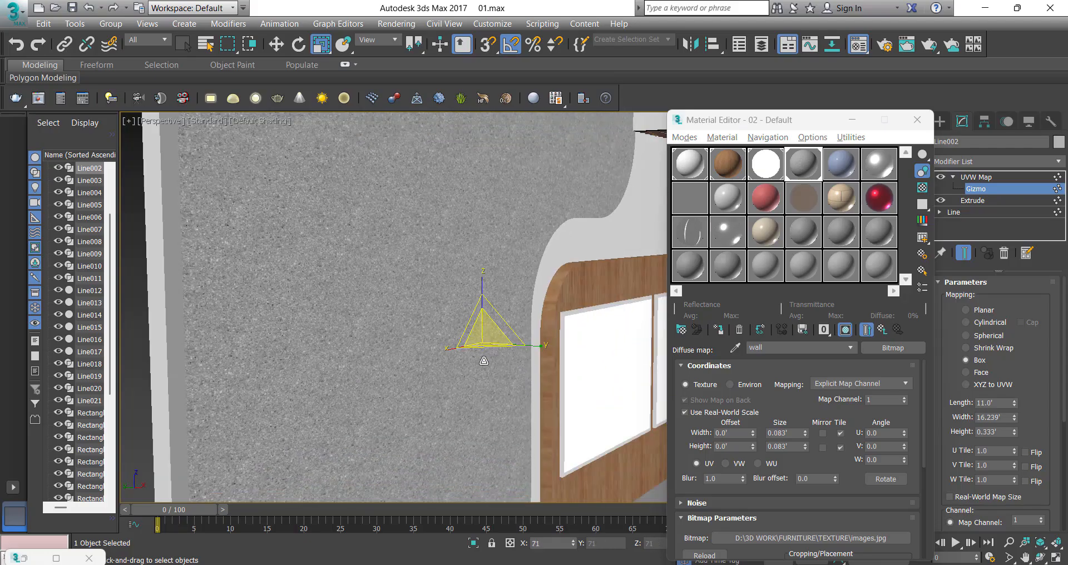
scroll(427, 307, down, 5)
alt+middle_drag(430, 307, 384, 304)
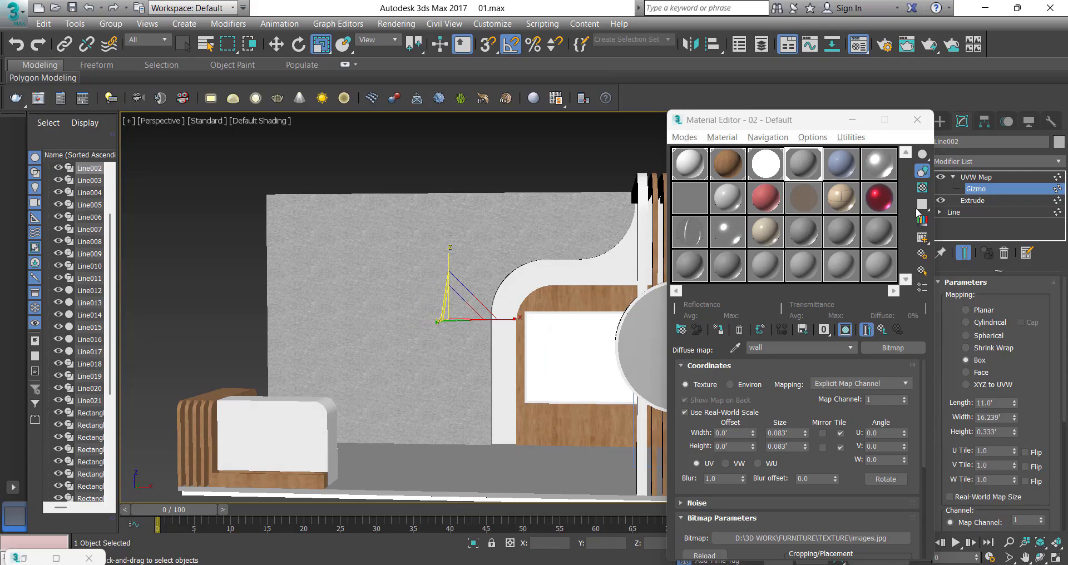
Step: Leave gizmo editing, deselect the wall and check its texture from the booth's open side
click(998, 178)
click(510, 173)
scroll(443, 281, down, 4)
alt+middle_drag(441, 284, 484, 294)
scroll(391, 258, up, 6)
Step: Reselect the grey wall with the Move tool active and add an Edit Mesh modifier to it
key(w)
click(325, 233)
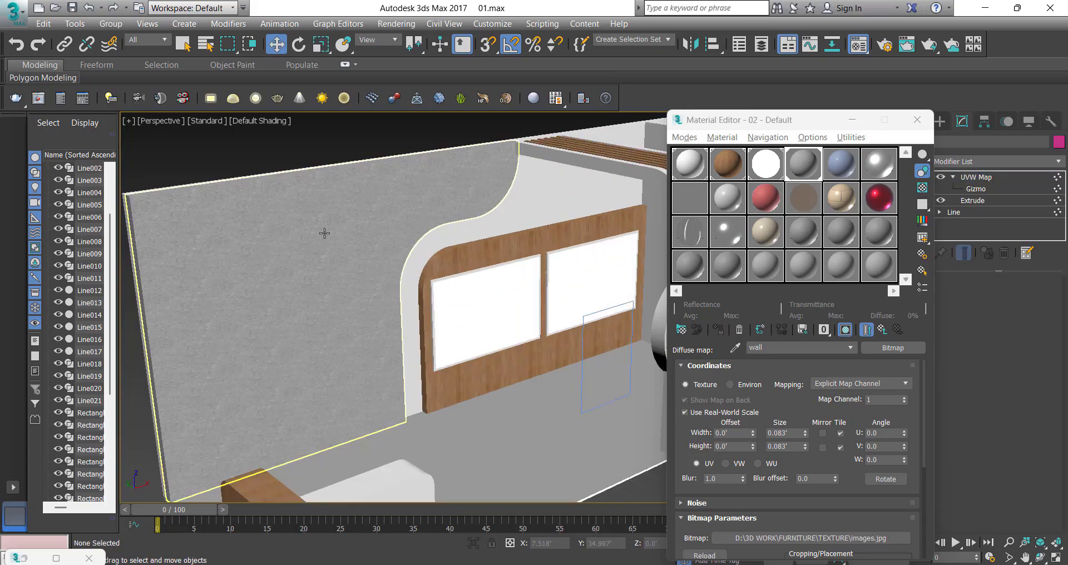
middle_drag(325, 233, 498, 273)
scroll(426, 240, up, 5)
scroll(426, 241, down, 5)
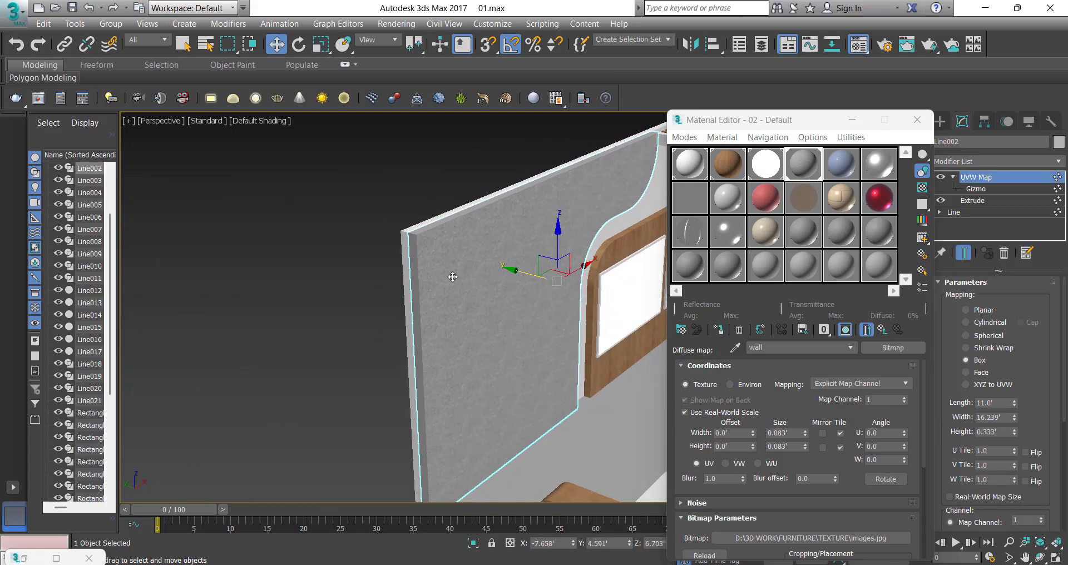
click(980, 162)
click(1015, 312)
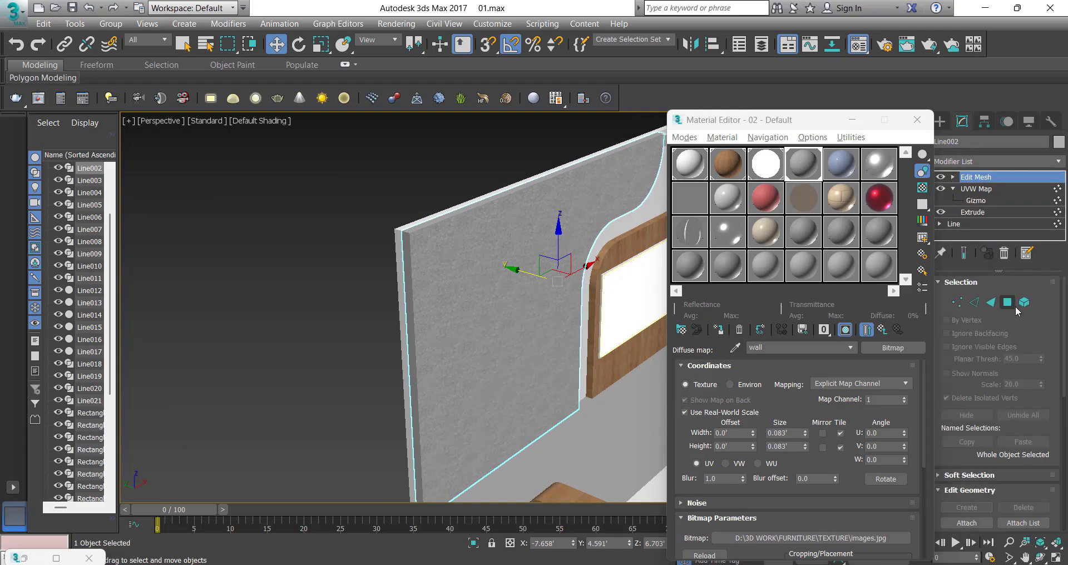
Step: Select the wall's faces at polygon level and exclude its large front face from the selection
click(1011, 306)
click(538, 231)
alt+middle_drag(538, 231, 476, 263)
scroll(474, 250, down, 3)
alt+click(484, 221)
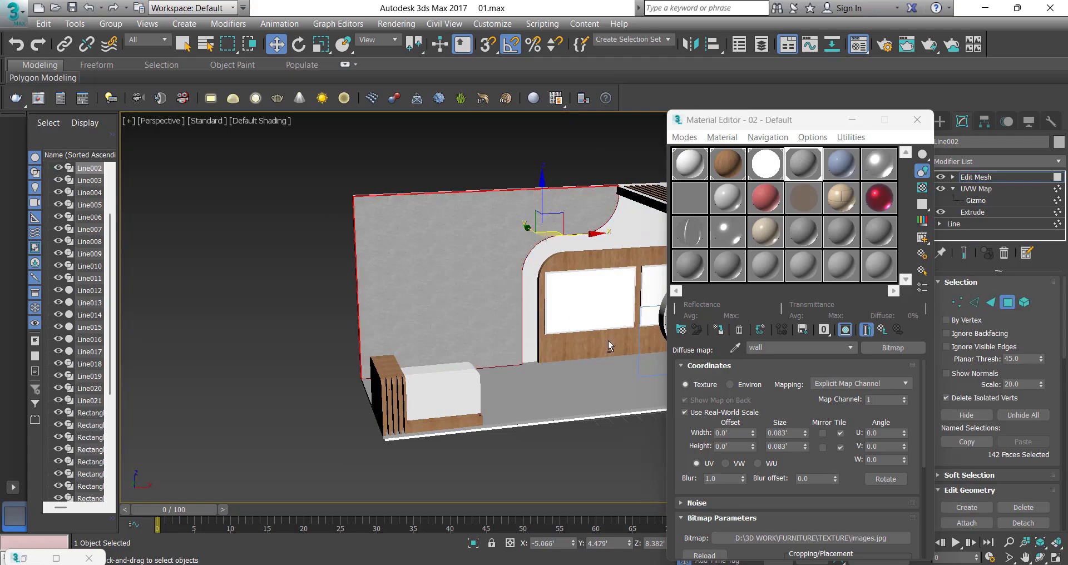
Step: Exclude the bottom and curved-edge faces in the wireframe Front view, keeping only the wall's outer side and top edge faces selected
alt+drag(612, 322, 740, 435)
scroll(636, 188, up, 4)
key(f)
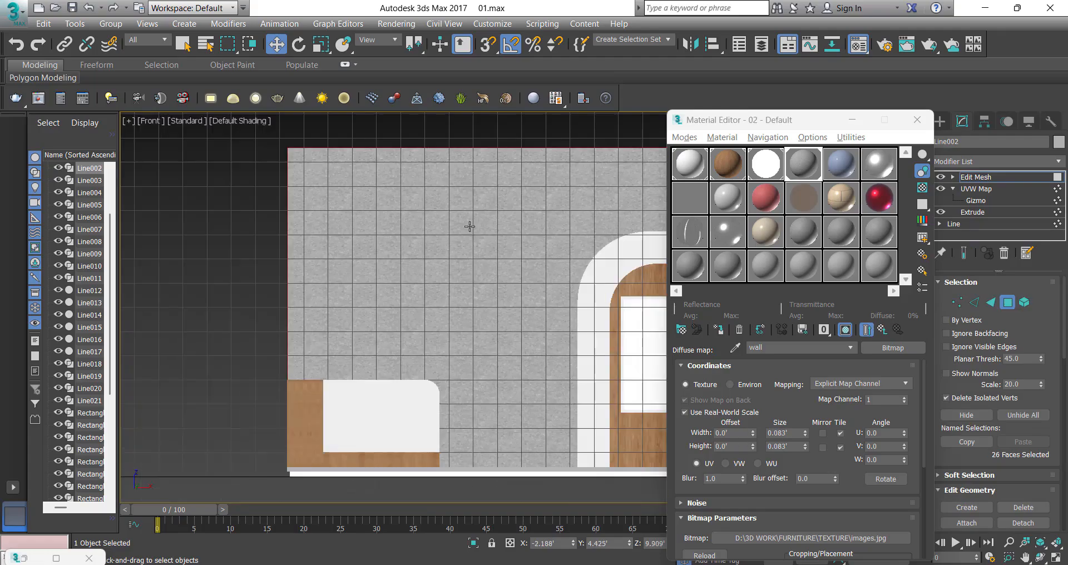
scroll(456, 225, down, 5)
key(F3)
scroll(573, 227, up, 5)
scroll(470, 183, up, 2)
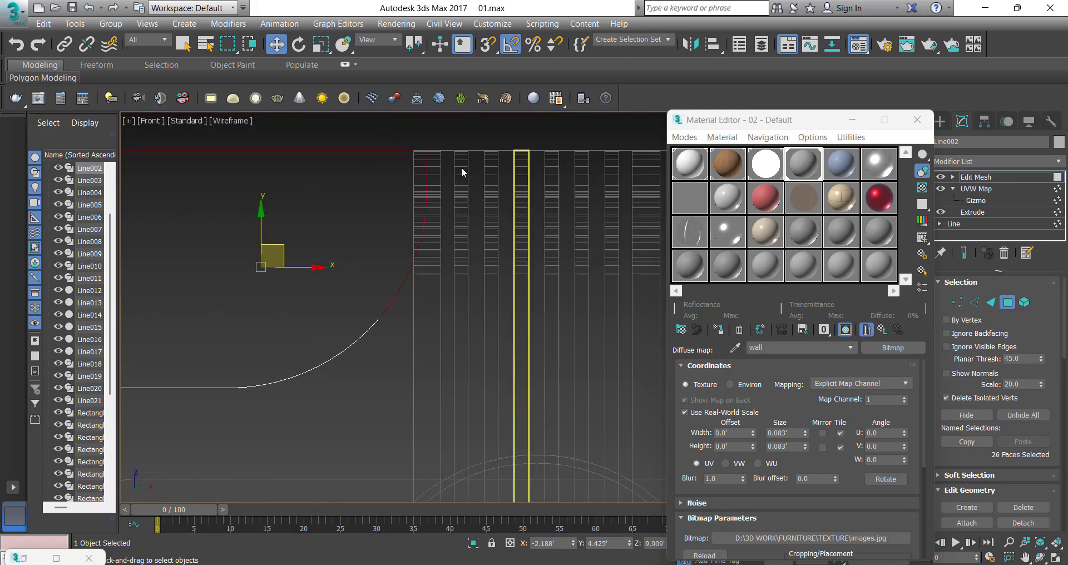
alt+drag(250, 364, 246, 367)
scroll(557, 211, down, 10)
scroll(497, 297, up, 5)
alt+drag(536, 255, 360, 401)
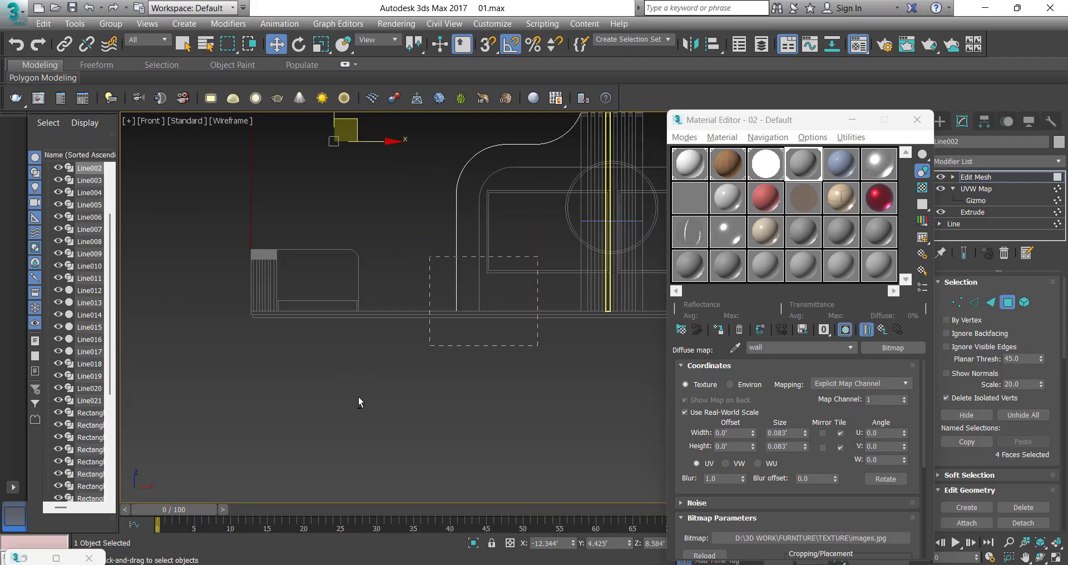
Step: Return to the shaded Perspective view and examine the selected edge faces of the wall
scroll(460, 311, down, 5)
middle_drag(463, 326, 467, 343)
key(p)
key(F3)
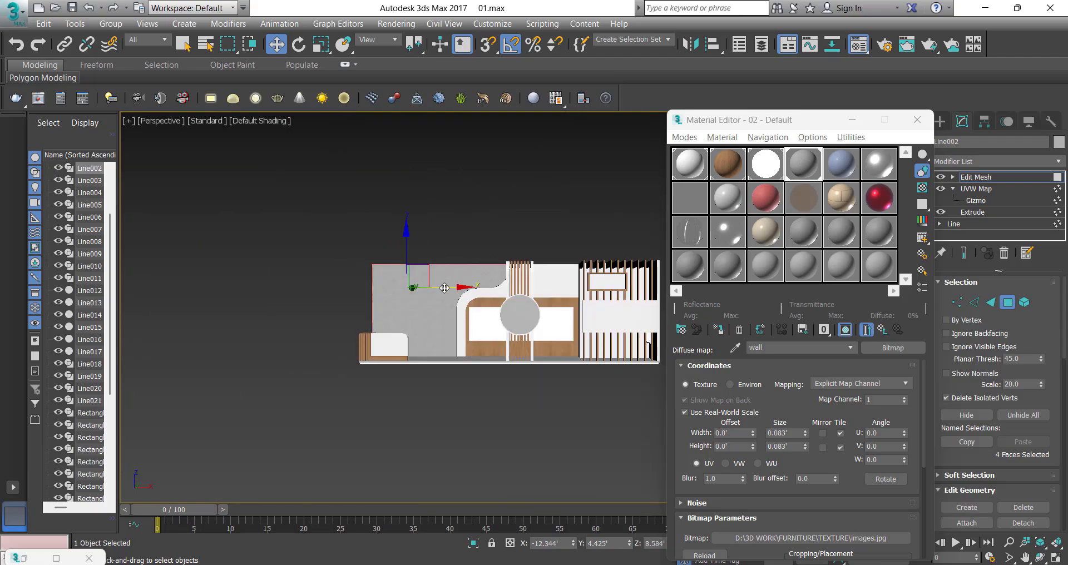
scroll(389, 306, up, 6)
alt+middle_drag(389, 306, 433, 296)
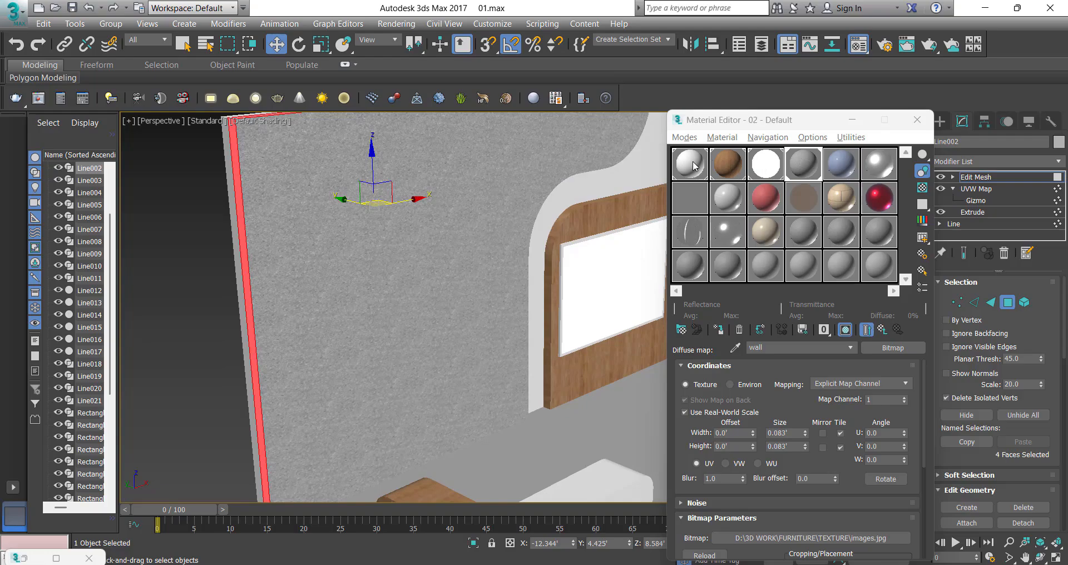
scroll(413, 270, down, 8)
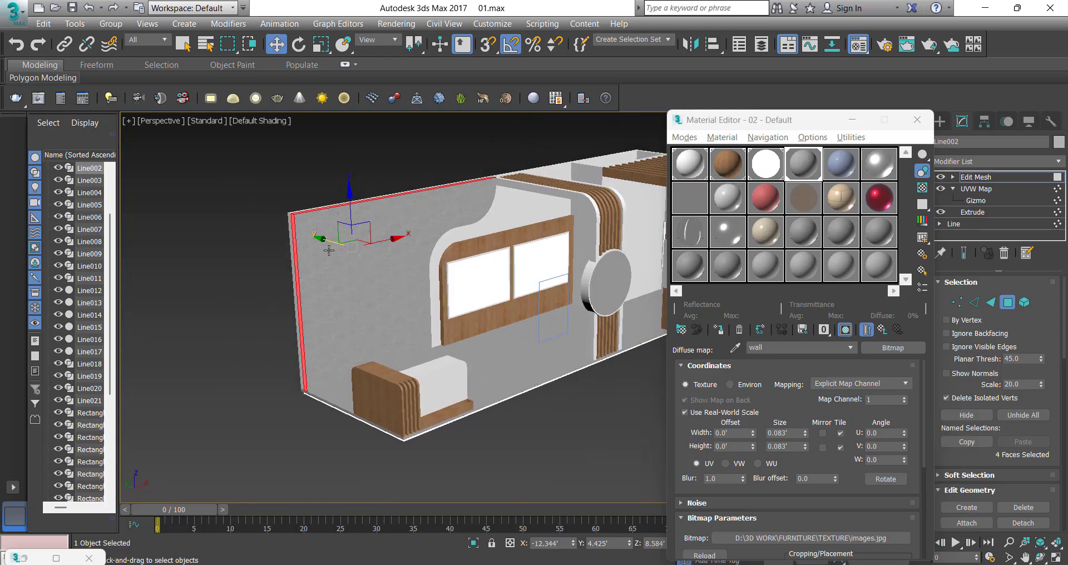
Step: Assign the white 01 - Default material to the grey wall's selected edge faces, leave polygon editing and deselect the wall
click(695, 174)
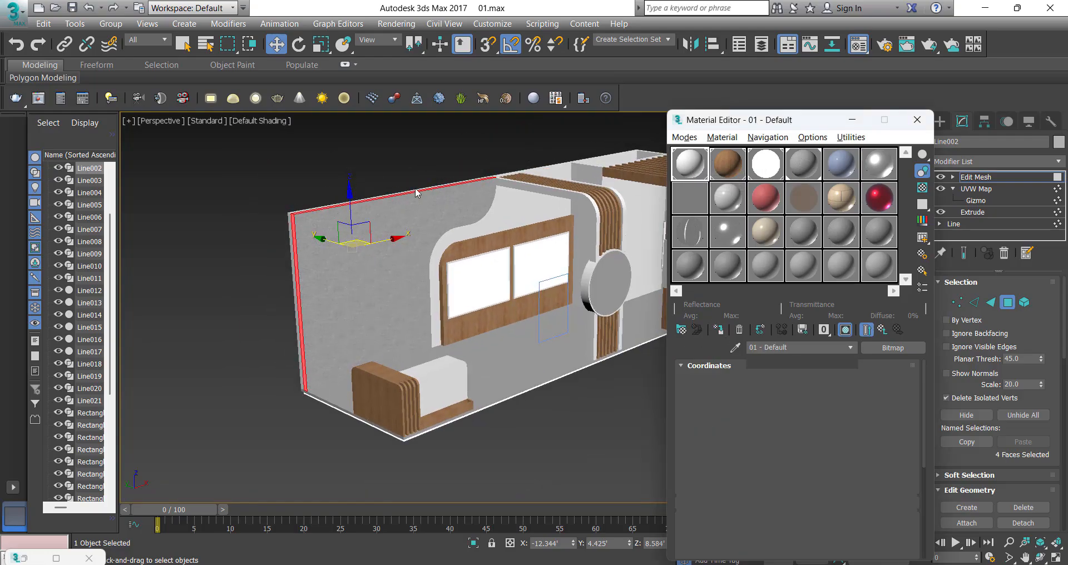
alt+middle_drag(333, 248, 374, 254)
scroll(319, 278, up, 10)
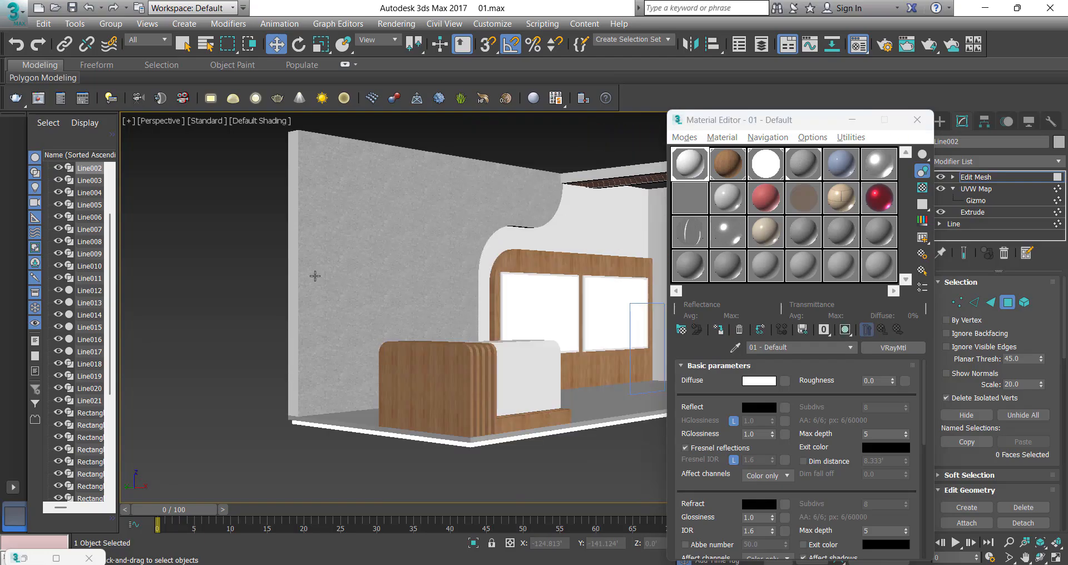
click(1004, 177)
click(917, 119)
scroll(326, 254, down, 8)
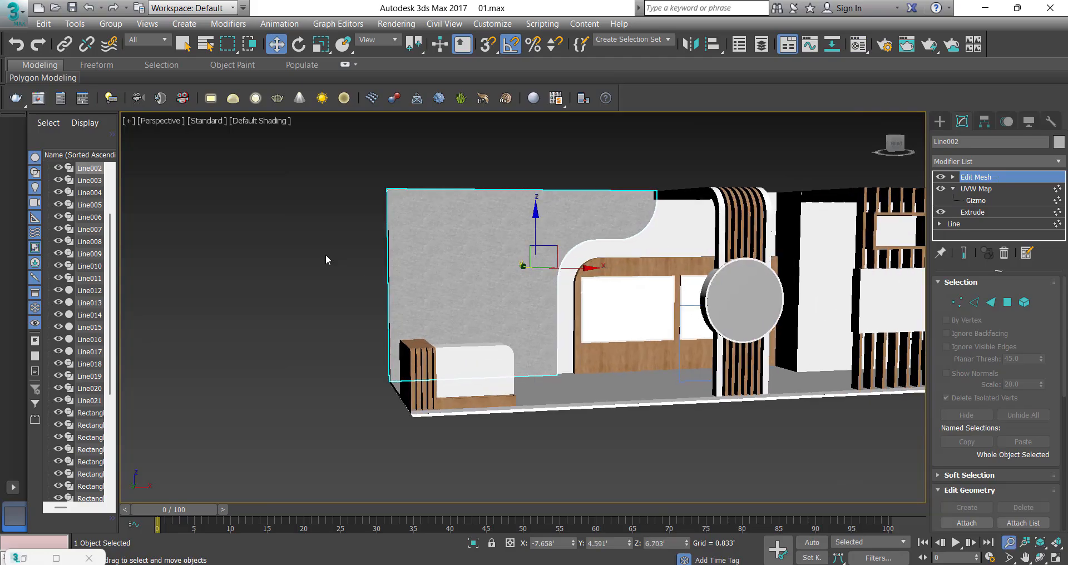
click(325, 254)
Step: Draw an AutoGrid rectangle about 5.1' long and 2' wide on the side face of the white block beside the wood panel
alt+middle_drag(527, 264, 543, 298)
scroll(538, 281, down, 3)
scroll(685, 250, up, 6)
click(685, 251)
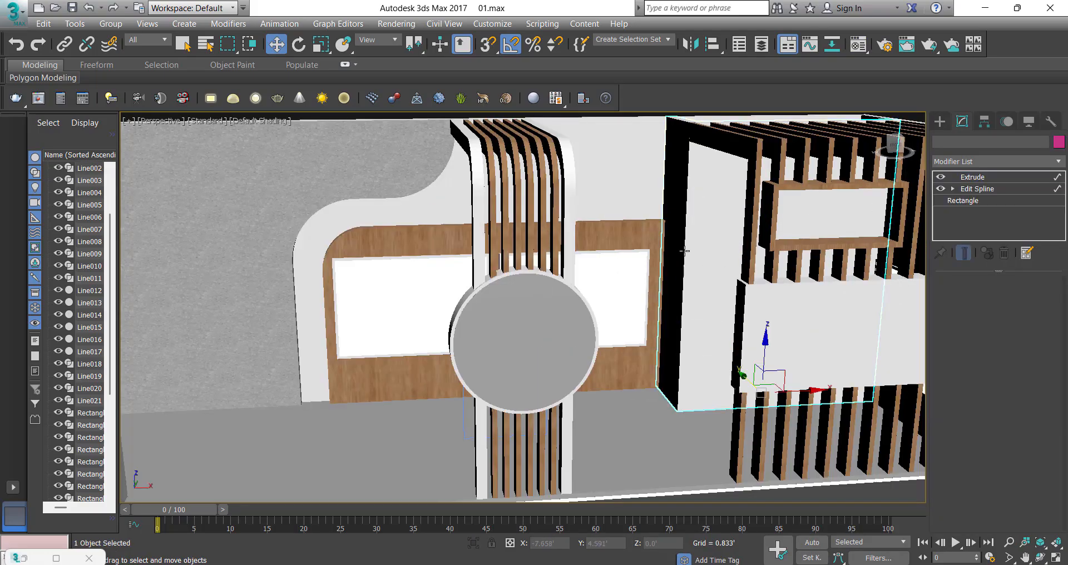
scroll(685, 251, down, 6)
alt+middle_drag(656, 253, 694, 283)
scroll(695, 283, up, 3)
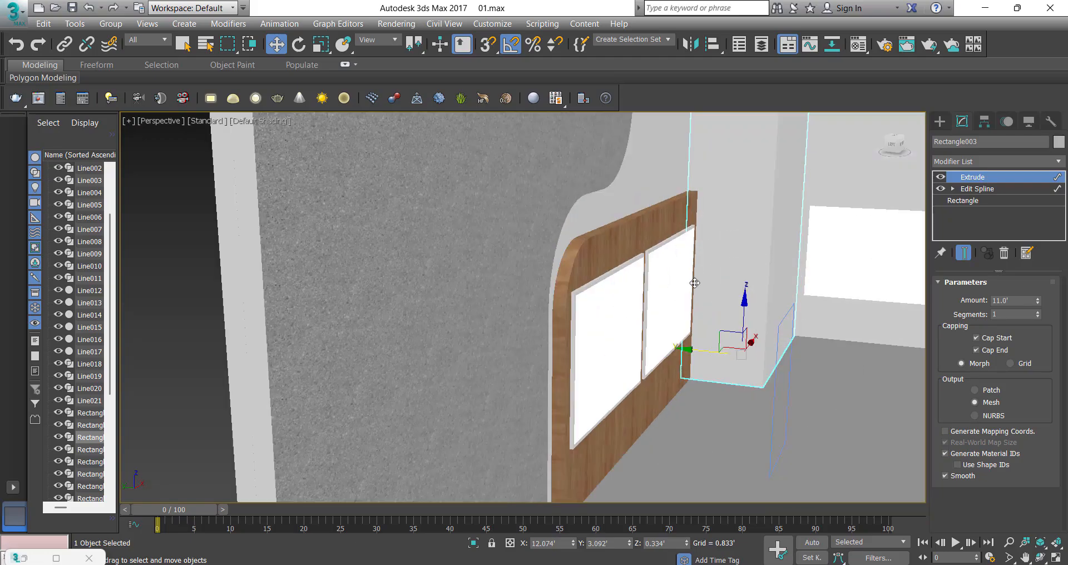
scroll(694, 283, up, 3)
right_click(727, 253)
click(758, 181)
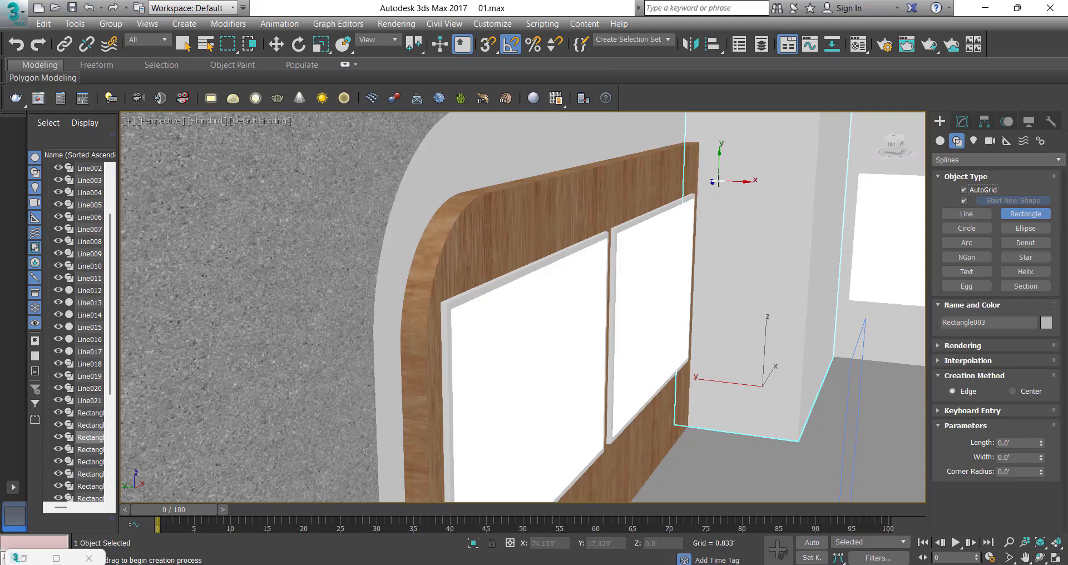
drag(717, 182, 790, 400)
key(w)
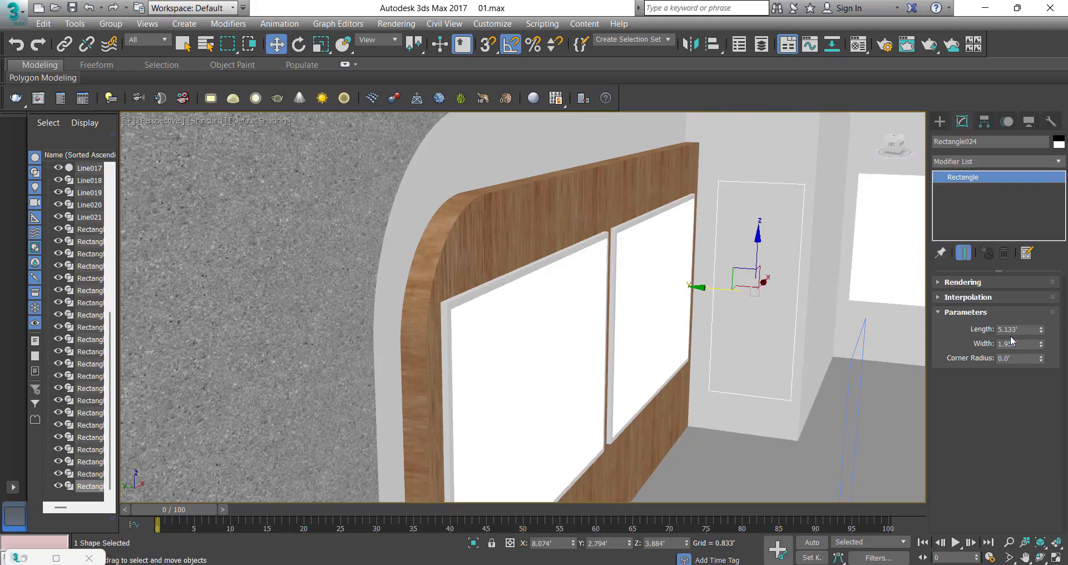
Step: Set the rectangle's length to 6.5' and width to 2.5', and move it down to the block's base beside the wood panel
key(Tab)
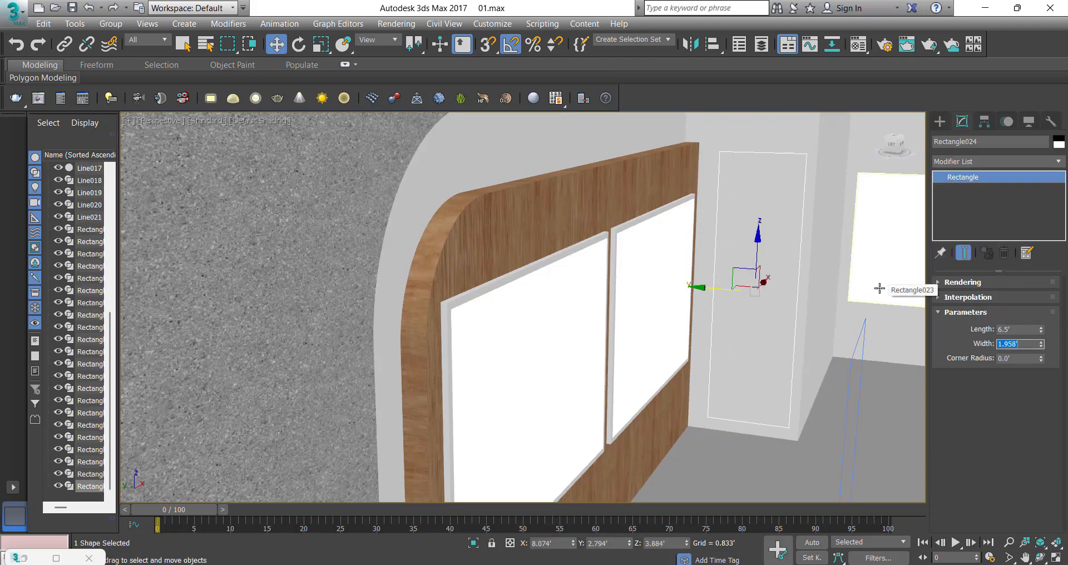
key(Return)
text(2.)
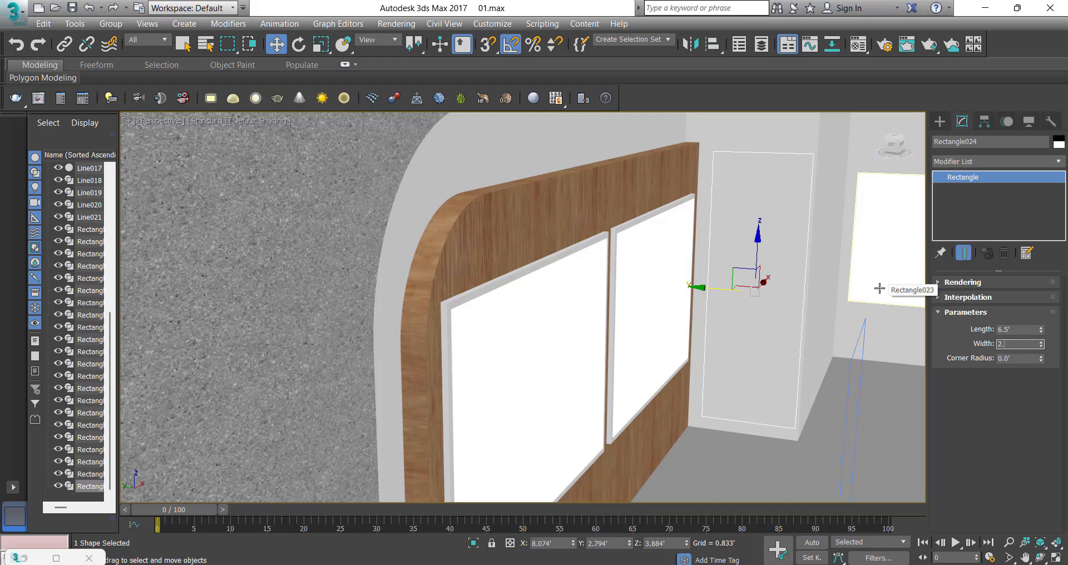
text(5)
key(Return)
drag(713, 289, 702, 296)
drag(749, 262, 742, 265)
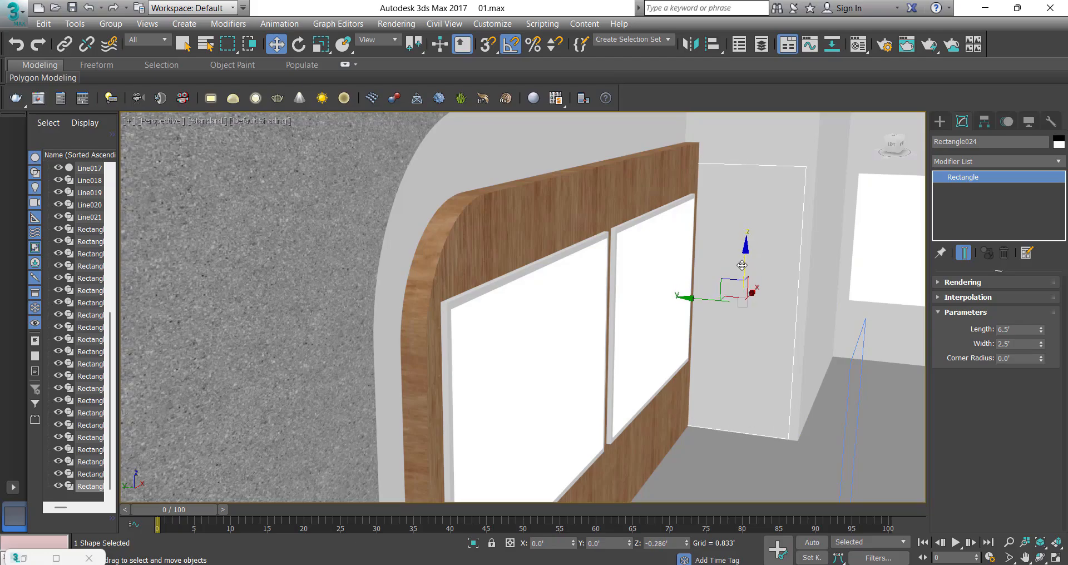
Step: Add an Edit Spline modifier to the door rectangle and delete its bottom segment
alt+middle_drag(713, 275, 722, 312)
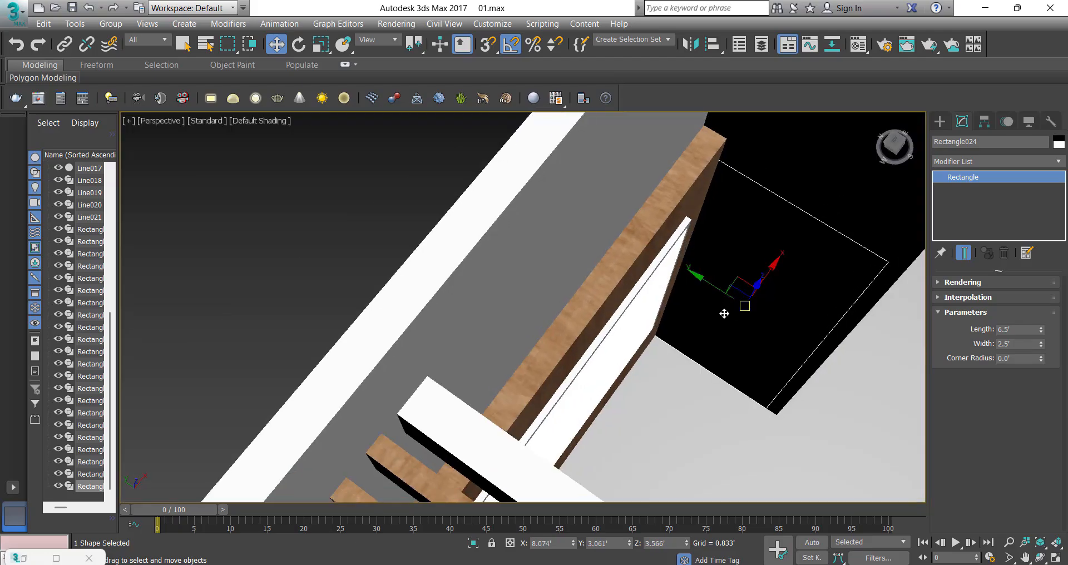
key(e)
click(993, 161)
scroll(980, 207, down, 10)
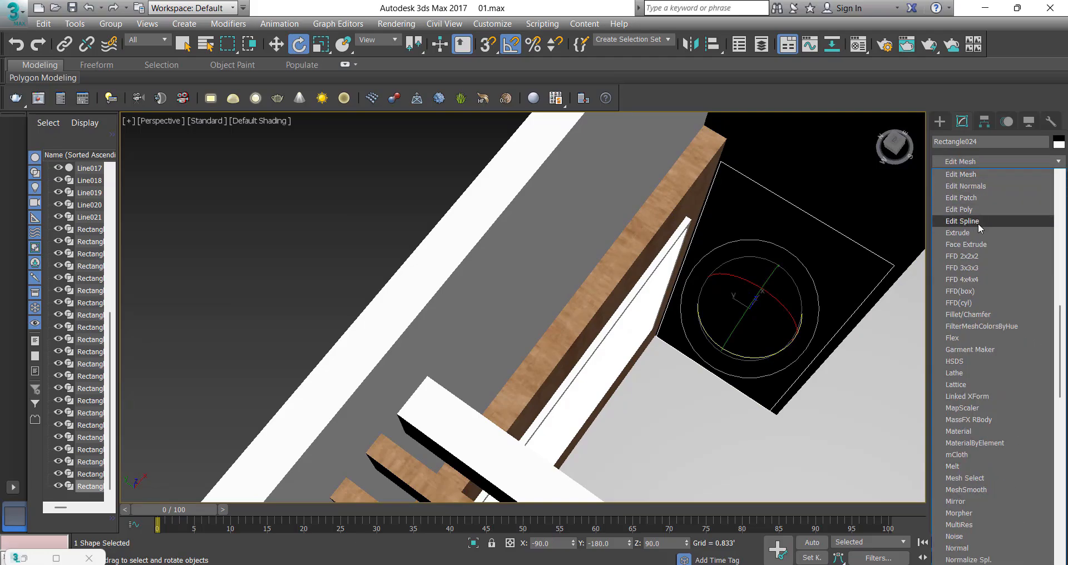
click(980, 221)
key(2)
drag(722, 331, 669, 404)
key(Delete)
Step: Outline the open door spline at spline level to give the door frame profile its width
middle_drag(690, 199, 633, 223)
key(3)
drag(836, 343, 779, 365)
scroll(977, 372, down, 10)
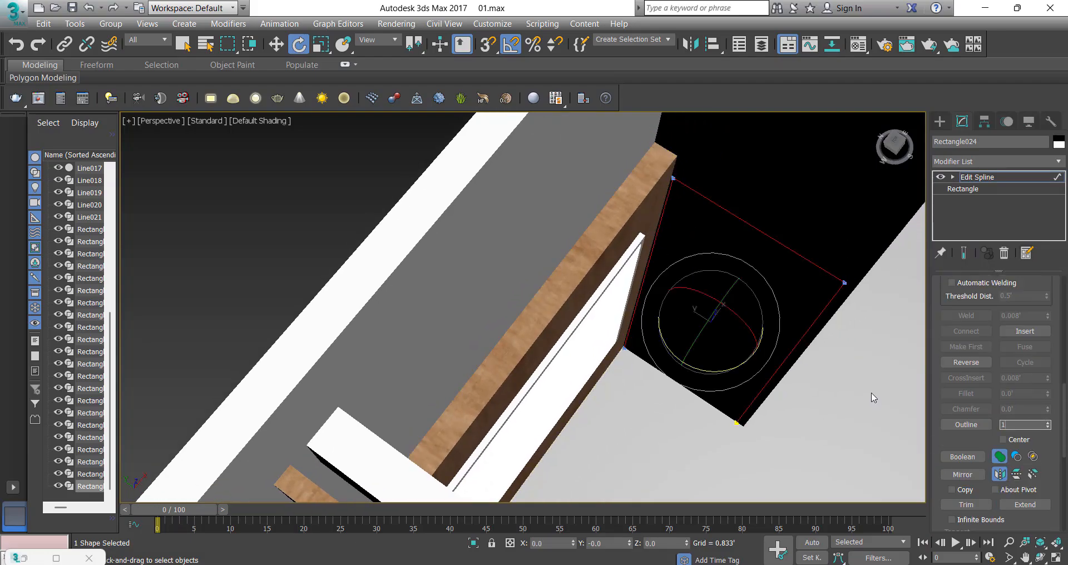
key(Return)
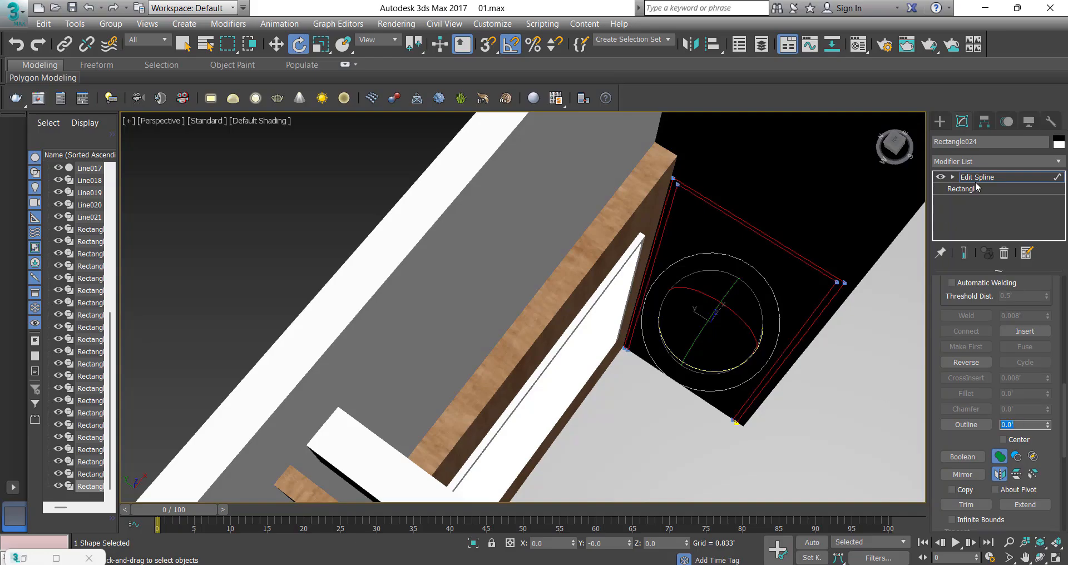
Step: Extrude the door frame profile by 0.016'
click(982, 161)
click(980, 177)
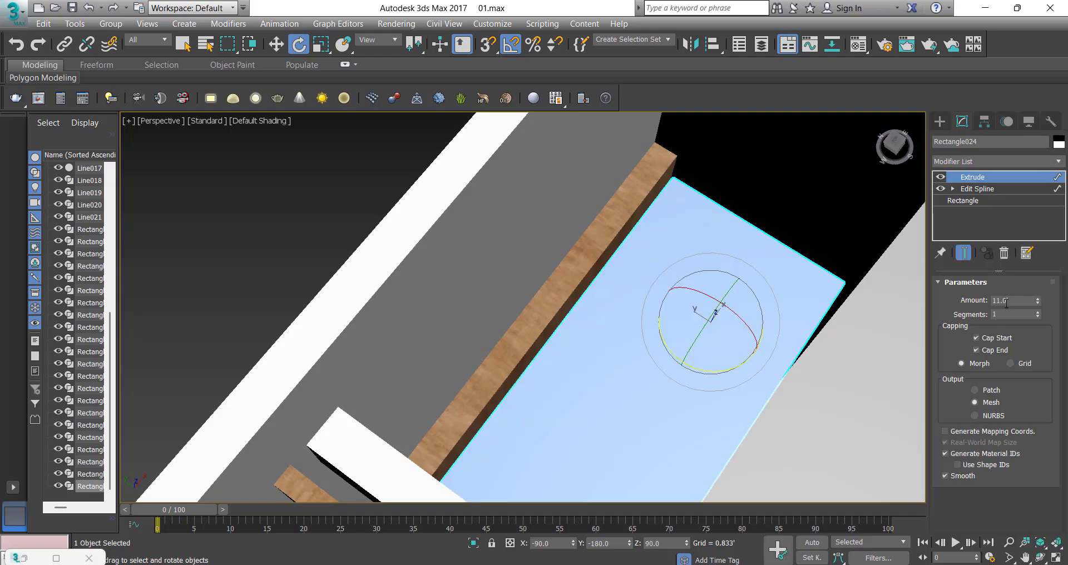
key(Return)
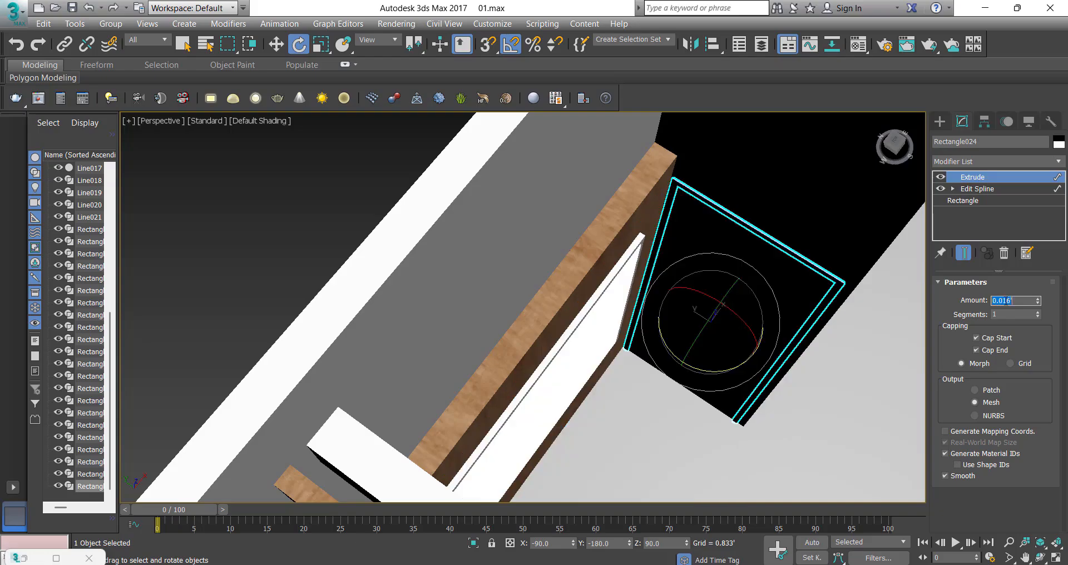
Step: With snapping off, move the door frame about 0.01' along X relative to the block's face
key(w)
key(s)
key(a)
key(a)
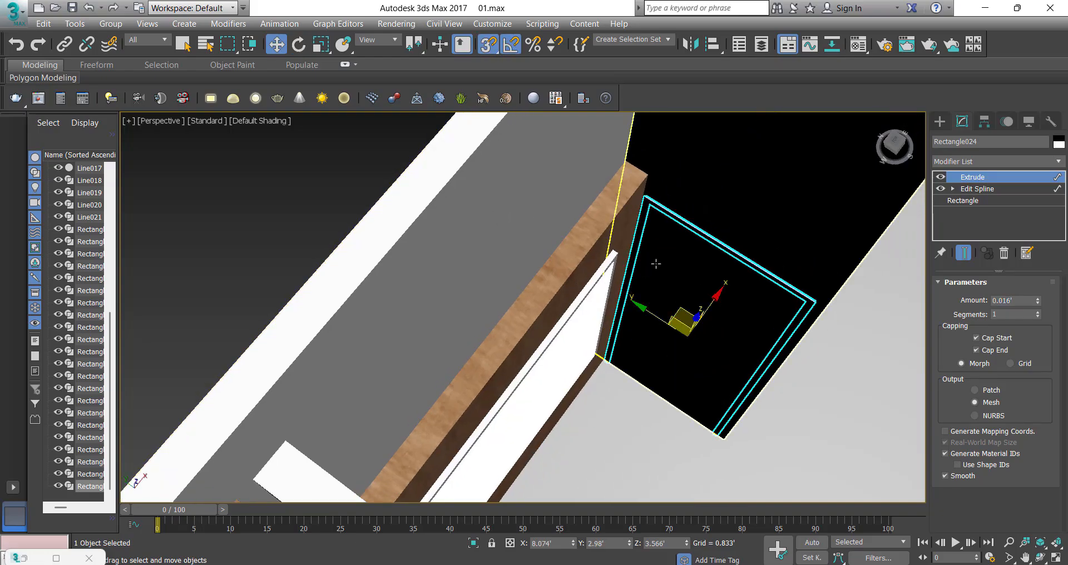
key(s)
key(a)
scroll(700, 283, up, 3)
alt+middle_drag(720, 321, 703, 343)
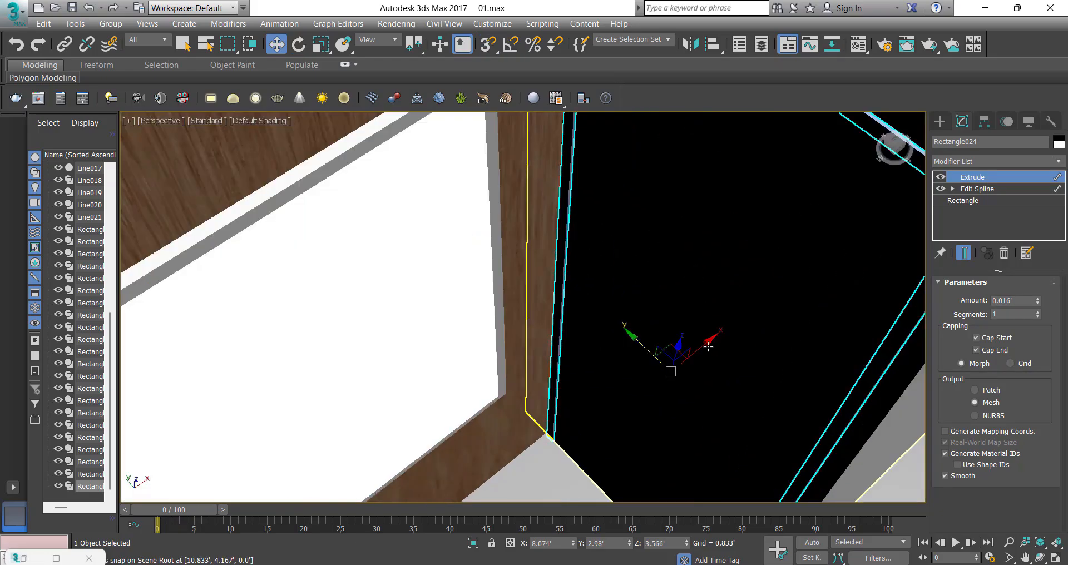
drag(703, 343, 701, 343)
Step: Assign the wood material 02 - Default to the door frame and close the Material Editor
scroll(600, 300, down, 3)
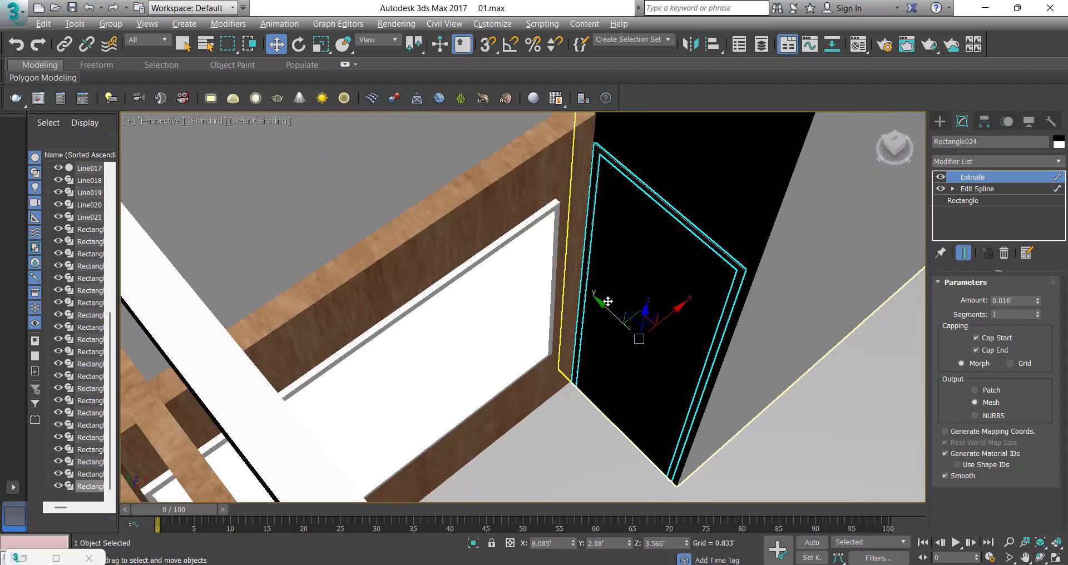
scroll(660, 312, up, 2)
alt+middle_drag(600, 301, 644, 326)
scroll(642, 337, down, 5)
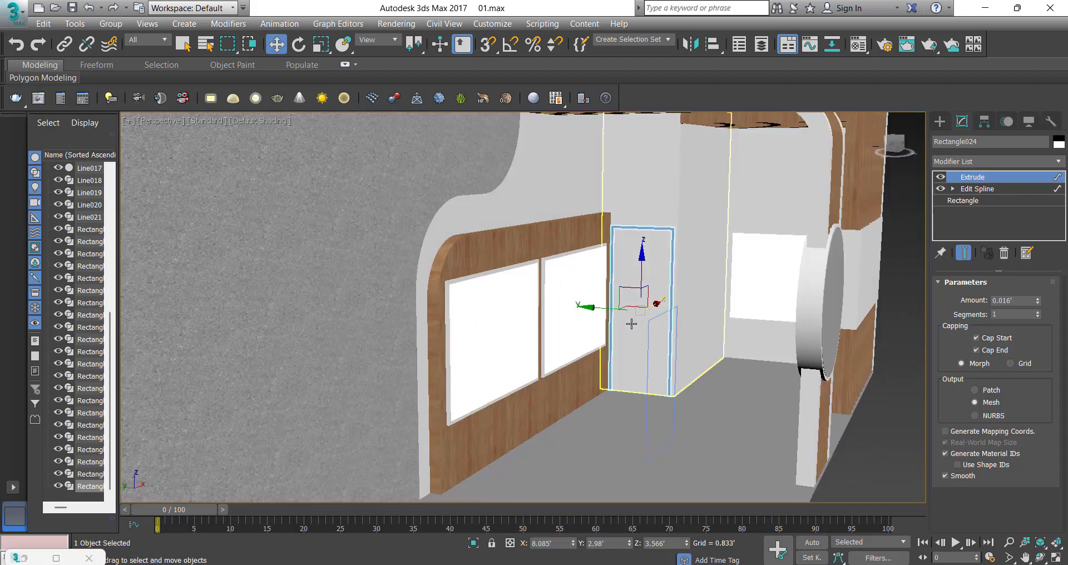
scroll(643, 323, up, 3)
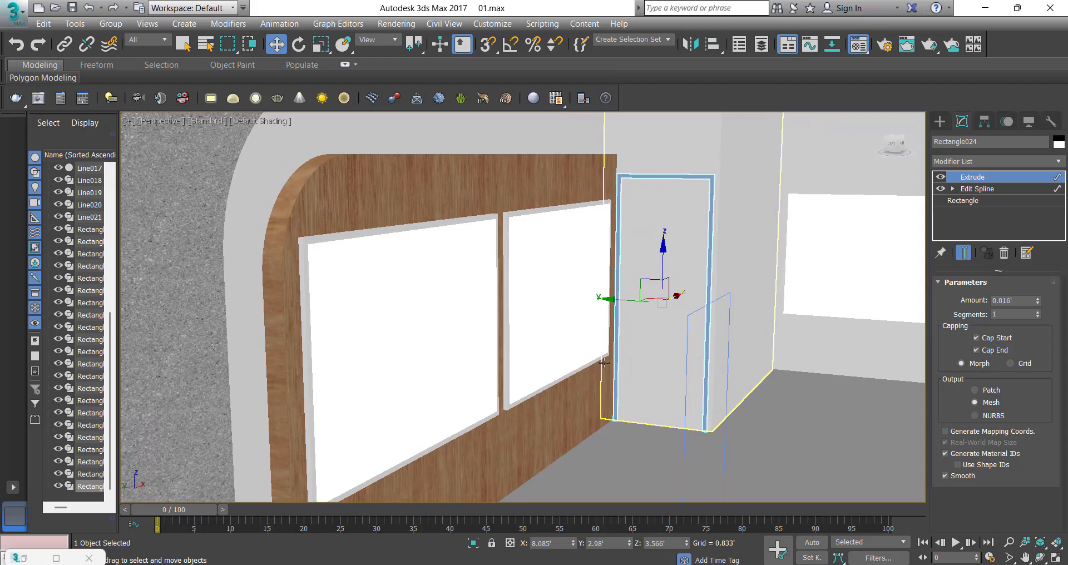
key(m)
click(728, 164)
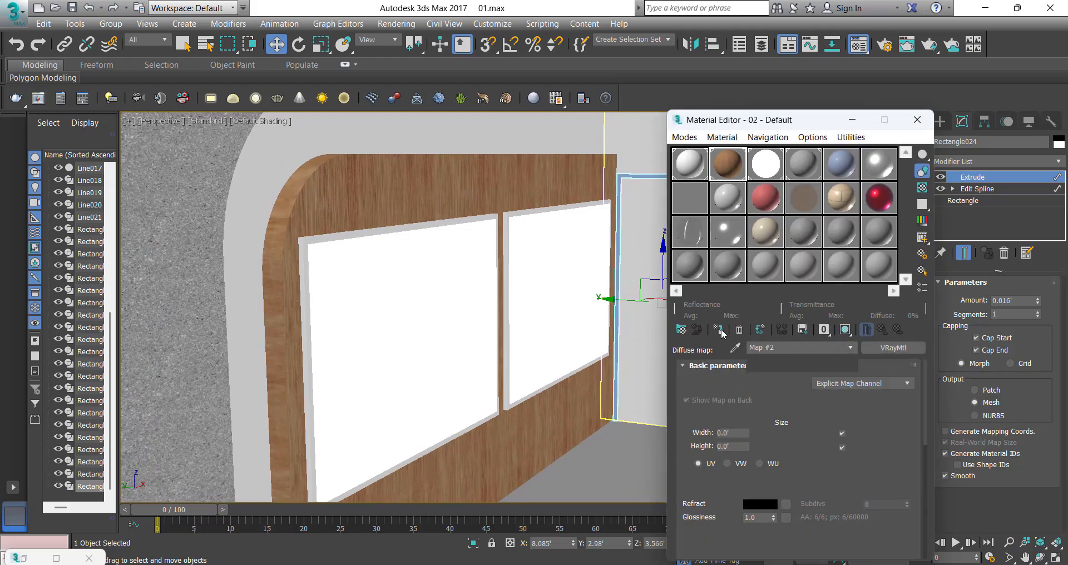
click(1004, 163)
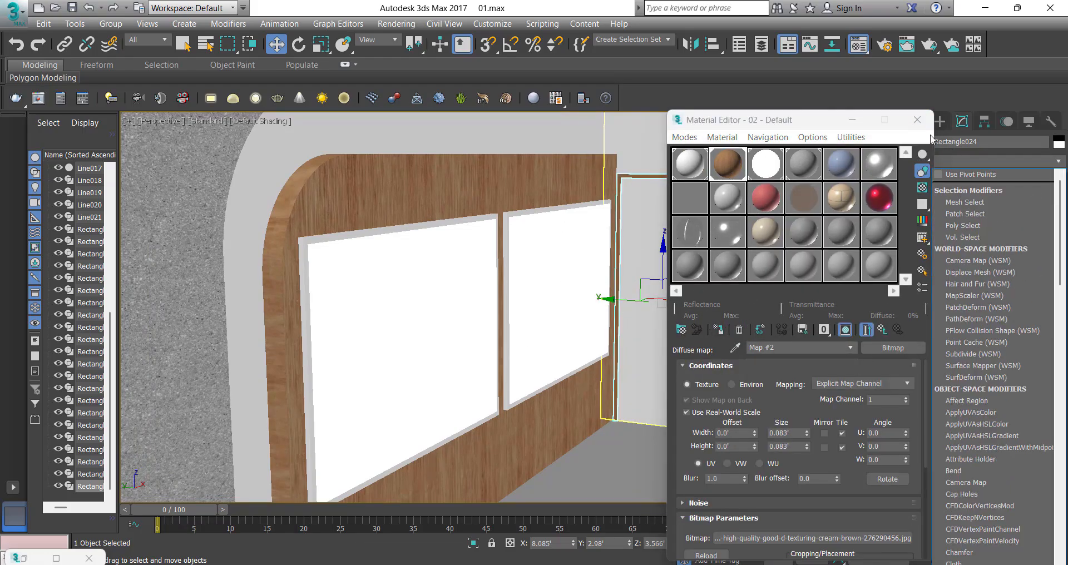
click(980, 161)
click(917, 119)
Step: Create an AutoGrid sphere with a radius of about 0.13' as a door knob beside the door frame's inner edge
scroll(723, 264, up, 5)
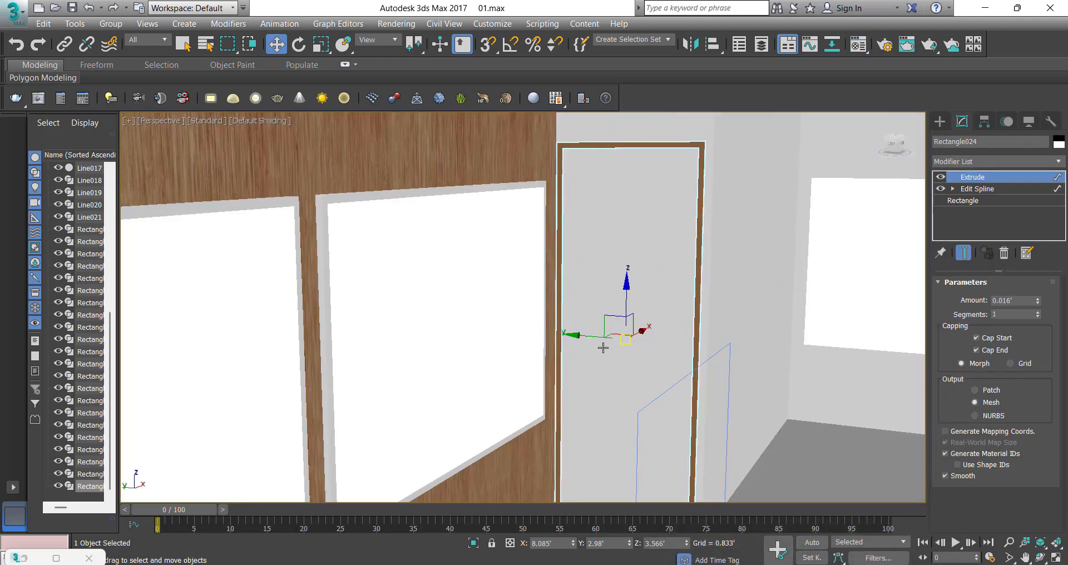
right_click(570, 330)
click(588, 306)
middle_drag(680, 318, 660, 288)
scroll(684, 287, up, 2)
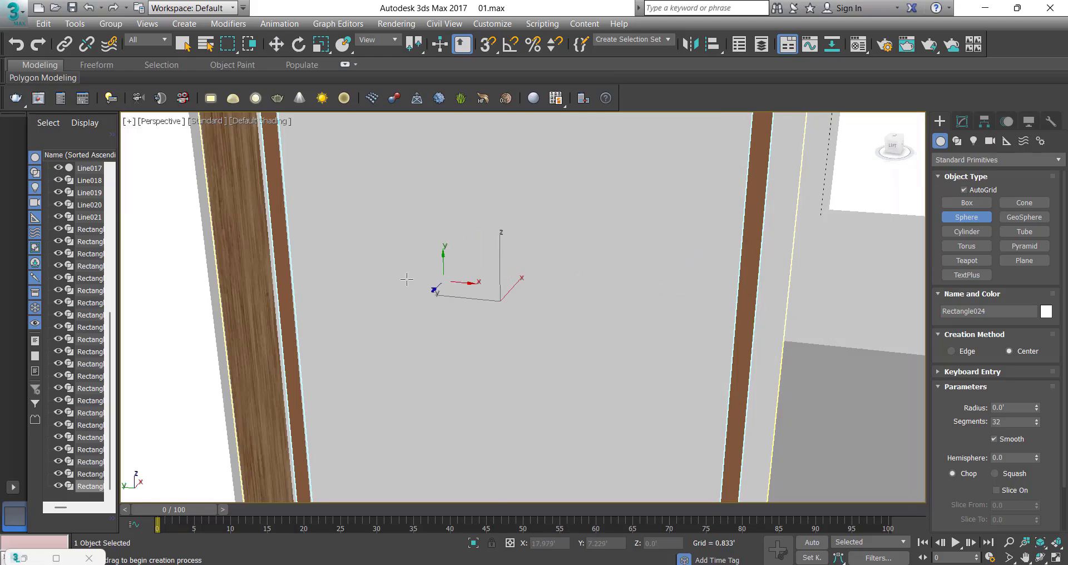
drag(326, 270, 336, 293)
key(w)
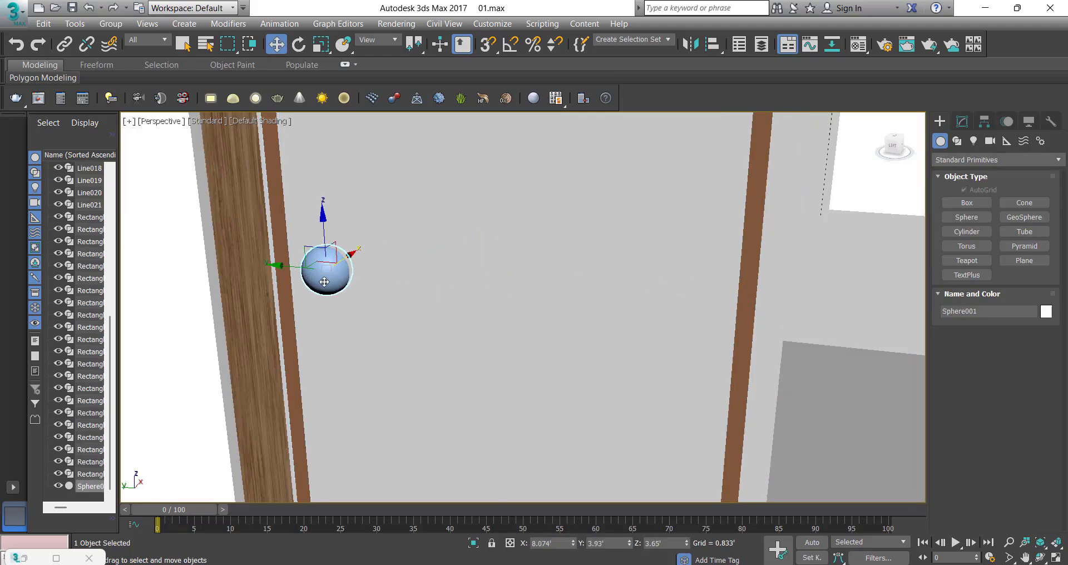
Step: Move the door knob sphere about 0.09' along X out from the door face and show its parameters
alt+middle_drag(329, 239, 332, 259)
scroll(332, 260, up, 2)
drag(334, 256, 326, 278)
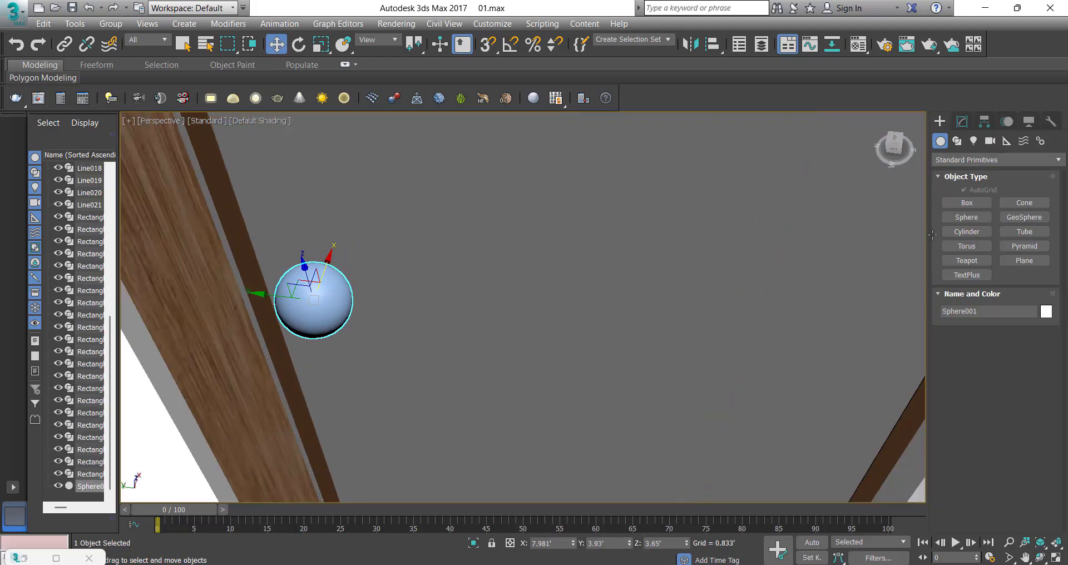
click(961, 122)
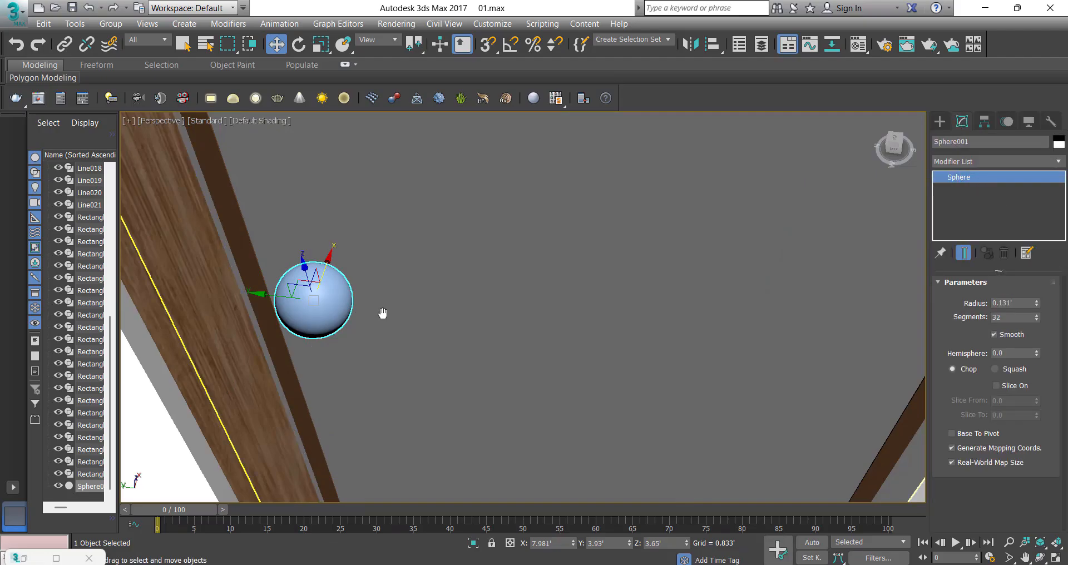
Step: Set up a copy of the white VRayMtl in the fifth slot with white Reflect, RGlossiness 0.7 and Fresnel reflections off
middle_drag(381, 312, 548, 333)
alt+middle_drag(548, 334, 470, 300)
scroll(461, 328, down, 5)
mouse_move(467, 340)
alt+middle_down()
mouse_move(456, 323)
mouse_move(470, 327)
alt+middle_up()
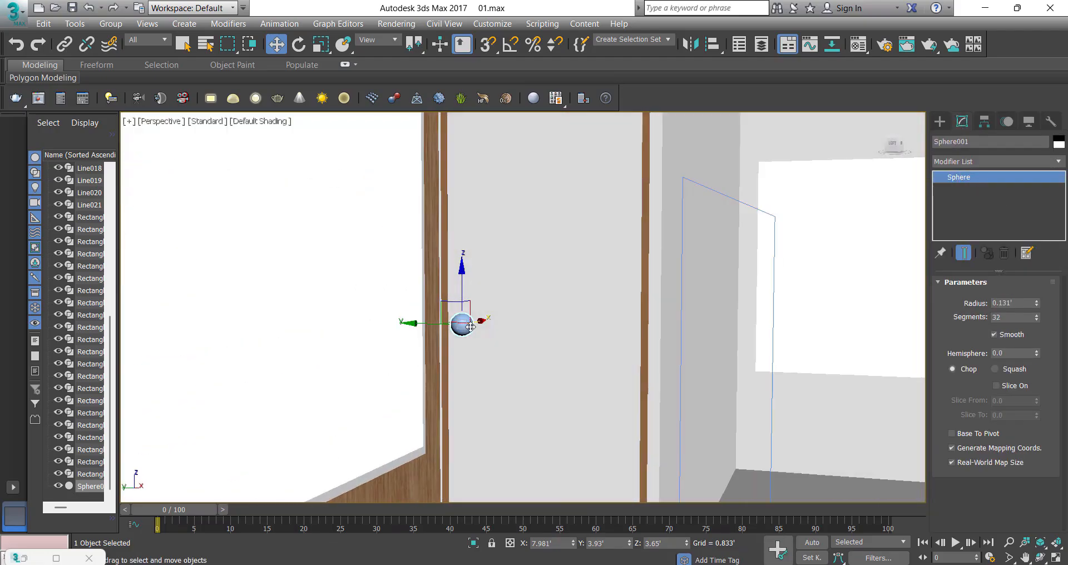
key(m)
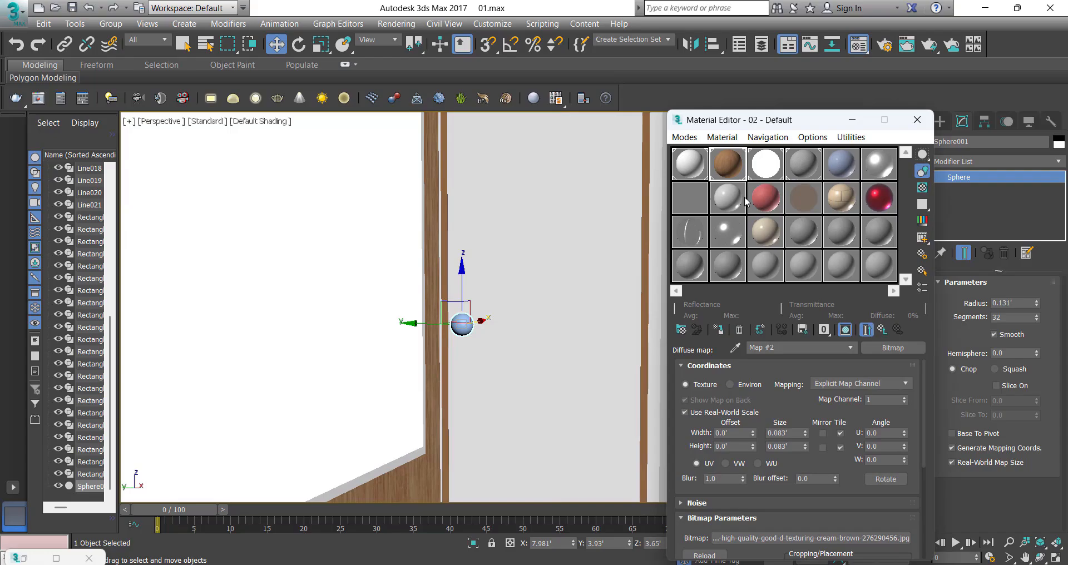
click(841, 164)
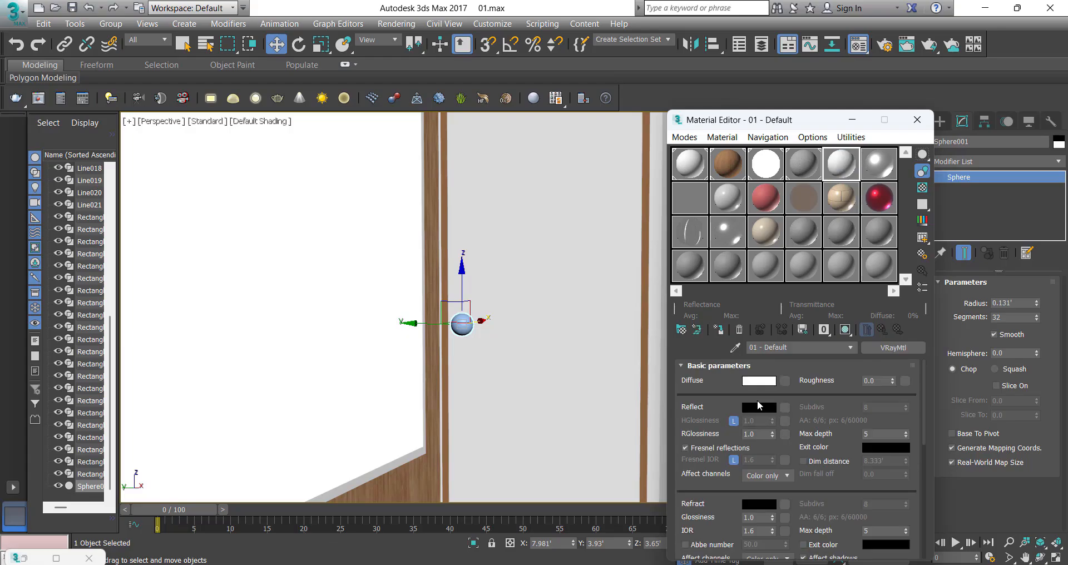
click(757, 406)
click(368, 186)
click(492, 202)
click(685, 448)
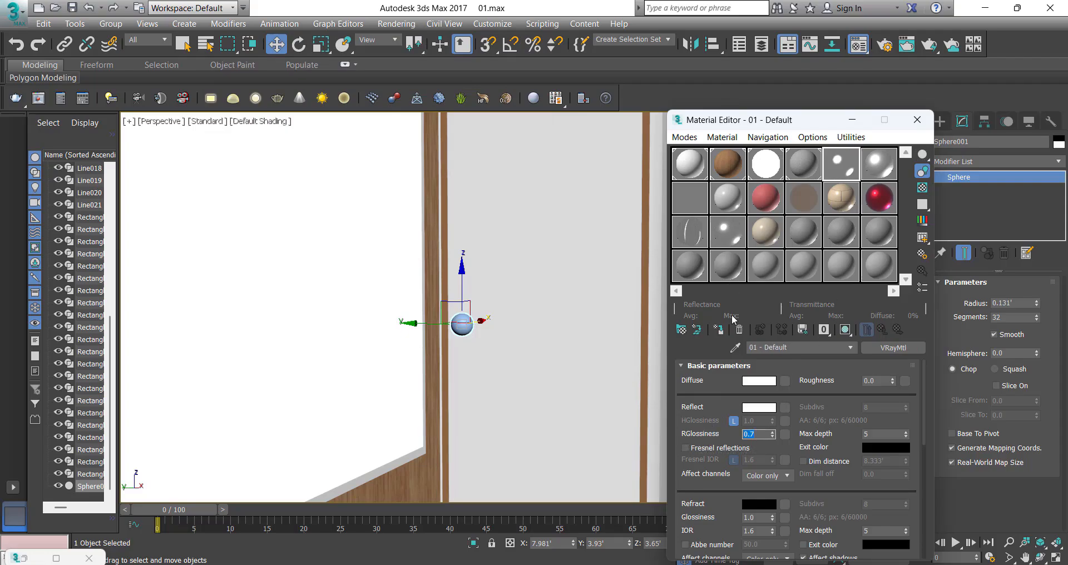
Step: Assign the reflective material to the door knob sphere, renaming it 01 - Dasdefault, and close the Material Editor
click(718, 329)
click(487, 281)
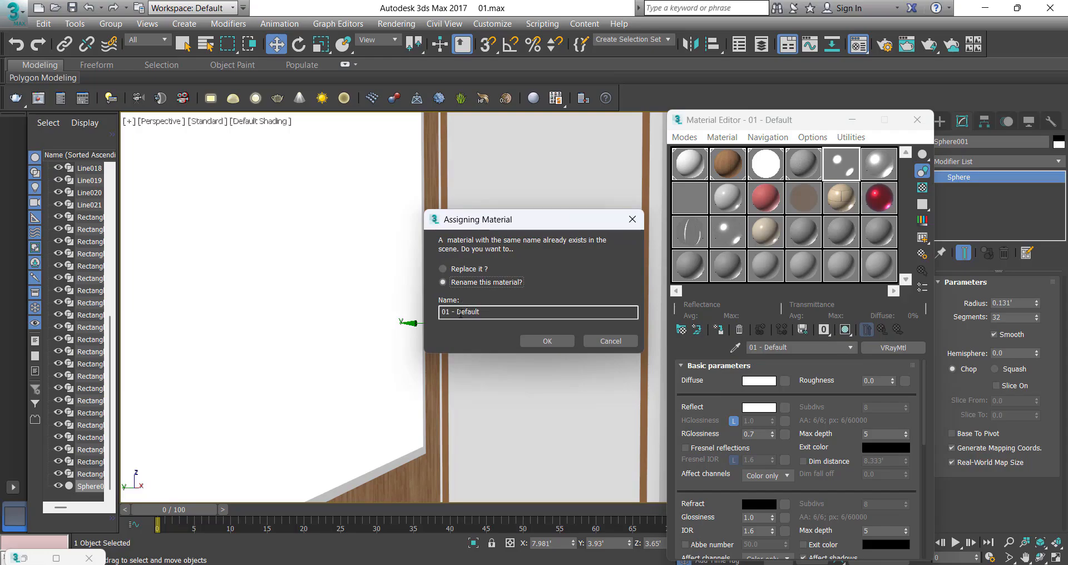
click(459, 315)
text(asd)
key(Return)
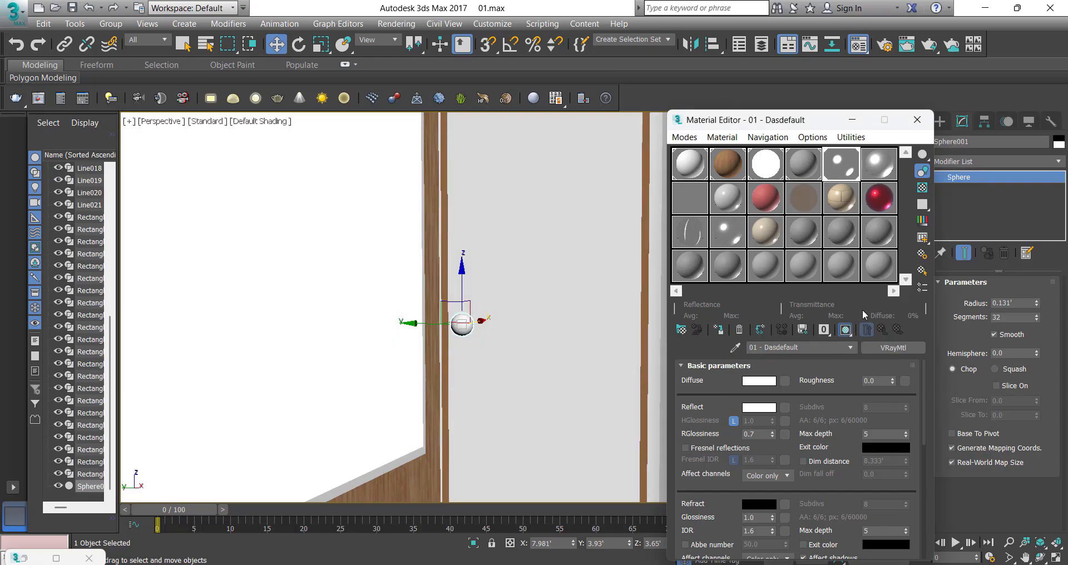
click(917, 119)
scroll(489, 328, up, 4)
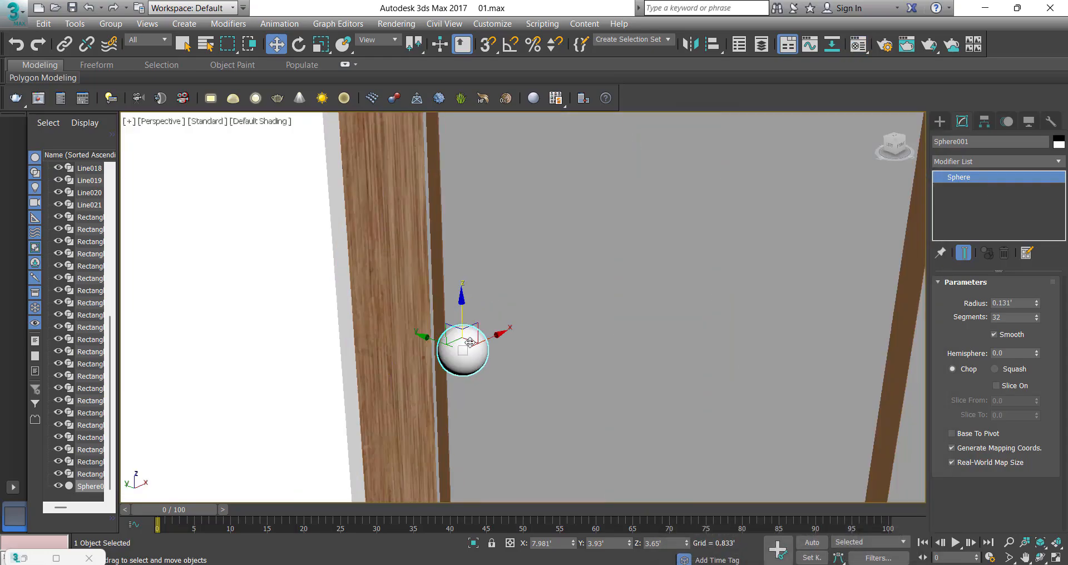
Step: Group the door knob sphere with the wood door frame as Group001, then clear the selection
scroll(470, 343, up, 4)
alt+middle_drag(517, 346, 489, 354)
alt+middle_drag(425, 331, 470, 328)
ctrl+click(368, 289)
scroll(479, 334, down, 7)
scroll(467, 311, up, 2)
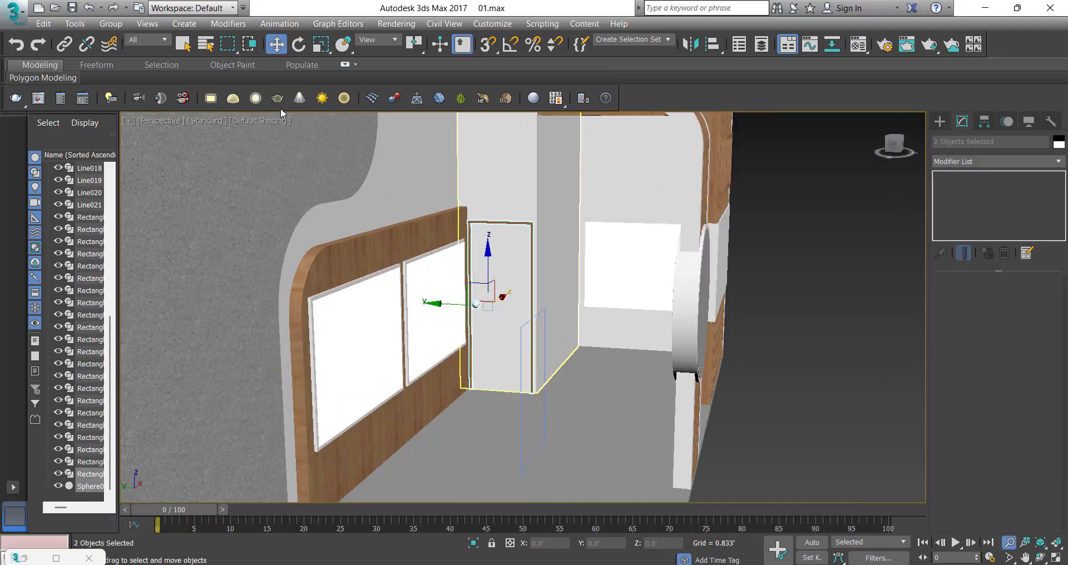
click(111, 24)
click(119, 40)
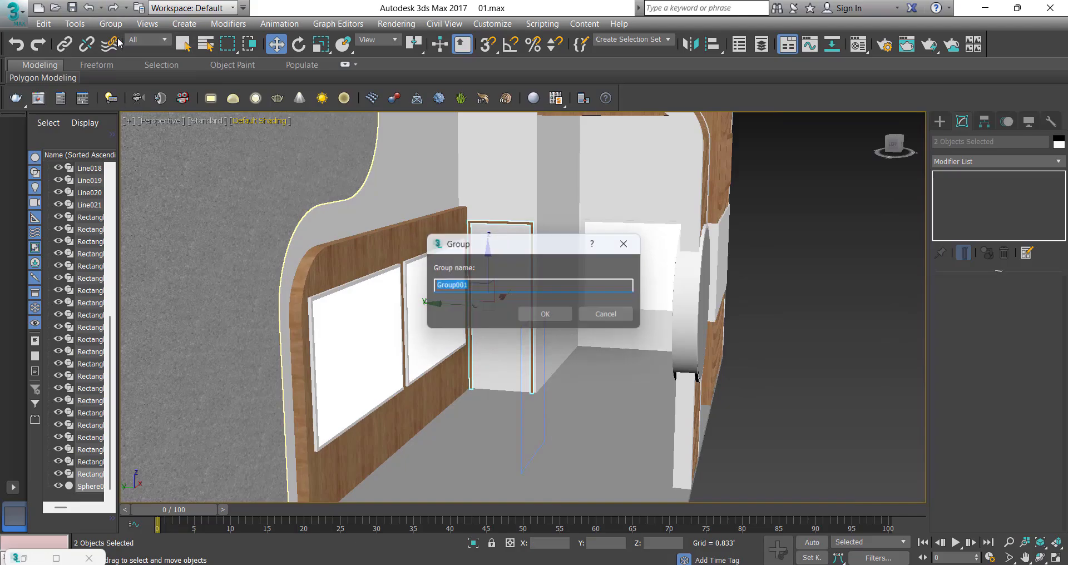
key(Return)
scroll(555, 236, down, 6)
scroll(556, 248, up, 2)
click(636, 374)
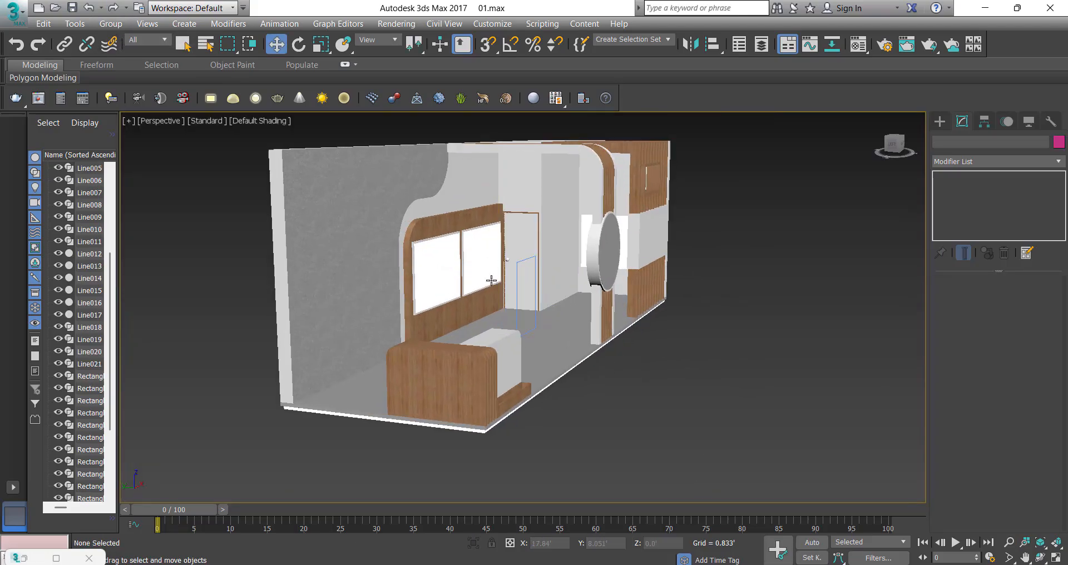
Step: Examine the booth floor and reception counter from several angles and compare them with the reference image of the stand
alt+middle_drag(491, 281, 581, 329)
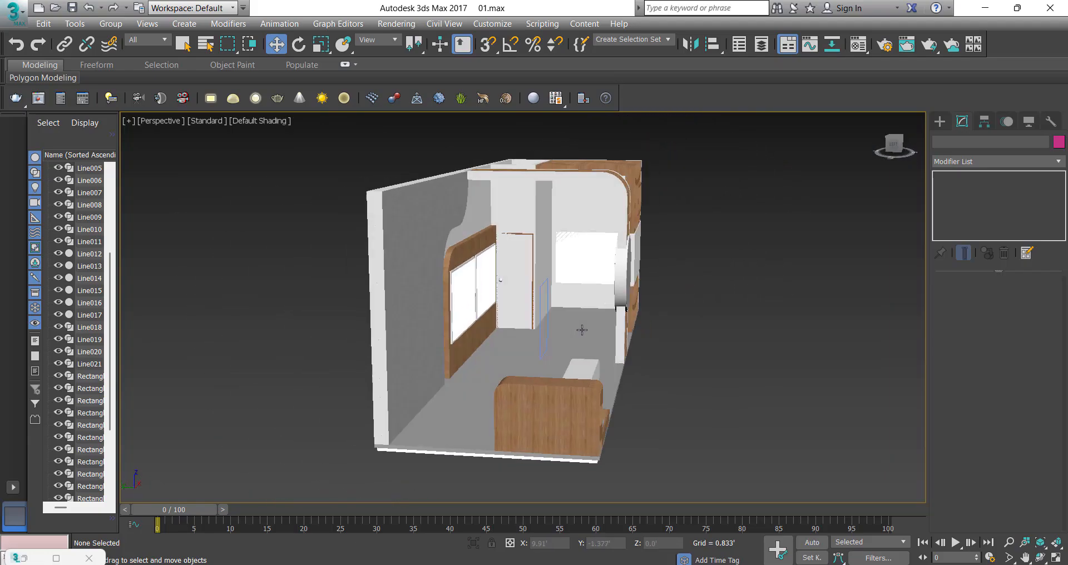
scroll(552, 241, up, 5)
scroll(543, 241, down, 2)
alt+middle_drag(541, 241, 481, 308)
scroll(514, 274, down, 5)
scroll(458, 381, up, 4)
middle_drag(457, 381, 513, 351)
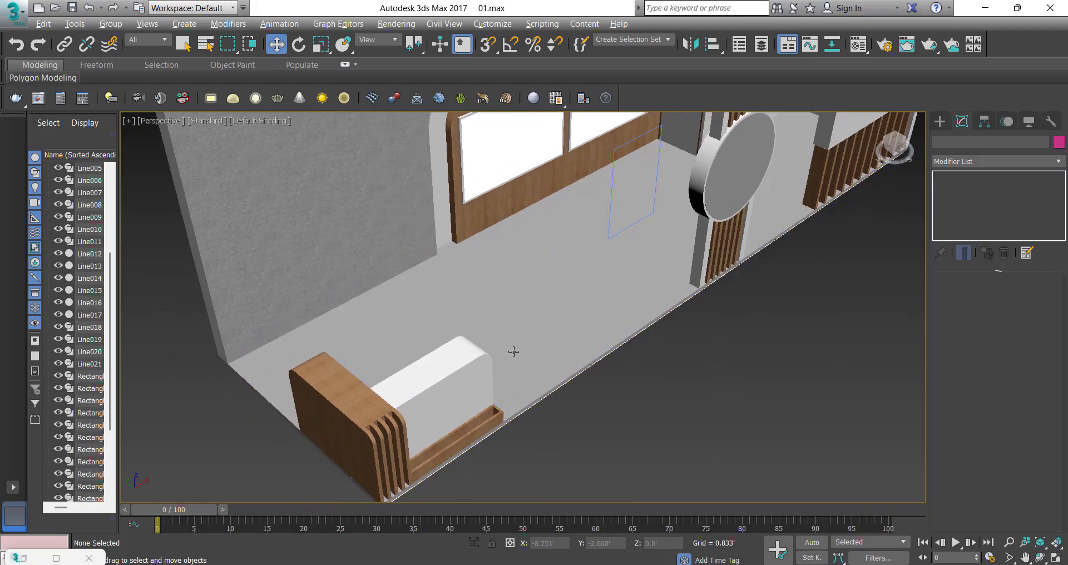
click(56, 558)
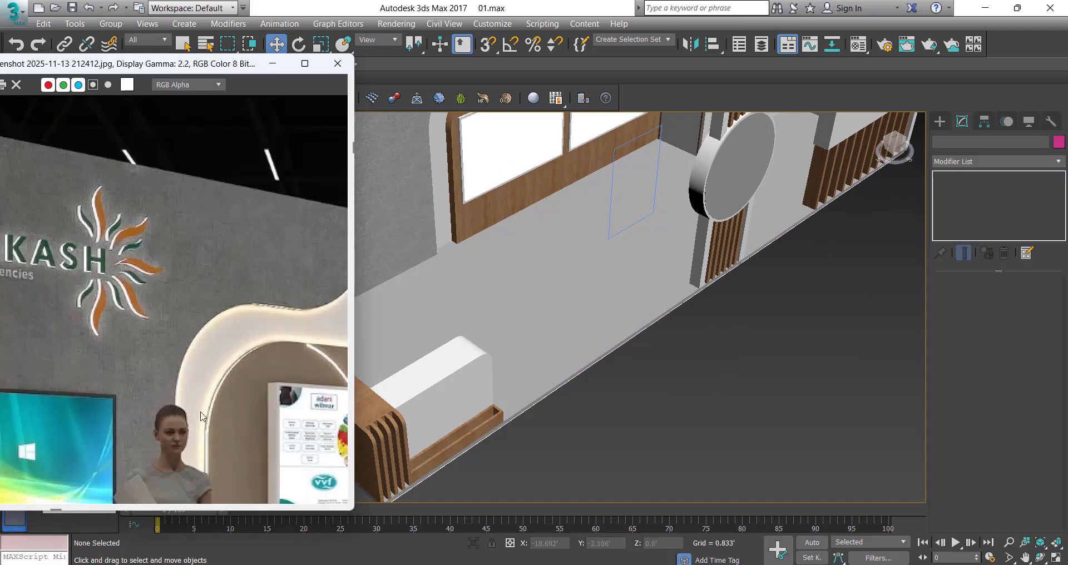
scroll(197, 284, down, 4)
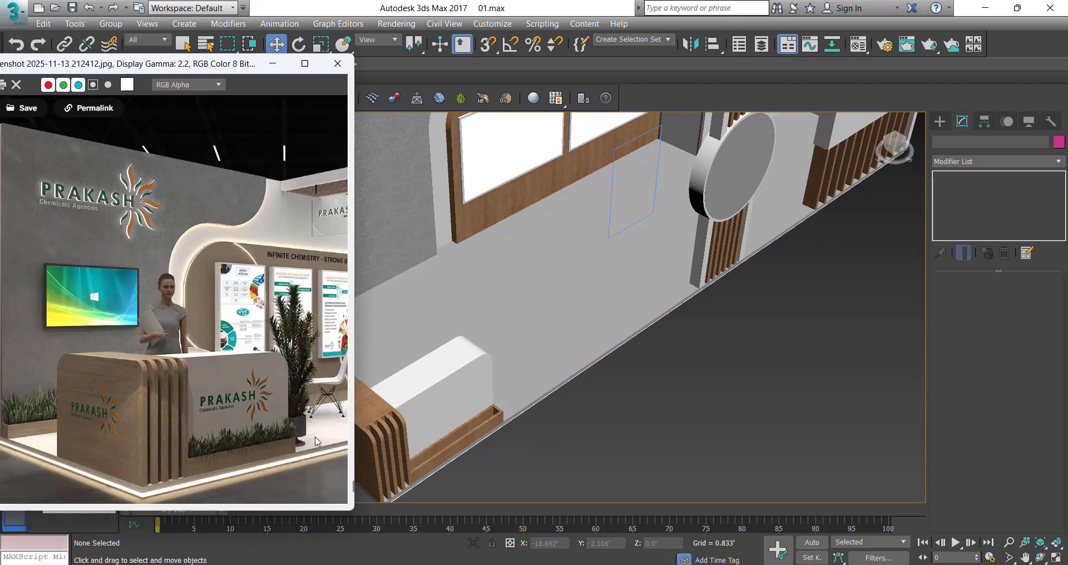
scroll(218, 414, up, 4)
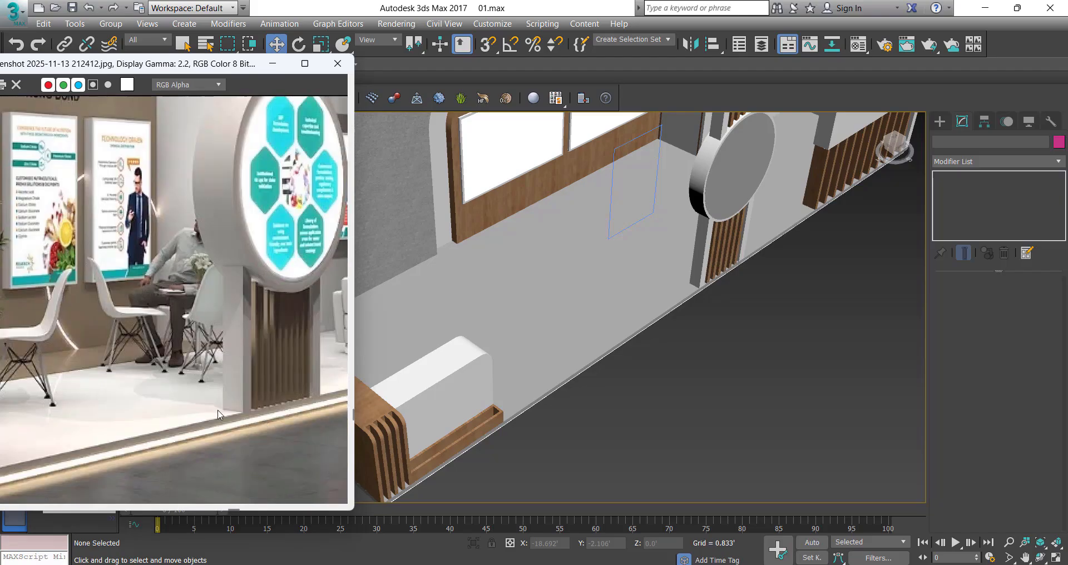
click(272, 63)
Step: Assign the white 01 - Default material to the booth's floor slab
click(517, 261)
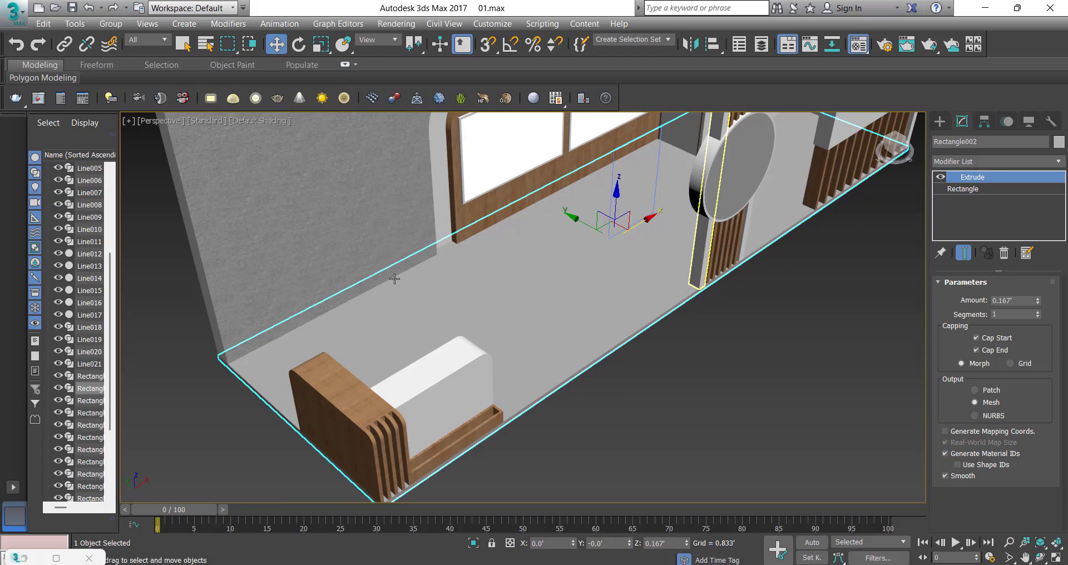
key(m)
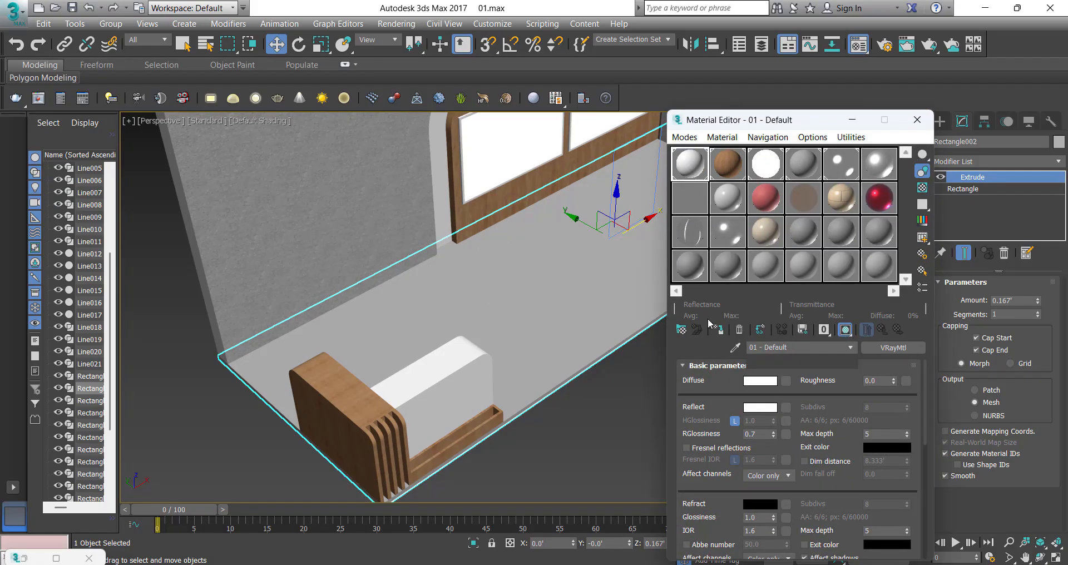
click(717, 329)
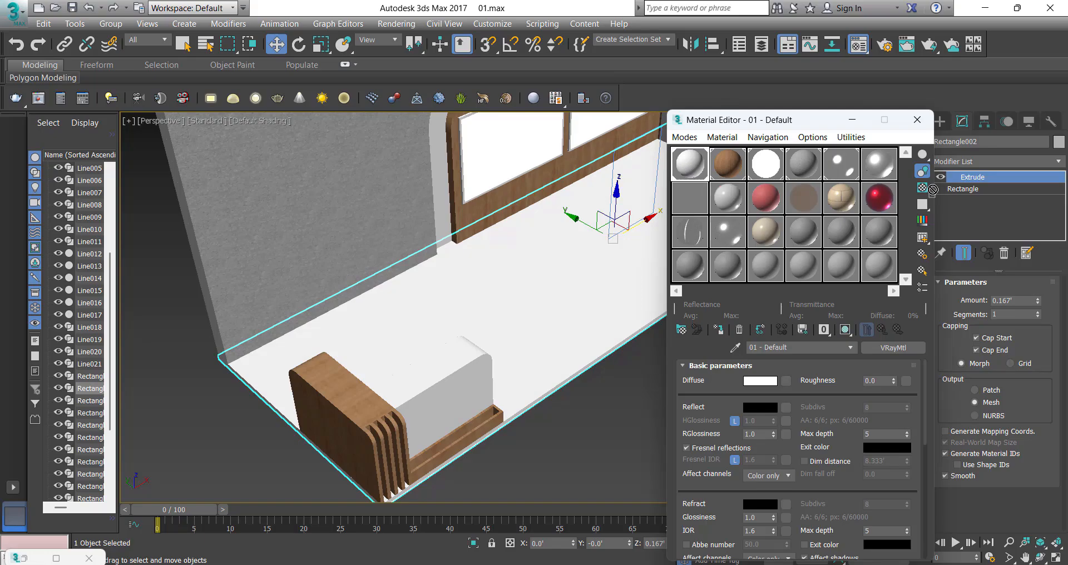
Step: Set up a copy of the white 01 - Default material in the sixth slot with near-white Reflect and RGlossiness 0.89
click(889, 171)
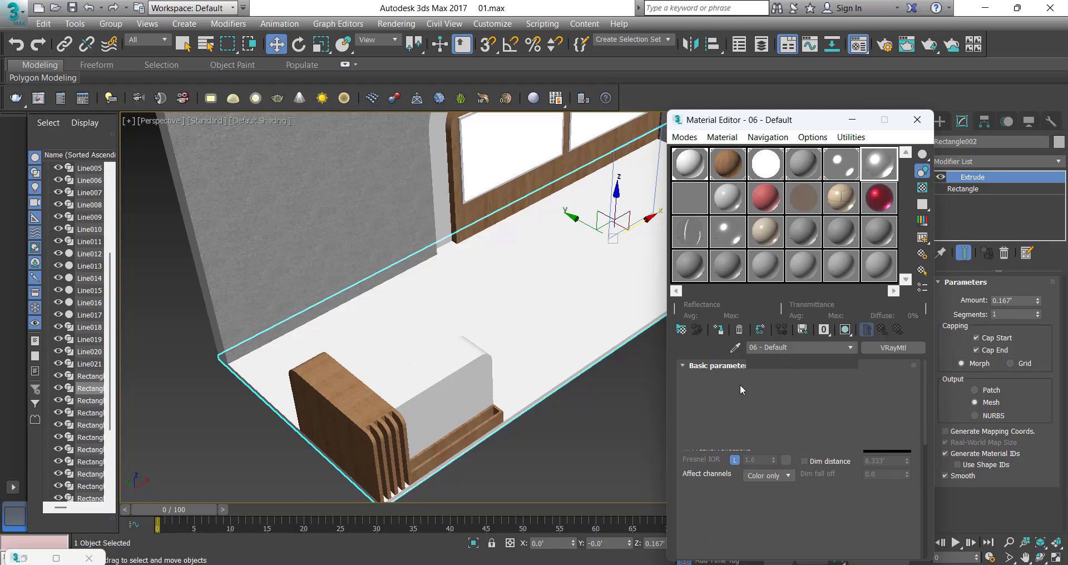
click(529, 303)
click(759, 407)
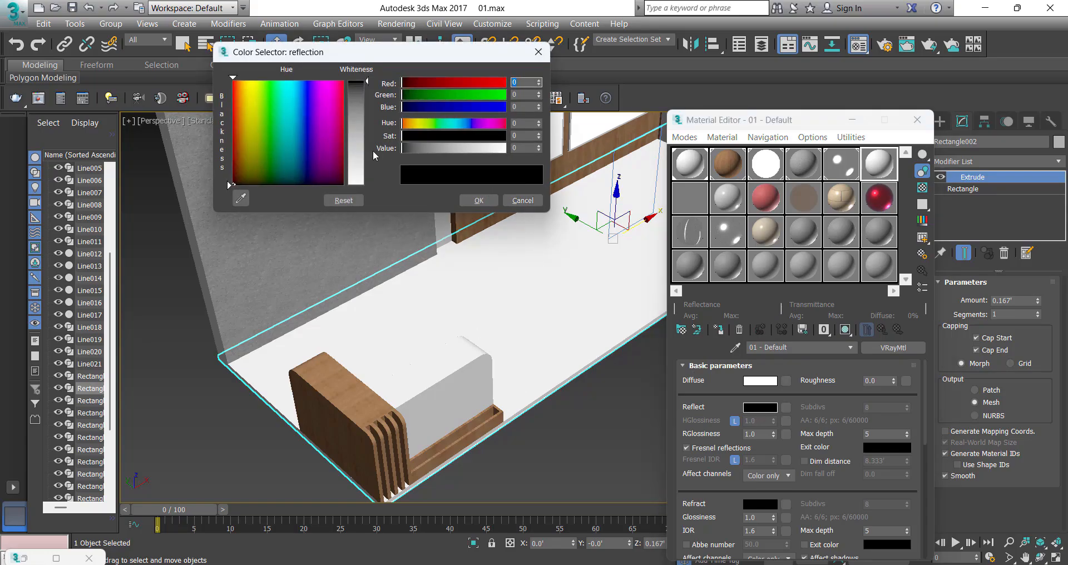
drag(372, 151, 369, 161)
click(478, 200)
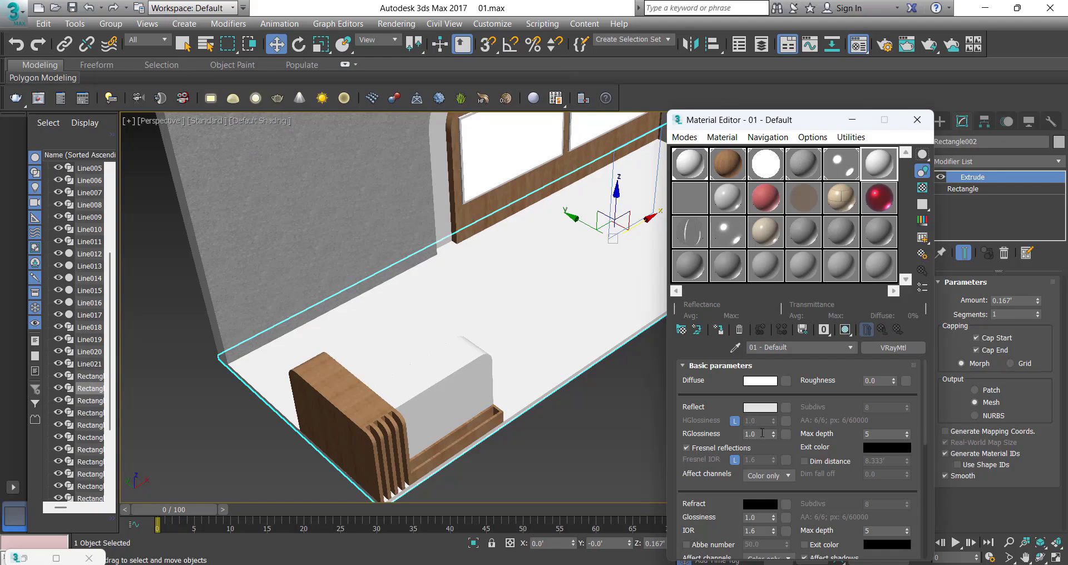
text(.89)
Step: Add an Edit Mesh modifier to the floor slab and select its top polygon
click(985, 158)
key(e)
click(987, 173)
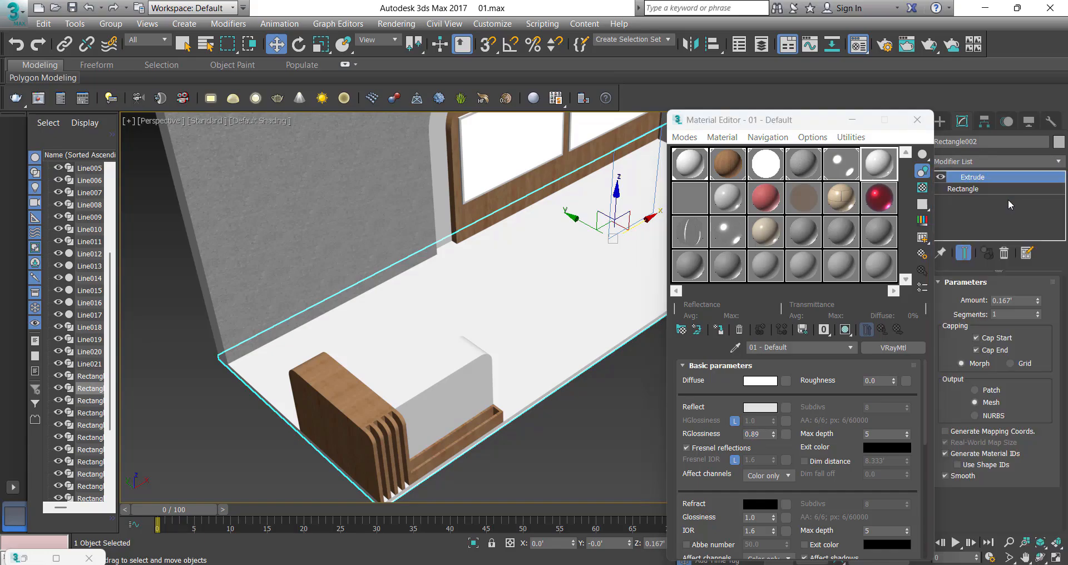
click(436, 322)
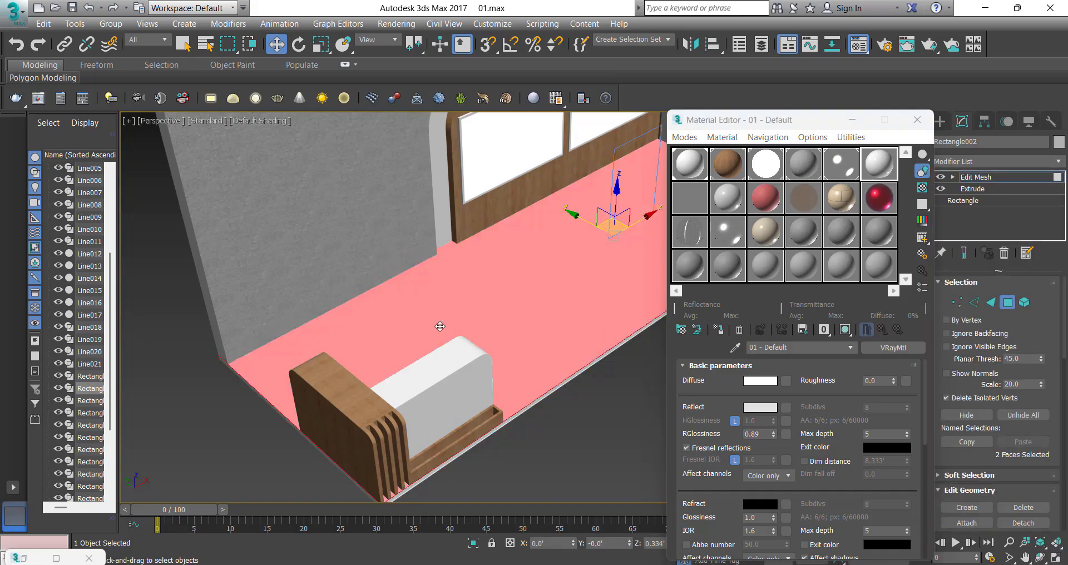
Step: Assign the reflective white material to the floor's top face, renaming it 01 - Defaultads, show it shaded and close the Material Editor
click(719, 330)
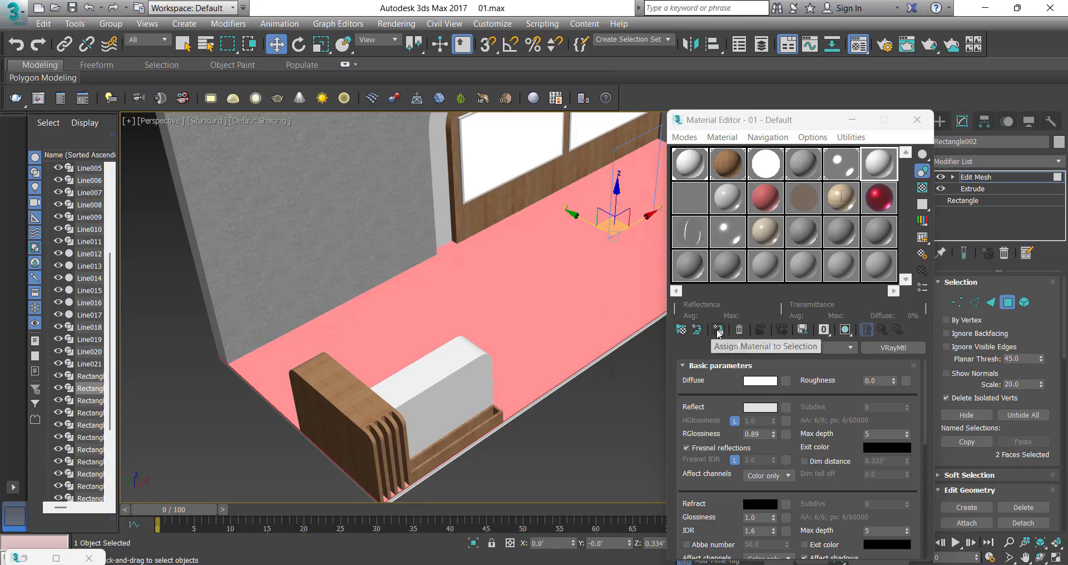
click(499, 286)
text(ads)
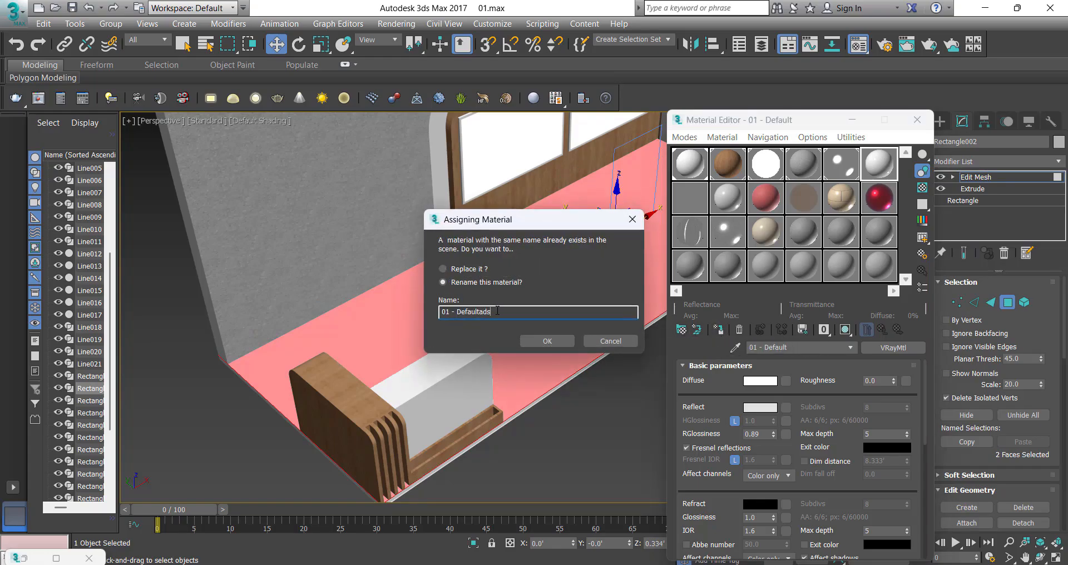
key(Return)
alt+middle_drag(491, 358, 445, 346)
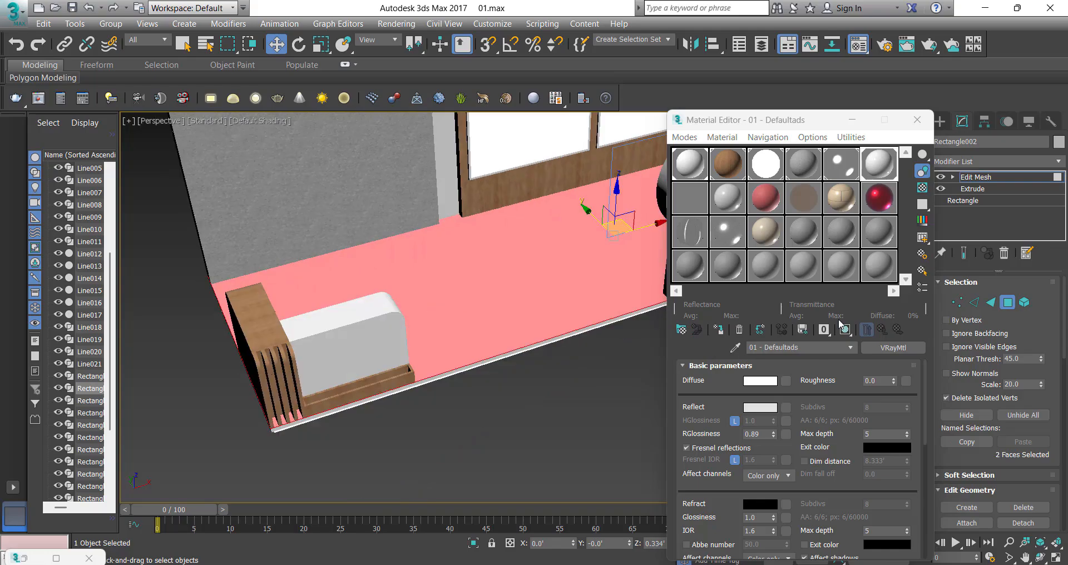
click(846, 330)
click(990, 179)
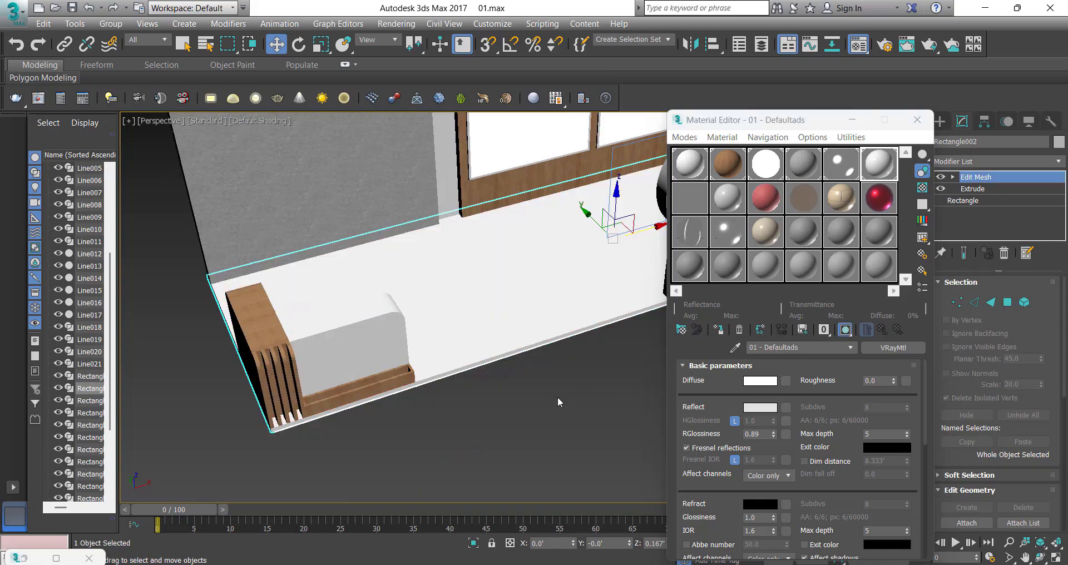
click(558, 397)
alt+middle_drag(556, 394, 556, 322)
click(917, 120)
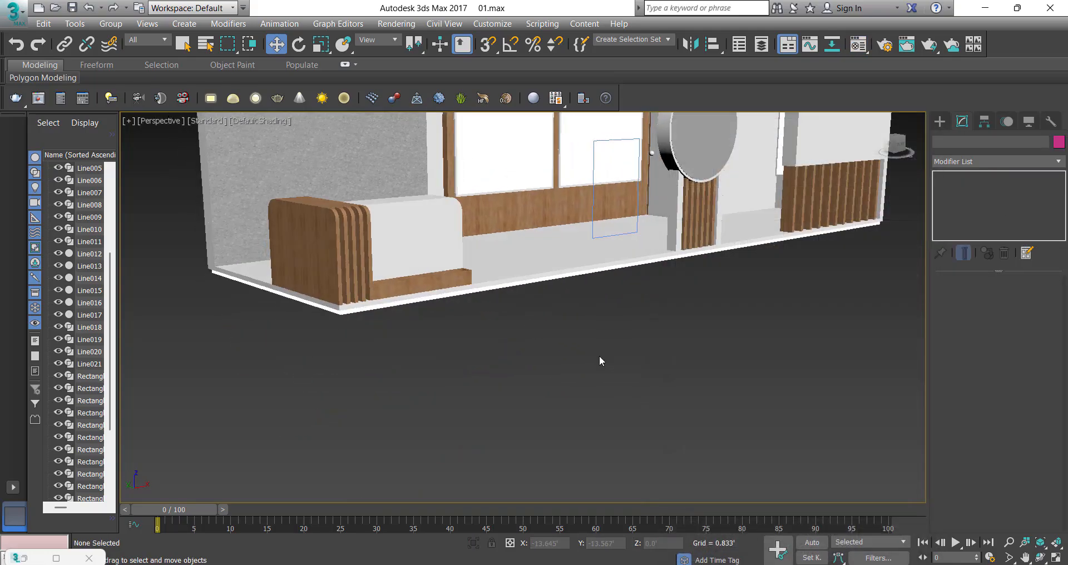
Step: Examine the whole textured booth from the front and inspect the full-size reference image for comparison
scroll(598, 356, down, 5)
key(z)
alt+middle_drag(595, 359, 506, 355)
scroll(506, 355, down, 3)
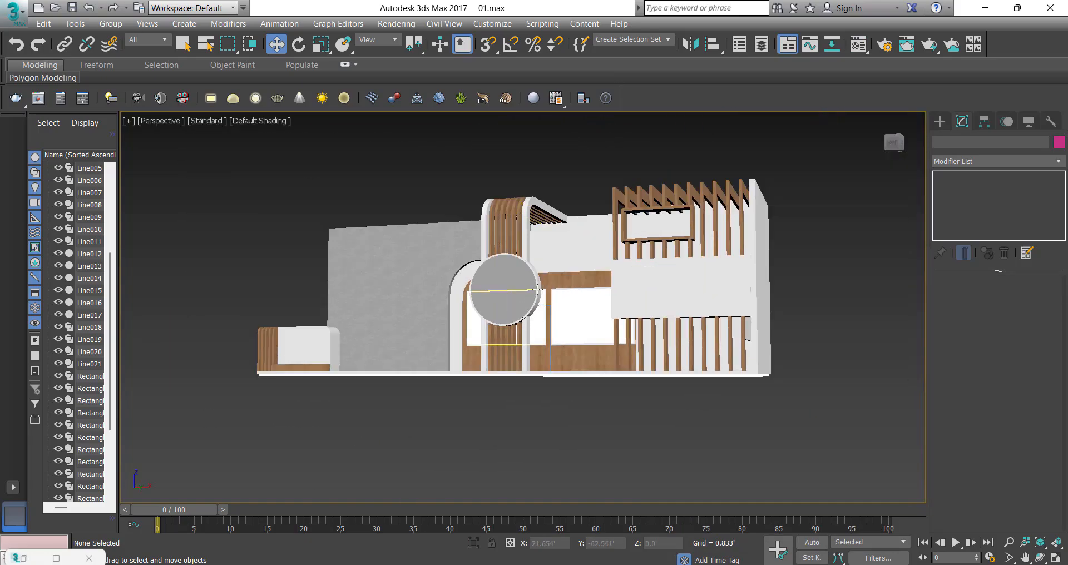
alt+middle_drag(589, 286, 446, 329)
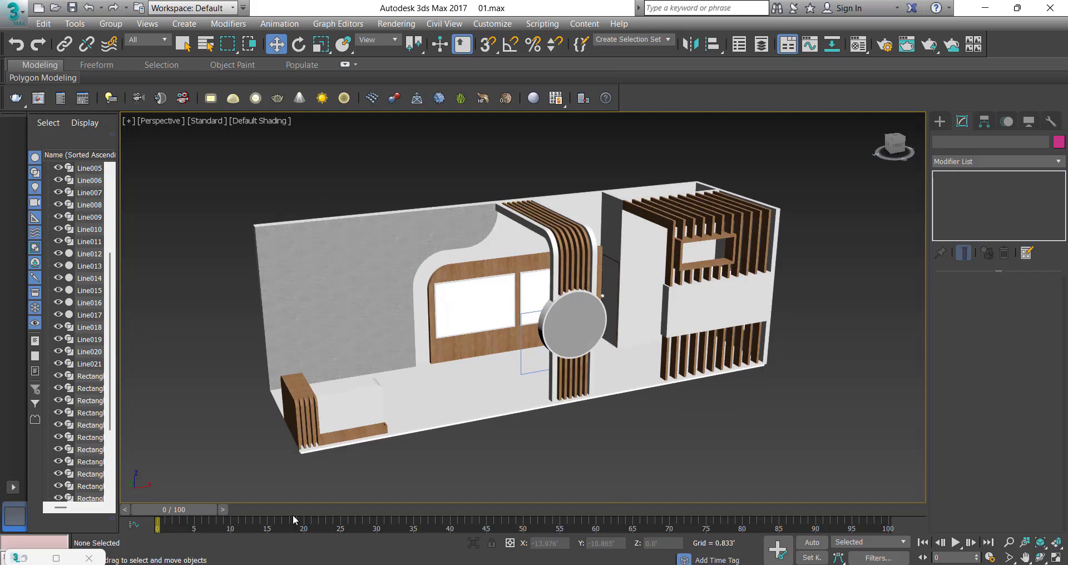
click(39, 562)
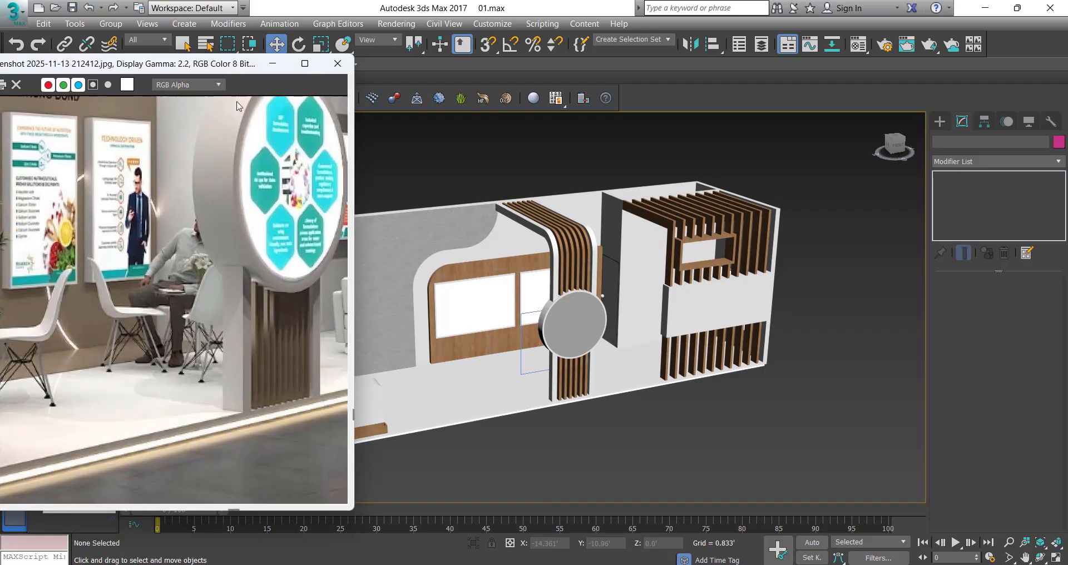
scroll(169, 157, down, 2)
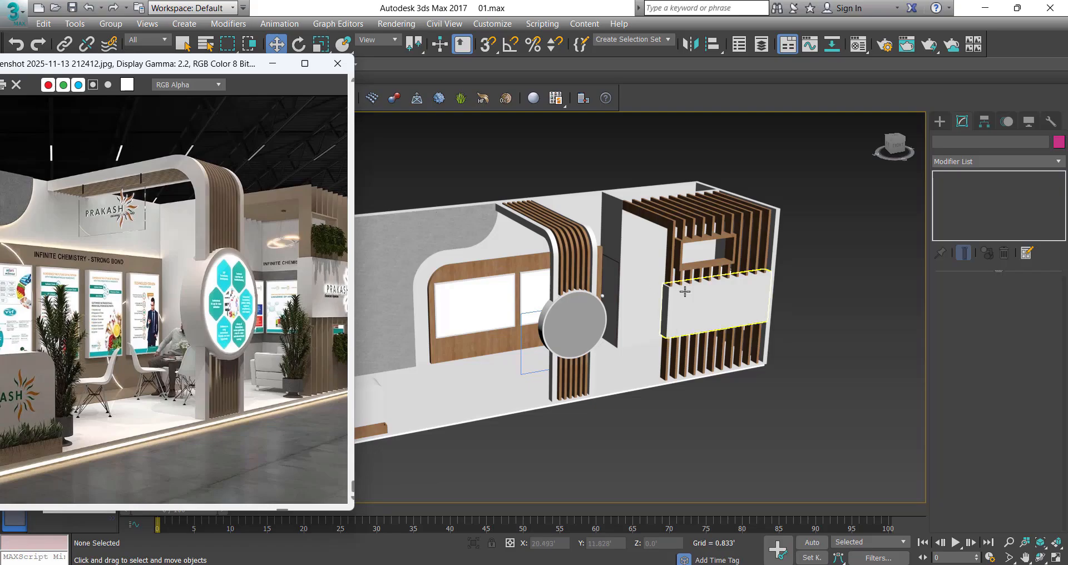
double_click(155, 65)
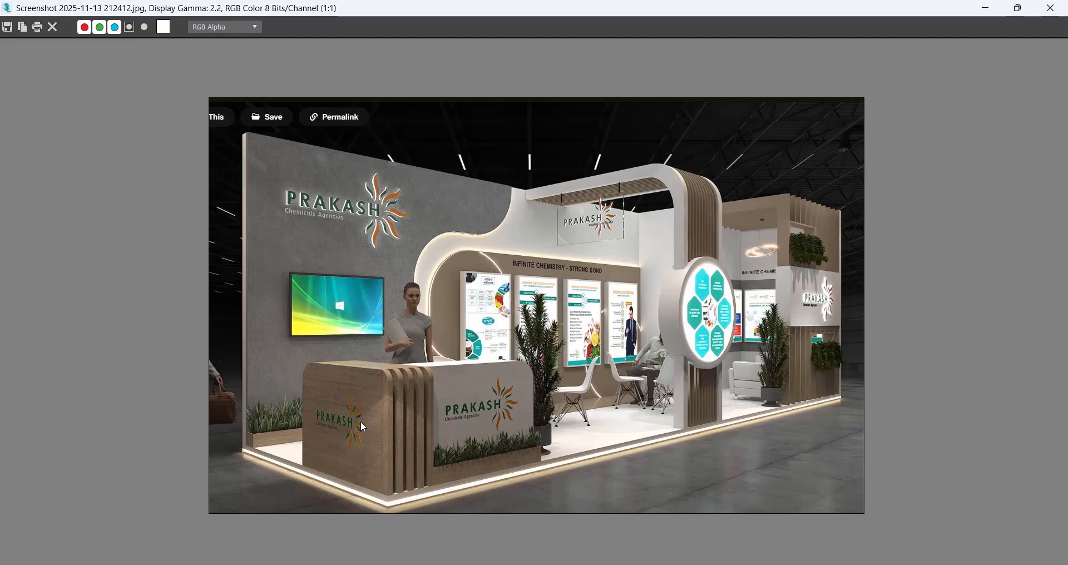
double_click(589, 8)
Step: Compare the booth model side by side with the reference image, matching the viewing angle and fitting the whole image in its window
alt+middle_drag(550, 316, 506, 294)
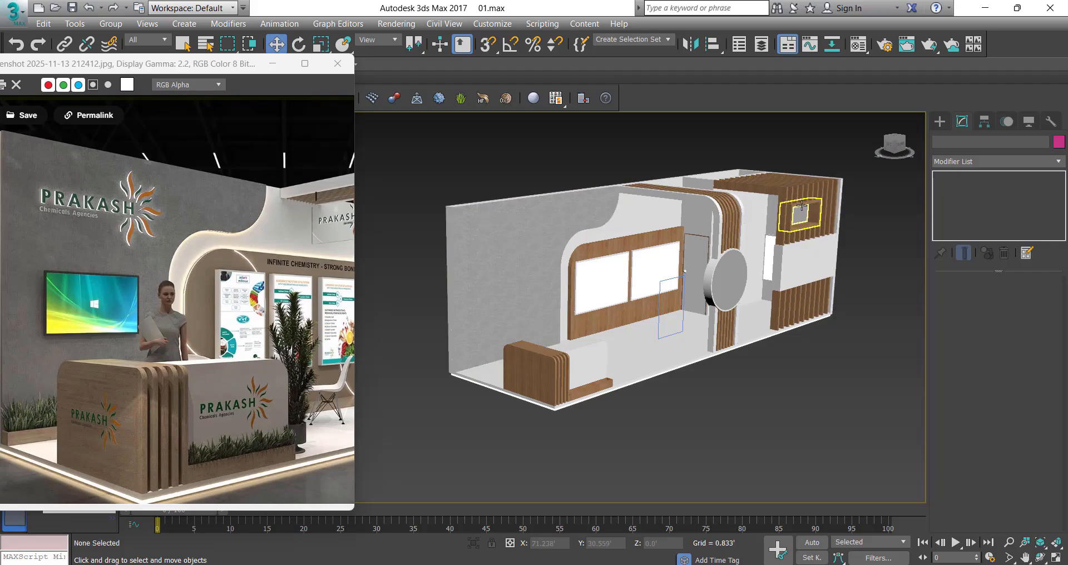
scroll(279, 289, down, 3)
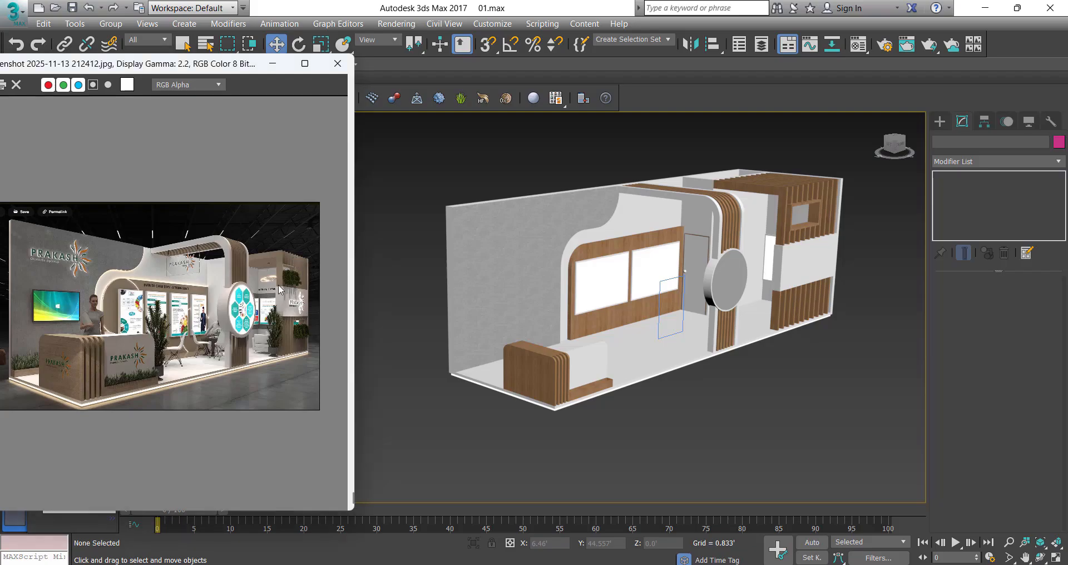
scroll(280, 289, up, 3)
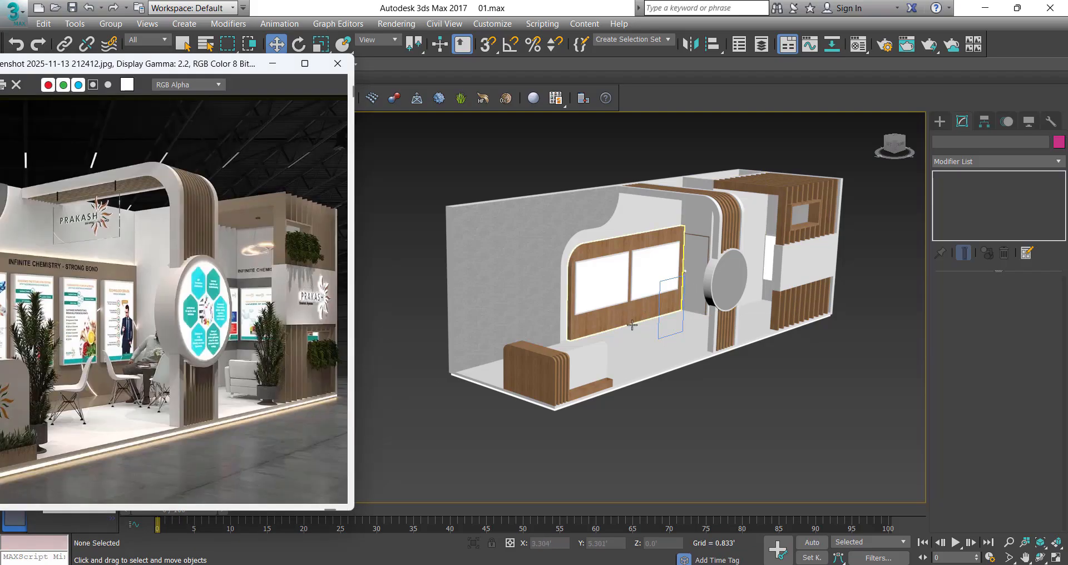
middle_drag(632, 324, 660, 322)
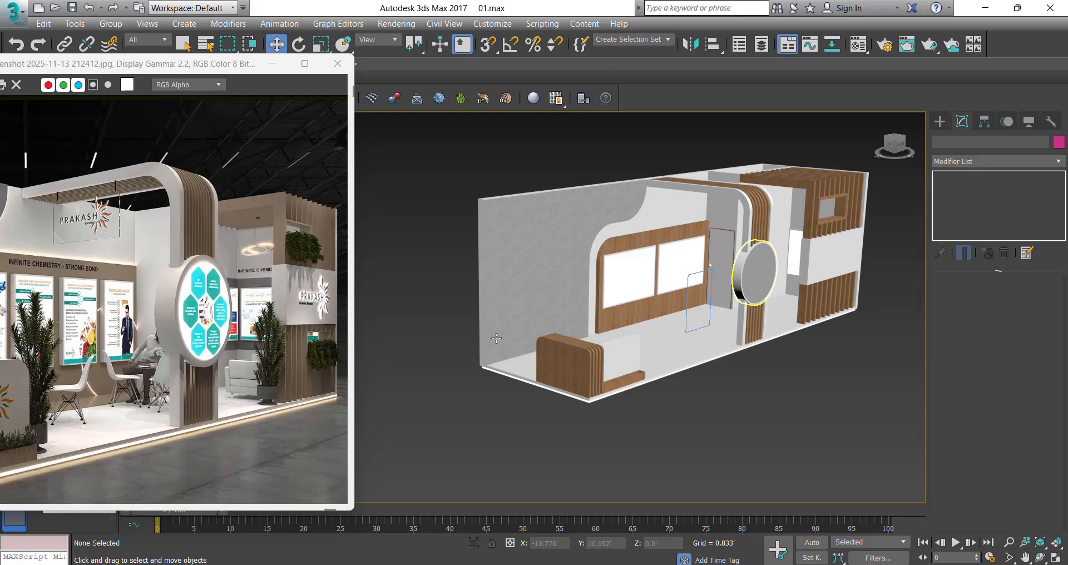
middle_drag(574, 278, 585, 313)
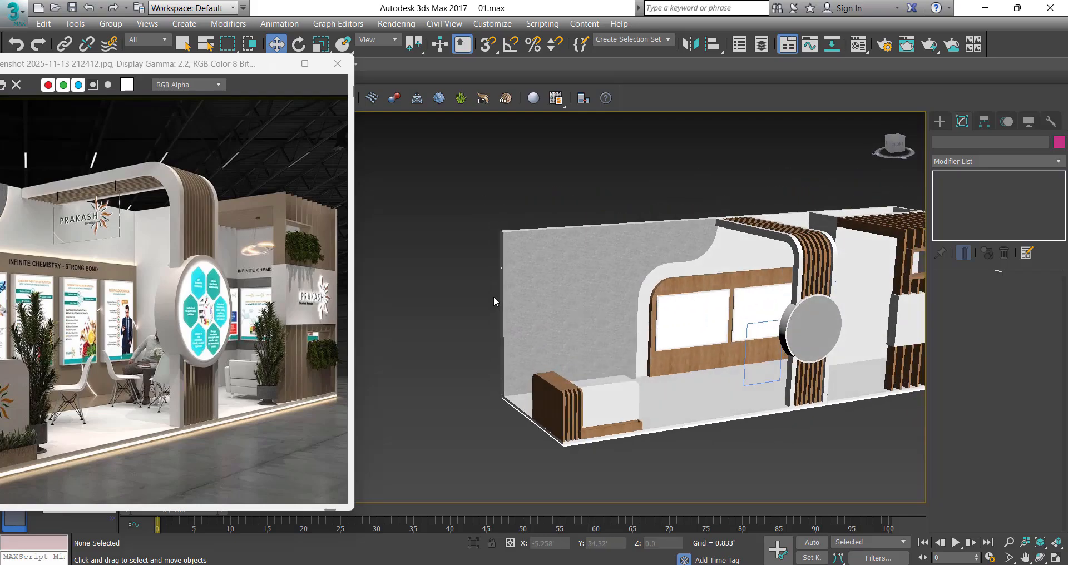
scroll(207, 268, down, 1)
drag(186, 69, 228, 69)
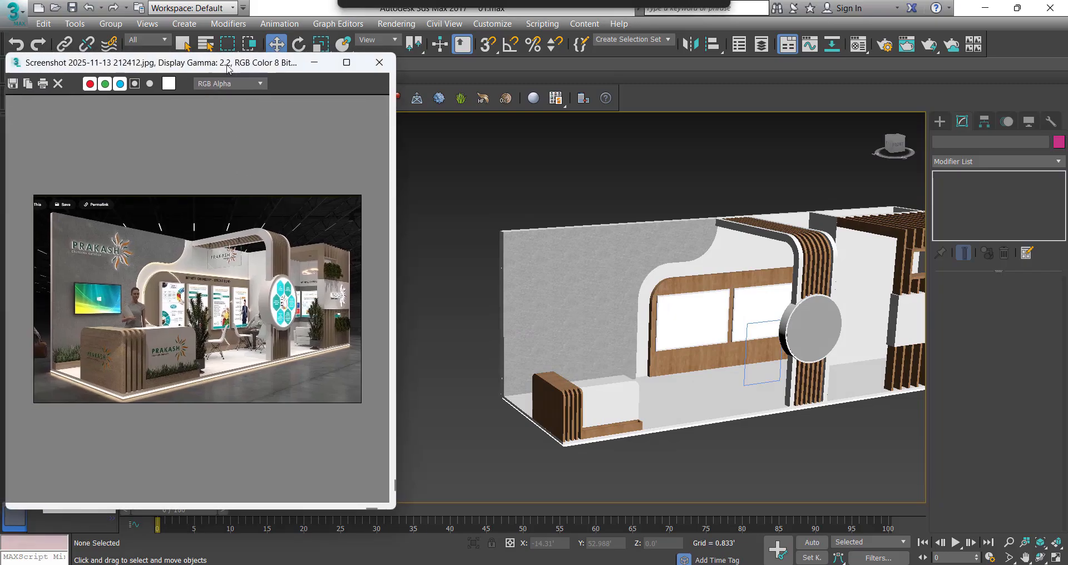
middle_drag(734, 322, 709, 318)
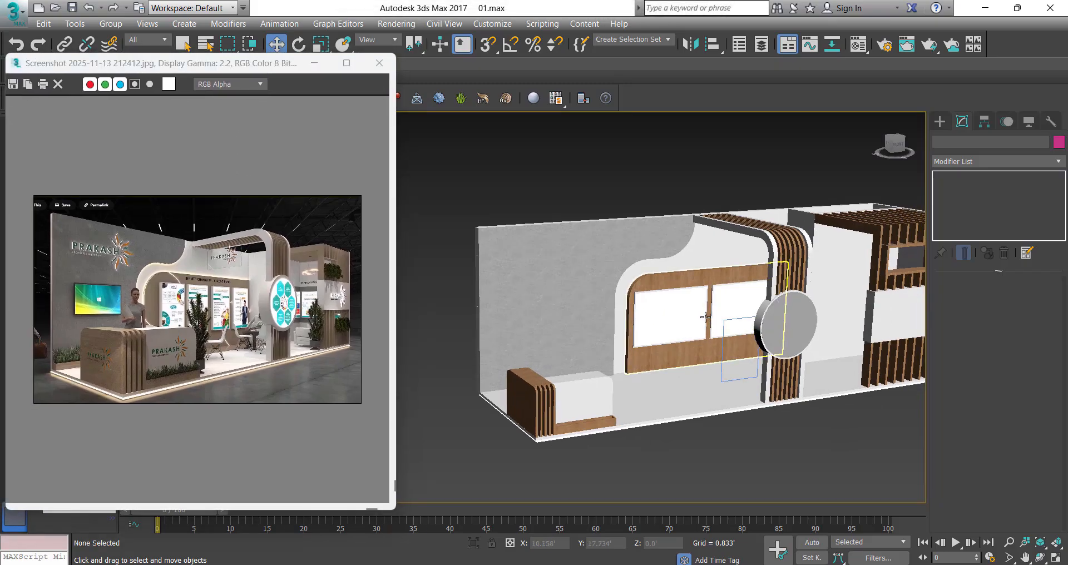